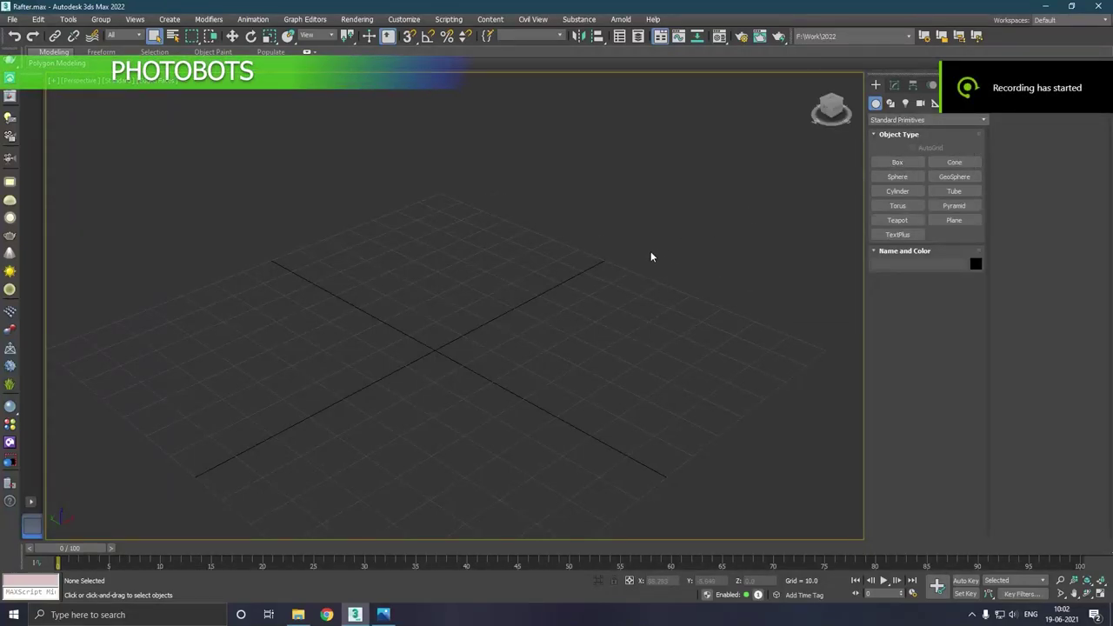
# - Create a tall cylinder on the grid by dragging out its radius and height
pyautogui.keyDown('alt'); pyautogui.moveTo(651, 251); pyautogui.dragTo(626, 269, button='middle'); pyautogui.keyUp('alt')
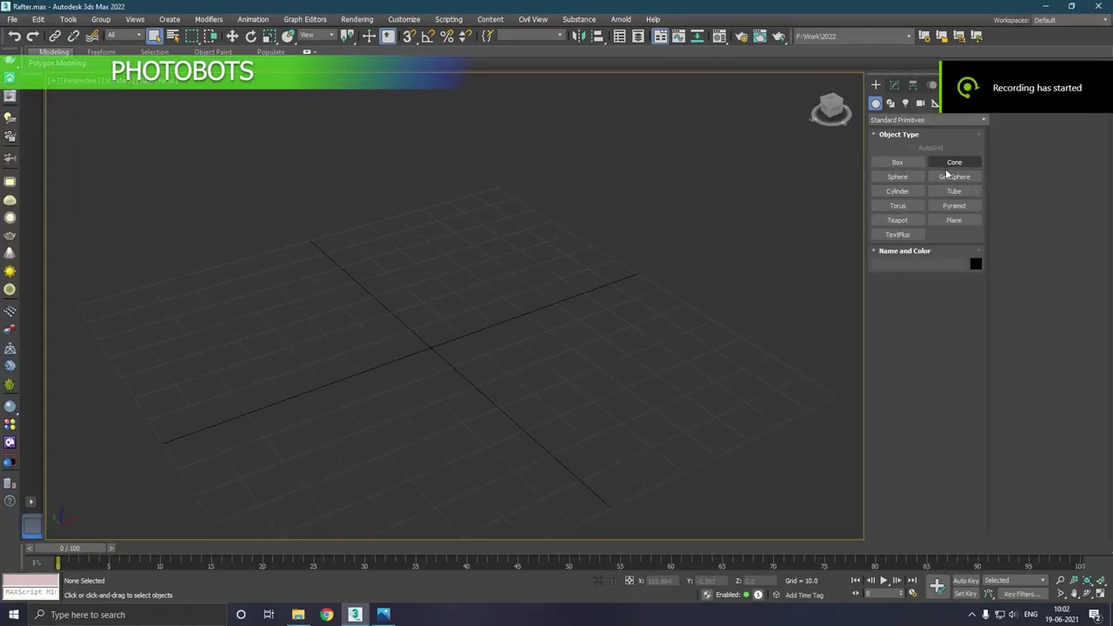
pyautogui.click(898, 190)
pyautogui.moveTo(420, 356); pyautogui.dragTo(438, 356)
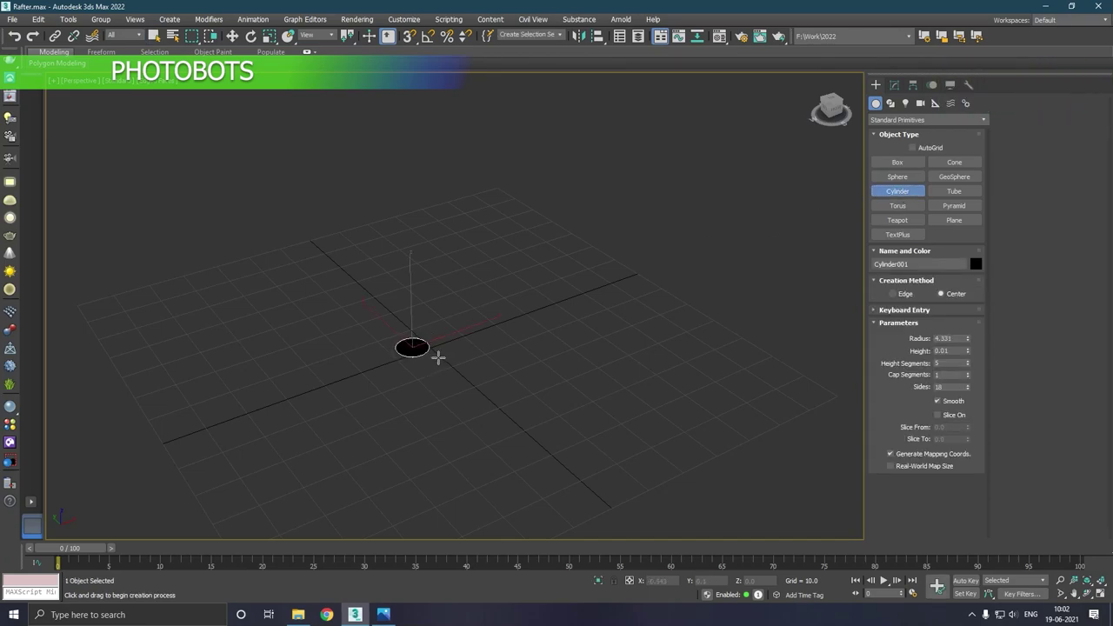
pyautogui.click(400, 131)
pyautogui.rightClick(401, 131)
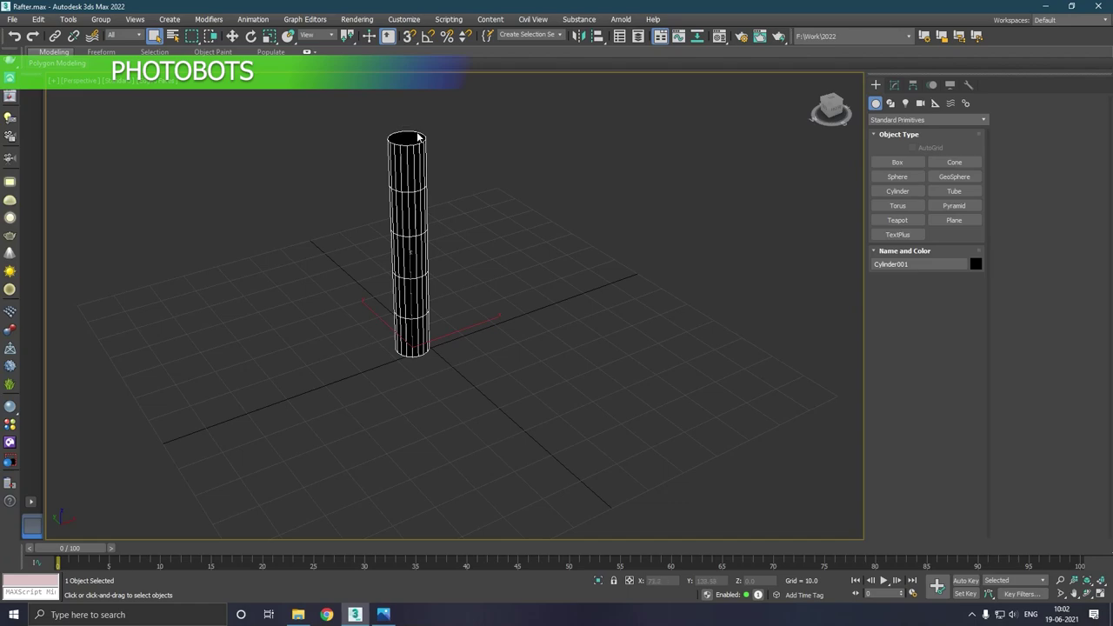
# - Set angle snap to 45° and rotate the cylinder 90° so it lies flat
pyautogui.click(250, 36)
pyautogui.rightClick(429, 36)
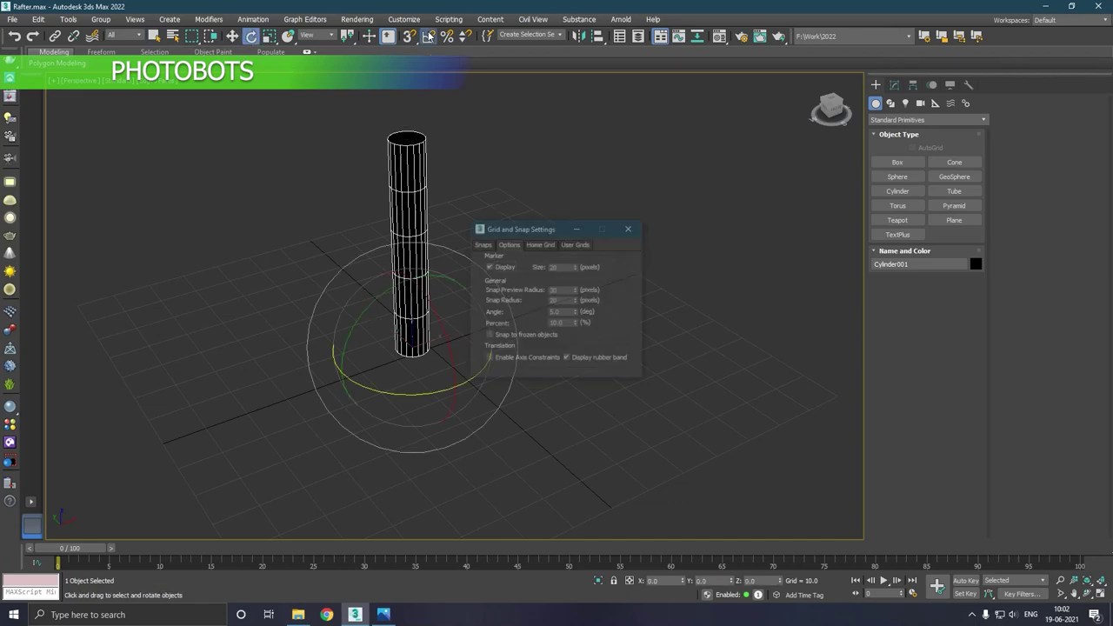
pyautogui.doubleClick(557, 312)
pyautogui.write('45')
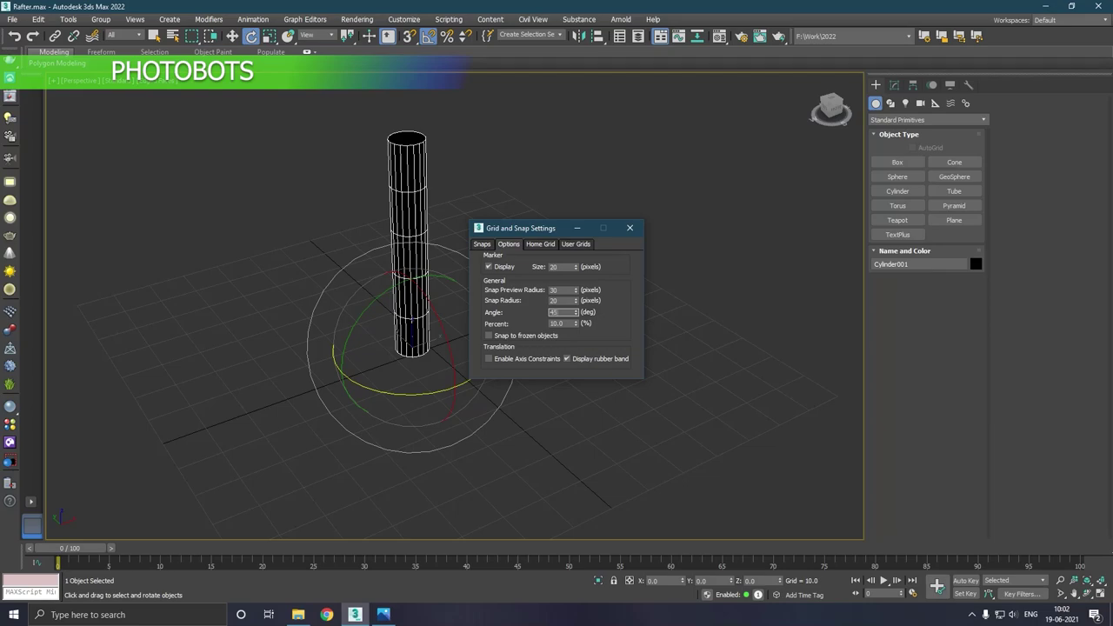
pyautogui.click(626, 230)
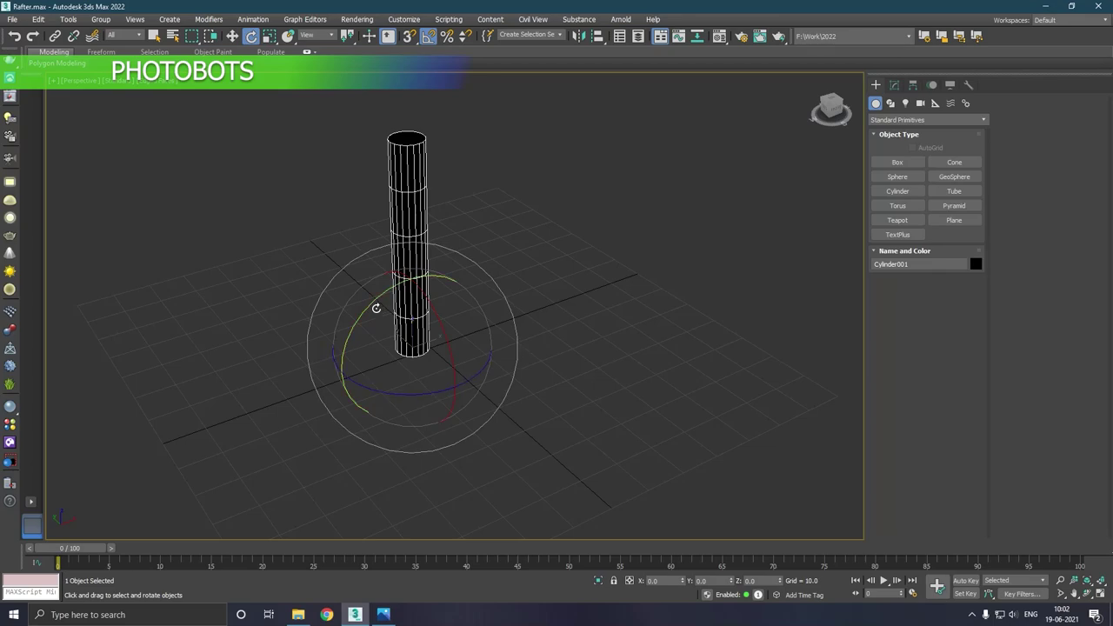
pyautogui.moveTo(376, 308); pyautogui.dragTo(386, 301)
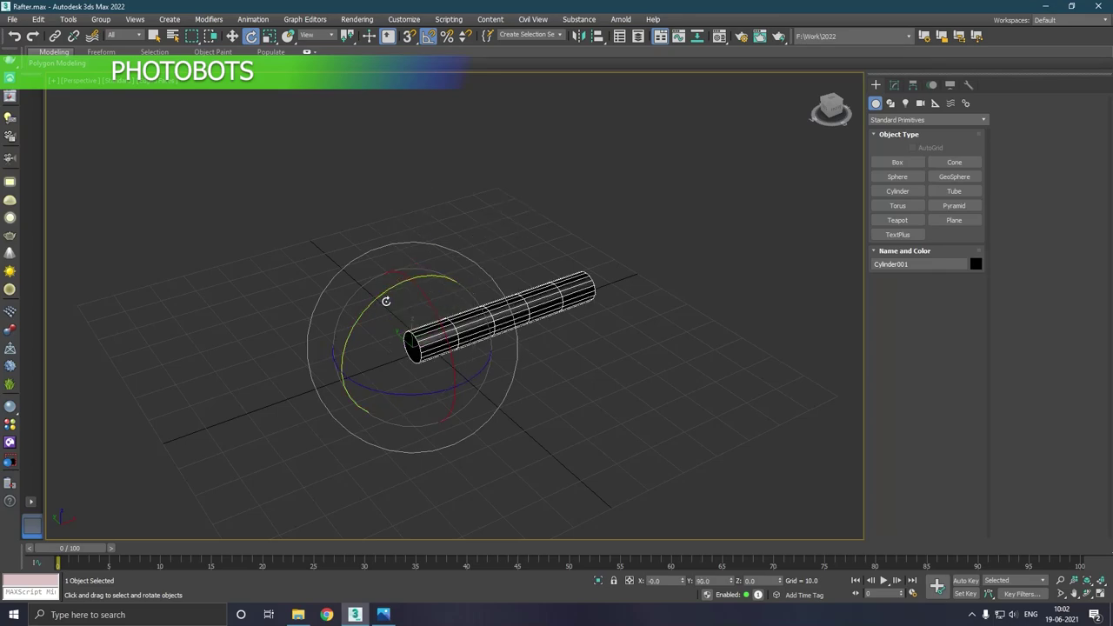
pyautogui.press('w')
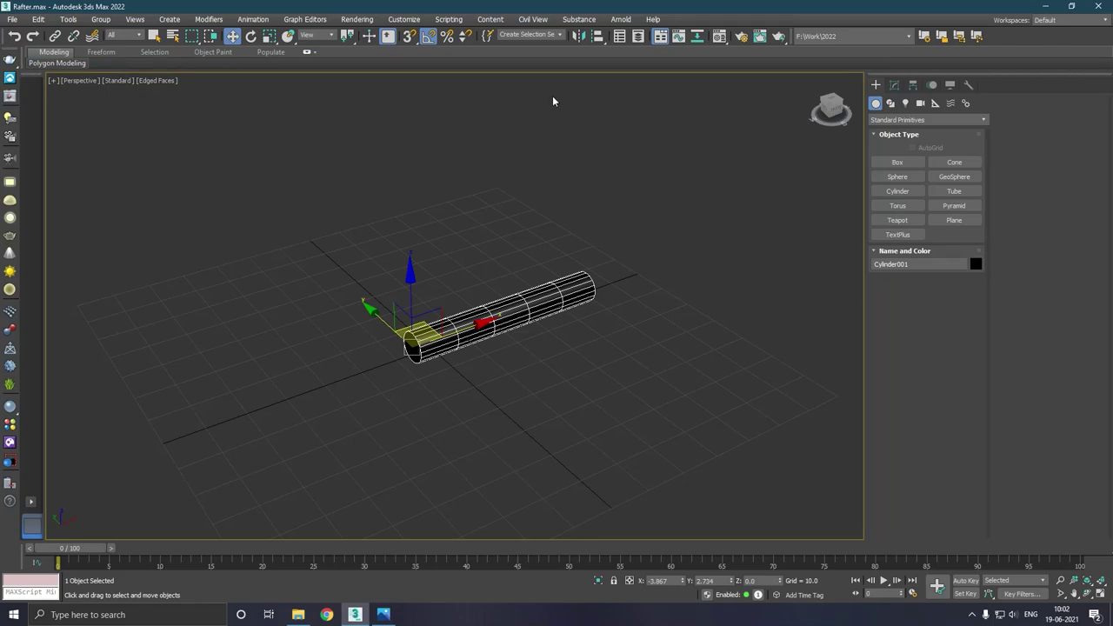
# - Switch the renderer to V-Ray 5, update 1.1 in Render Setup
pyautogui.click(357, 19)
pyautogui.click(377, 77)
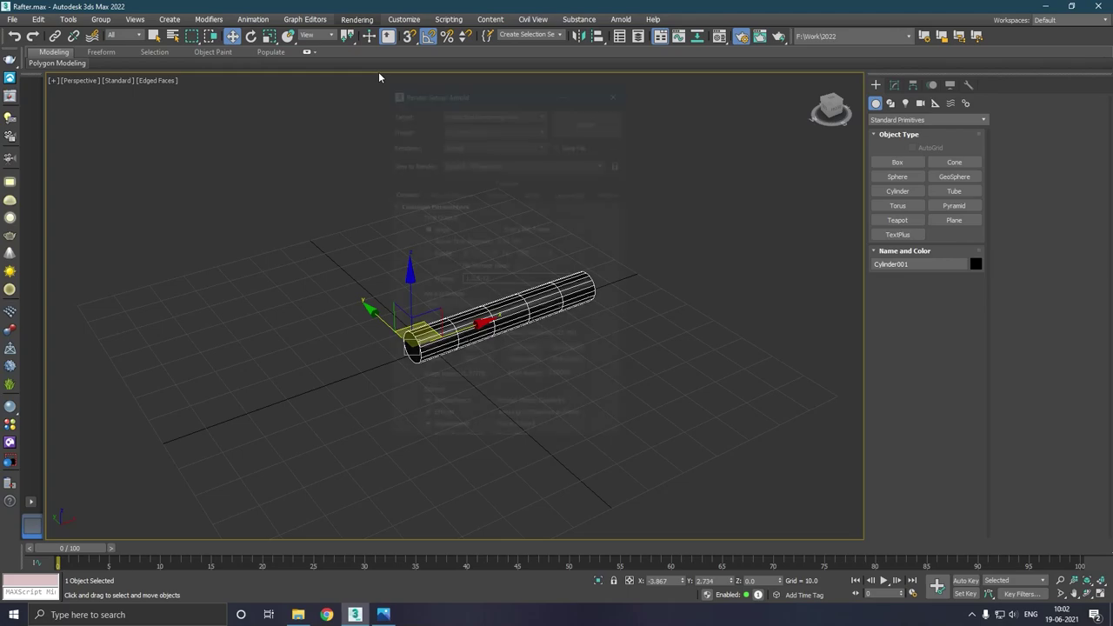
pyautogui.click(496, 144)
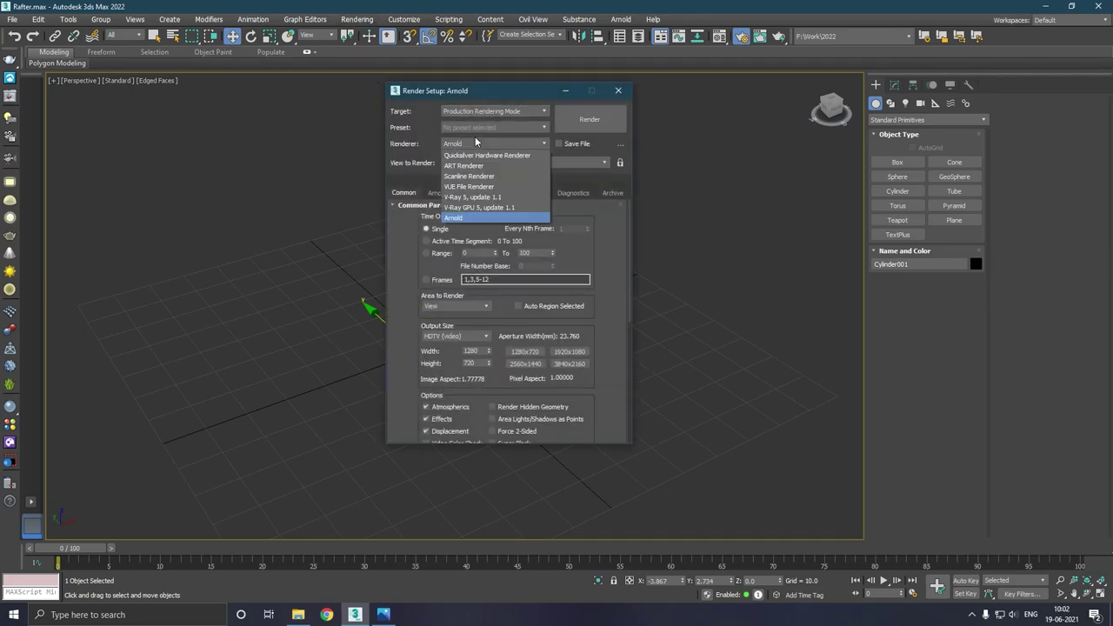
pyautogui.click(476, 197)
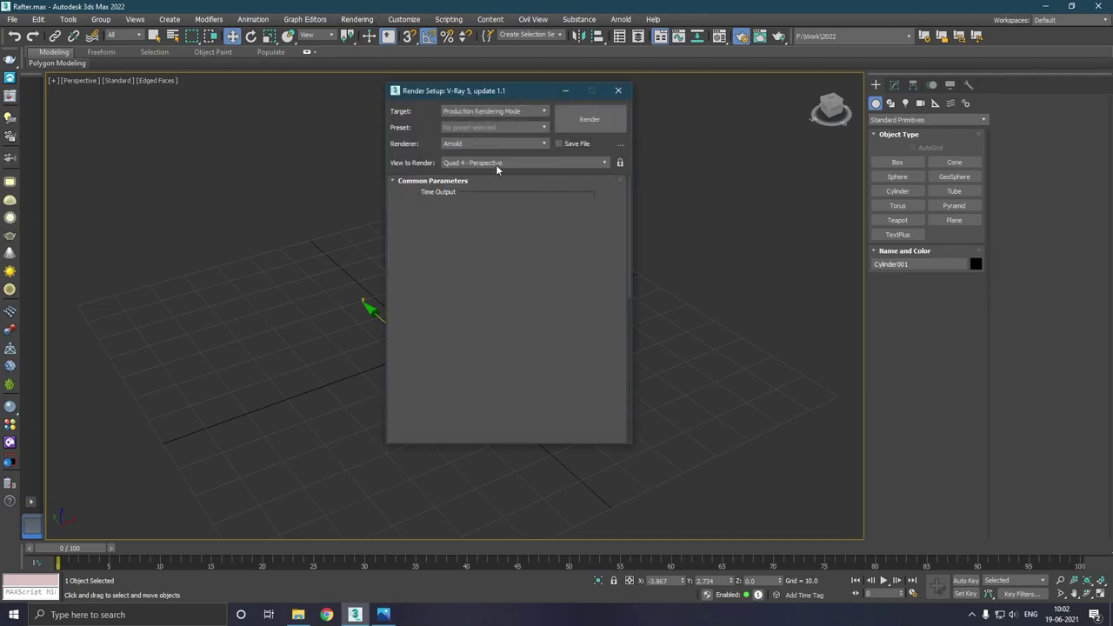
pyautogui.click(619, 90)
# - Change a sample material to VRayMtl and assign it to the cylinder
pyautogui.click(720, 35)
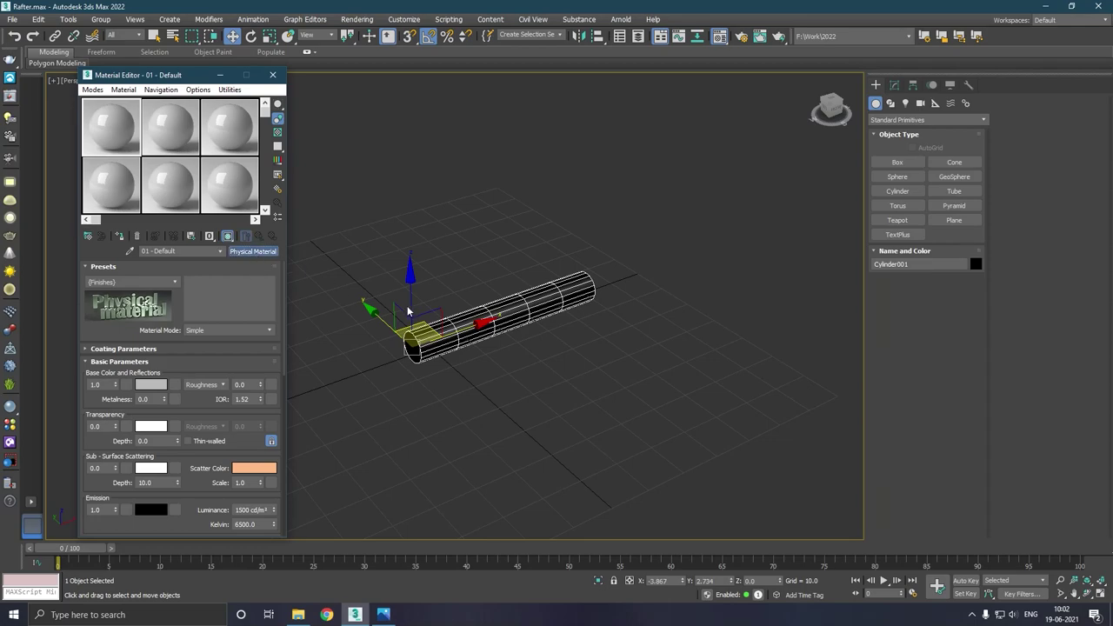
pyautogui.scroll(-3, 489, 412)
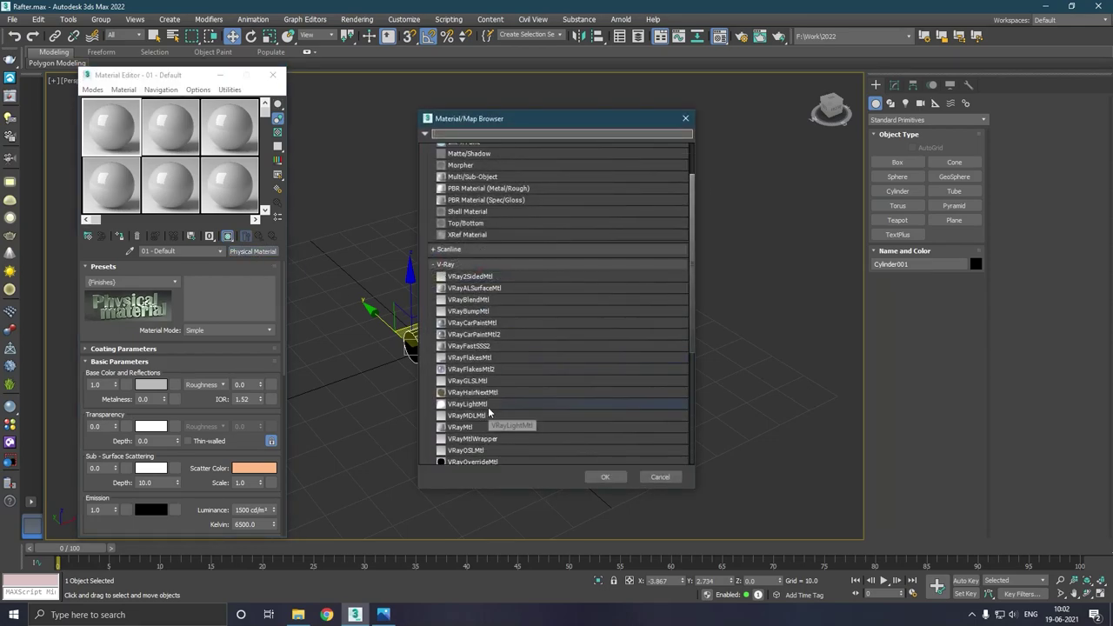
pyautogui.doubleClick(470, 427)
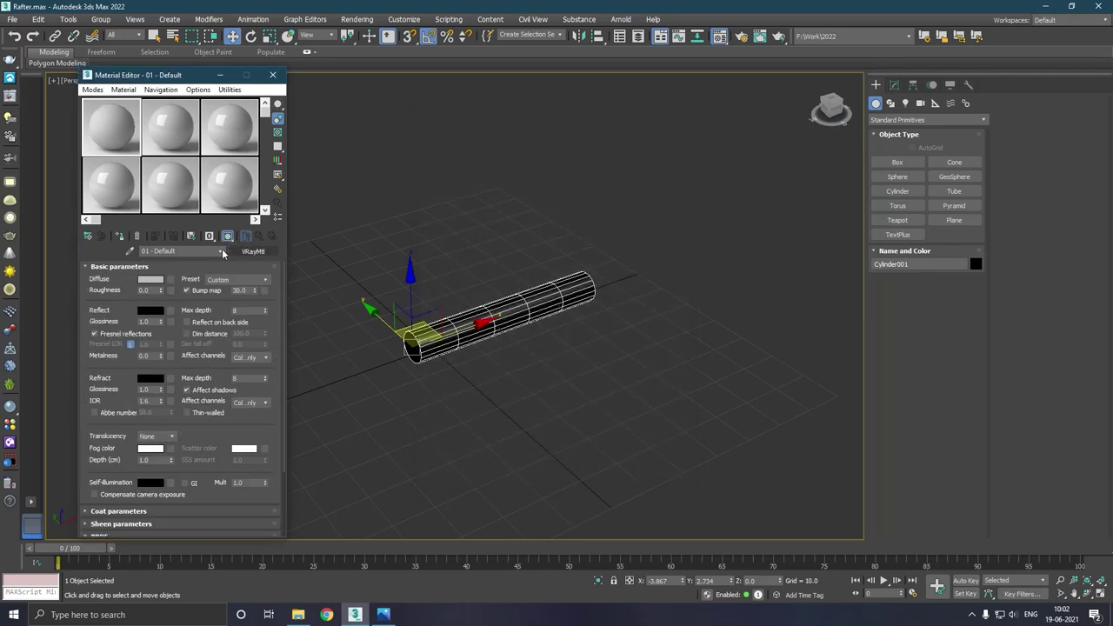
pyautogui.click(120, 237)
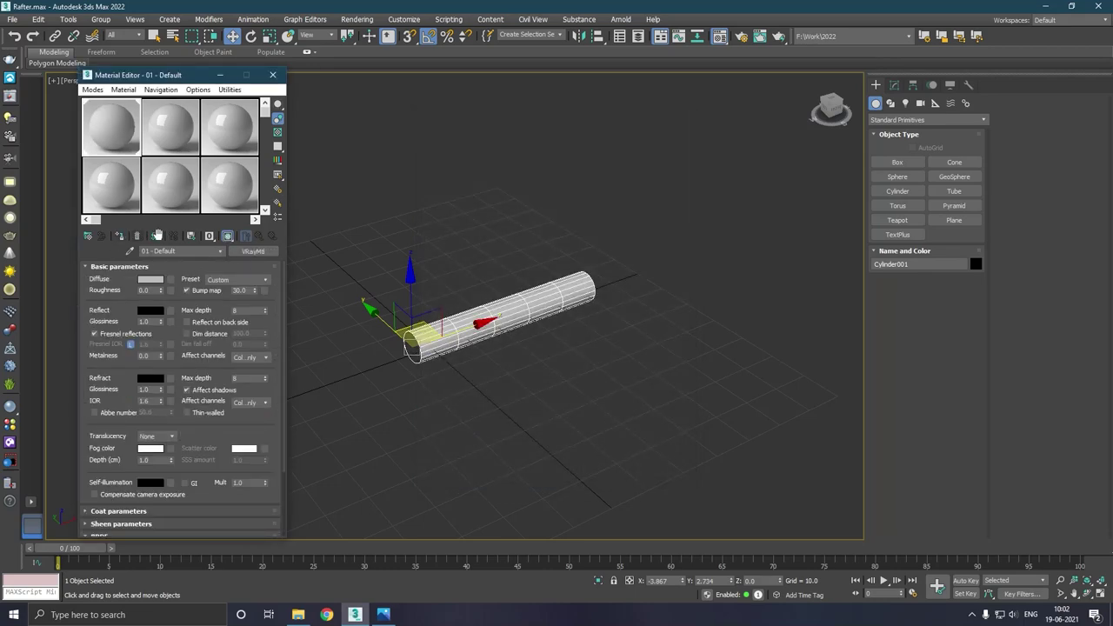
pyautogui.click(273, 74)
# - Slide the log left along the X axis
pyautogui.scroll(2, 433, 341)
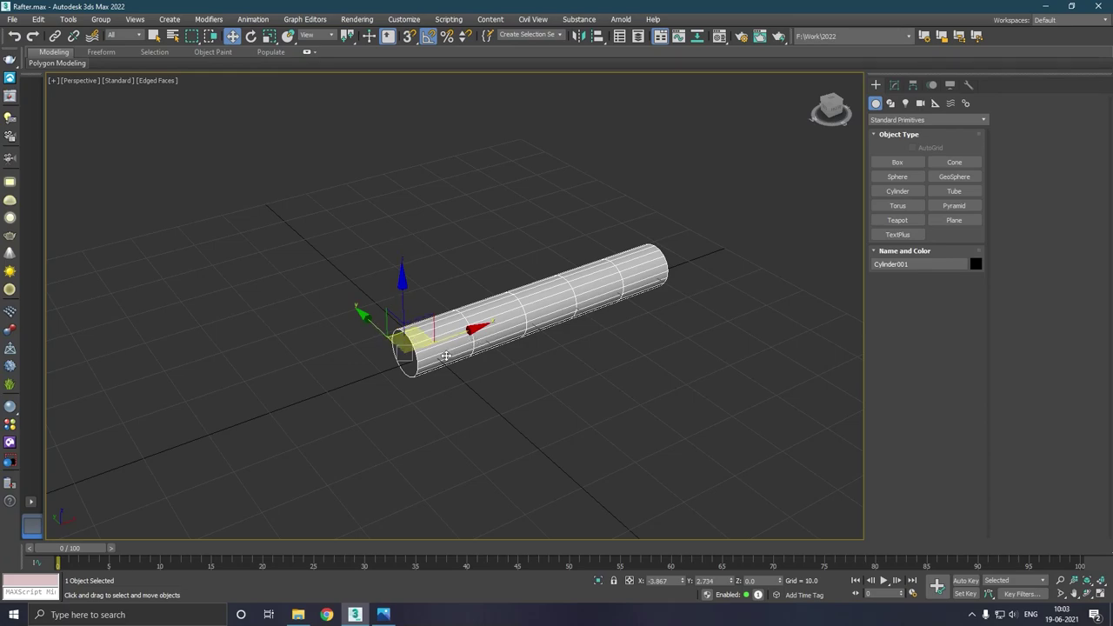
pyautogui.scroll(1, 444, 353)
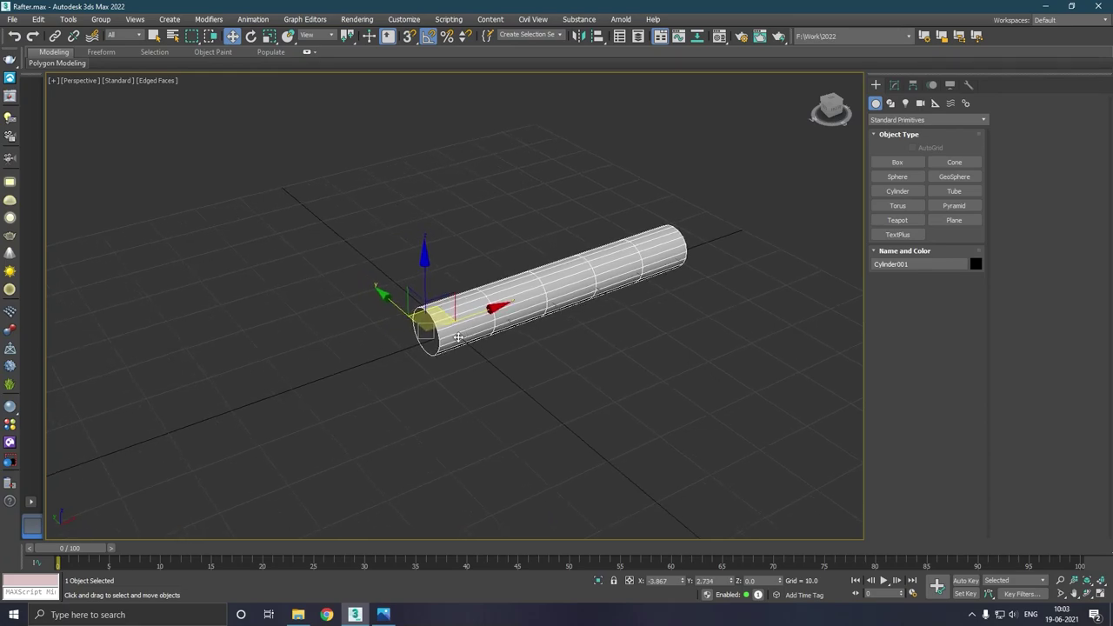
pyautogui.scroll(2, 456, 335)
pyautogui.moveTo(461, 326); pyautogui.dragTo(378, 330)
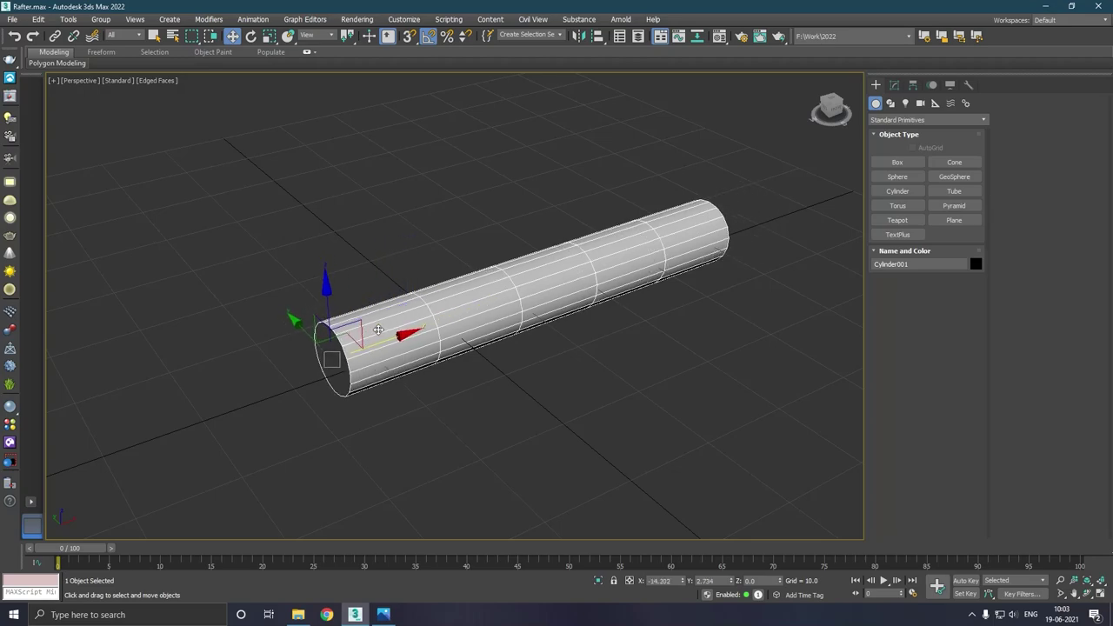
# - Set the cylinder's height segments to 1 and its radius to 4.071
pyautogui.click(895, 86)
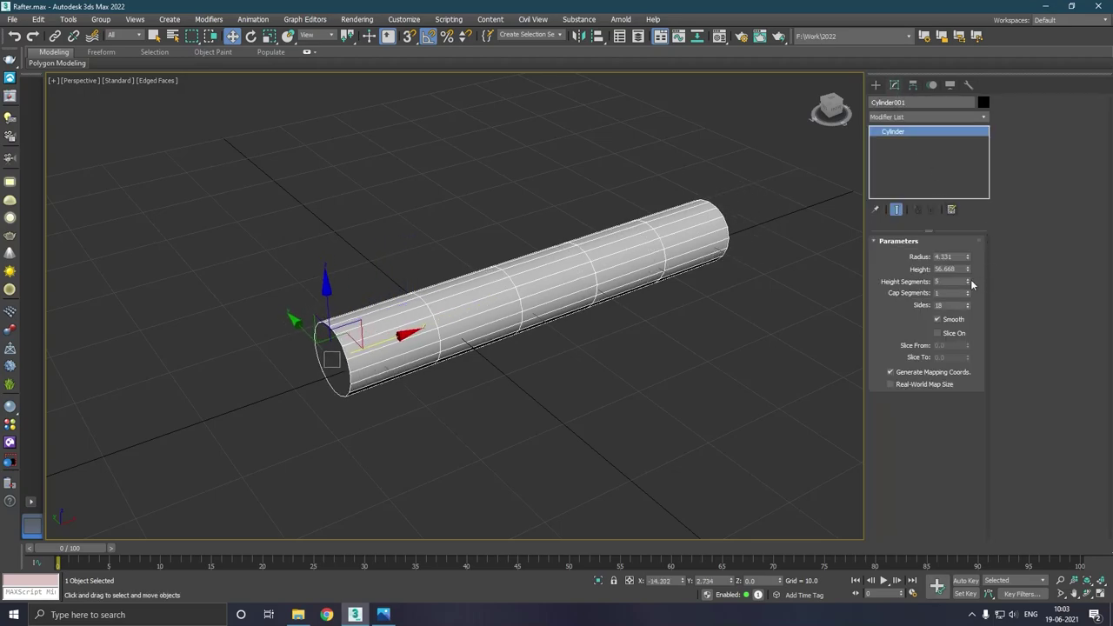
pyautogui.moveTo(967, 284)
pyautogui.mouseDown()
pyautogui.moveTo(967, 294)
pyautogui.moveTo(969, 244)
pyautogui.mouseUp()
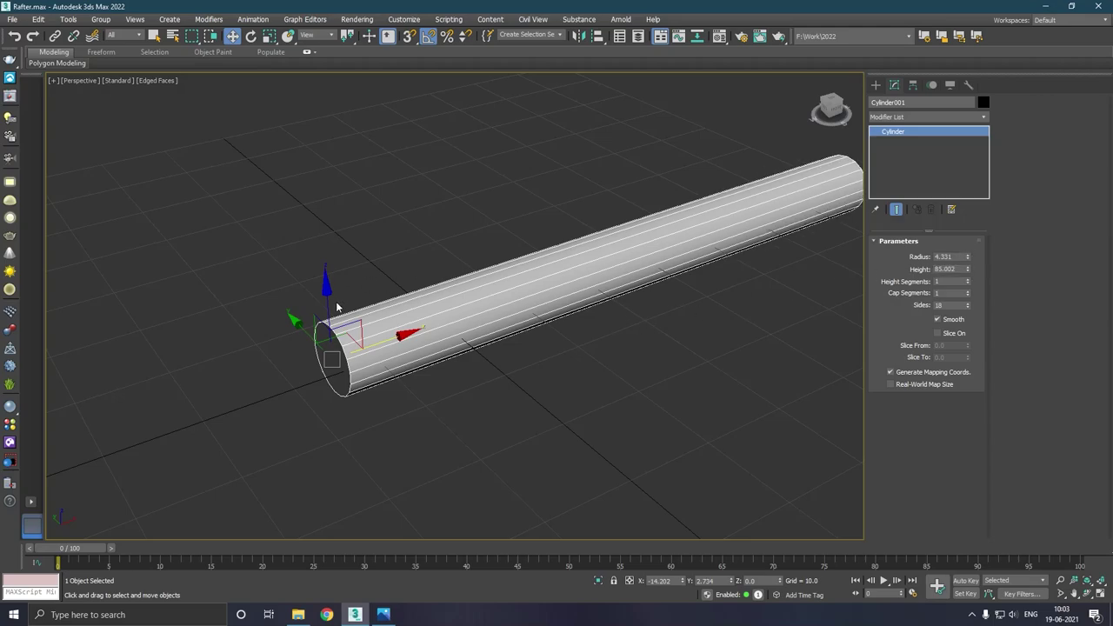
pyautogui.scroll(-3, 336, 306)
pyautogui.moveTo(465, 298); pyautogui.dragTo(426, 268, button='middle')
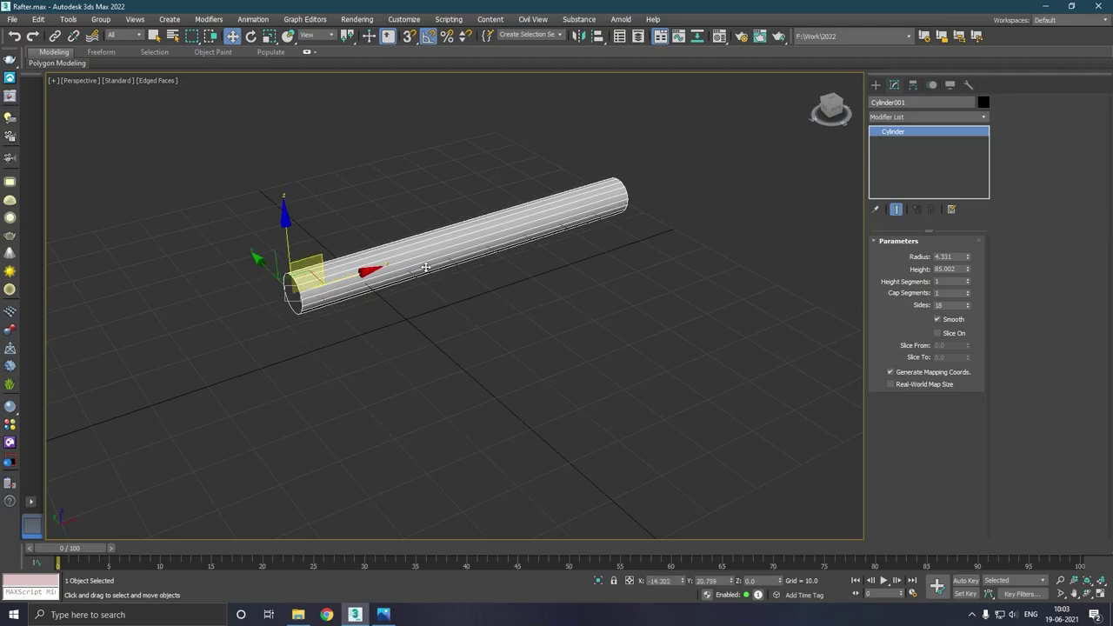
pyautogui.keyDown('alt'); pyautogui.moveTo(594, 323); pyautogui.dragTo(629, 322, button='middle'); pyautogui.keyUp('alt')
pyautogui.scroll(2, 335, 317)
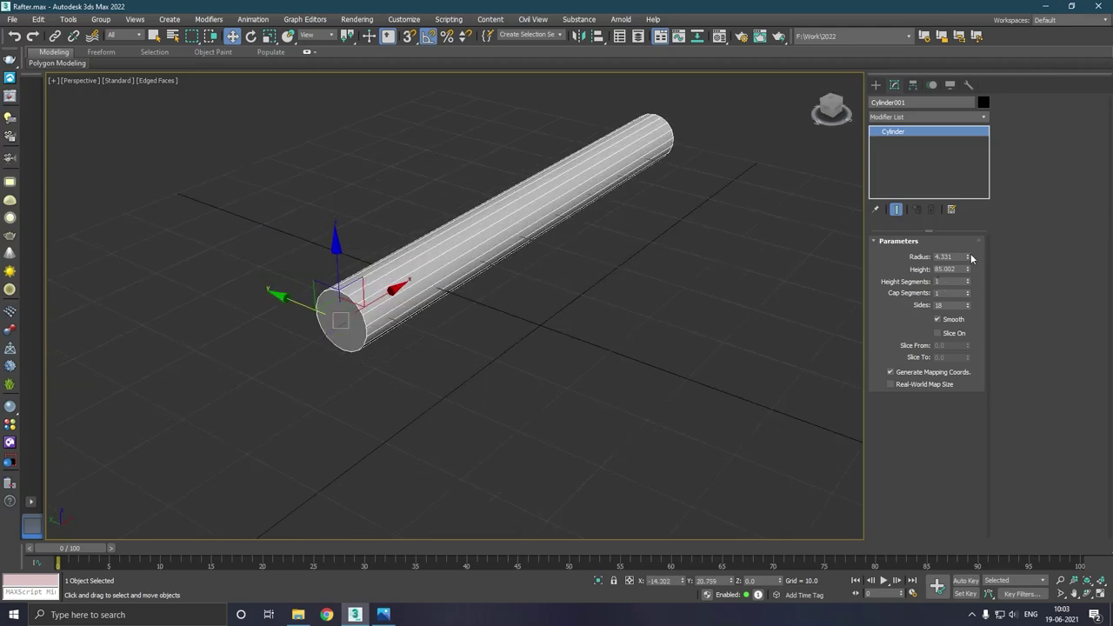
pyautogui.moveTo(968, 258); pyautogui.dragTo(969, 262)
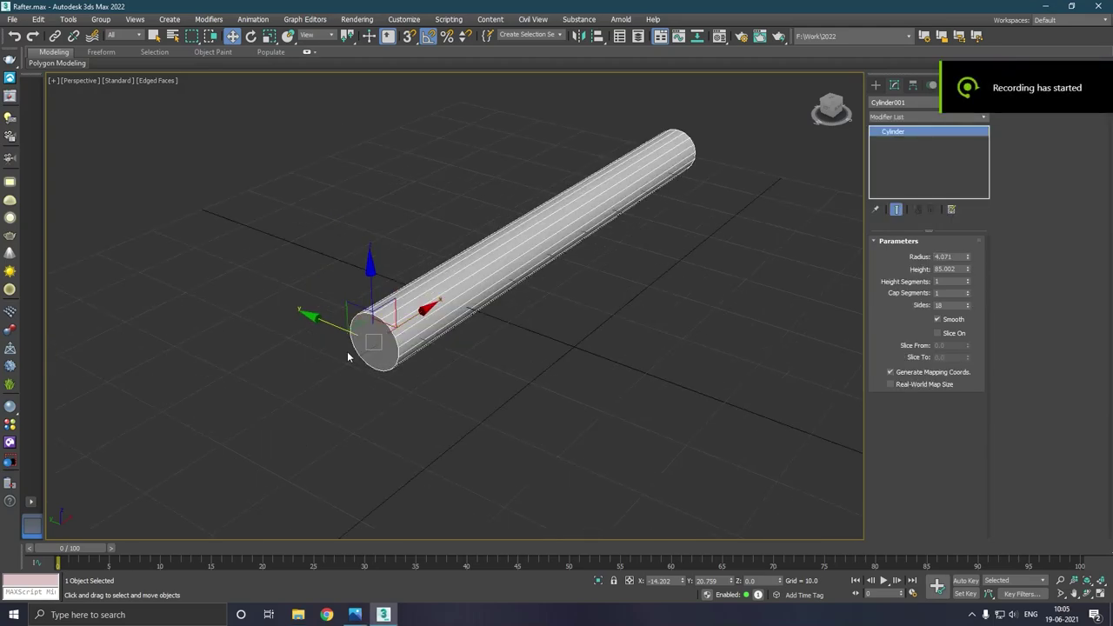
# - Copy two more logs beside the first, shrinking their radii, the third to 2.486
pyautogui.moveTo(348, 352); pyautogui.dragTo(298, 335, button='middle')
pyautogui.keyDown('shift'); pyautogui.moveTo(298, 335); pyautogui.dragTo(317, 342); pyautogui.keyUp('shift')
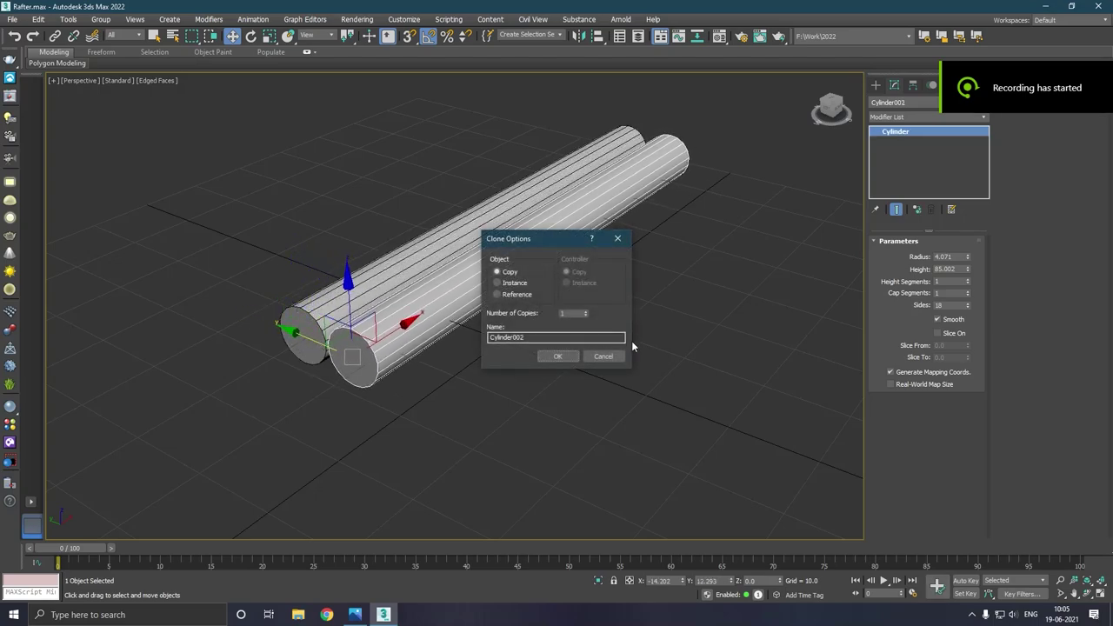
pyautogui.click(559, 358)
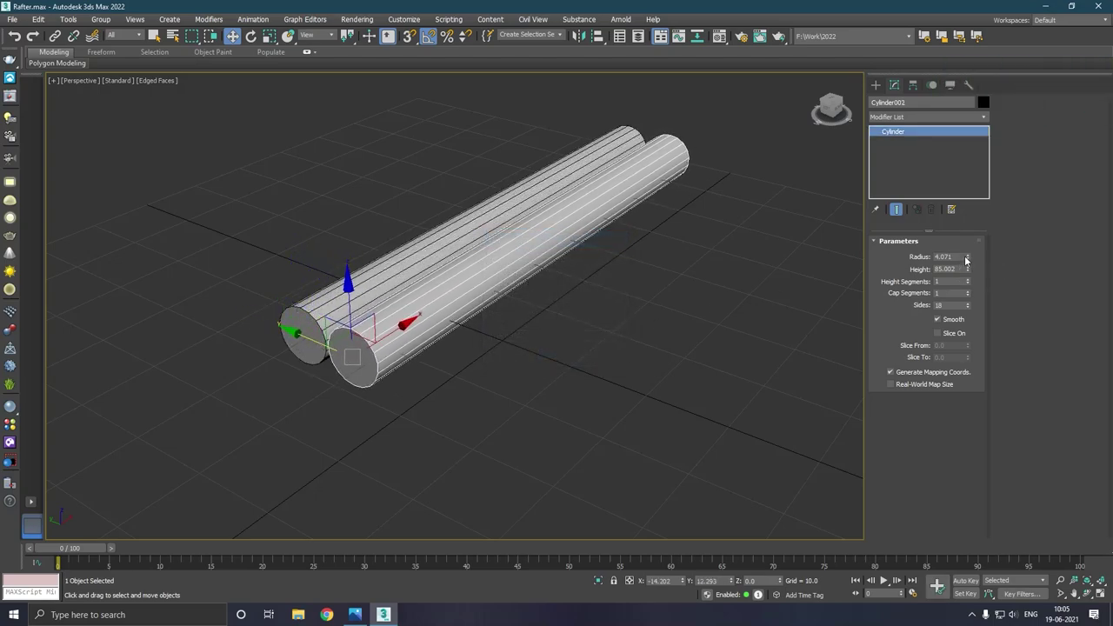
pyautogui.moveTo(965, 259); pyautogui.dragTo(960, 283)
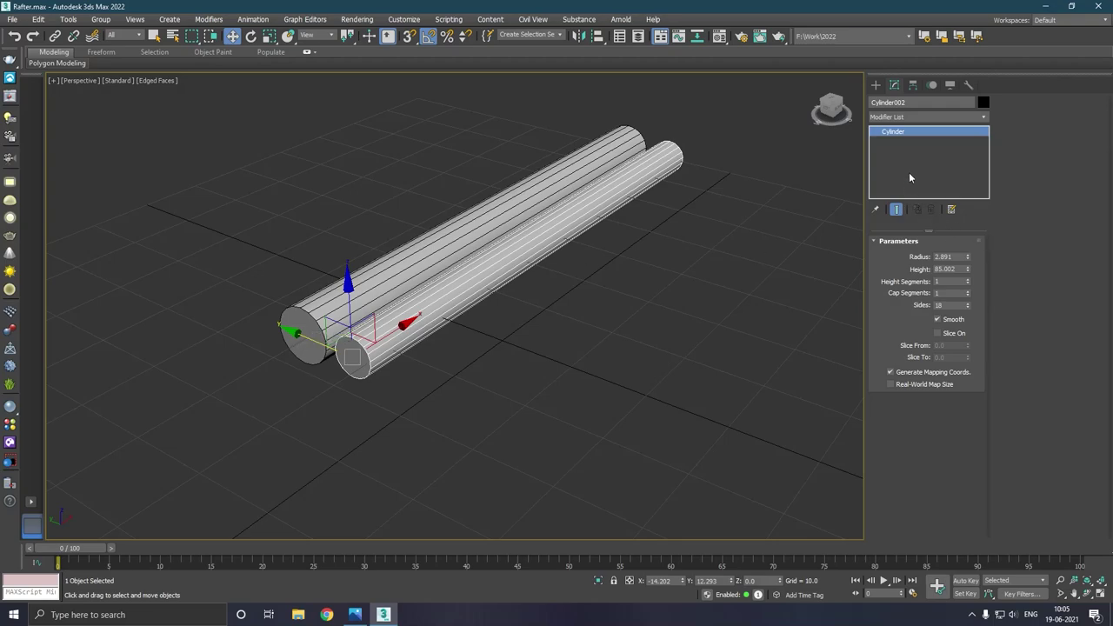
pyautogui.keyDown('shift'); pyautogui.moveTo(306, 340); pyautogui.dragTo(354, 360); pyautogui.keyUp('shift')
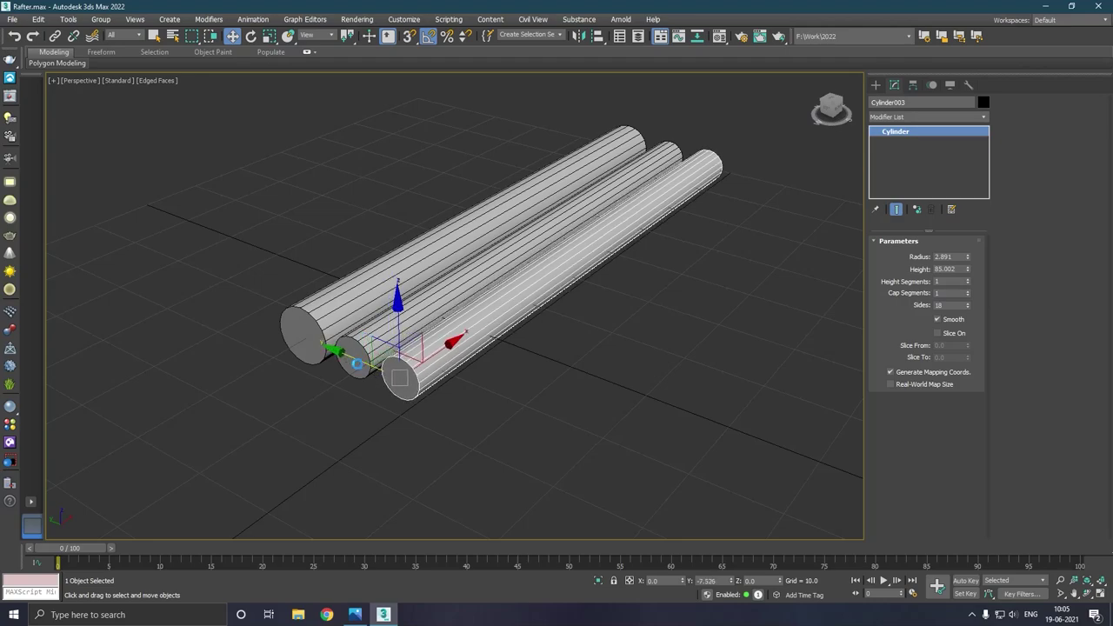
pyautogui.click(559, 360)
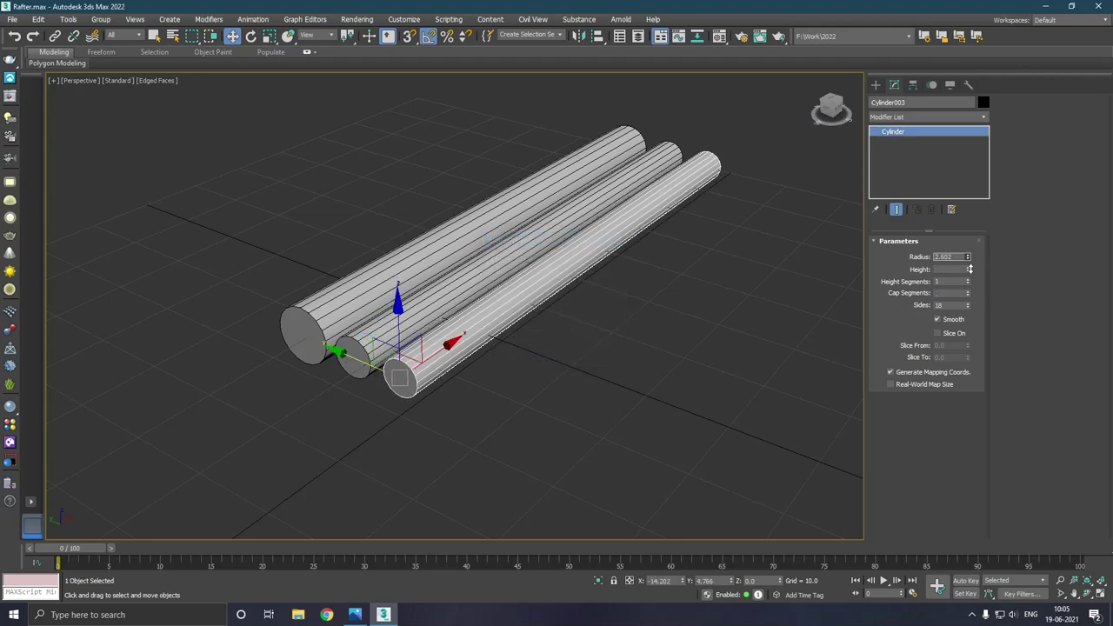
pyautogui.moveTo(969, 268); pyautogui.dragTo(965, 268)
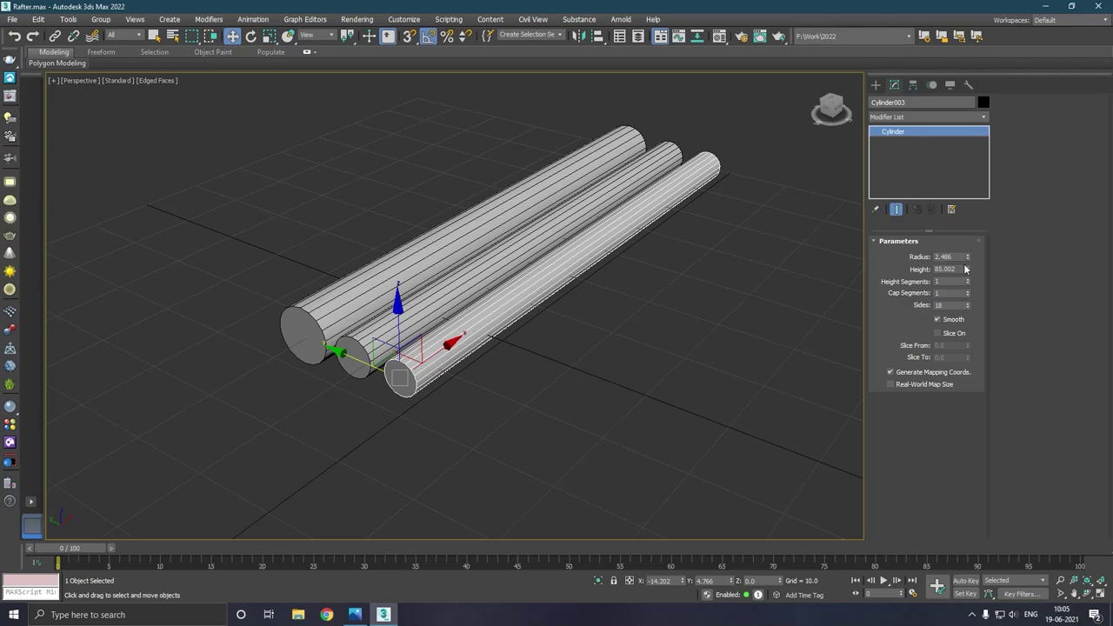
# - Copy a fourth log and fine-tune its radius to 2.879
pyautogui.keyDown('shift'); pyautogui.moveTo(353, 363); pyautogui.dragTo(394, 384); pyautogui.keyUp('shift')
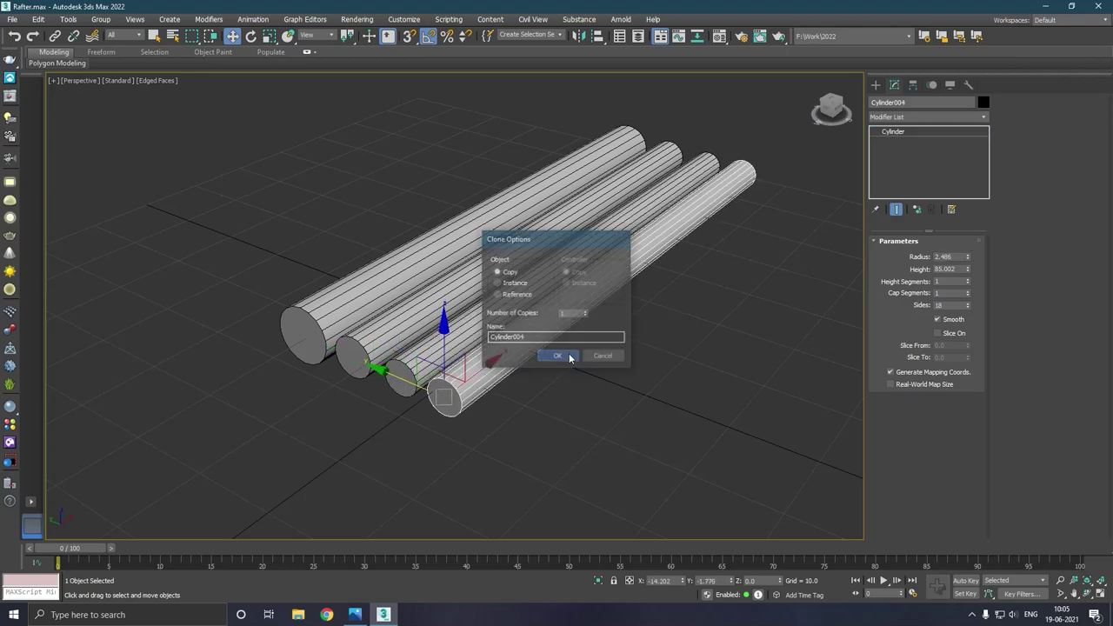
pyautogui.click(558, 355)
pyautogui.moveTo(968, 257); pyautogui.dragTo(960, 271)
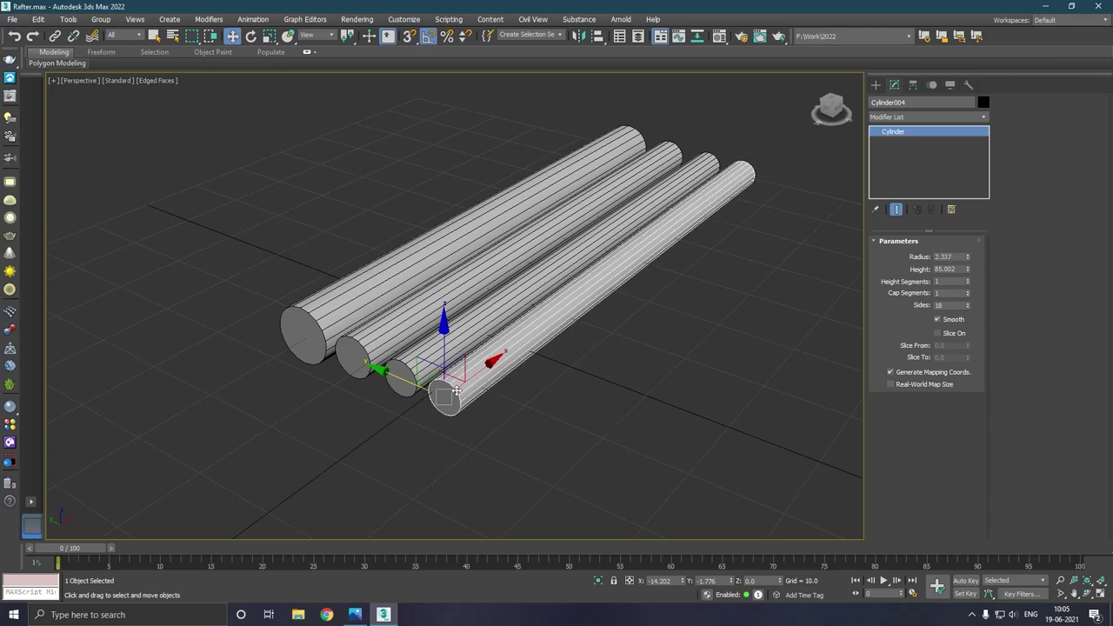
pyautogui.keyDown('alt'); pyautogui.moveTo(456, 391); pyautogui.dragTo(663, 319, button='middle'); pyautogui.keyUp('alt')
pyautogui.moveTo(967, 258); pyautogui.dragTo(967, 235)
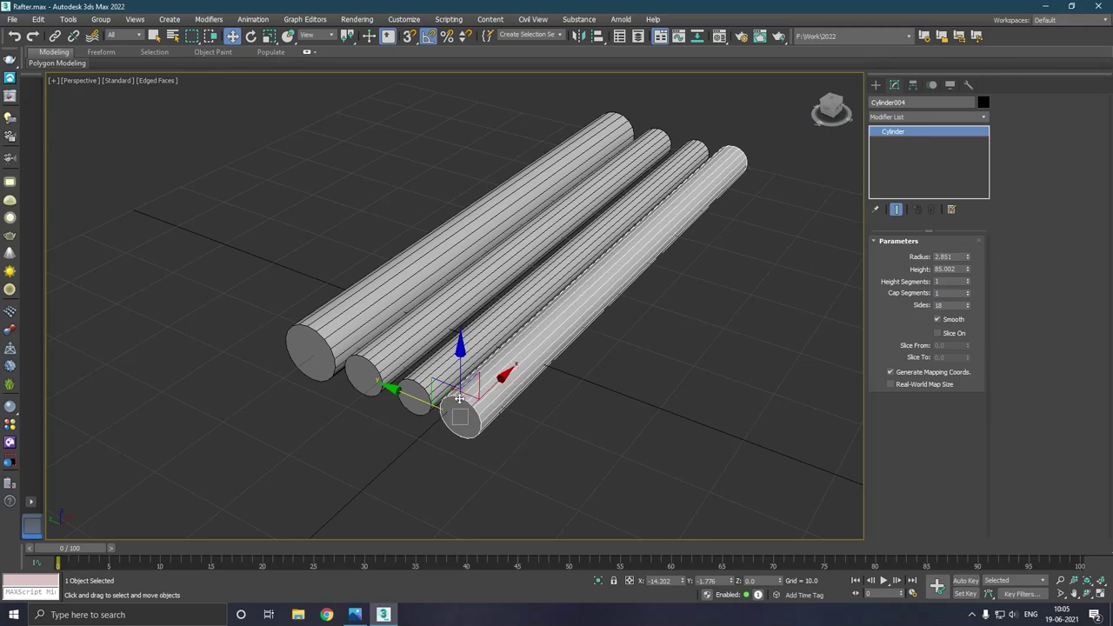
pyautogui.moveTo(969, 257); pyautogui.dragTo(970, 254)
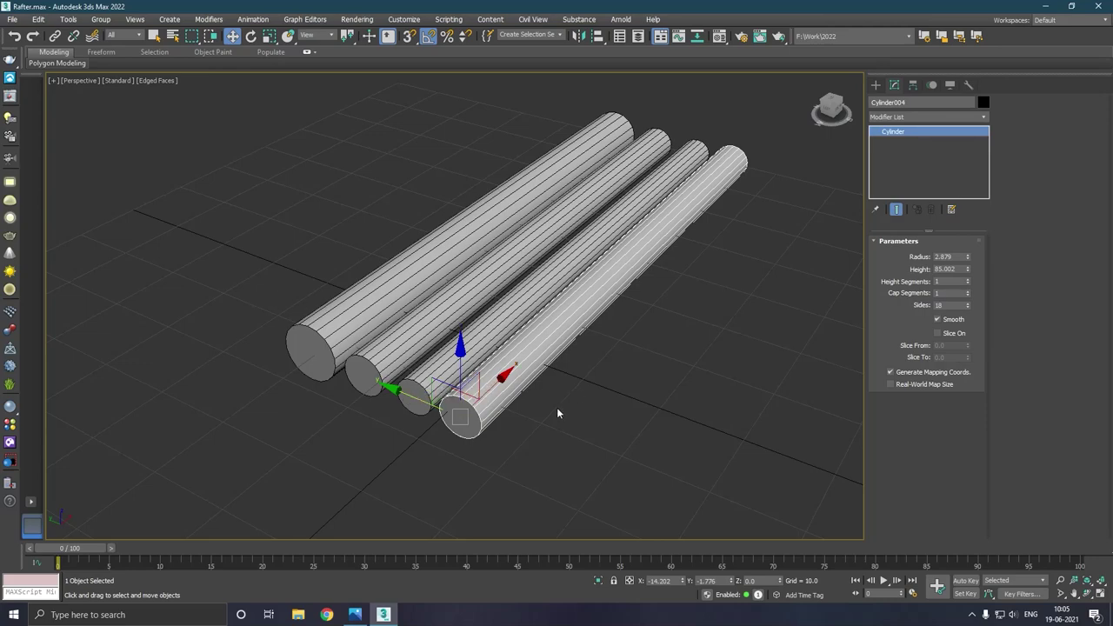
pyautogui.moveTo(362, 366); pyautogui.dragTo(454, 326)
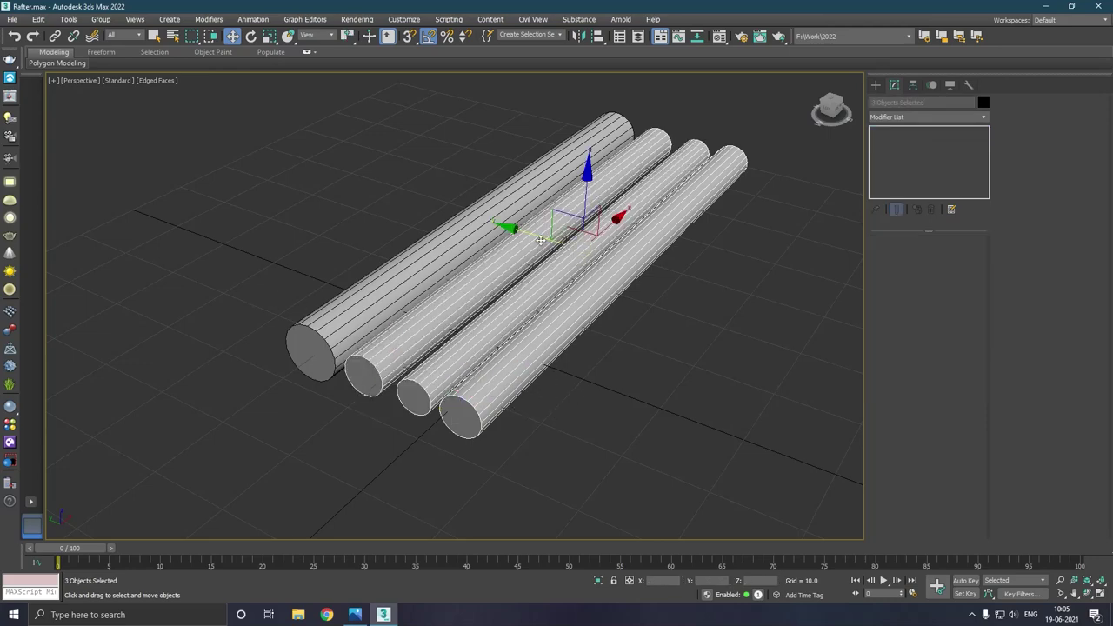
# - Copy the three selected logs further to the right
pyautogui.keyDown('shift'); pyautogui.moveTo(543, 232); pyautogui.dragTo(675, 267); pyautogui.keyUp('shift')
pyautogui.click(540, 350)
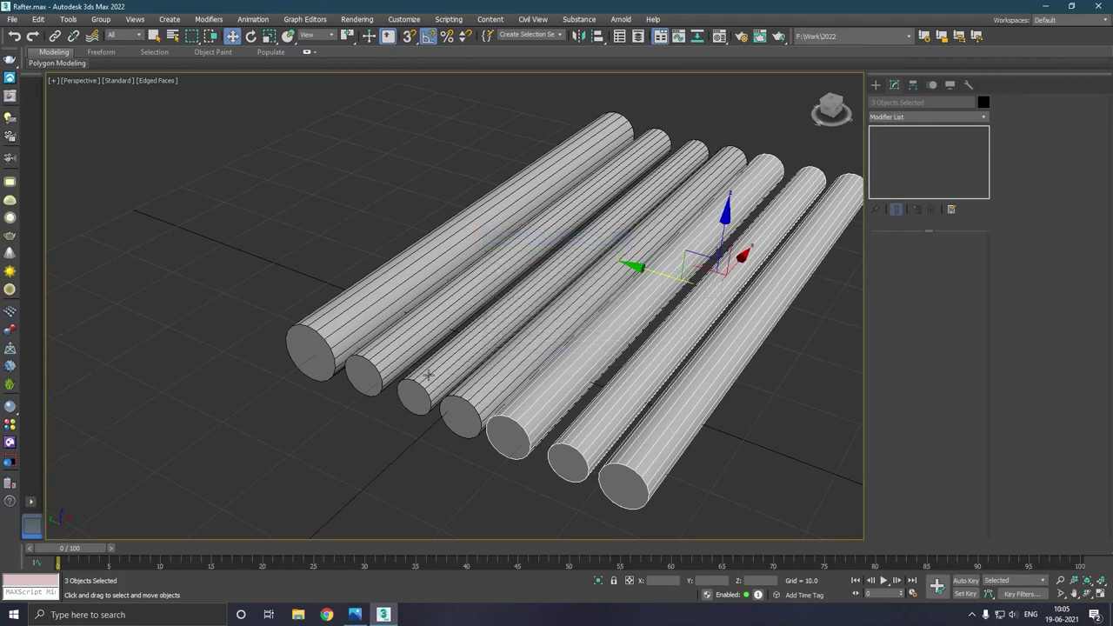
pyautogui.scroll(-3, 428, 374)
pyautogui.keyDown('alt'); pyautogui.moveTo(428, 374); pyautogui.dragTo(602, 359, button='middle'); pyautogui.keyUp('alt')
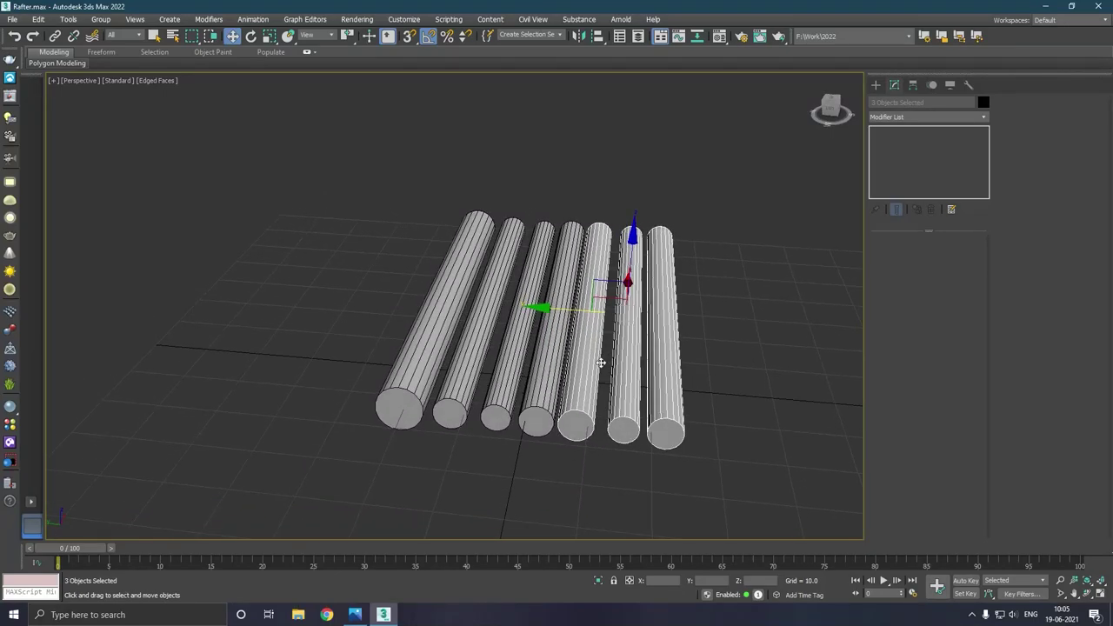
# - Copy the leftmost thick log to the far right as Cylinder008
pyautogui.click(427, 347)
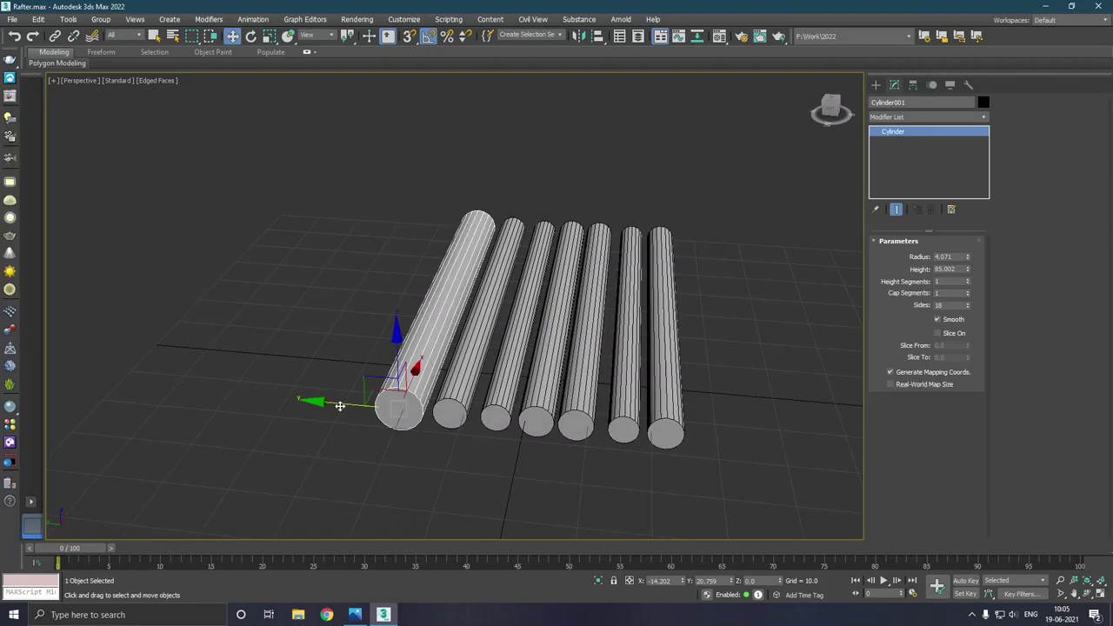
pyautogui.keyDown('shift'); pyautogui.moveTo(340, 406); pyautogui.dragTo(661, 398); pyautogui.keyUp('shift')
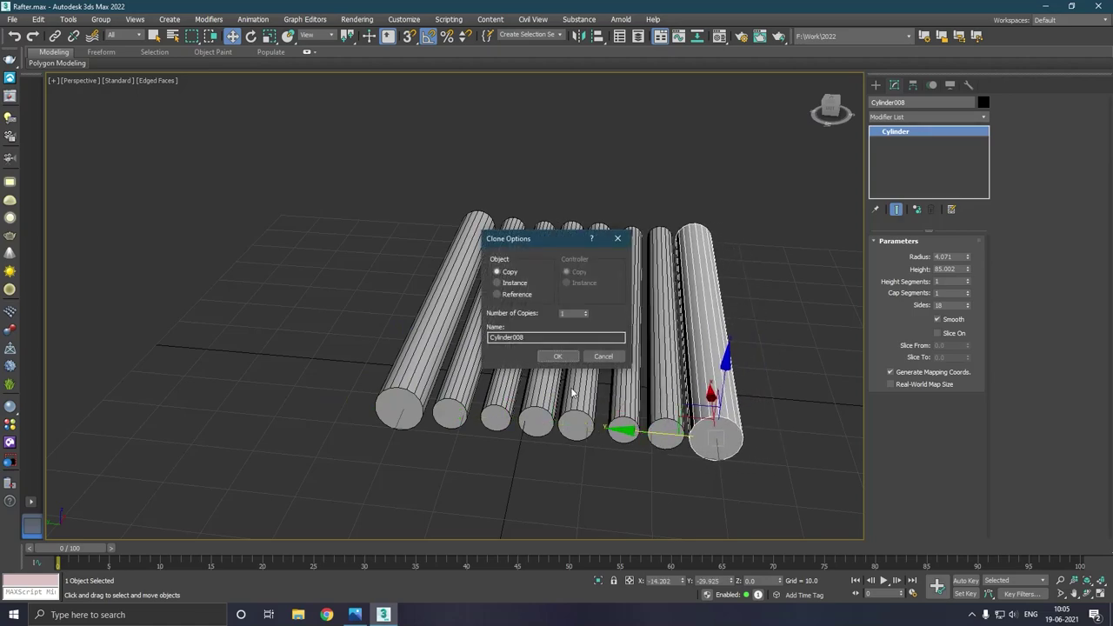
pyautogui.click(558, 356)
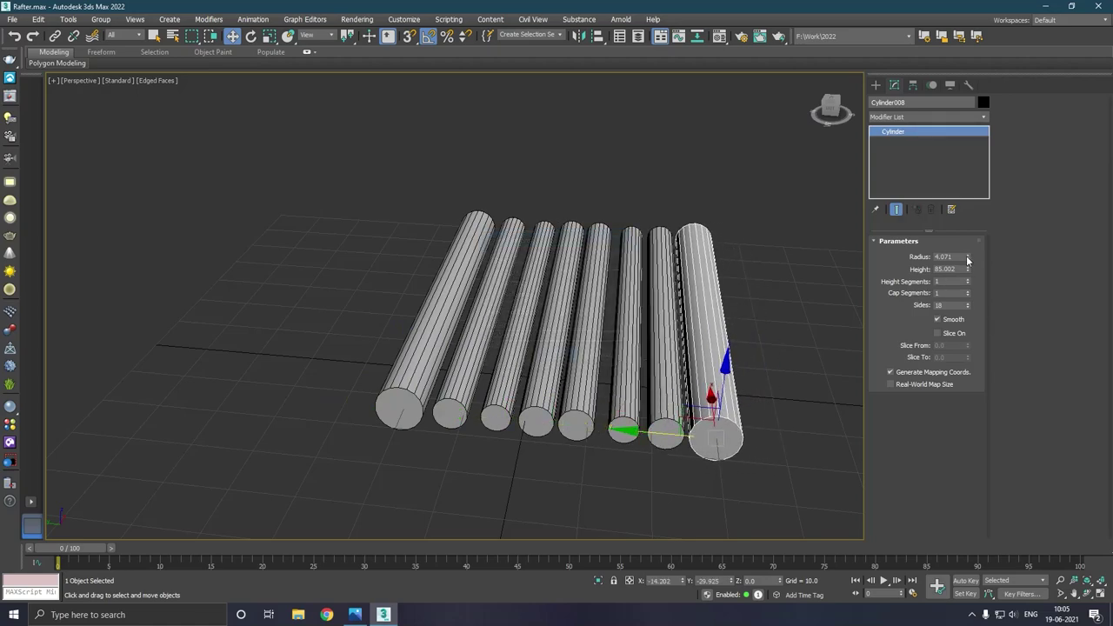
pyautogui.scroll(2, 700, 446)
pyautogui.scroll(2, 707, 444)
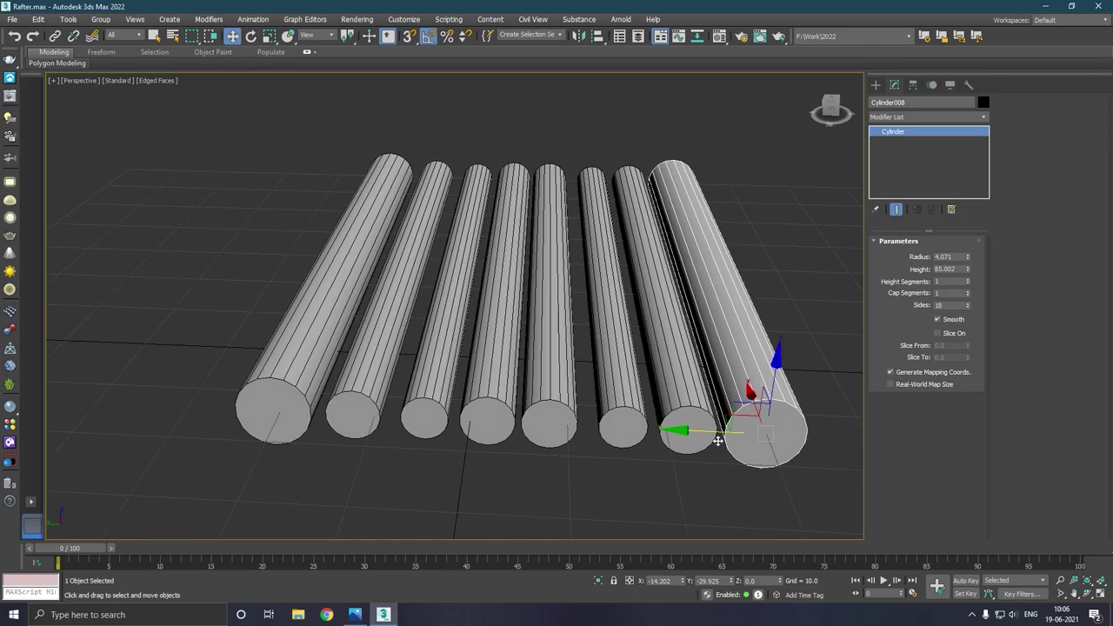
pyautogui.scroll(1, 717, 441)
# - Slide Cylinder002 through Cylinder005 along Y until each touches its neighbour
pyautogui.click(448, 435)
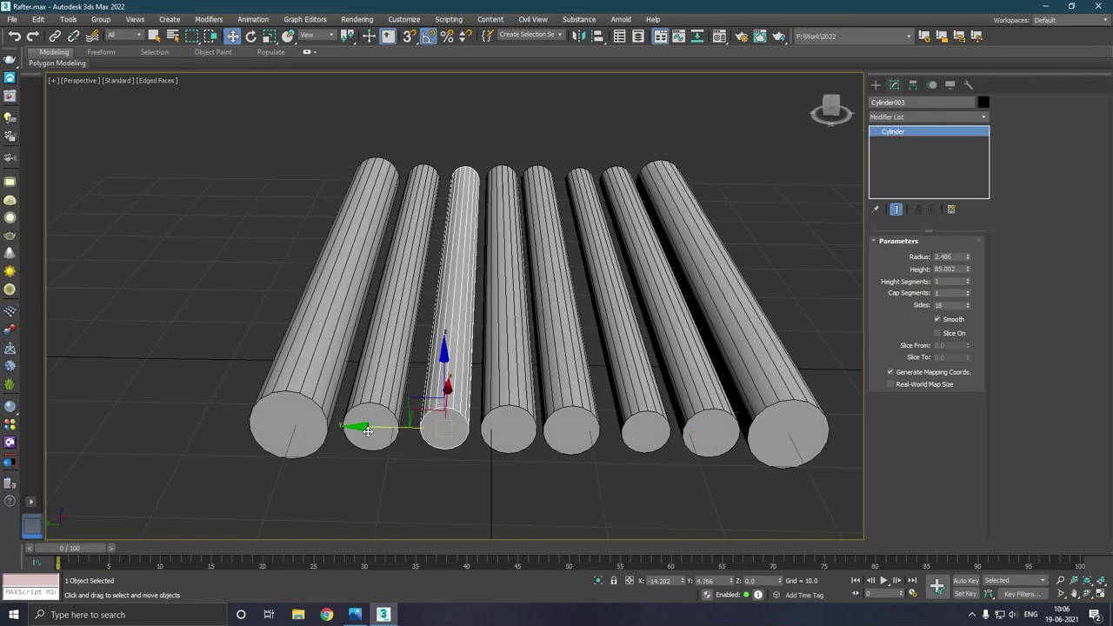
pyautogui.click(375, 424)
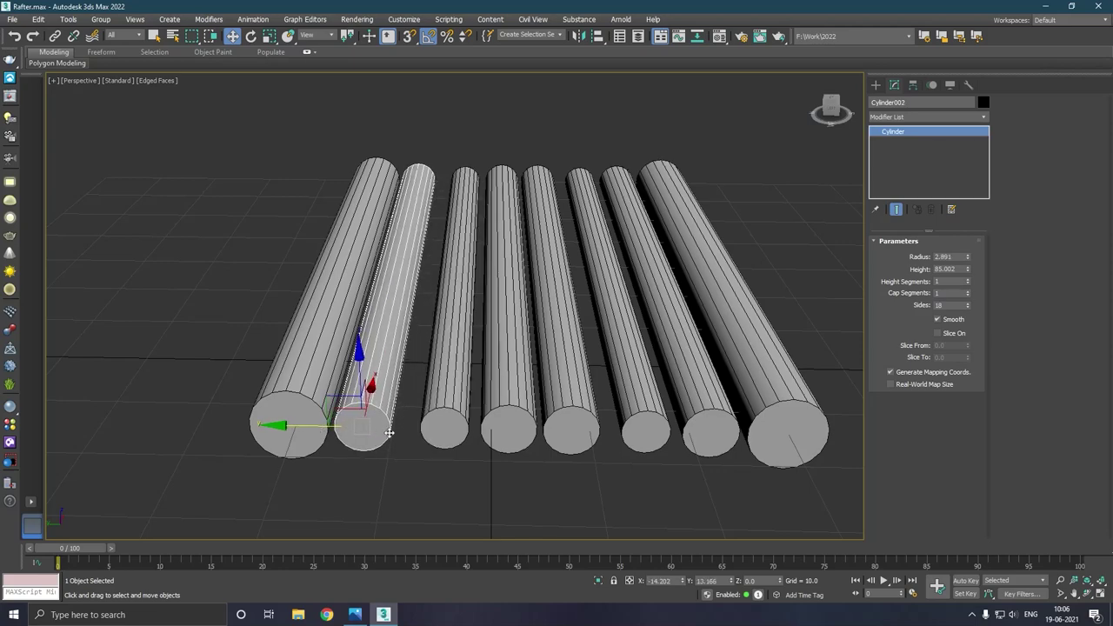
pyautogui.keyDown('alt'); pyautogui.moveTo(323, 432); pyautogui.dragTo(478, 426, button='middle'); pyautogui.keyUp('alt')
pyautogui.moveTo(346, 425); pyautogui.dragTo(339, 424)
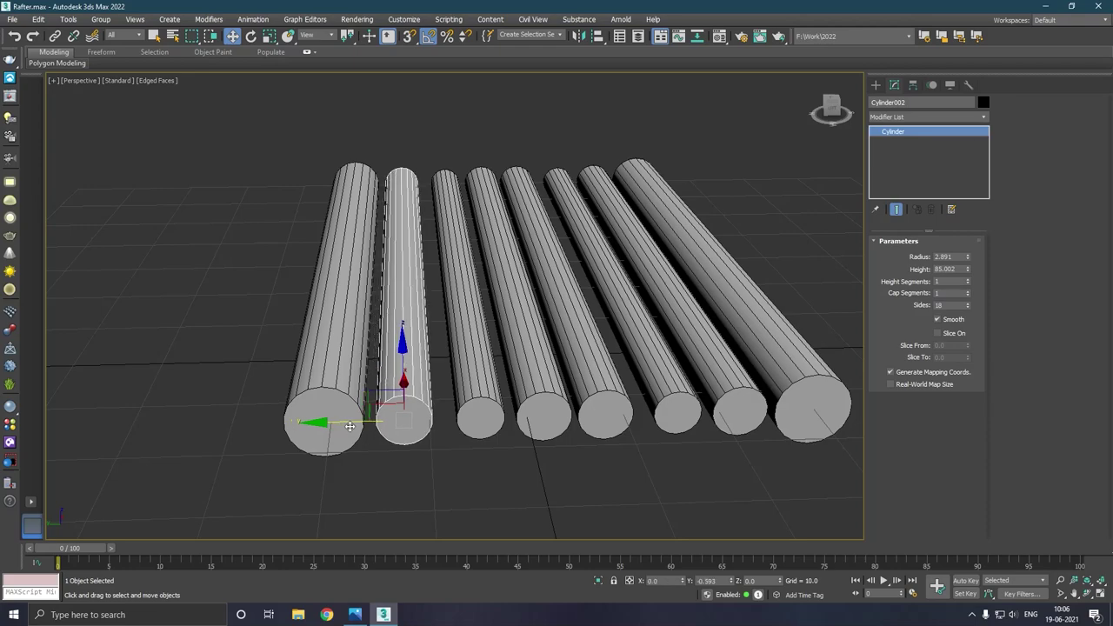
pyautogui.click(489, 424)
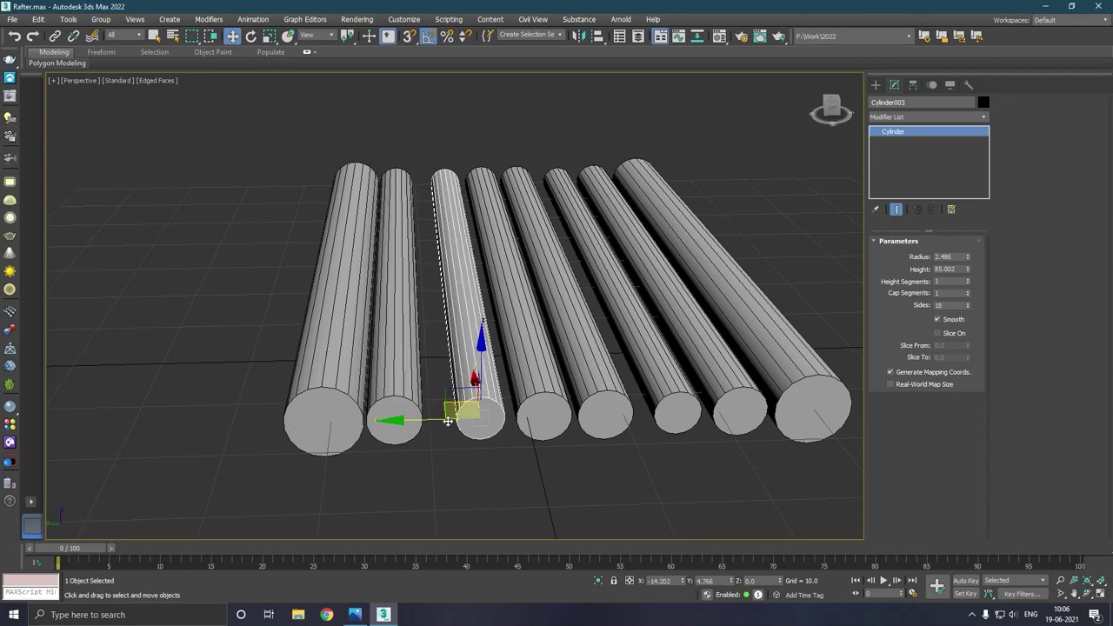
pyautogui.moveTo(438, 423); pyautogui.dragTo(408, 422)
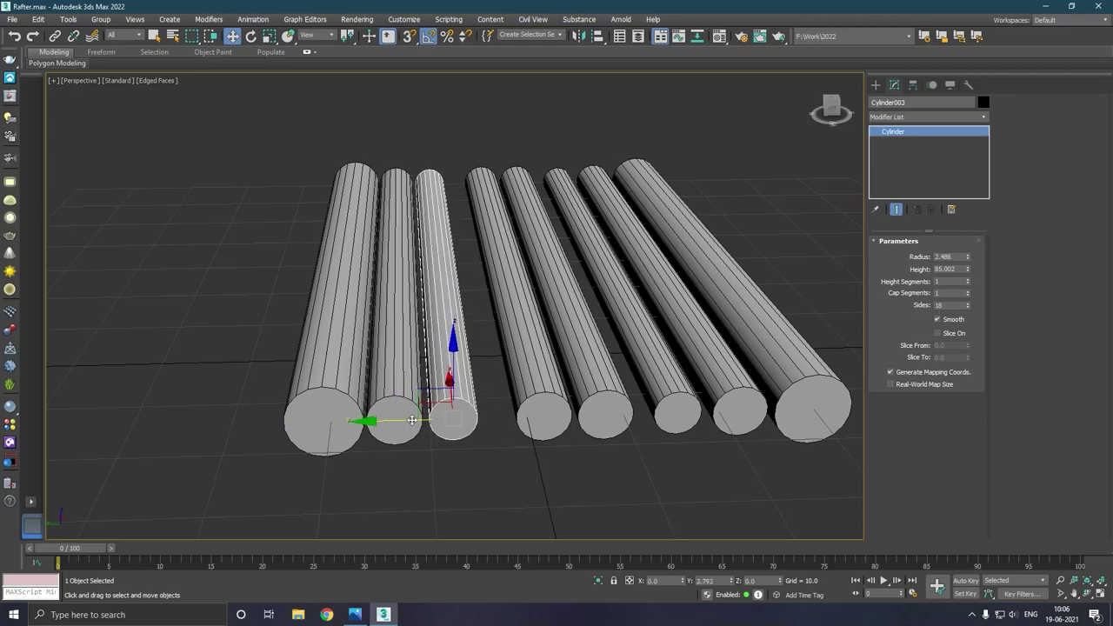
pyautogui.click(542, 419)
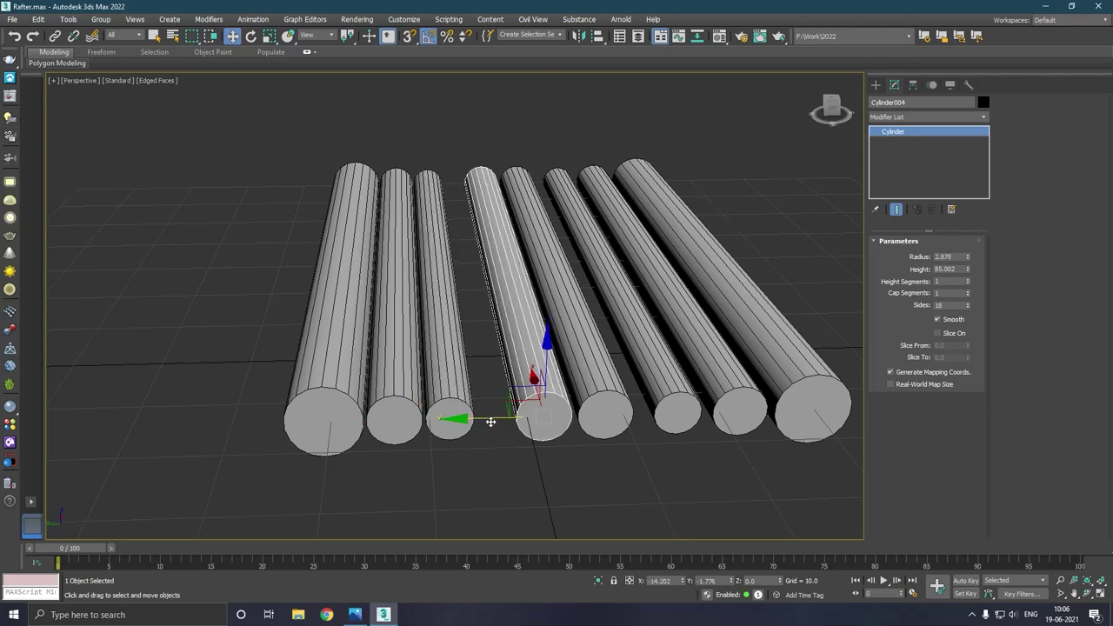
pyautogui.moveTo(490, 422); pyautogui.dragTo(449, 421)
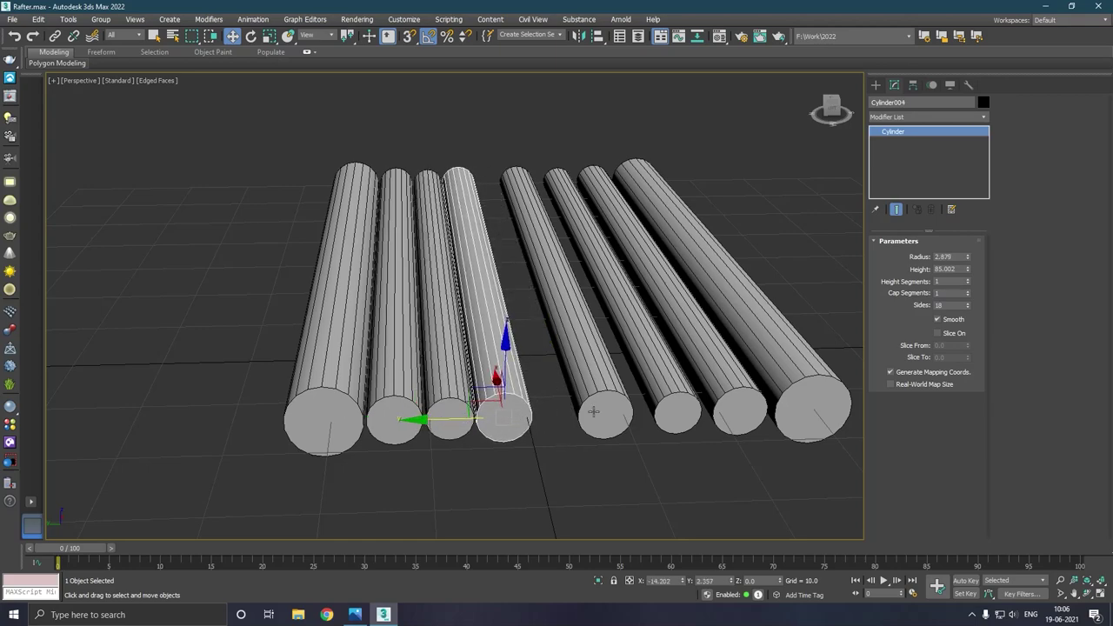
pyautogui.click(594, 412)
pyautogui.keyDown('alt'); pyautogui.moveTo(549, 422); pyautogui.dragTo(534, 436, button='middle'); pyautogui.keyUp('alt')
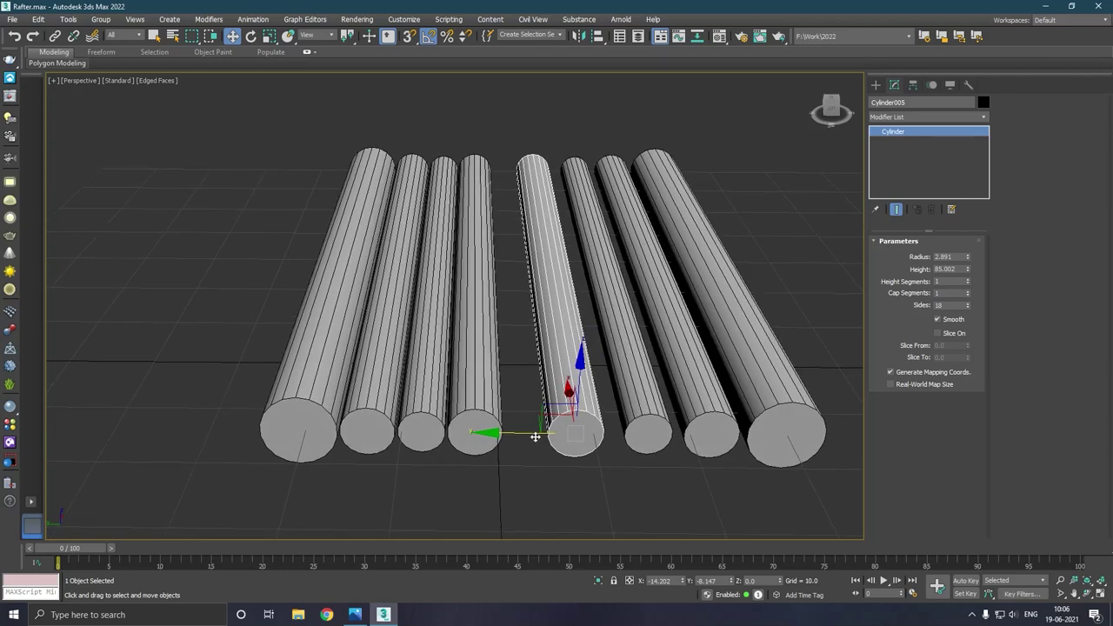
pyautogui.moveTo(535, 436); pyautogui.dragTo(486, 434)
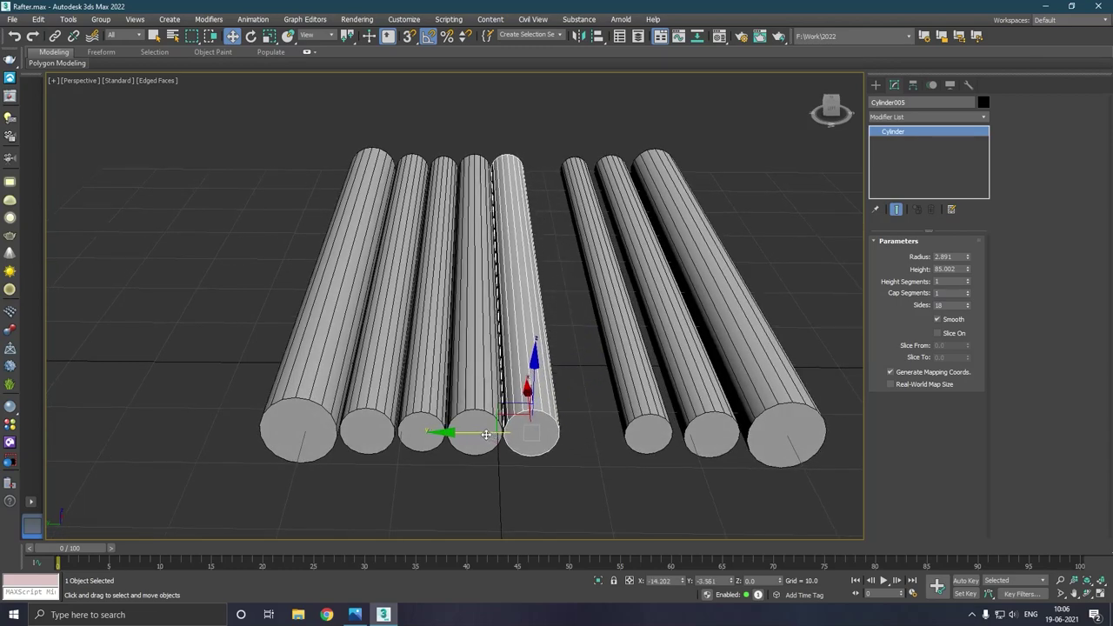
# - Slide Cylinder006, Cylinder007 and Cylinder008 against the row to close the gaps
pyautogui.click(612, 423)
pyautogui.moveTo(592, 442); pyautogui.dragTo(522, 432)
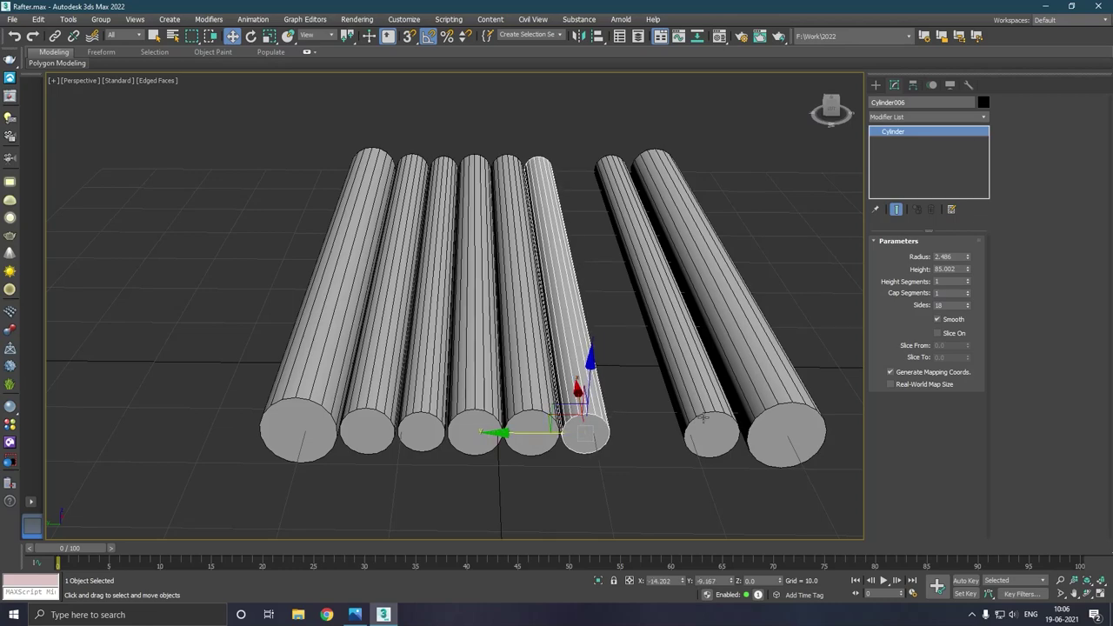
pyautogui.click(700, 422)
pyautogui.keyDown('alt'); pyautogui.moveTo(698, 437); pyautogui.dragTo(691, 443, button='middle'); pyautogui.keyUp('alt')
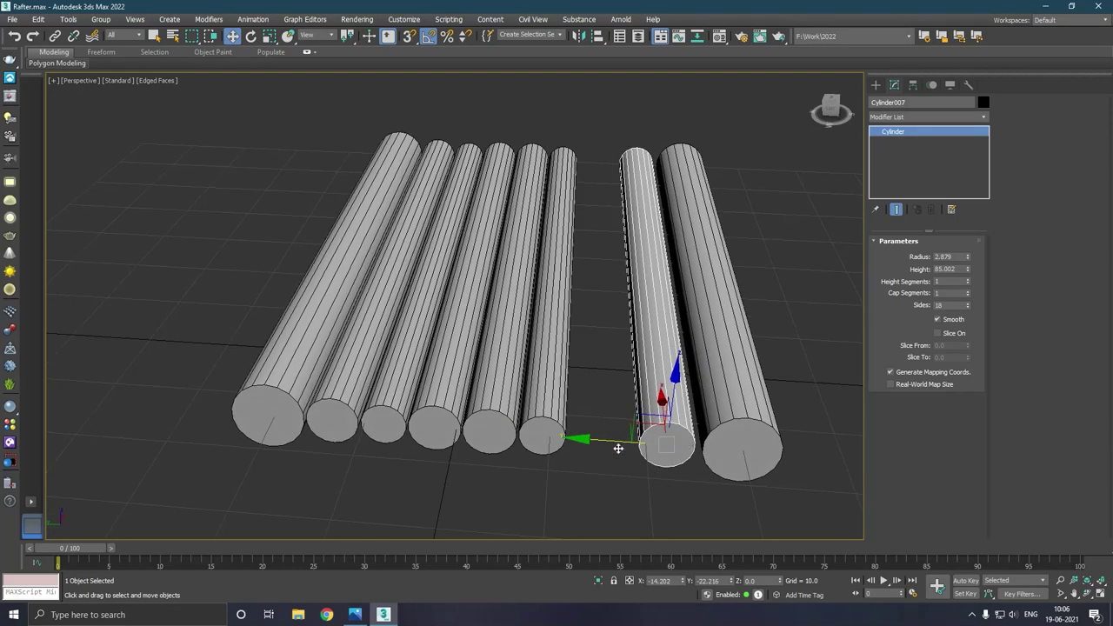
pyautogui.moveTo(618, 449); pyautogui.dragTo(544, 446)
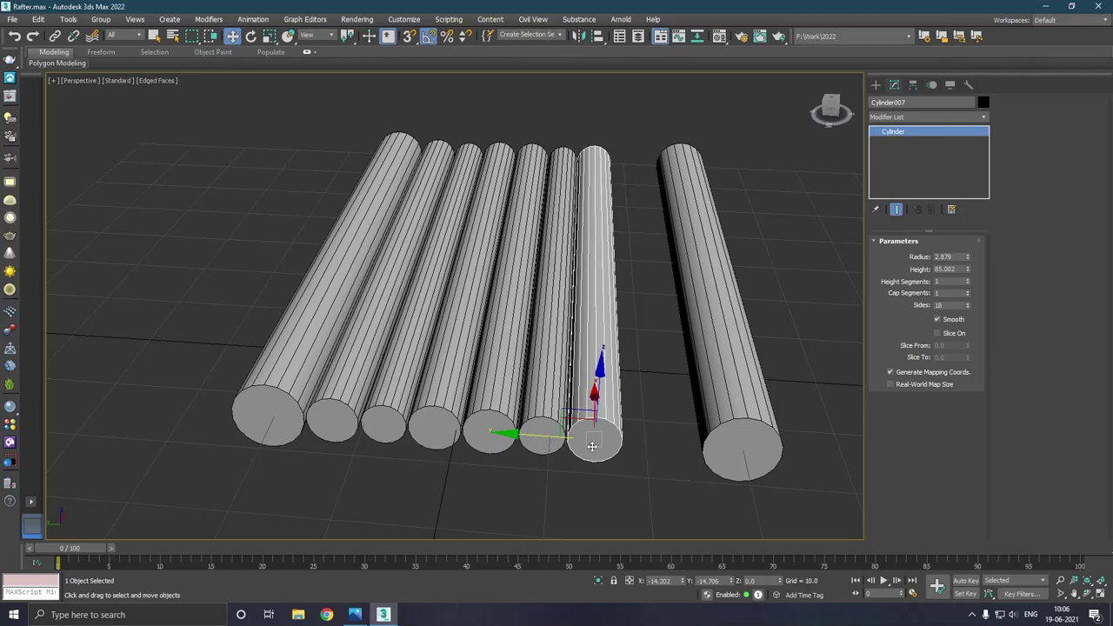
pyautogui.click(711, 446)
pyautogui.moveTo(673, 451); pyautogui.dragTo(597, 450)
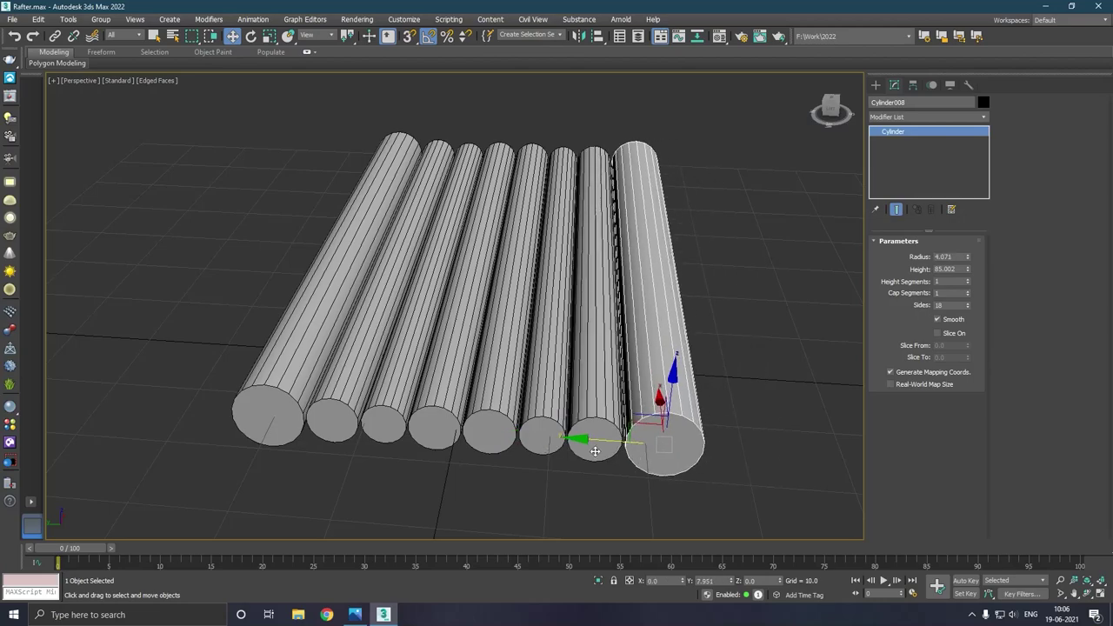
pyautogui.moveTo(598, 450)
pyautogui.keyDown('alt'); pyautogui.mouseDown(button='middle')
pyautogui.moveTo(618, 429)
pyautogui.moveTo(622, 453)
pyautogui.moveTo(616, 431)
pyautogui.moveTo(630, 429)
pyautogui.moveTo(540, 453)
pyautogui.mouseUp(button='middle'); pyautogui.keyUp('alt')
pyautogui.click(538, 453)
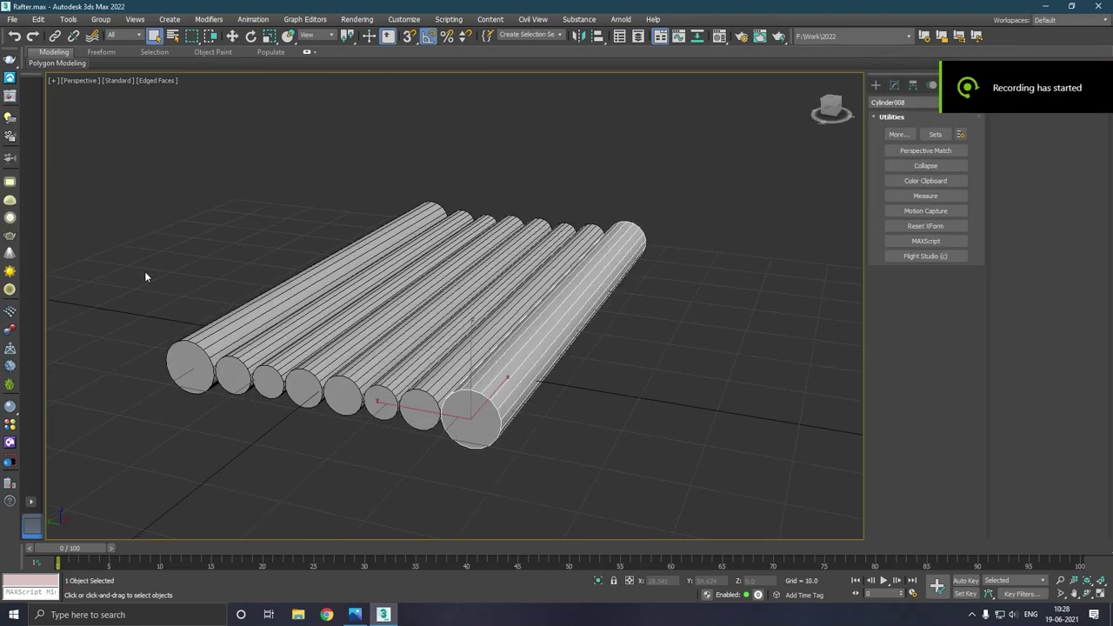
# - Move the thick front log aside and copy two logs to the right
pyautogui.press('w')
pyautogui.moveTo(421, 414); pyautogui.dragTo(550, 410)
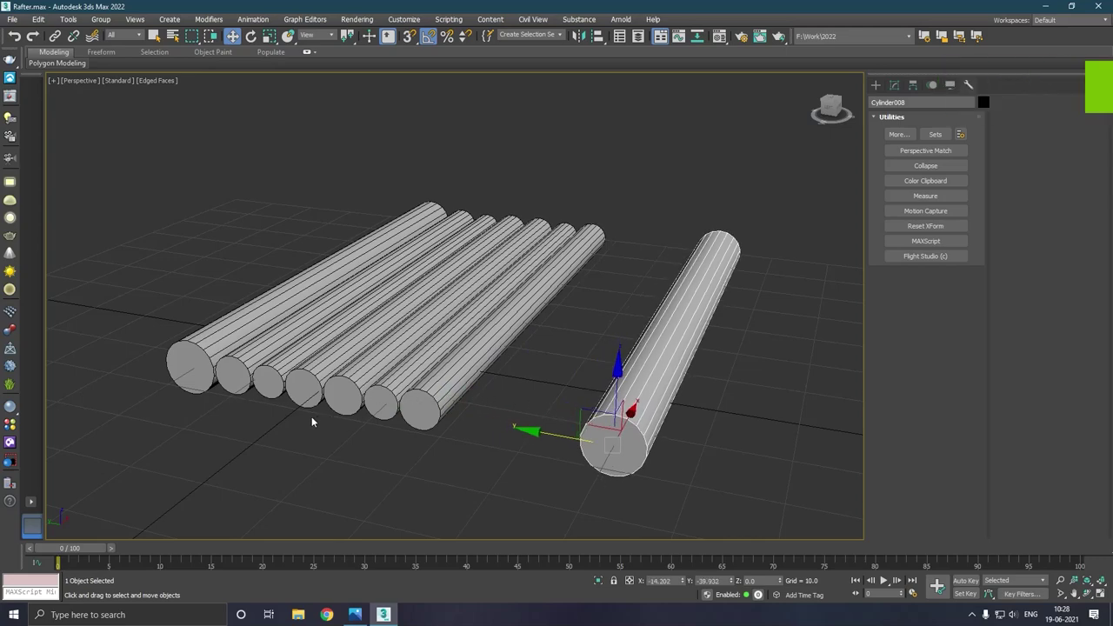
pyautogui.click(310, 388)
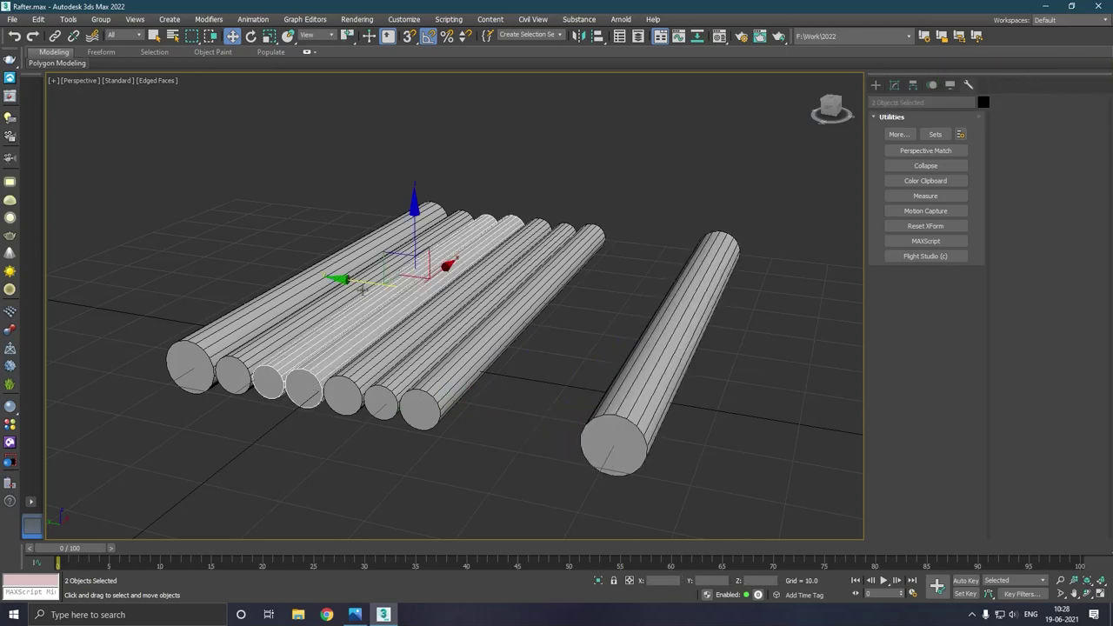
pyautogui.keyDown('shift'); pyautogui.moveTo(362, 286); pyautogui.dragTo(523, 311); pyautogui.keyUp('shift')
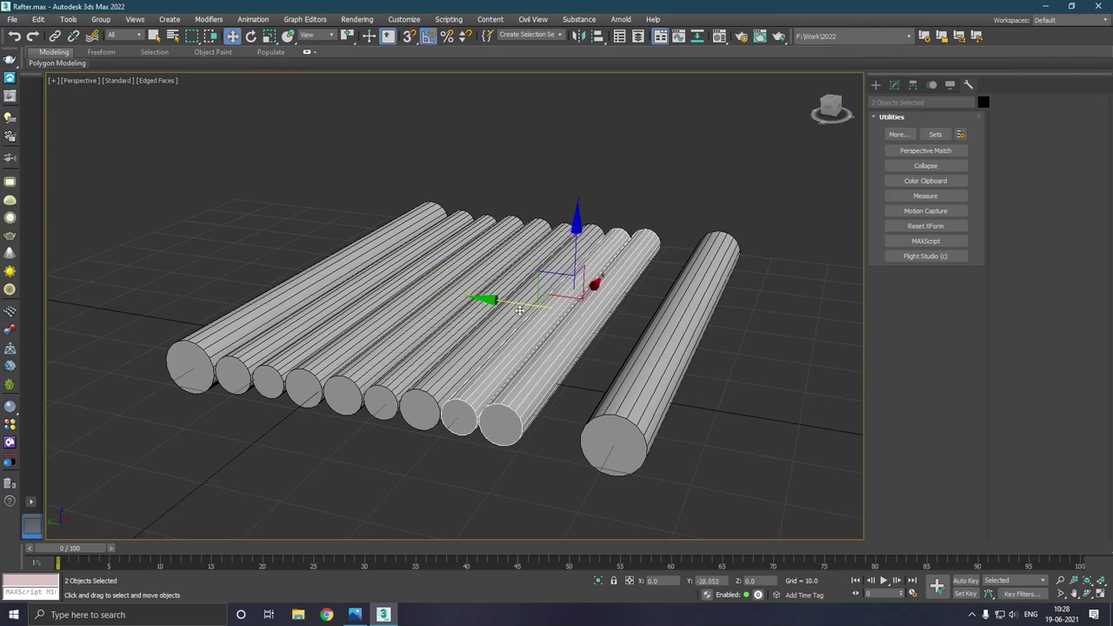
pyautogui.click(555, 355)
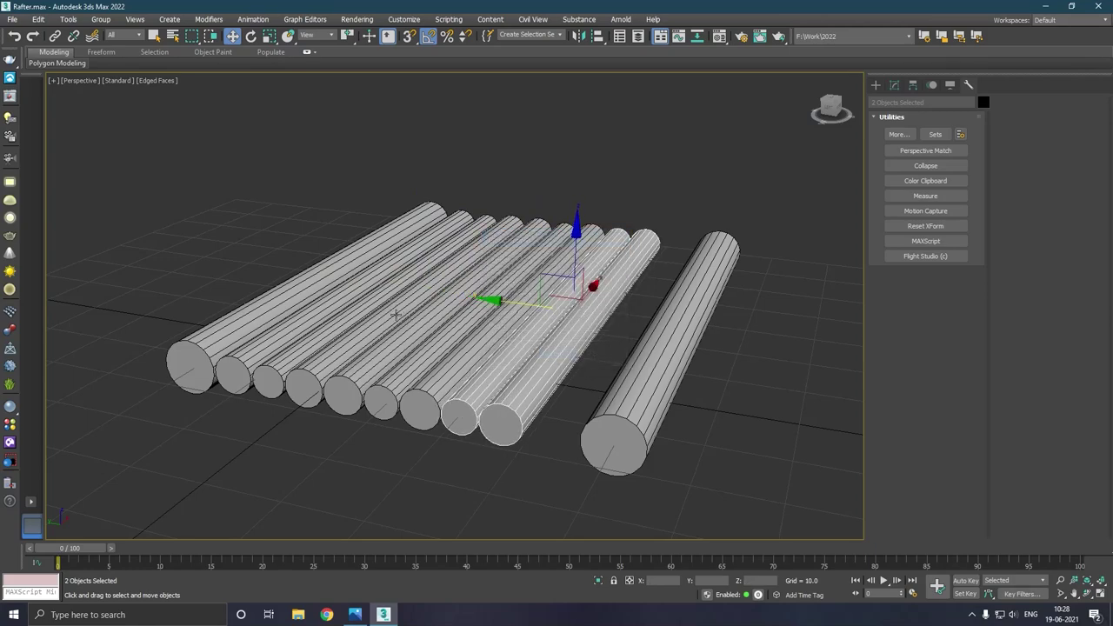
# - Copy two middle logs further right as additional copies
pyautogui.keyDown('alt'); pyautogui.moveTo(396, 315); pyautogui.dragTo(429, 324, button='middle'); pyautogui.keyUp('alt')
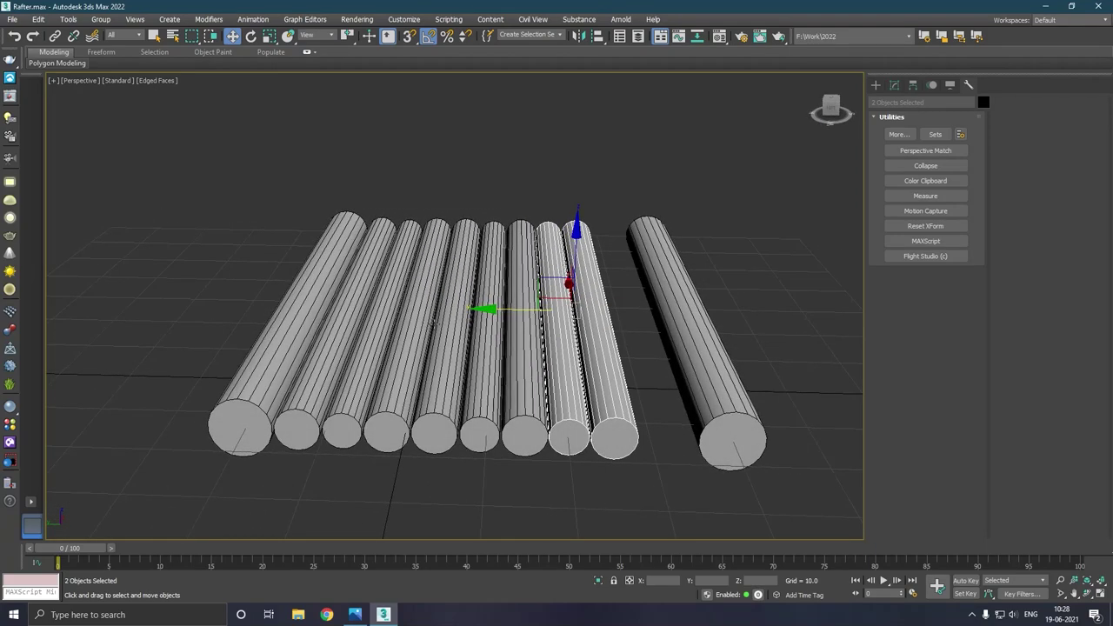
pyautogui.click(483, 416)
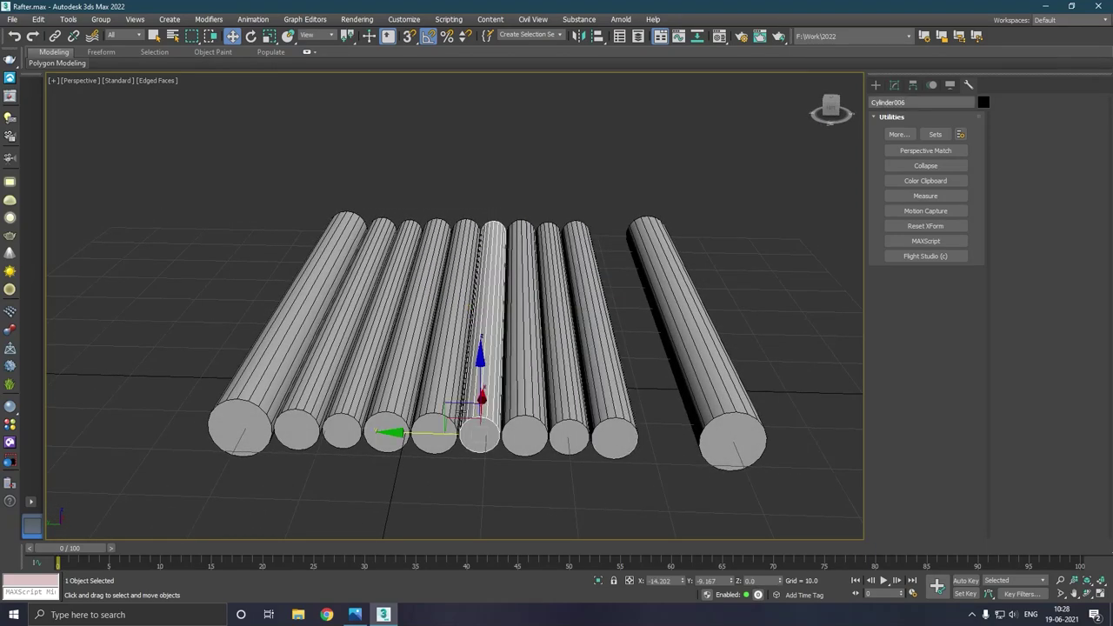
pyautogui.keyDown('ctrl'); pyautogui.click(435, 379); pyautogui.keyUp('ctrl')
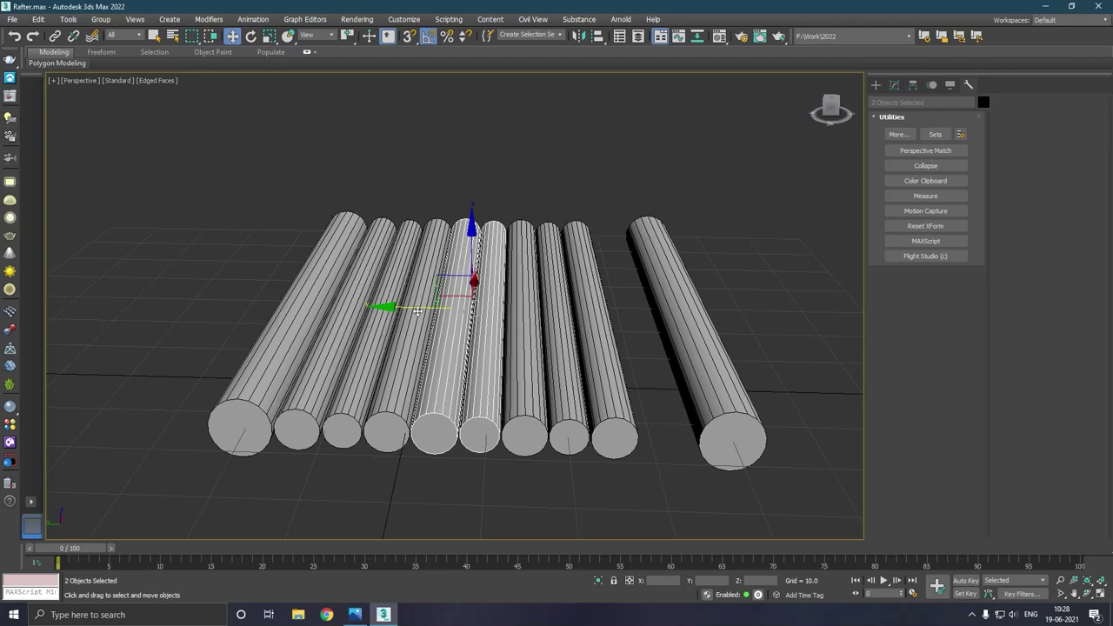
pyautogui.moveTo(418, 311); pyautogui.dragTo(461, 310)
pyautogui.moveTo(568, 311); pyautogui.dragTo(590, 310)
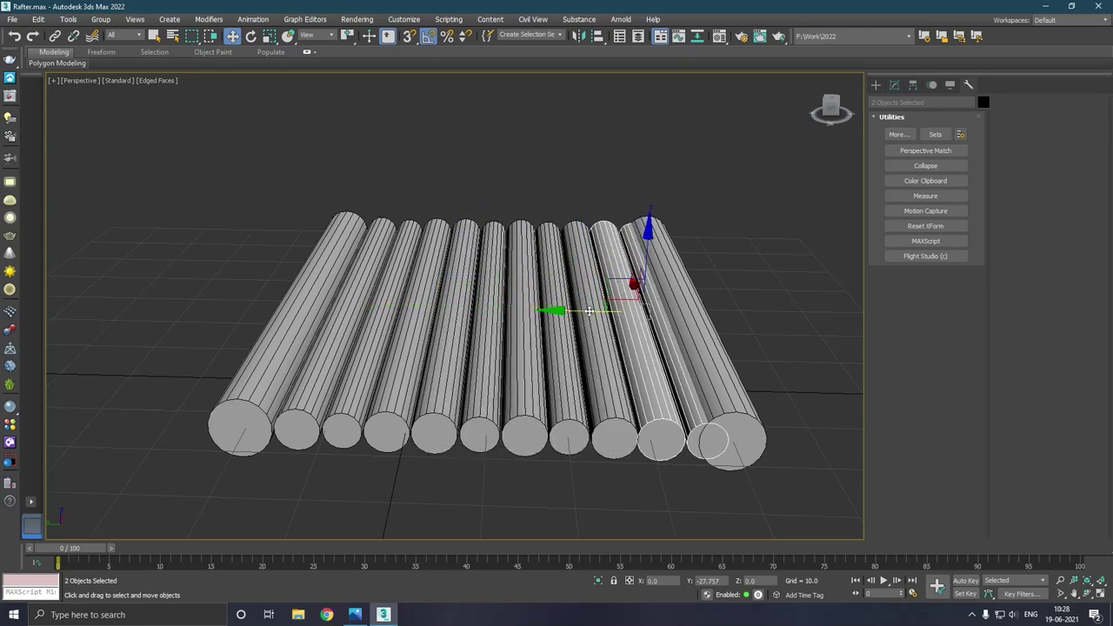
pyautogui.click(559, 356)
pyautogui.keyDown('alt'); pyautogui.moveTo(559, 356); pyautogui.dragTo(583, 348, button='middle'); pyautogui.keyUp('alt')
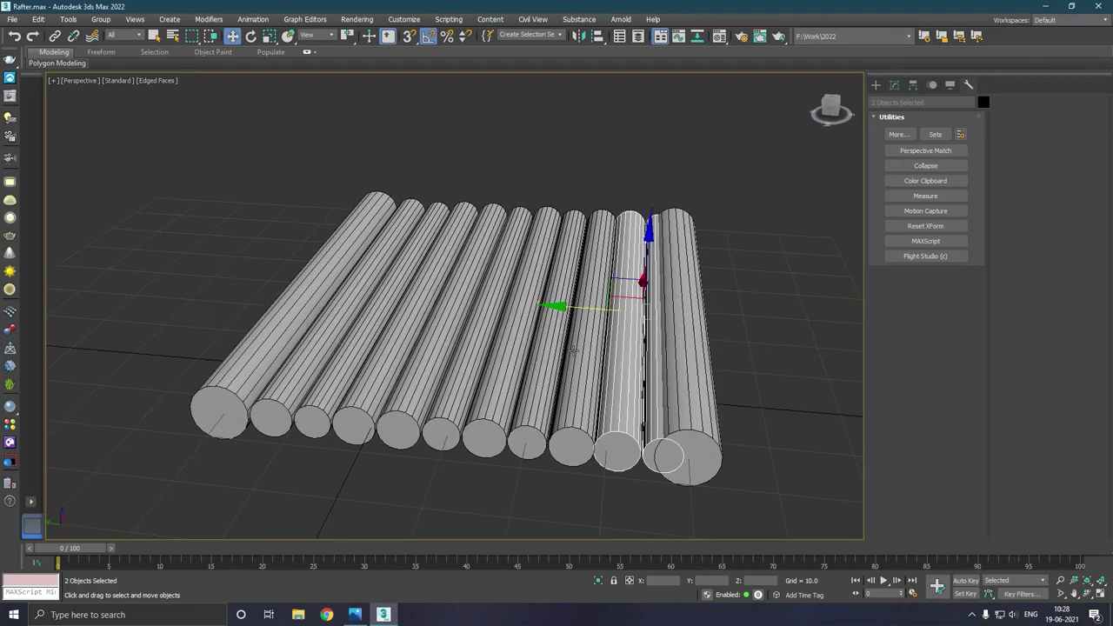
# - Reposition the two rightmost logs to close the gap in the row
pyautogui.click(687, 404)
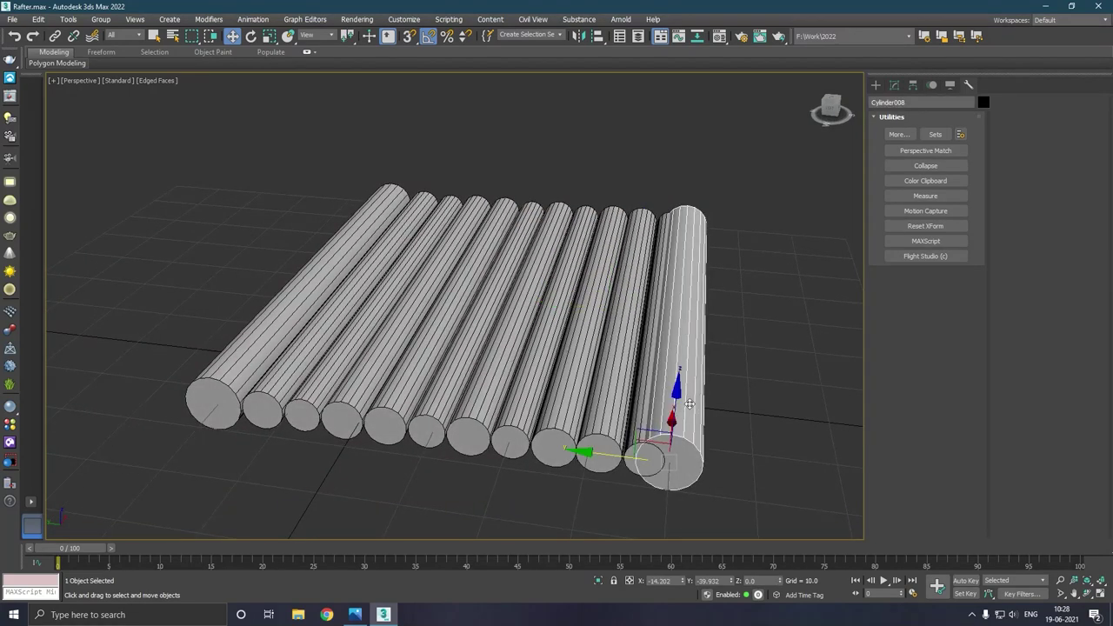
pyautogui.moveTo(626, 462); pyautogui.dragTo(659, 458)
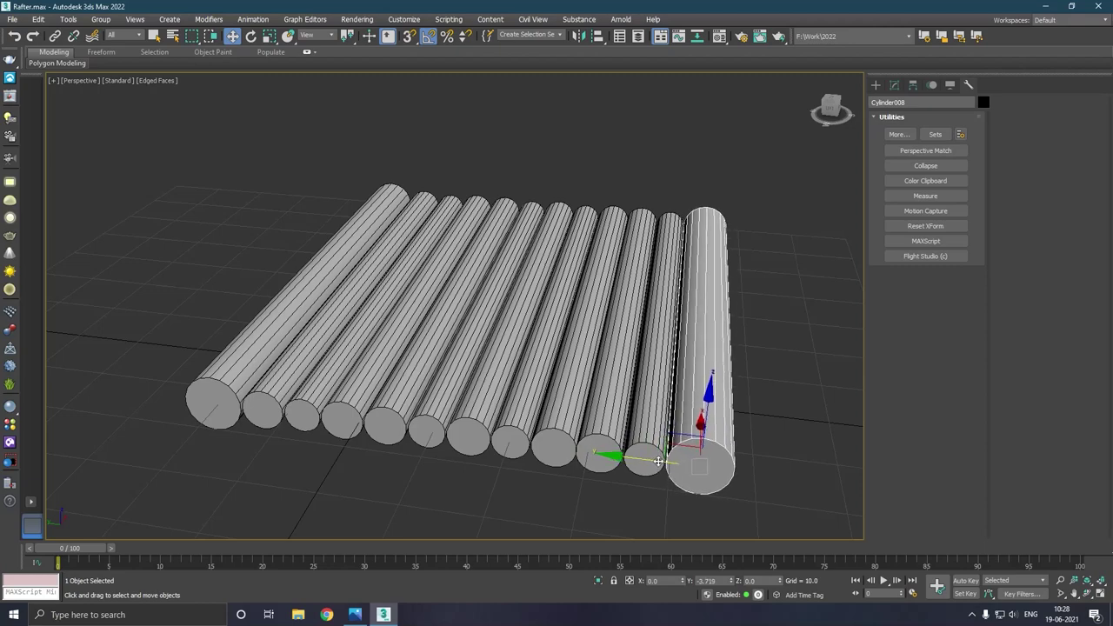
pyautogui.keyDown('ctrl'); pyautogui.click(664, 446); pyautogui.keyUp('ctrl')
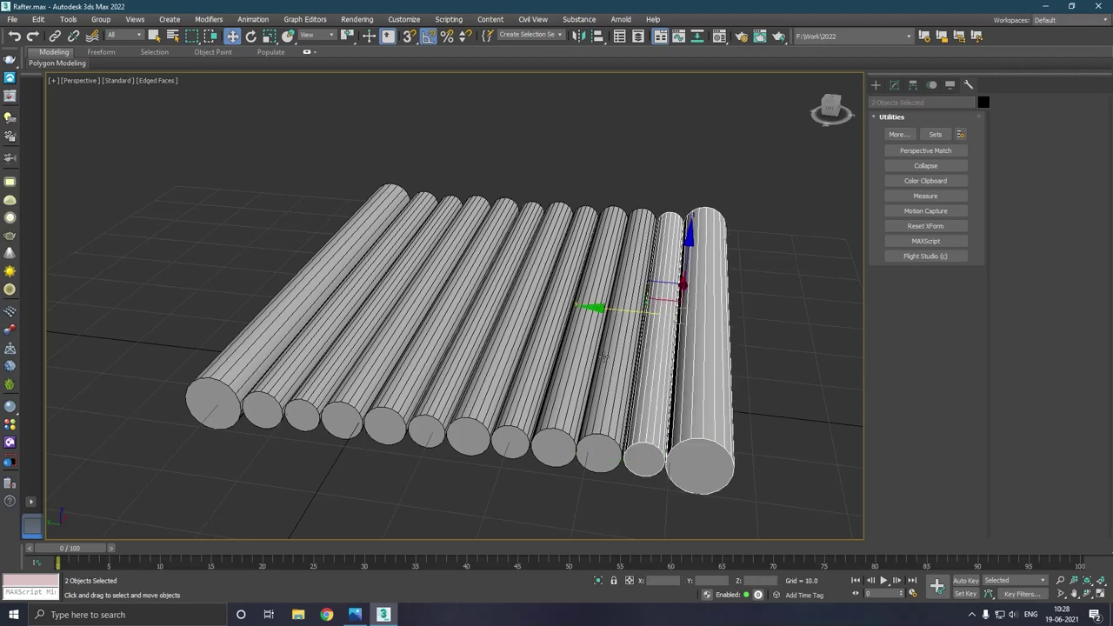
pyautogui.moveTo(649, 319); pyautogui.dragTo(647, 318)
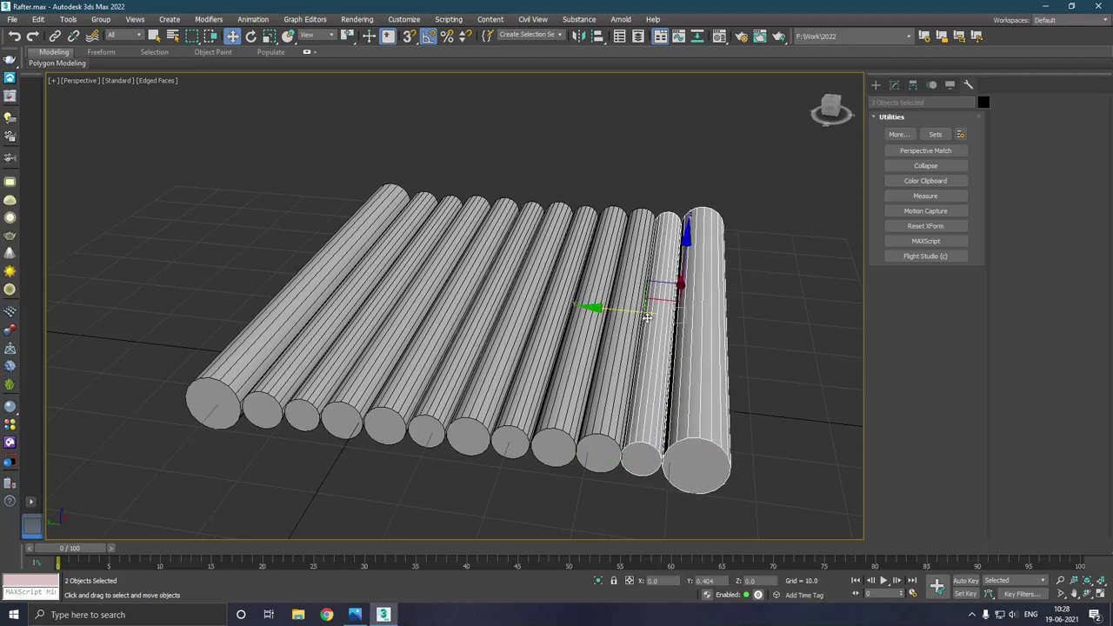
pyautogui.click(746, 339)
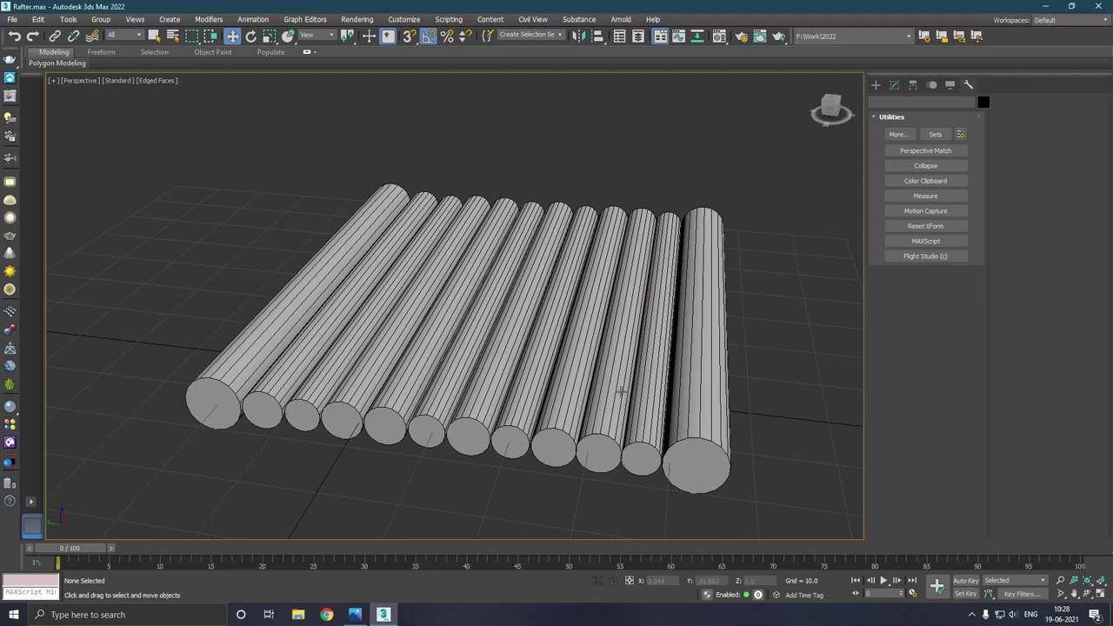
pyautogui.scroll(-3, 613, 391)
# - In Top view, draw a box footprint about 74.876 by 80.095 covering all the logs
pyautogui.keyDown('alt'); pyautogui.moveTo(609, 376); pyautogui.dragTo(617, 374, button='middle'); pyautogui.keyUp('alt')
pyautogui.scroll(2, 596, 388)
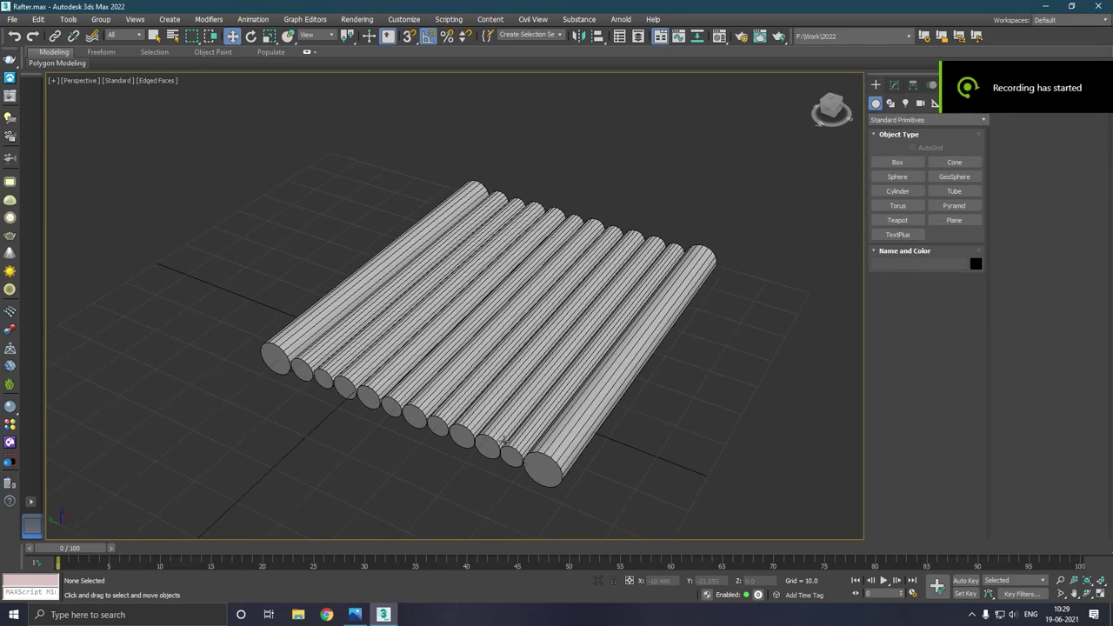
pyautogui.press('t')
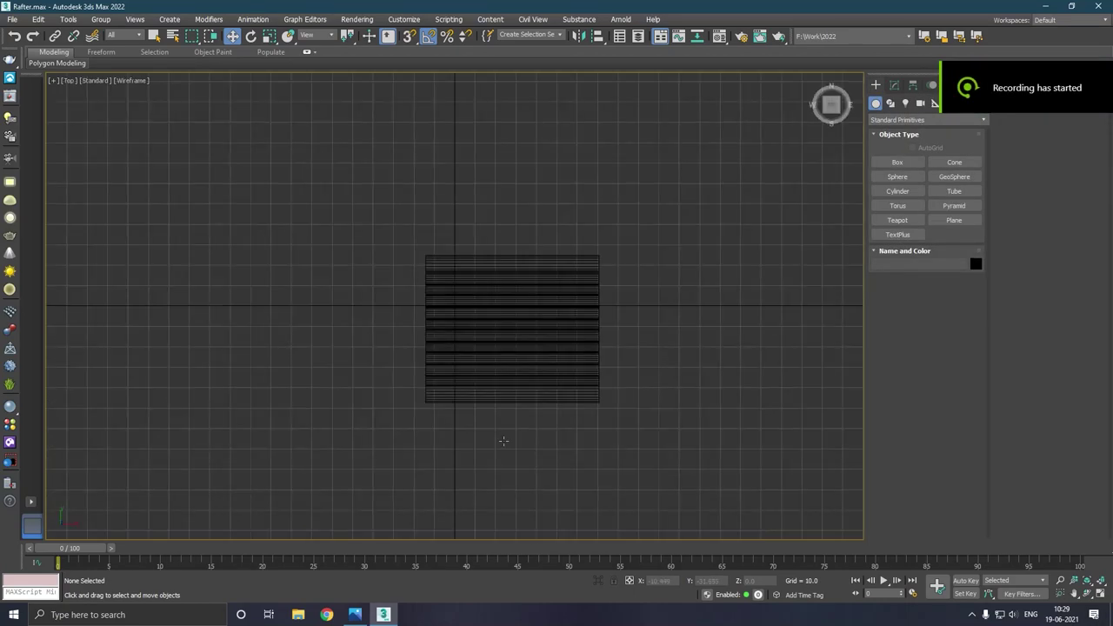
pyautogui.click(898, 162)
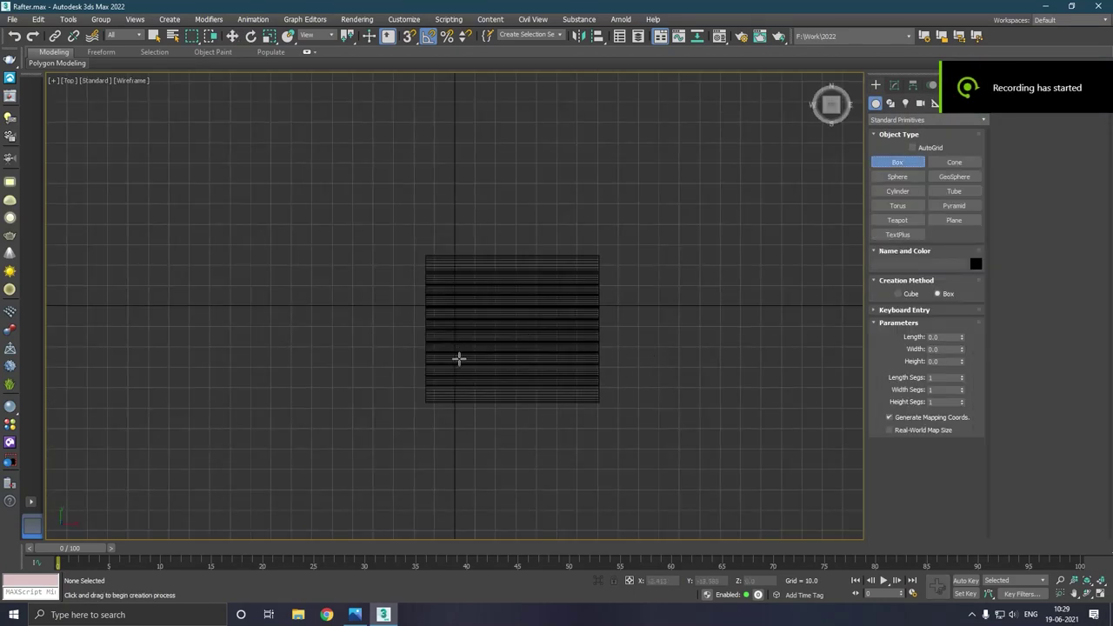
pyautogui.scroll(2, 458, 360)
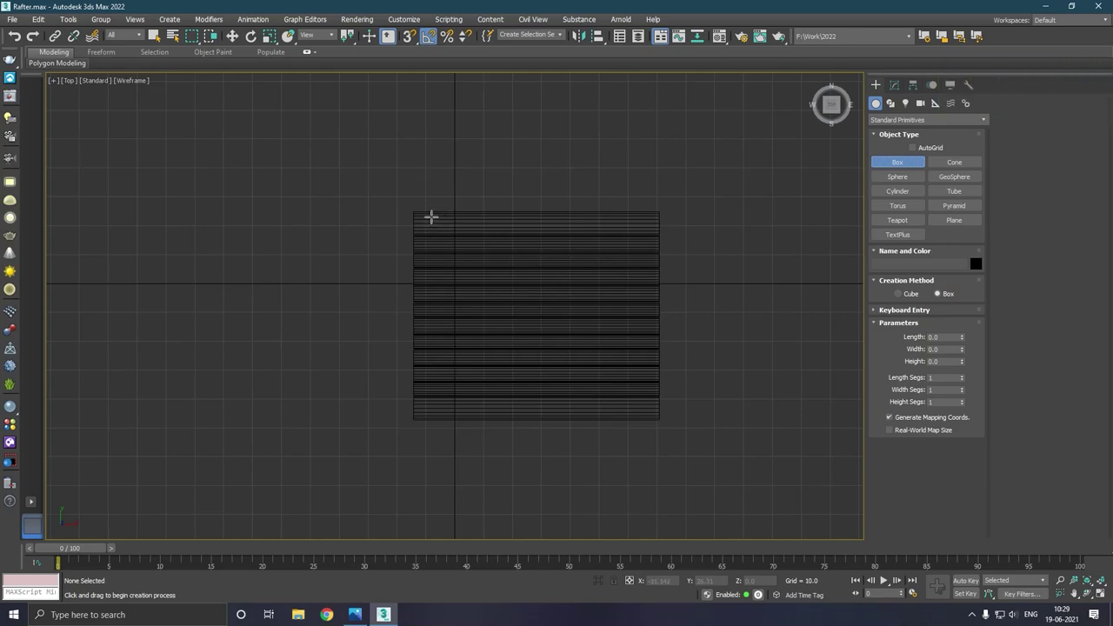
pyautogui.moveTo(422, 207)
pyautogui.mouseDown()
pyautogui.moveTo(485, 270)
pyautogui.moveTo(590, 419)
pyautogui.moveTo(662, 432)
pyautogui.mouseUp()
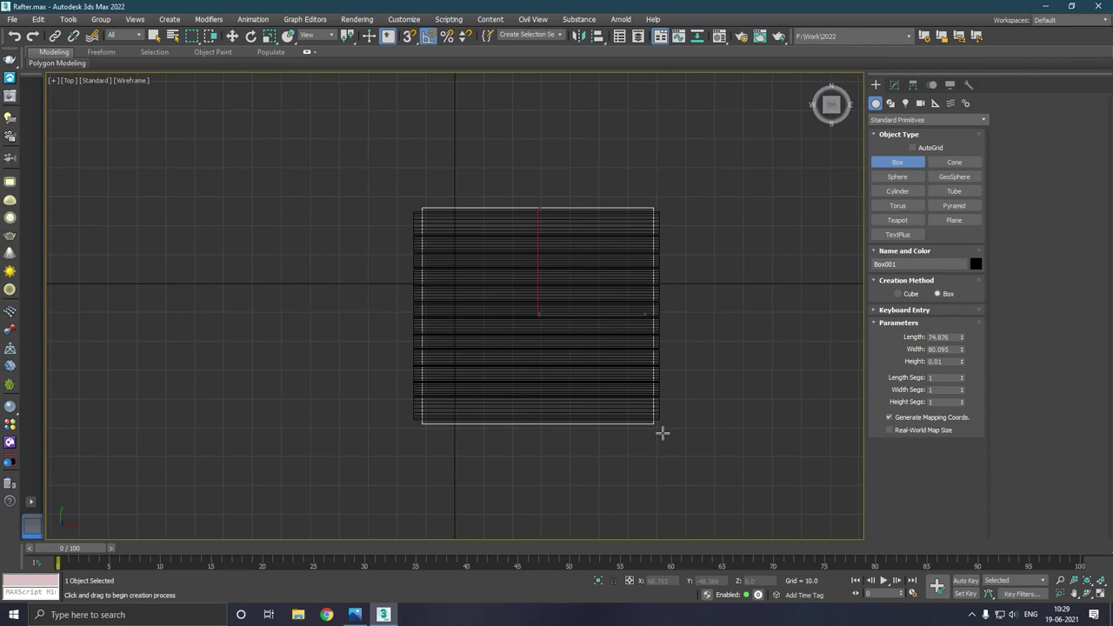
# - Finish Box001 with a thin height and assign it the grey VRayMtl material
pyautogui.click(651, 415)
pyautogui.press('w')
pyautogui.press('p')
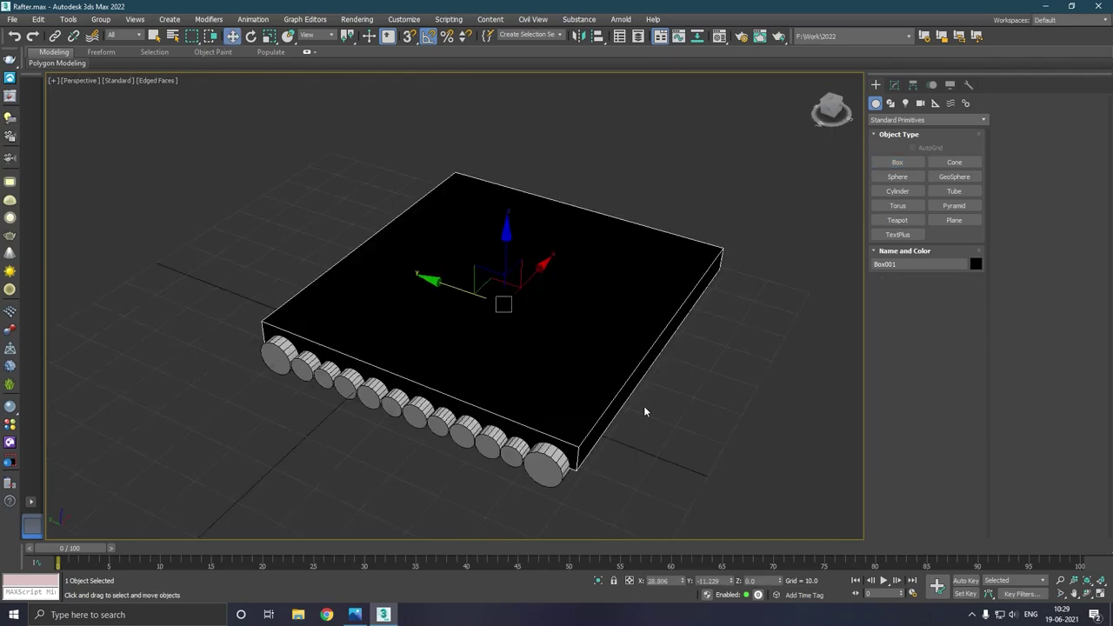
pyautogui.press('m')
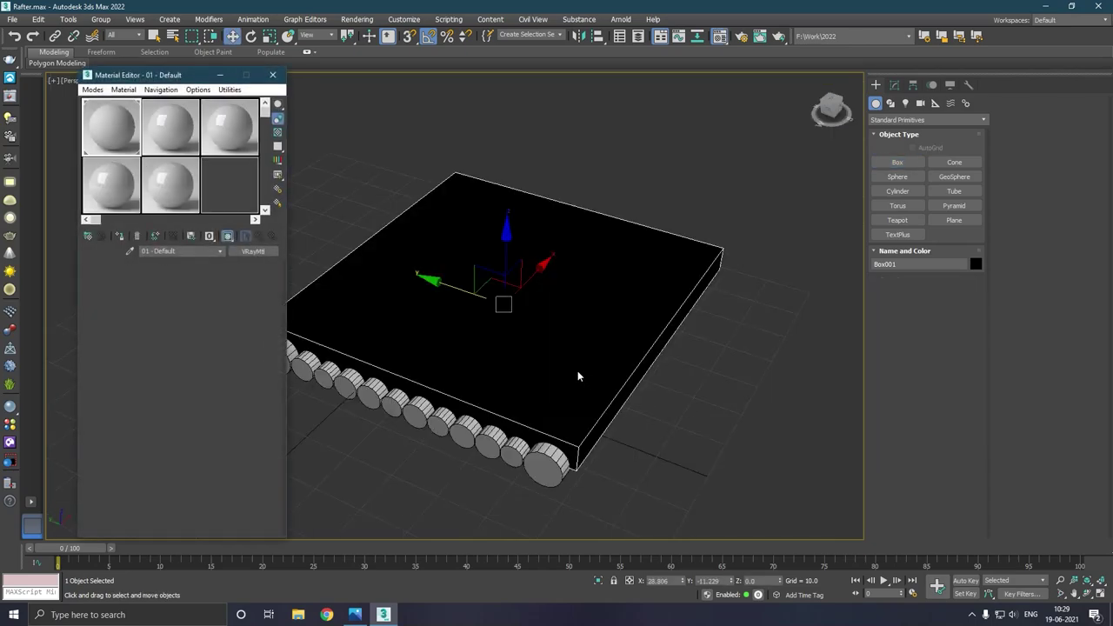
pyautogui.click(119, 236)
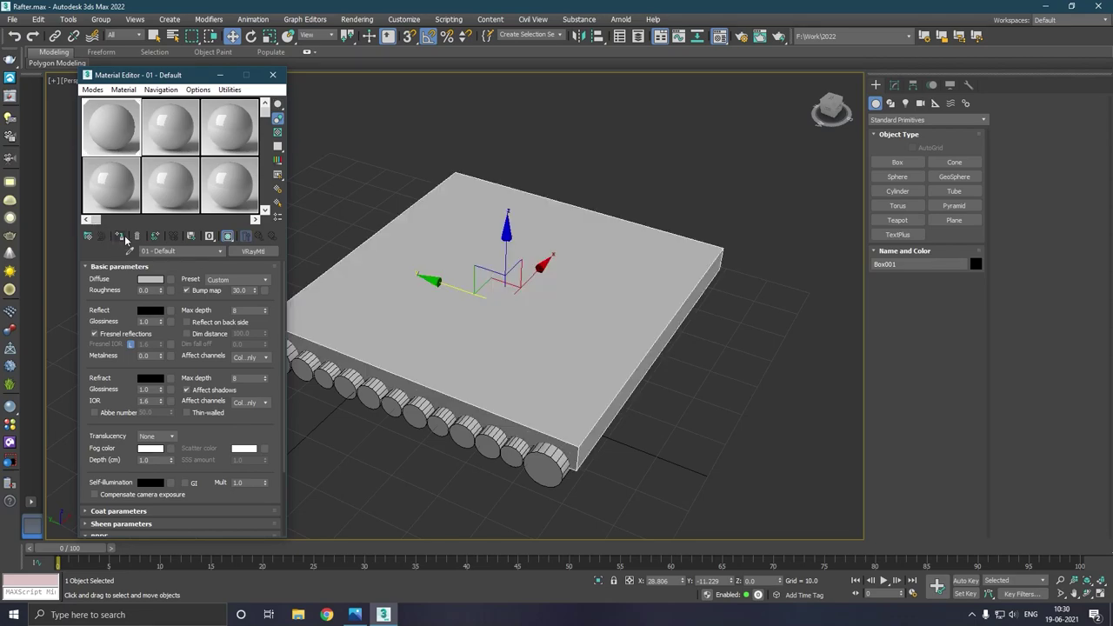
pyautogui.keyDown('alt'); pyautogui.moveTo(452, 372); pyautogui.dragTo(522, 287, button='middle'); pyautogui.keyUp('alt')
pyautogui.scroll(3, 539, 226)
pyautogui.scroll(3, 553, 199)
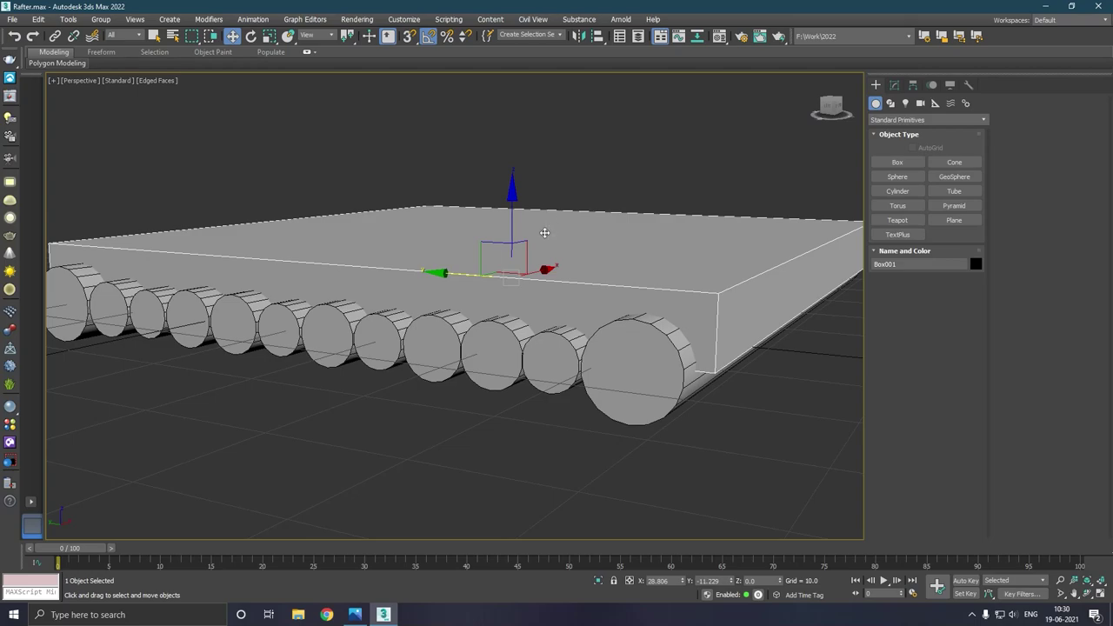
pyautogui.scroll(-3, 544, 233)
# - Raise the logs and box together, then move Box001 down onto the logs
pyautogui.moveTo(746, 394); pyautogui.dragTo(746, 394)
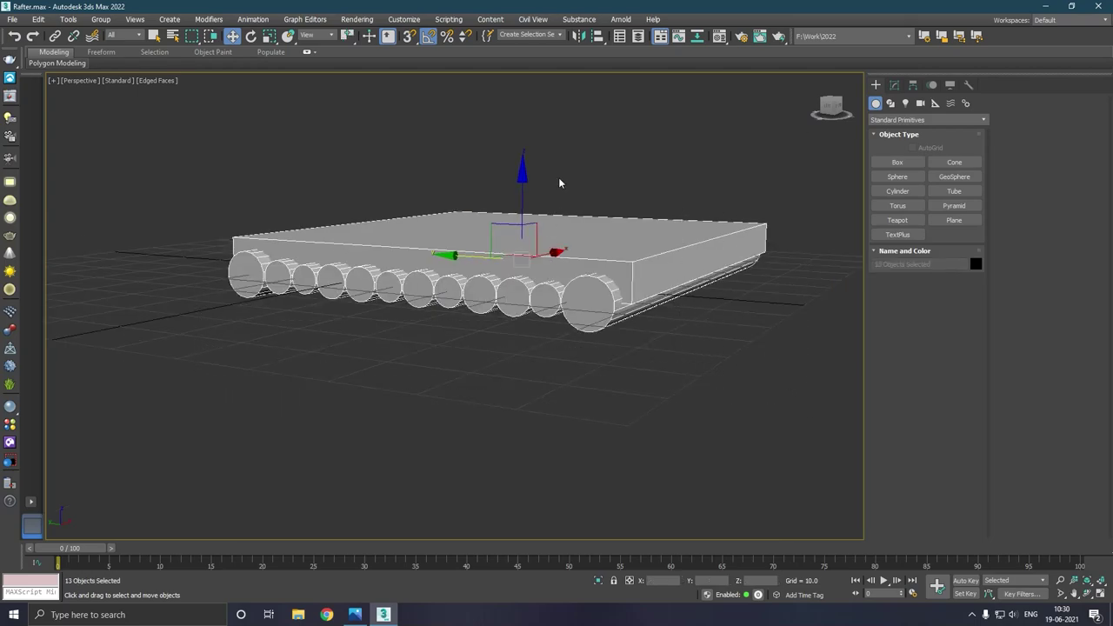
pyautogui.moveTo(523, 213); pyautogui.dragTo(527, 202)
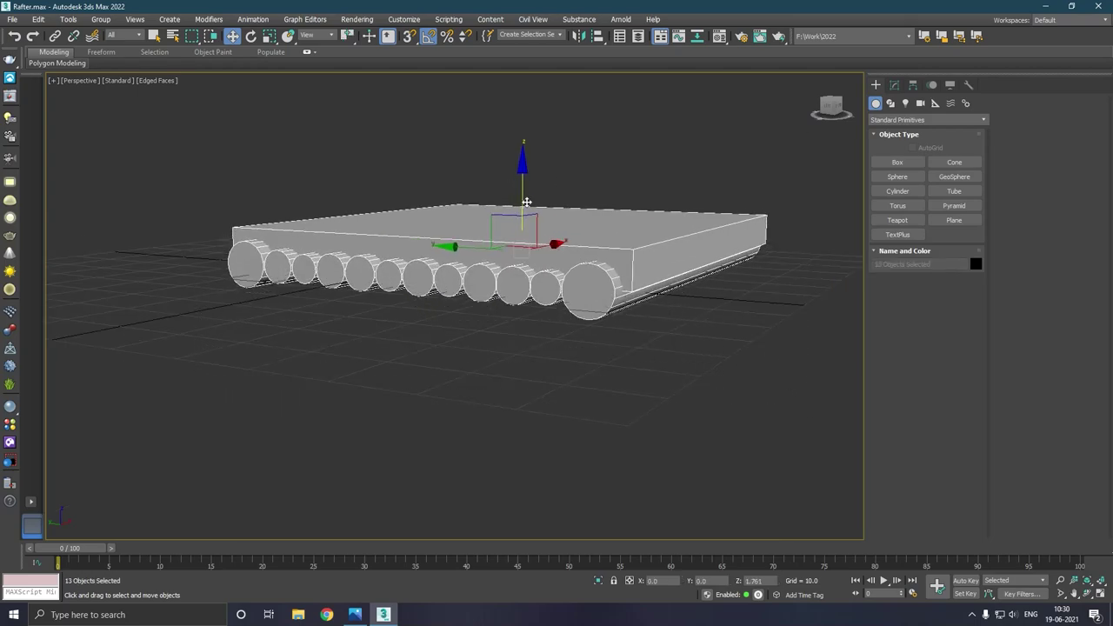
pyautogui.click(565, 236)
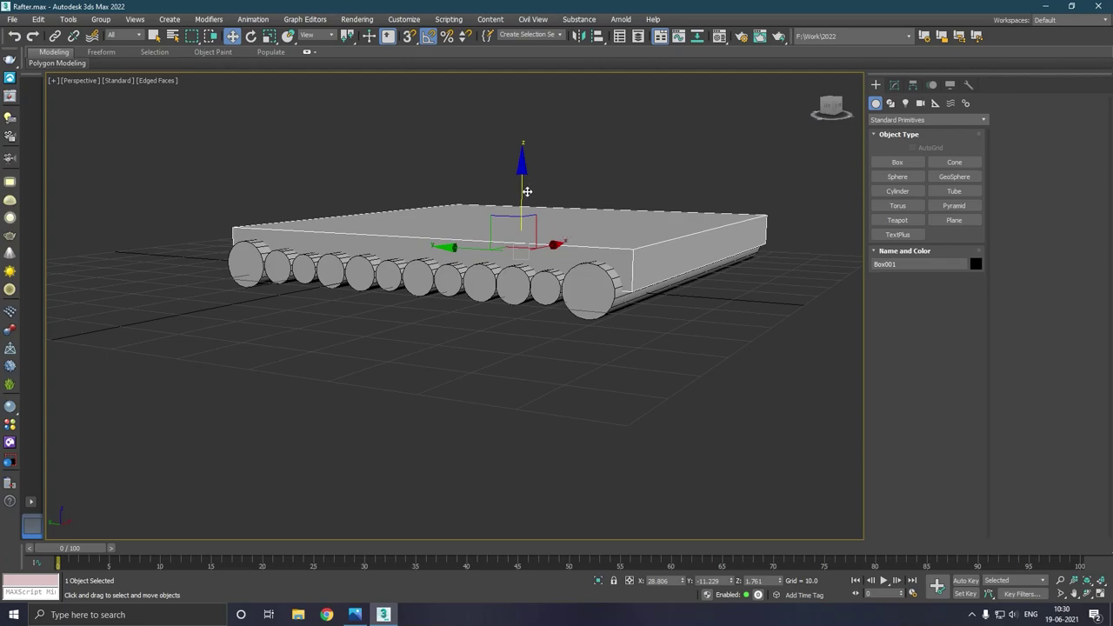
pyautogui.moveTo(527, 191); pyautogui.dragTo(525, 207)
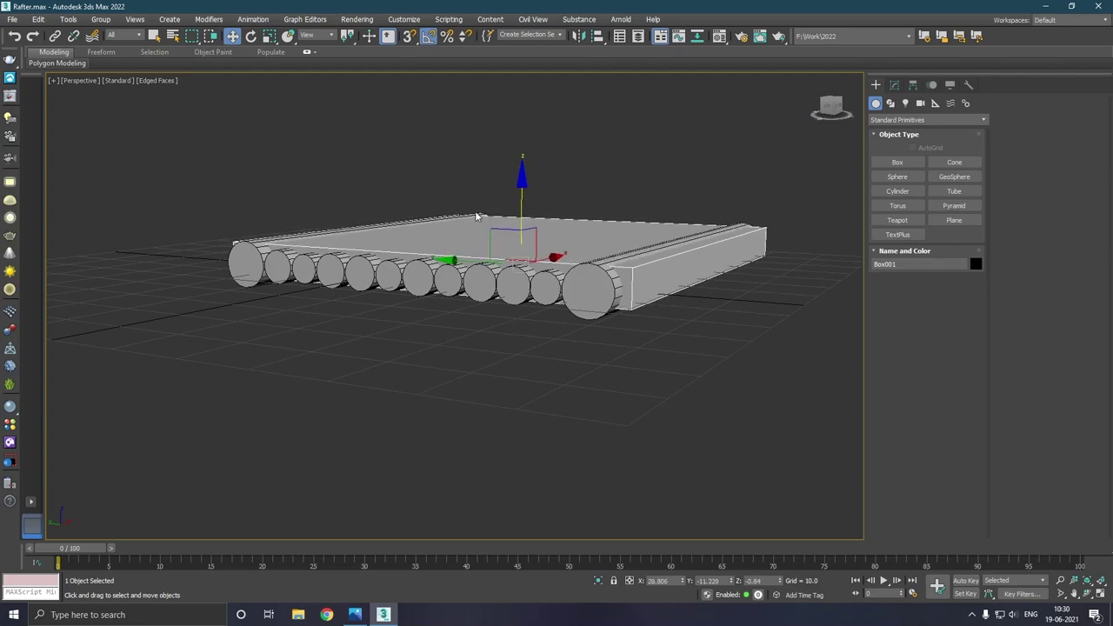
# - Increase Box001's height to 9.301 and lower it slightly around the logs
pyautogui.click(894, 84)
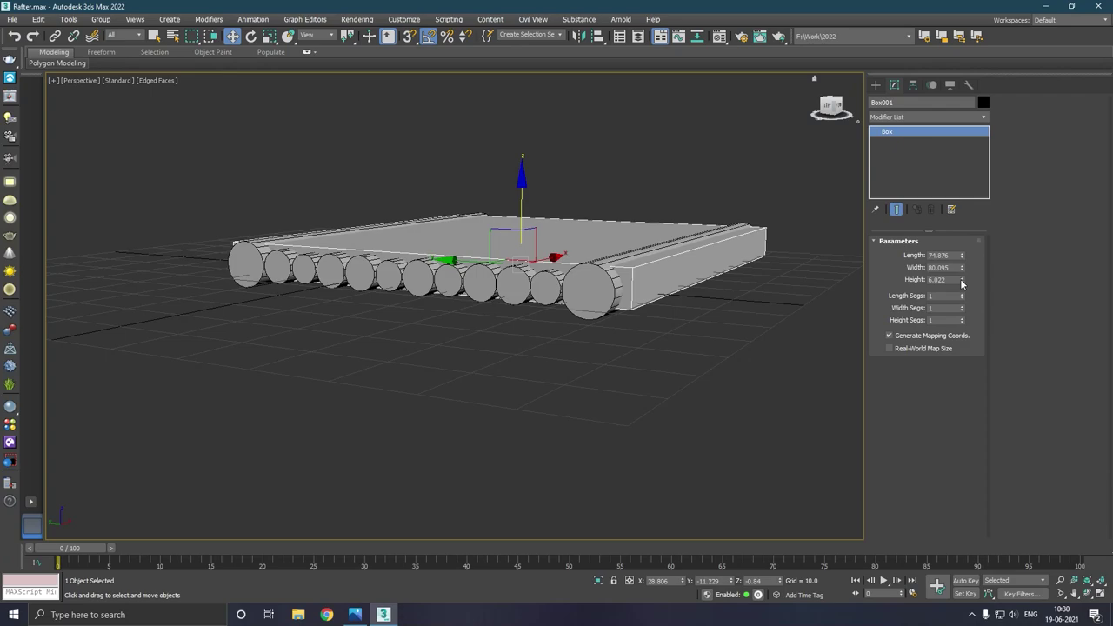
pyautogui.moveTo(963, 281); pyautogui.dragTo(961, 255)
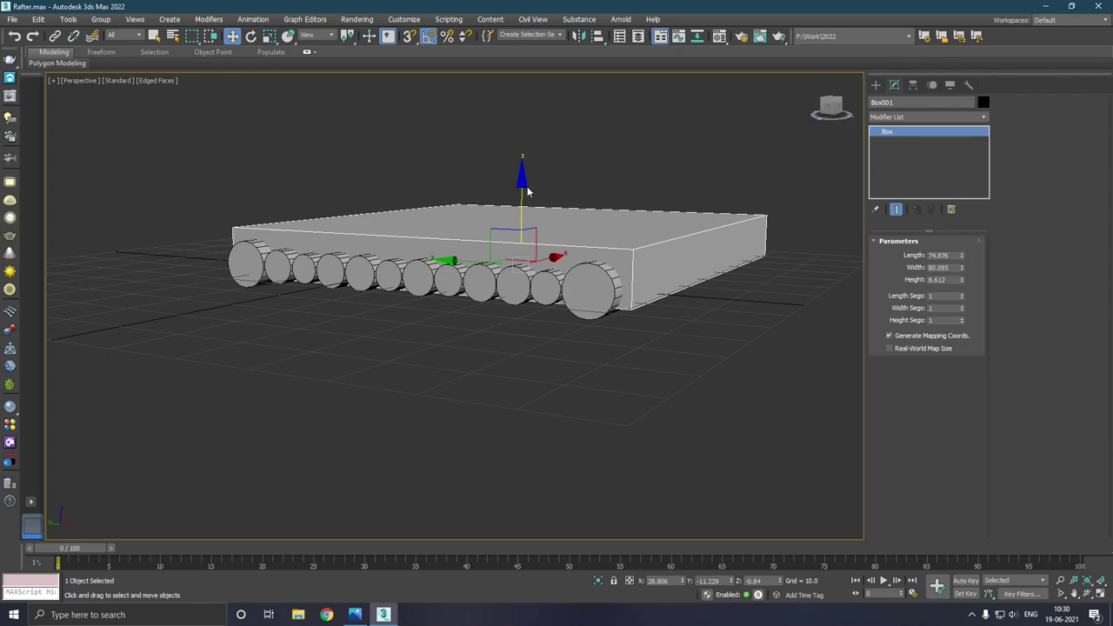
pyautogui.moveTo(528, 192); pyautogui.dragTo(529, 199)
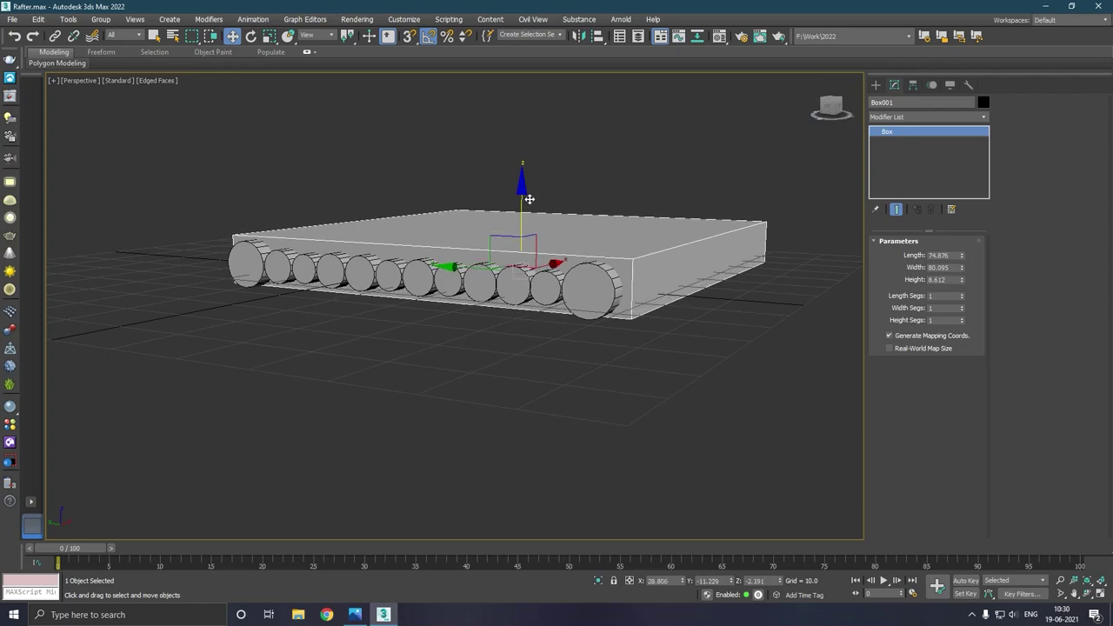
pyautogui.moveTo(566, 220)
pyautogui.keyDown('alt'); pyautogui.mouseDown(button='middle')
pyautogui.moveTo(640, 192)
pyautogui.moveTo(588, 211)
pyautogui.mouseUp(button='middle'); pyautogui.keyUp('alt')
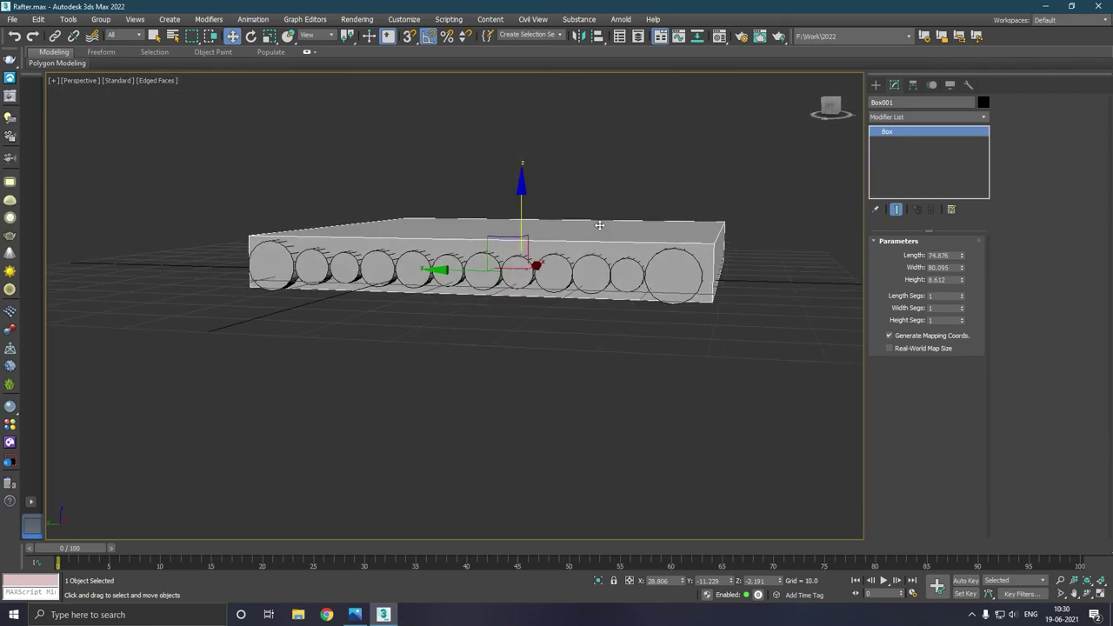
pyautogui.scroll(2, 626, 197)
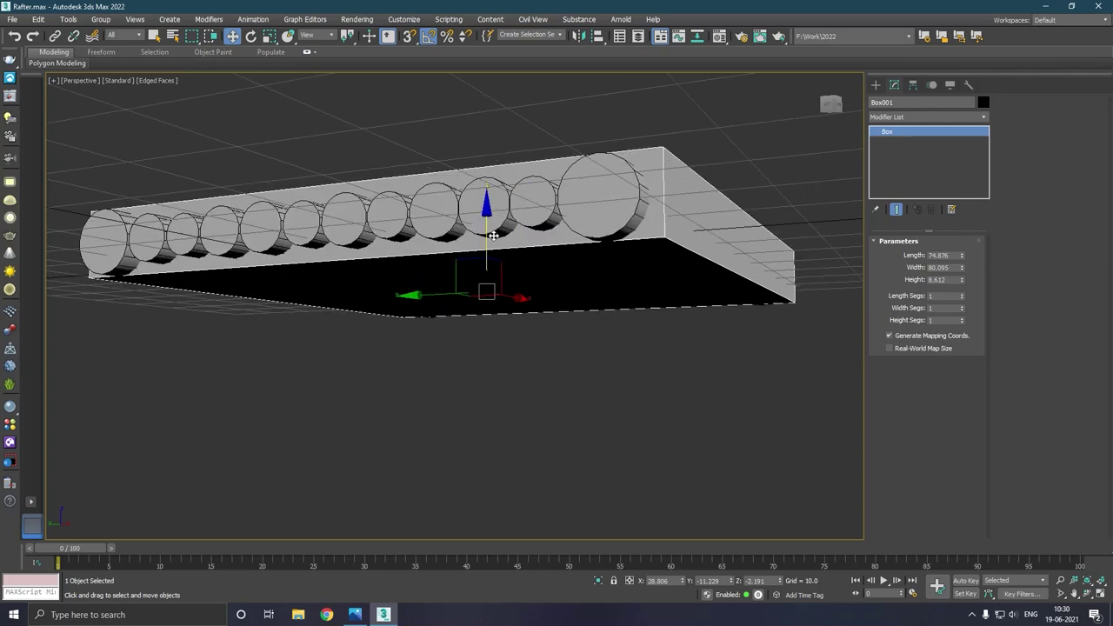
pyautogui.moveTo(493, 239)
pyautogui.keyDown('alt'); pyautogui.mouseDown(button='middle')
pyautogui.moveTo(581, 209)
pyautogui.moveTo(553, 199)
pyautogui.mouseUp(button='middle'); pyautogui.keyUp('alt')
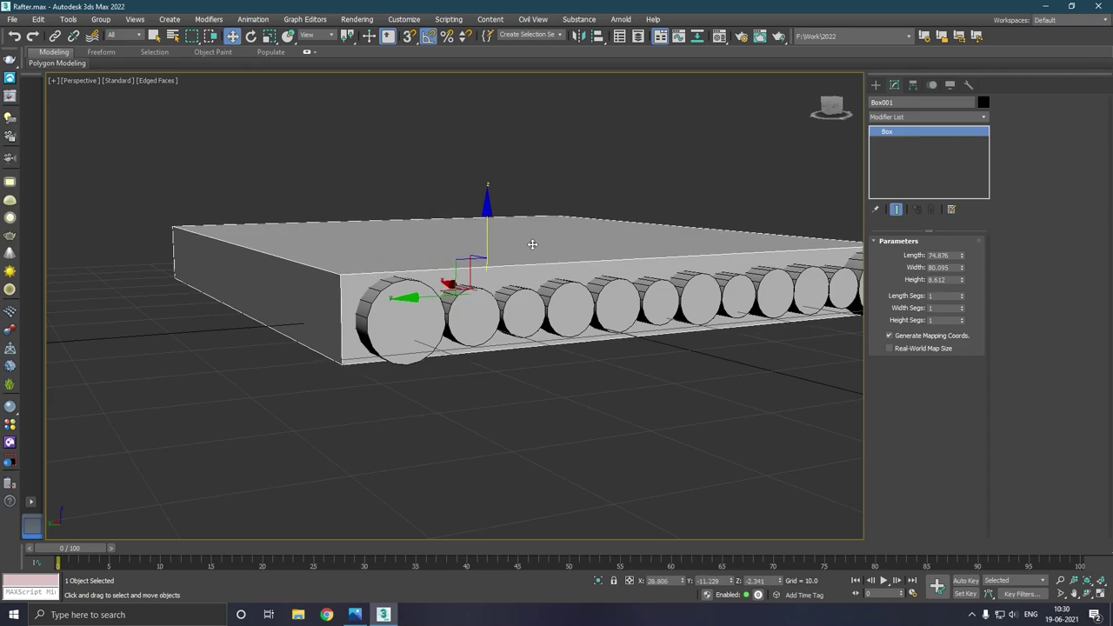
pyautogui.keyDown('alt'); pyautogui.moveTo(529, 241); pyautogui.dragTo(549, 236, button='middle'); pyautogui.keyUp('alt')
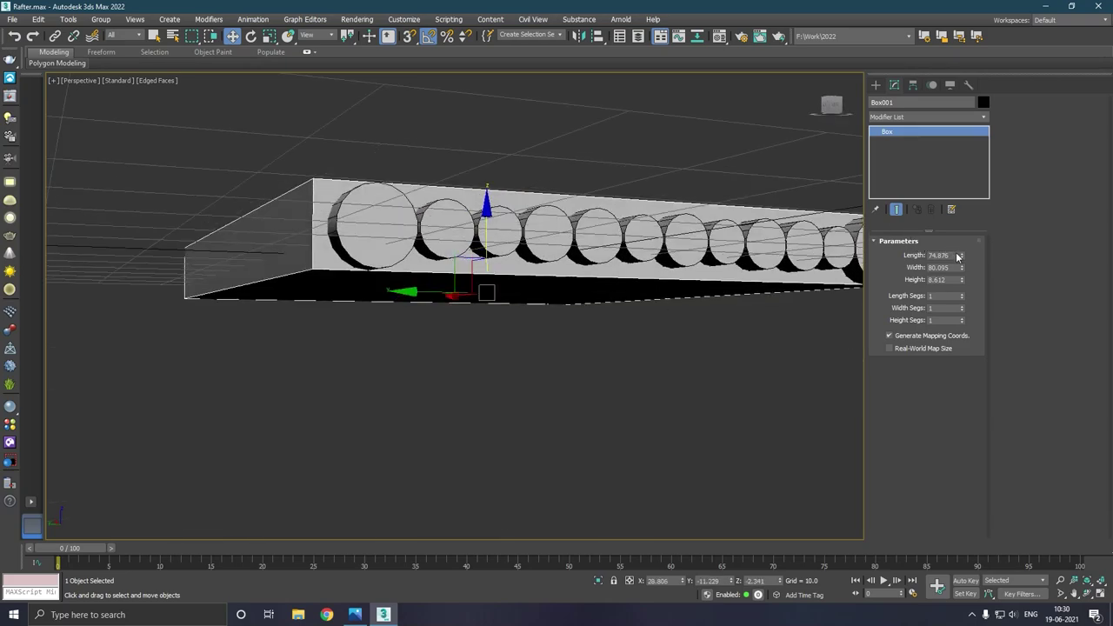
pyautogui.moveTo(961, 280); pyautogui.dragTo(962, 266)
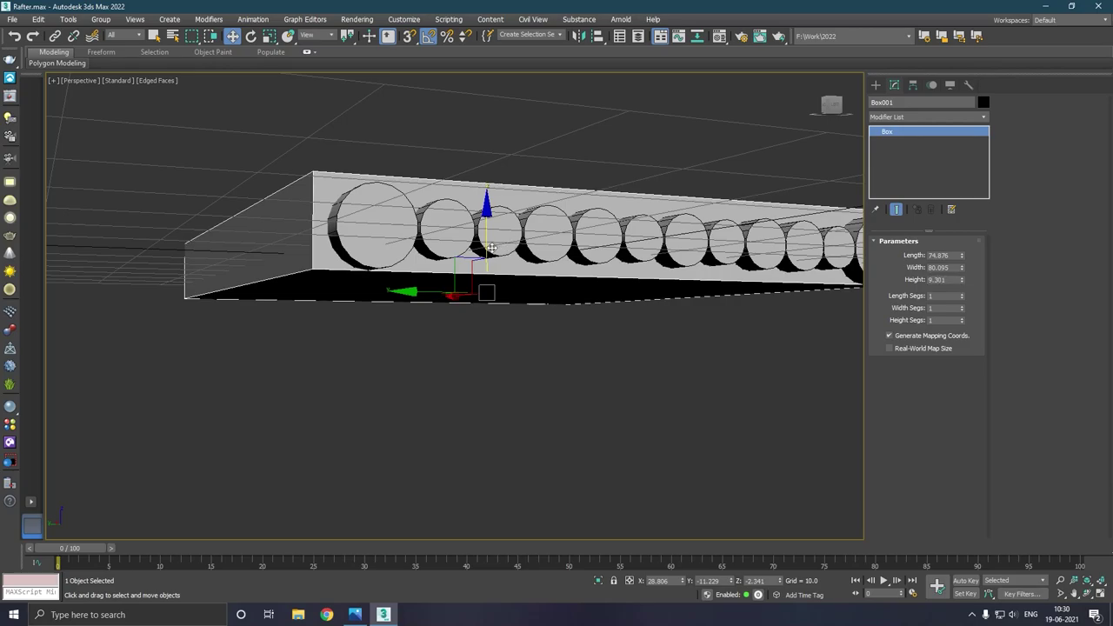
# - Convert Box001 to an Editable Poly
pyautogui.moveTo(489, 247)
pyautogui.keyDown('alt'); pyautogui.mouseDown(button='middle')
pyautogui.moveTo(591, 261)
pyautogui.moveTo(538, 267)
pyautogui.moveTo(800, 198)
pyautogui.mouseUp(button='middle'); pyautogui.keyUp('alt')
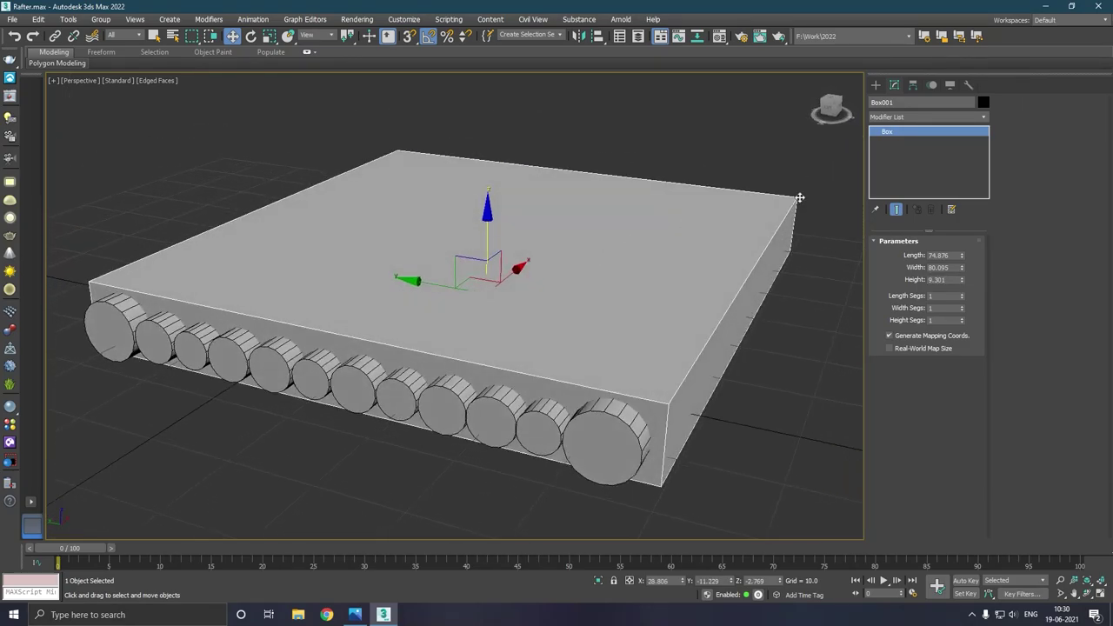
pyautogui.rightClick(958, 160)
pyautogui.click(965, 242)
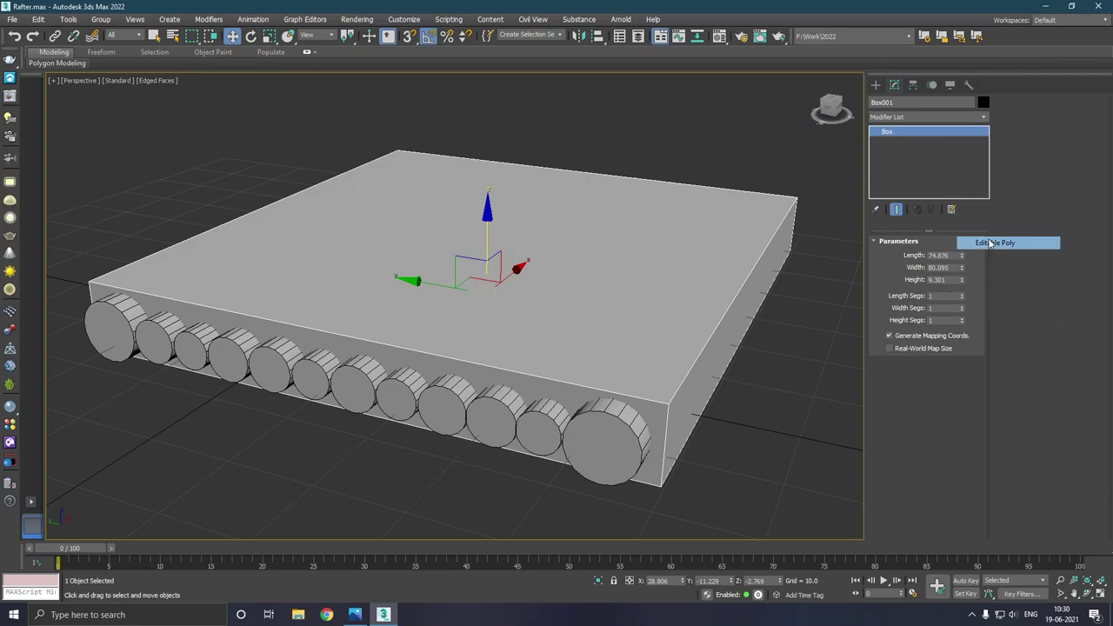
# - Delete the box's front face and the face behind the cylinders in Polygon mode
pyautogui.click(941, 254)
pyautogui.click(575, 425)
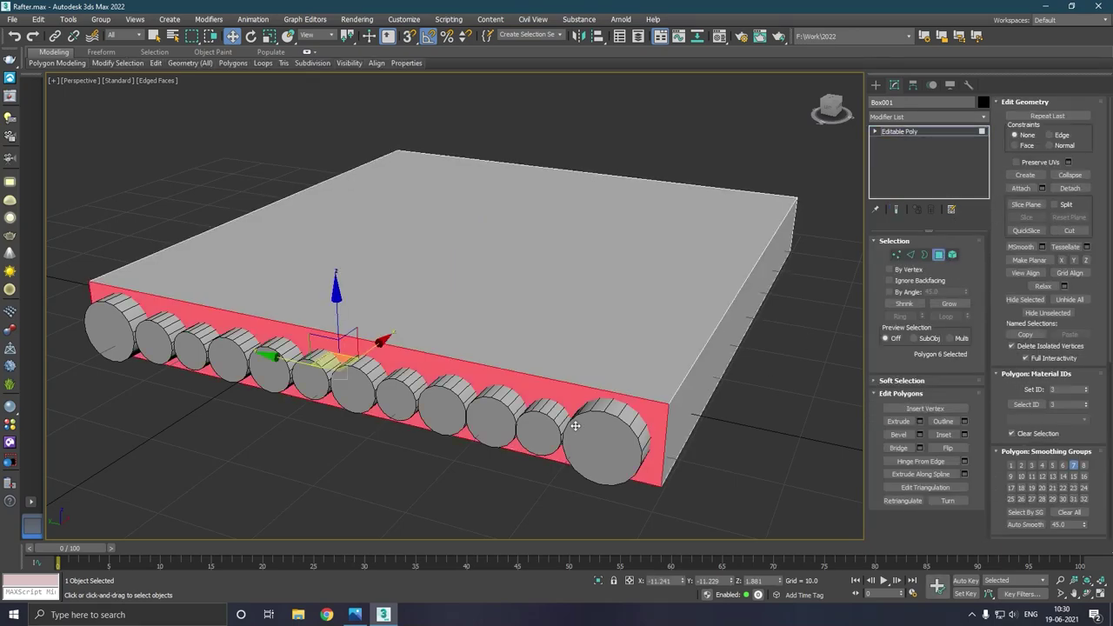
pyautogui.press('Delete')
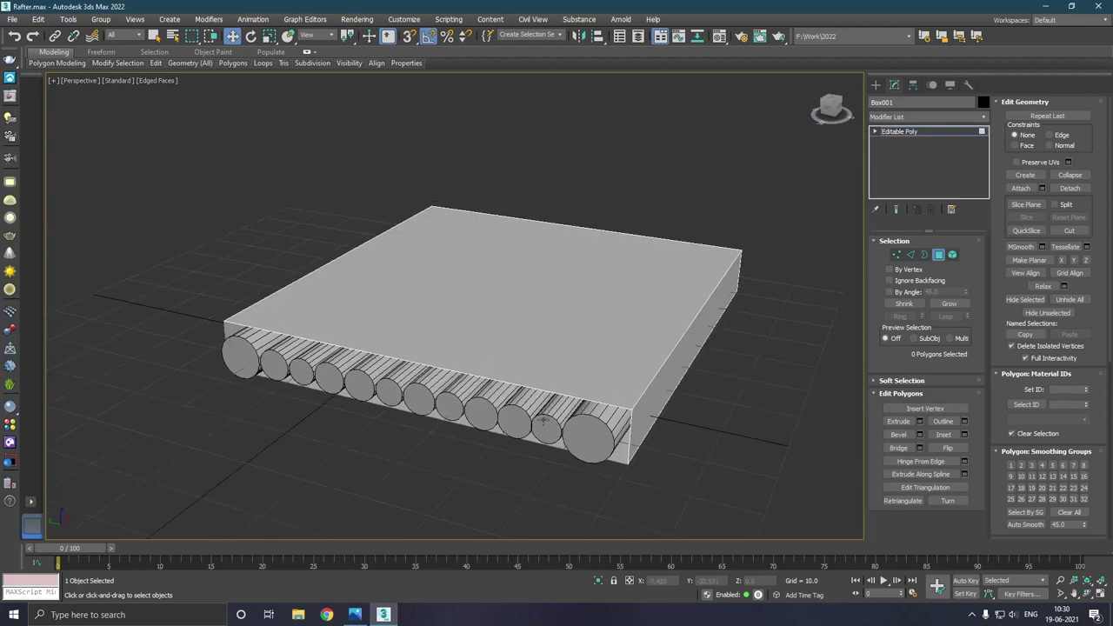
pyautogui.keyDown('alt'); pyautogui.moveTo(575, 425); pyautogui.dragTo(496, 431, button='middle'); pyautogui.keyUp('alt')
pyautogui.click(490, 427)
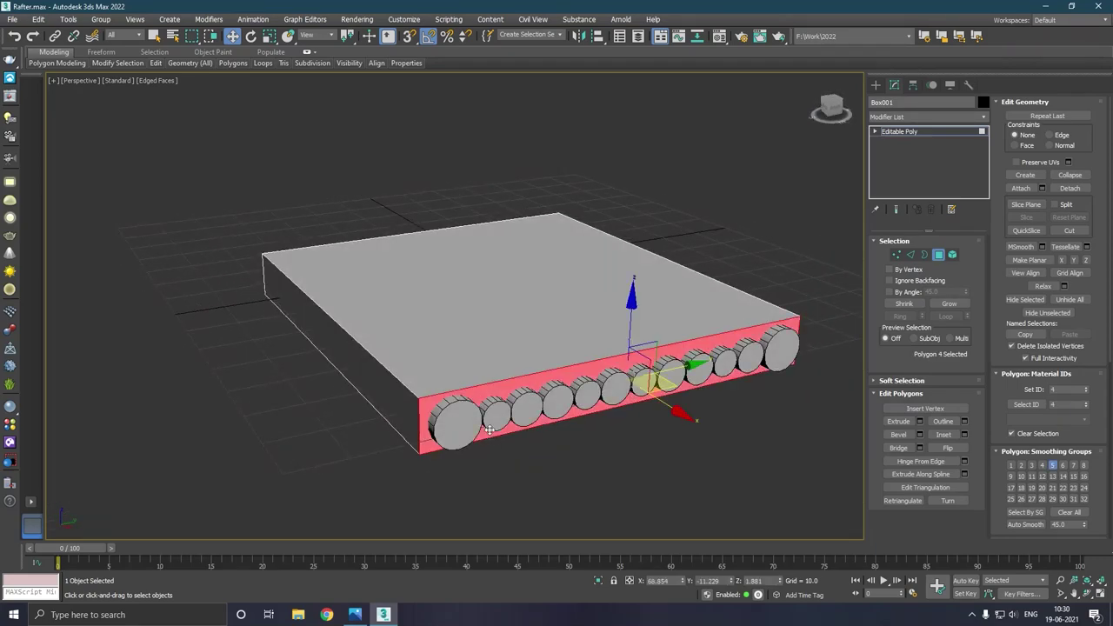
pyautogui.press('Delete')
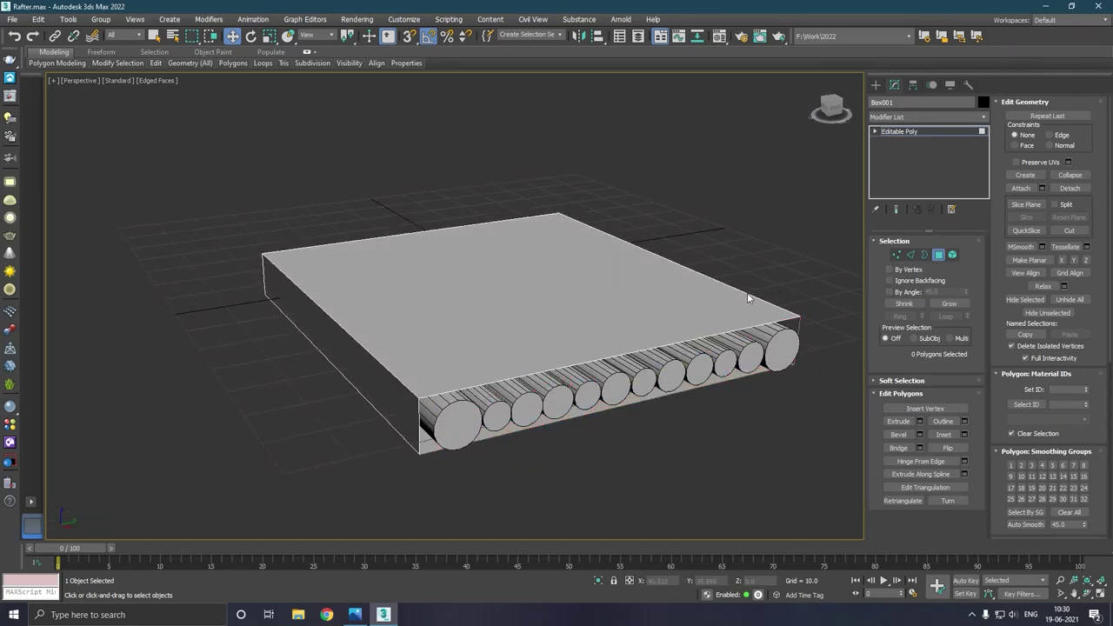
# - Chamfer the slab's four parallel long edges with an amount of about 7.88 and 2 segments
pyautogui.click(911, 254)
pyautogui.click(395, 380)
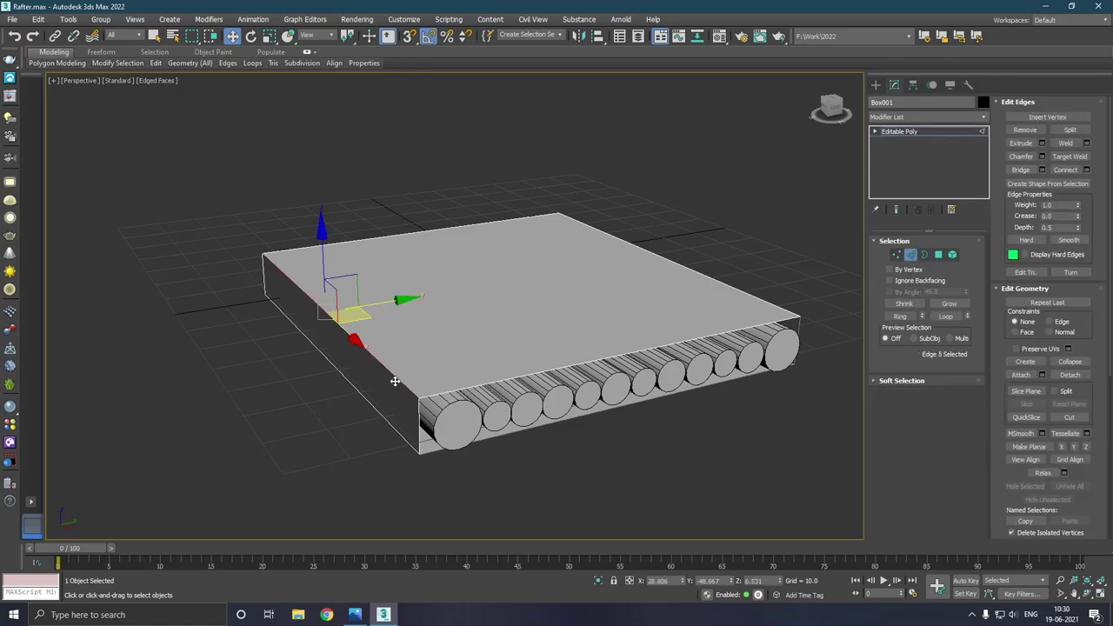
pyautogui.click(902, 316)
pyautogui.click(1041, 156)
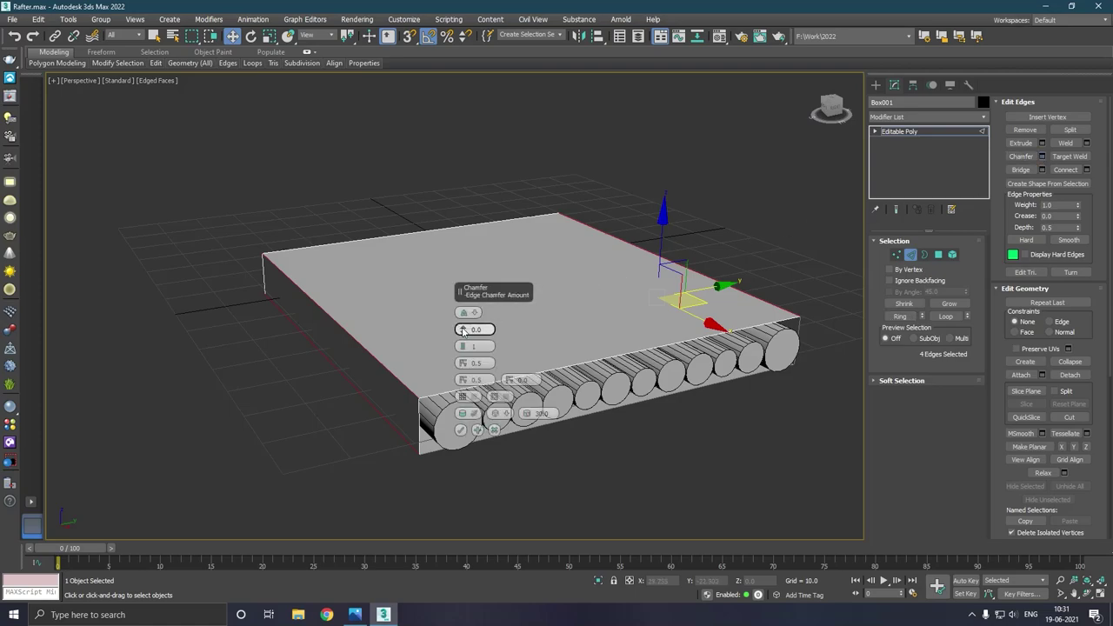
pyautogui.moveTo(463, 331); pyautogui.dragTo(472, 305)
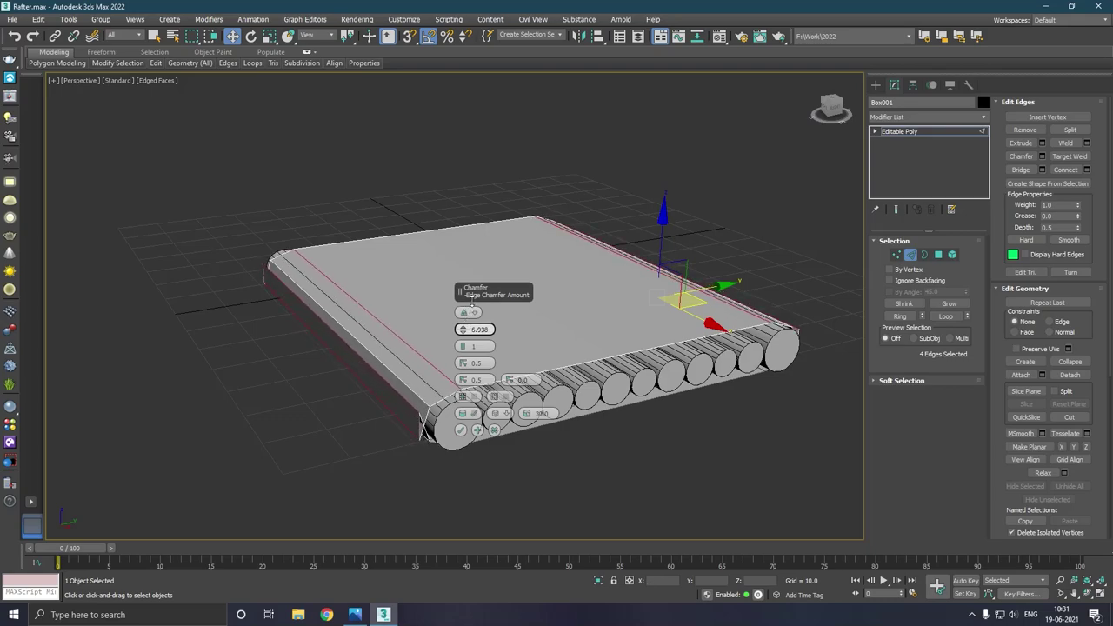
pyautogui.moveTo(416, 341)
pyautogui.keyDown('alt'); pyautogui.mouseDown(button='middle')
pyautogui.moveTo(322, 356)
pyautogui.moveTo(454, 361)
pyautogui.moveTo(381, 385)
pyautogui.mouseUp(button='middle'); pyautogui.keyUp('alt')
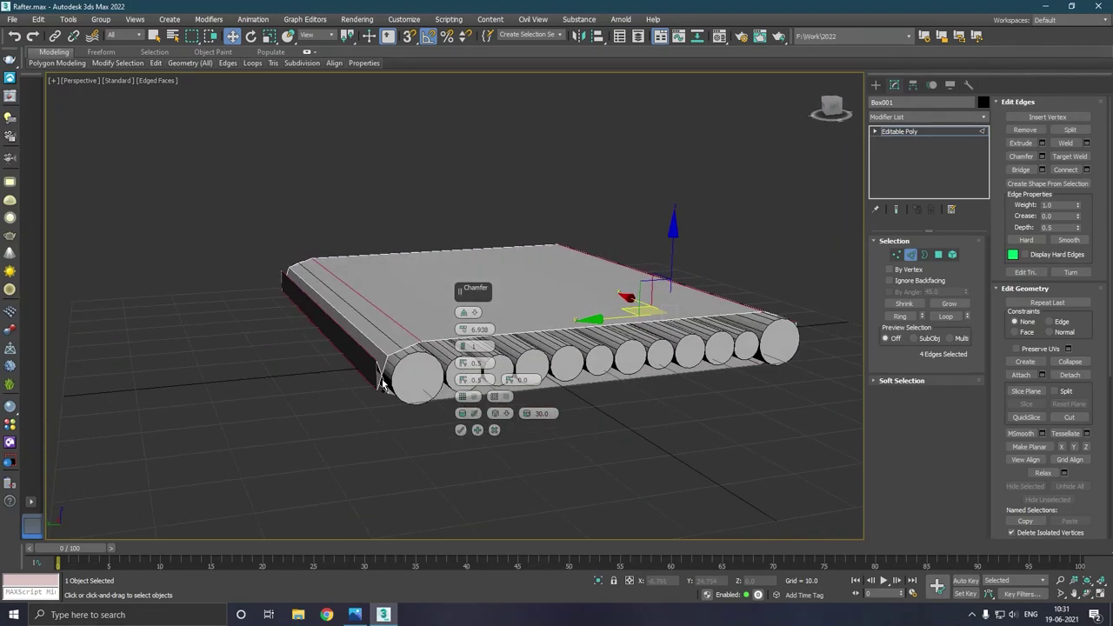
pyautogui.scroll(2, 381, 385)
pyautogui.scroll(2, 381, 385)
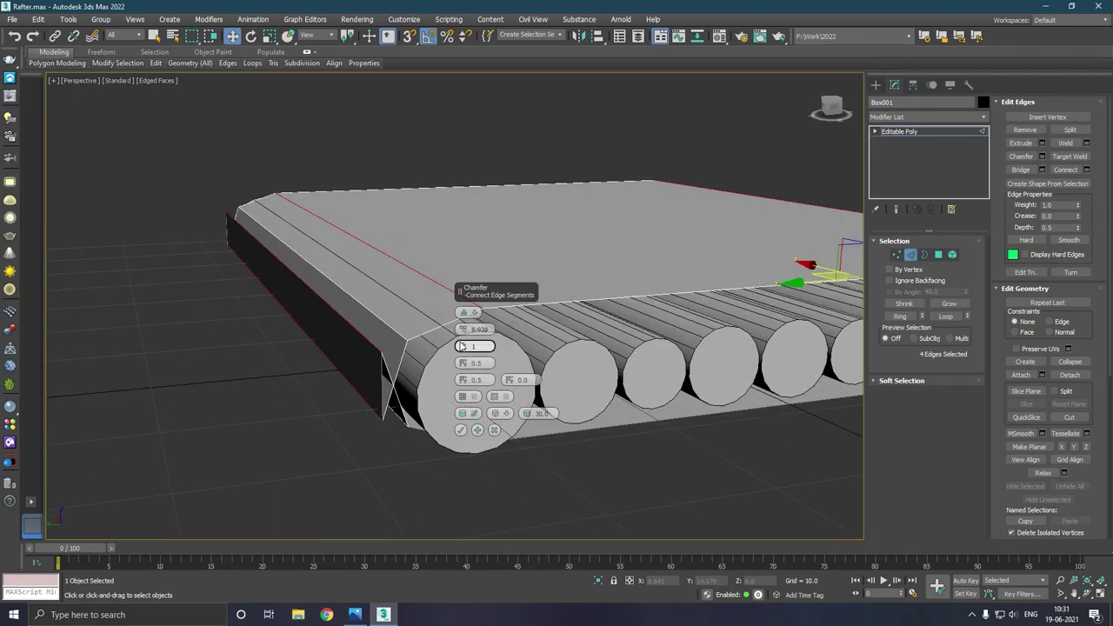
pyautogui.moveTo(461, 346); pyautogui.dragTo(462, 331)
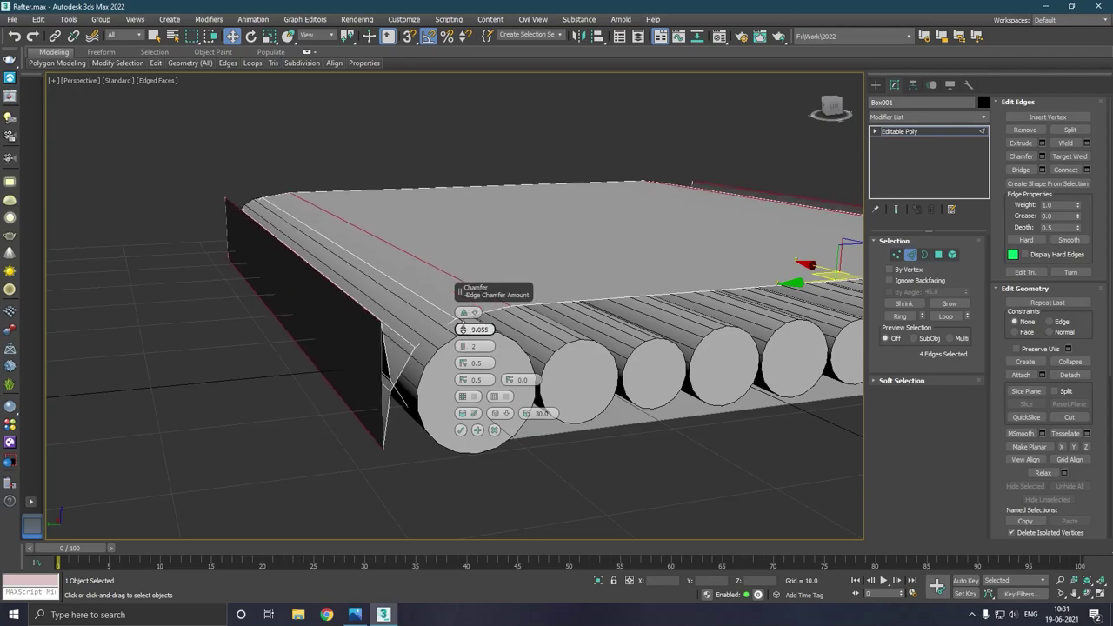
pyautogui.click(461, 430)
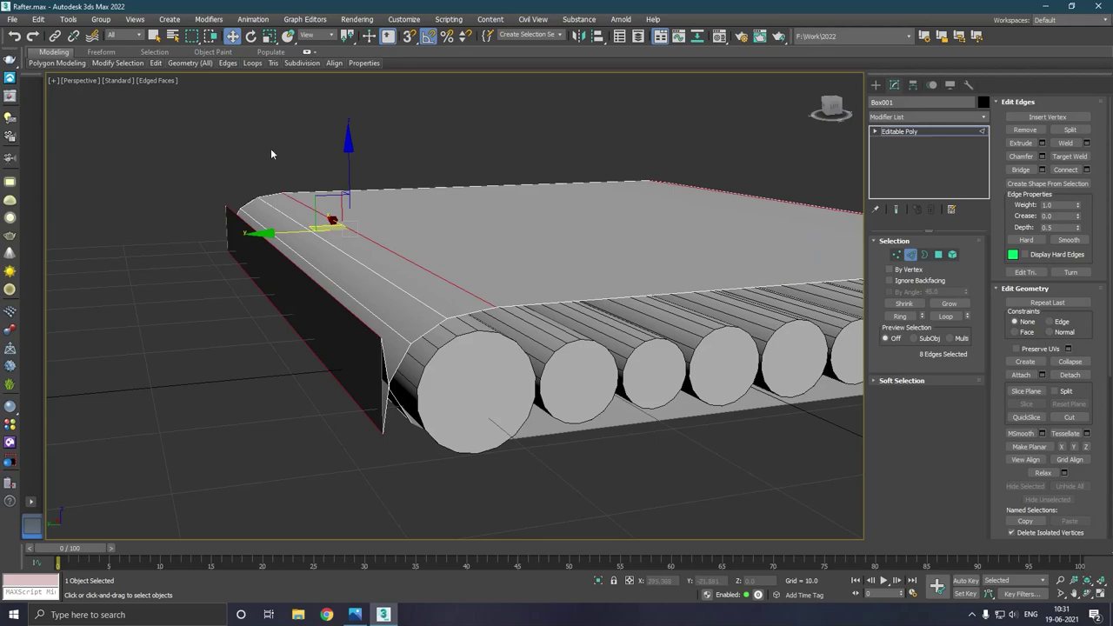
# - Insert a Swift Loop edge loop along the slab's side face
pyautogui.click(158, 65)
pyautogui.click(249, 92)
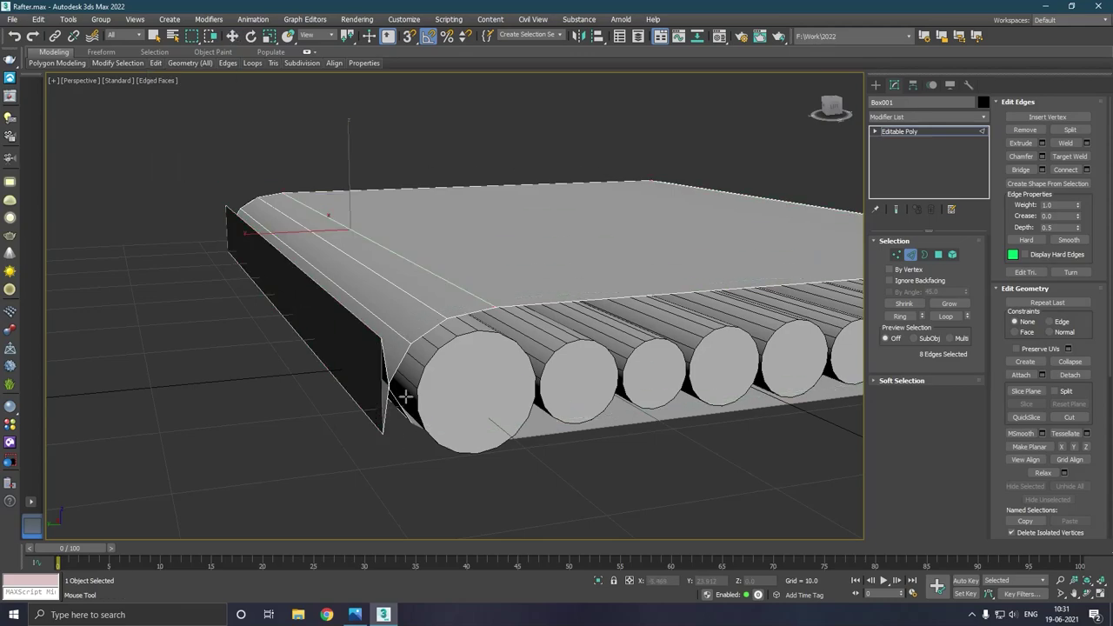
pyautogui.keyDown('alt'); pyautogui.moveTo(397, 387); pyautogui.dragTo(417, 398, button='middle'); pyautogui.keyUp('alt')
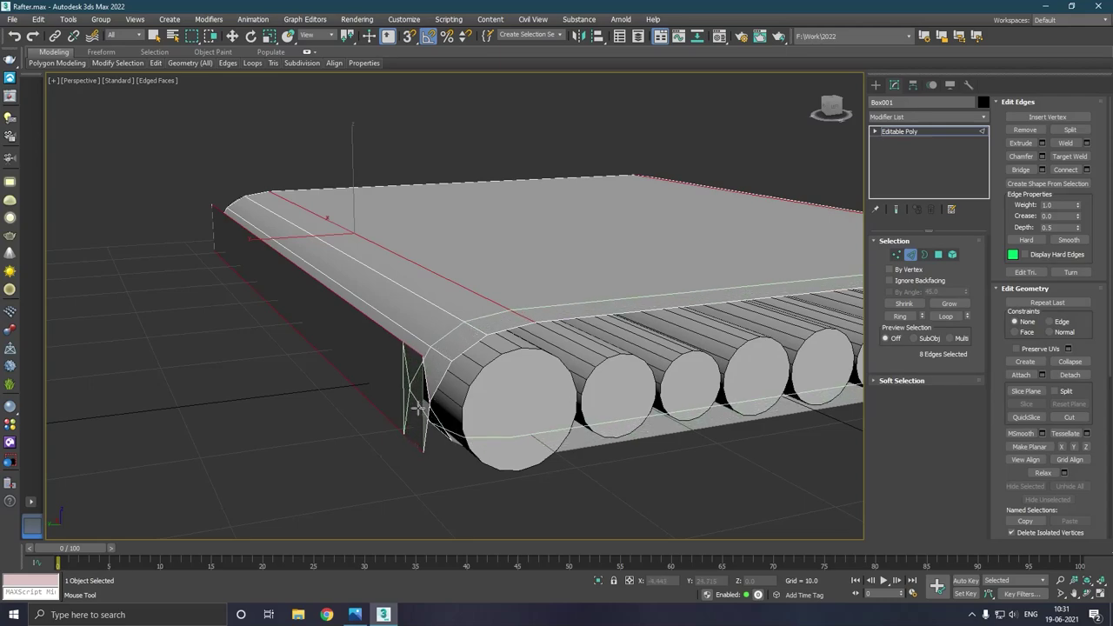
pyautogui.click(434, 416)
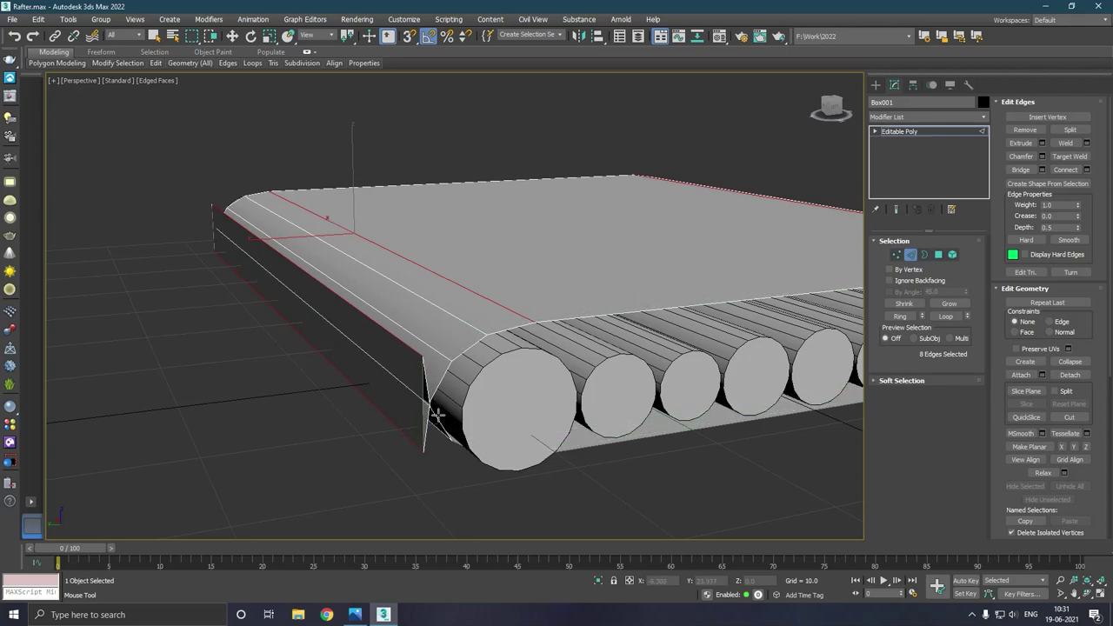
pyautogui.press('w')
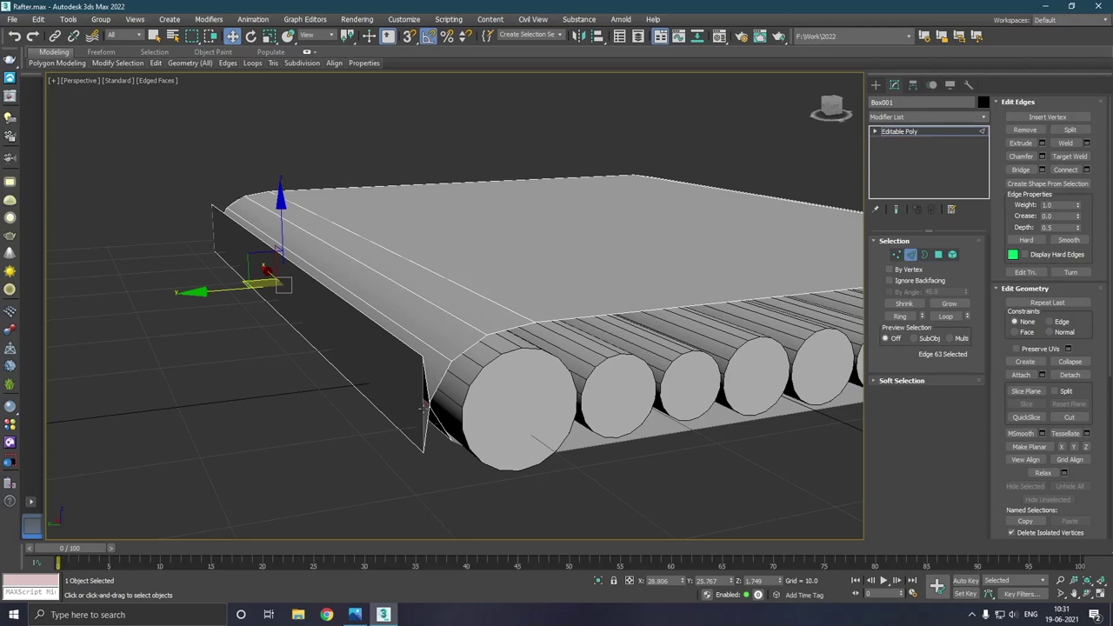
# - Remove the two stray long edges at each end of the slab
pyautogui.click(421, 359)
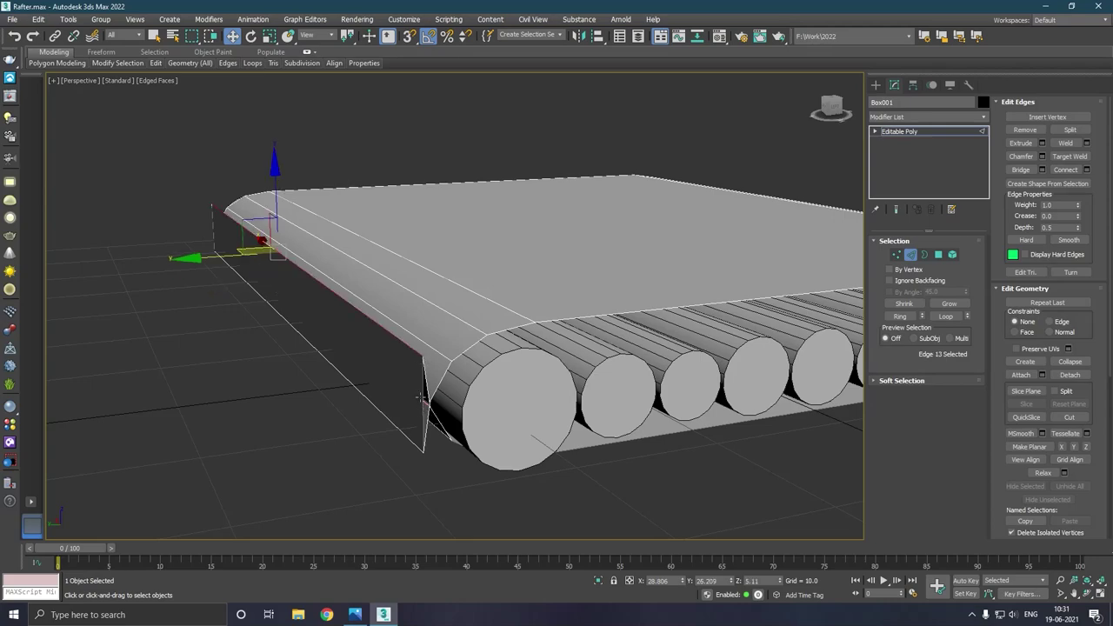
pyautogui.keyDown('ctrl'); pyautogui.click(412, 438); pyautogui.keyUp('ctrl')
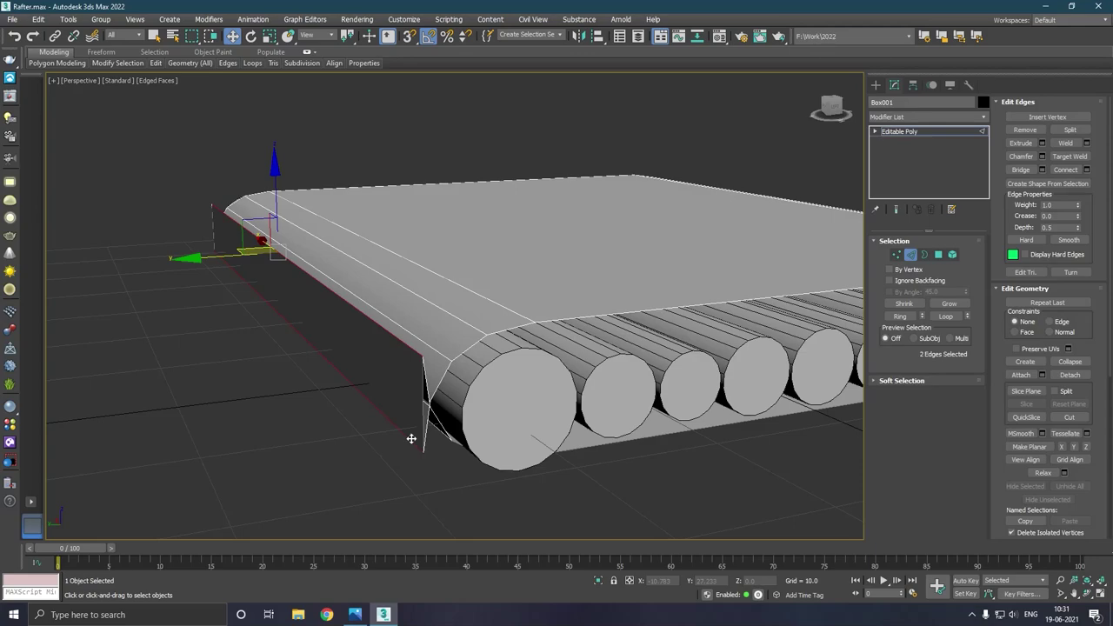
pyautogui.hotkey('ctrl', 'alt', 'c')
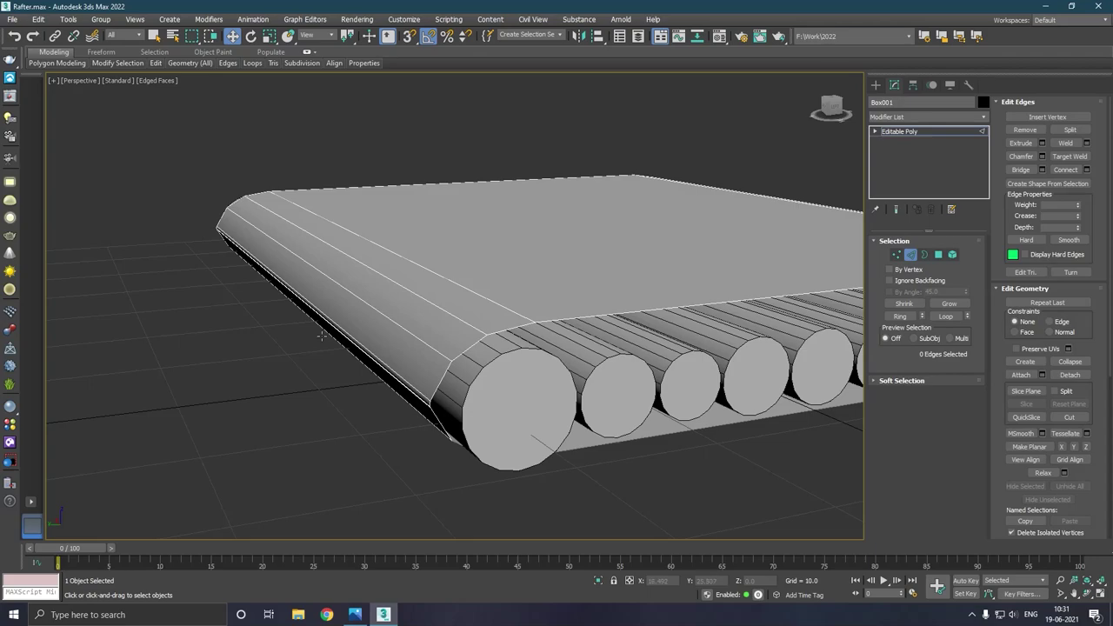
pyautogui.scroll(-3, 322, 335)
pyautogui.keyDown('alt'); pyautogui.moveTo(445, 378); pyautogui.dragTo(409, 389, button='middle'); pyautogui.keyUp('alt')
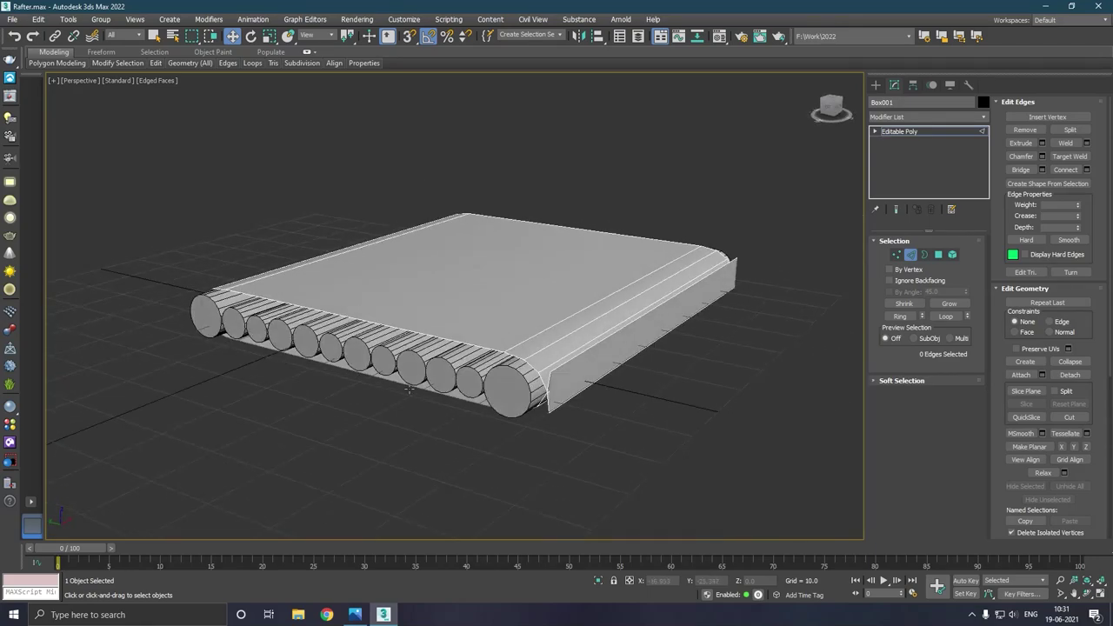
pyautogui.click(572, 367)
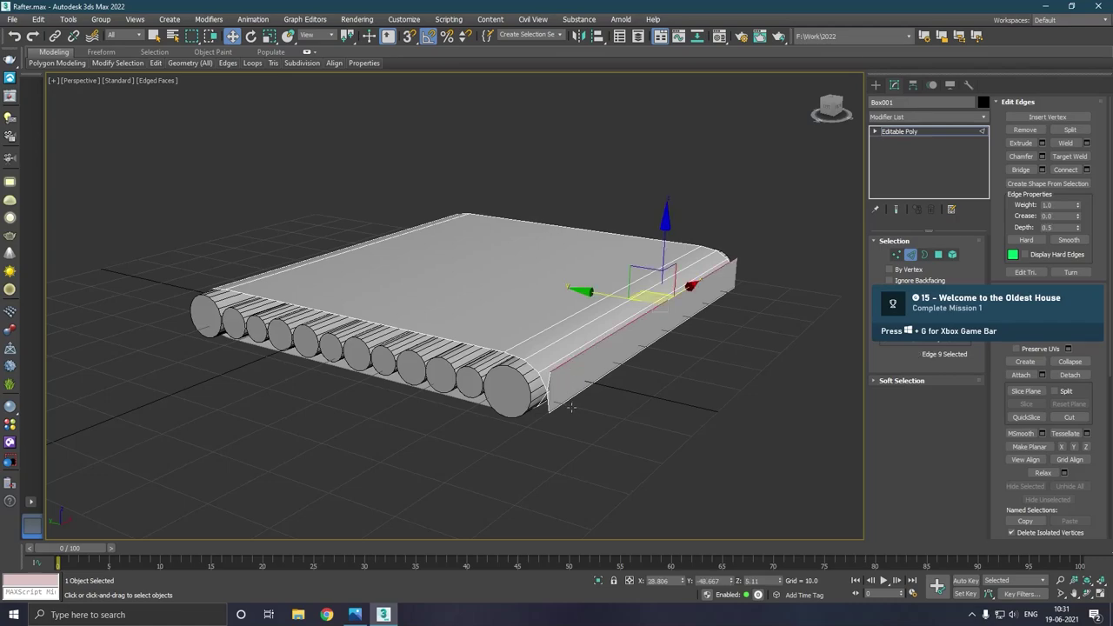
pyautogui.keyDown('ctrl'); pyautogui.click(572, 407); pyautogui.keyUp('ctrl')
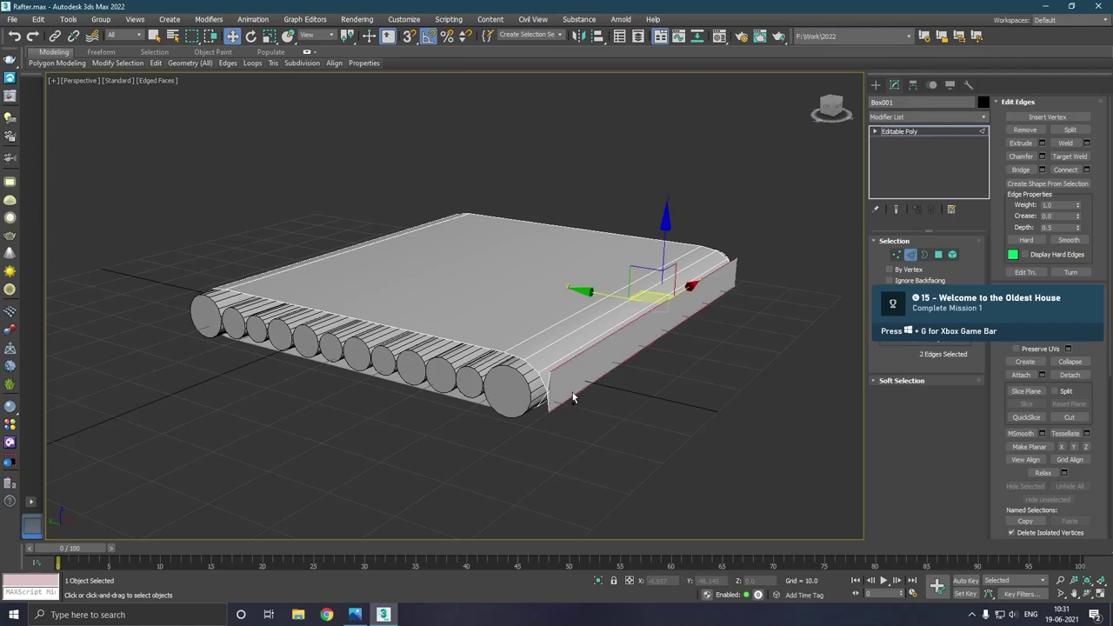
pyautogui.press('BackSpace')
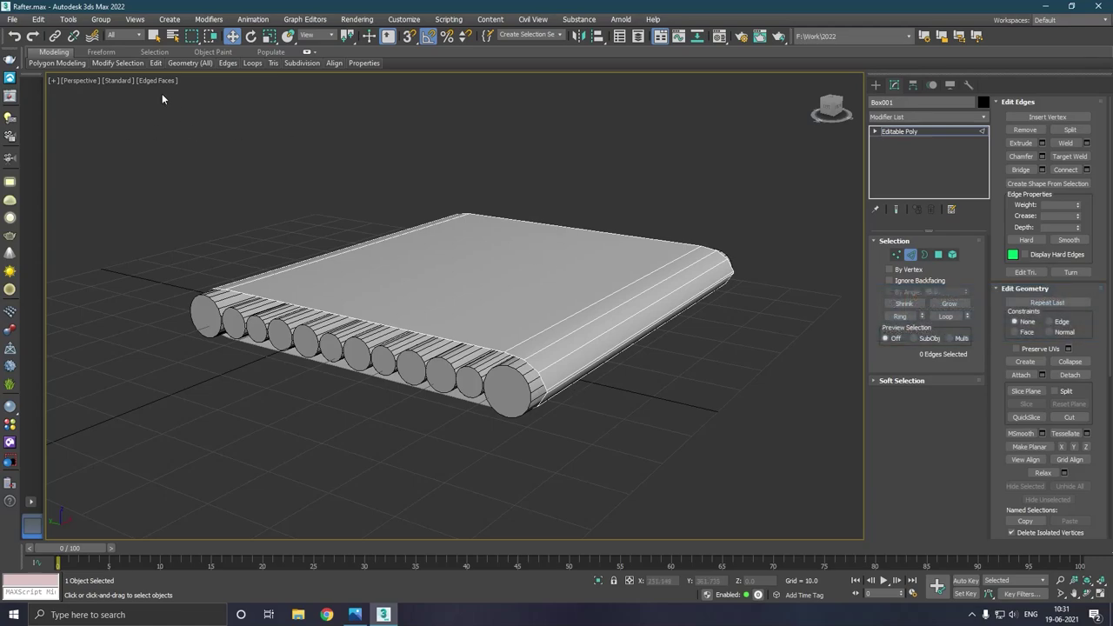
# - Turn on Use NURMS smoothing for the rafter slab
pyautogui.click(156, 62)
pyautogui.click(195, 126)
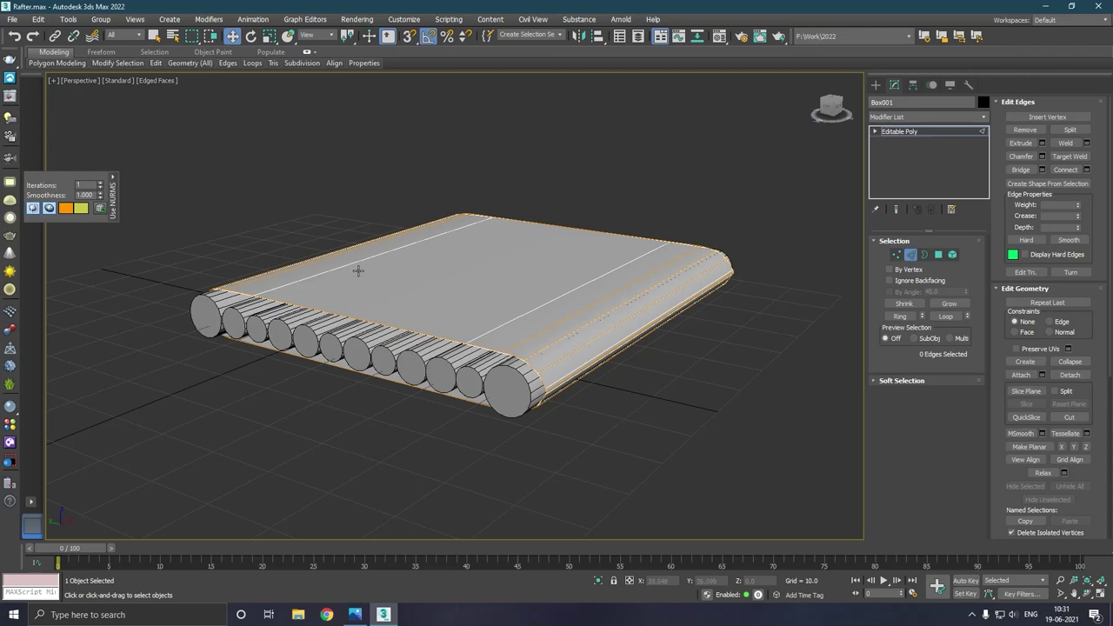
pyautogui.keyDown('alt'); pyautogui.moveTo(459, 343); pyautogui.dragTo(509, 336, button='middle'); pyautogui.keyUp('alt')
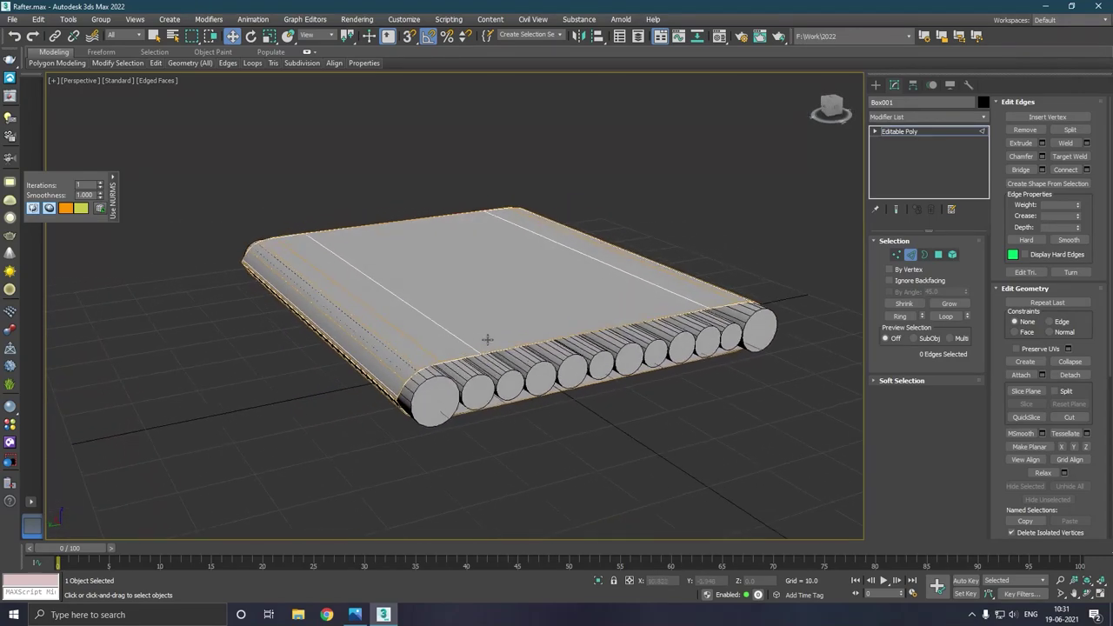
pyautogui.scroll(5, 512, 338)
# - Insert a lengthwise edge loop down the slab top and move it vertically to reshape the surface
pyautogui.click(155, 62)
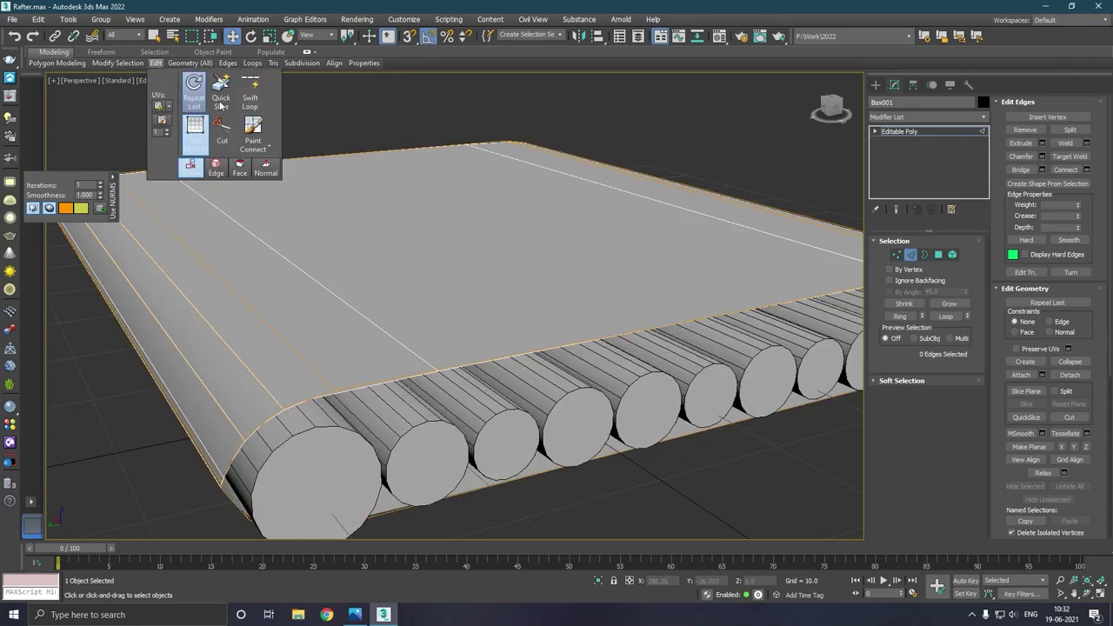
pyautogui.click(249, 96)
pyautogui.click(628, 323)
pyautogui.press('w')
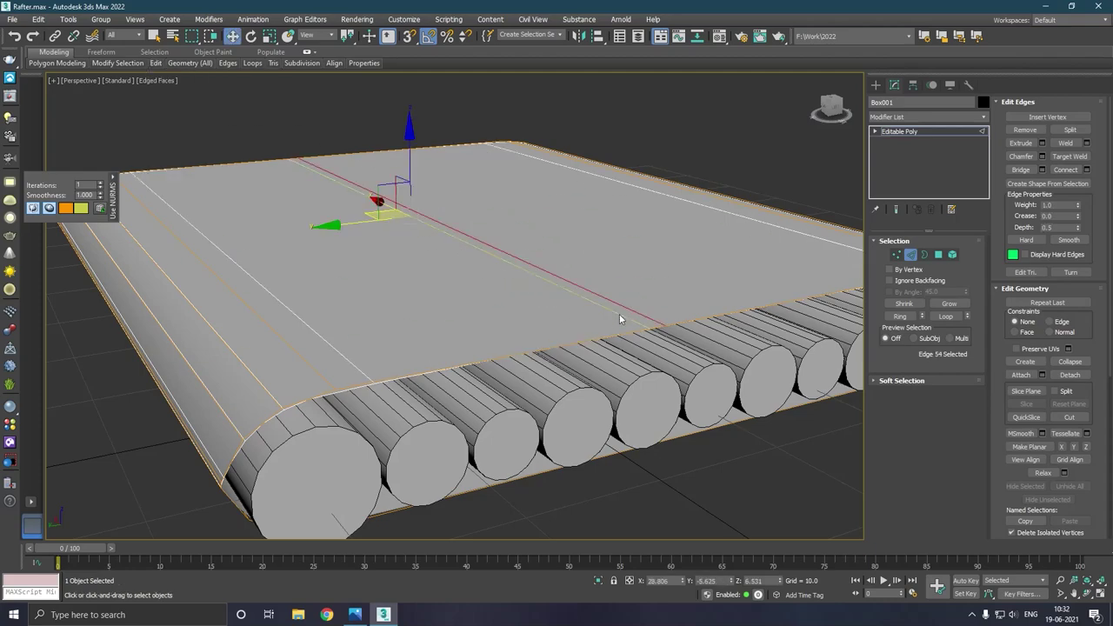
pyautogui.moveTo(409, 168); pyautogui.dragTo(416, 186)
pyautogui.scroll(-4, 369, 211)
pyautogui.keyDown('alt'); pyautogui.moveTo(369, 211); pyautogui.dragTo(373, 236, button='middle'); pyautogui.keyUp('alt')
pyautogui.scroll(3, 305, 272)
pyautogui.keyDown('alt'); pyautogui.moveTo(305, 272); pyautogui.dragTo(337, 262, button='middle'); pyautogui.keyUp('alt')
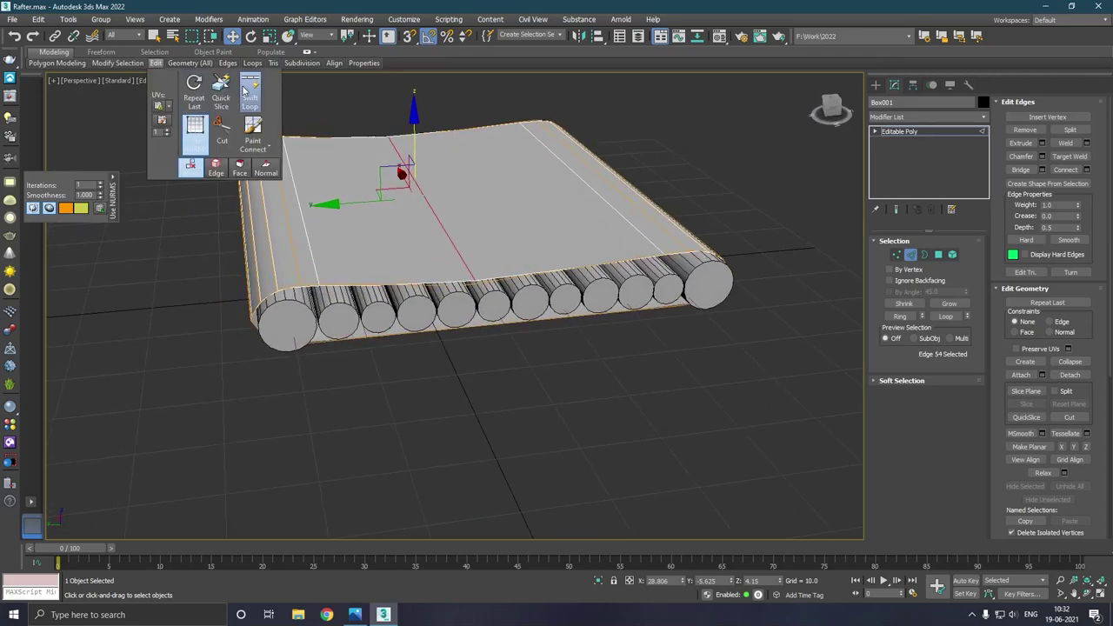
# - Add an edge loop on the slab top, lower it slightly and slide it sideways
pyautogui.click(251, 87)
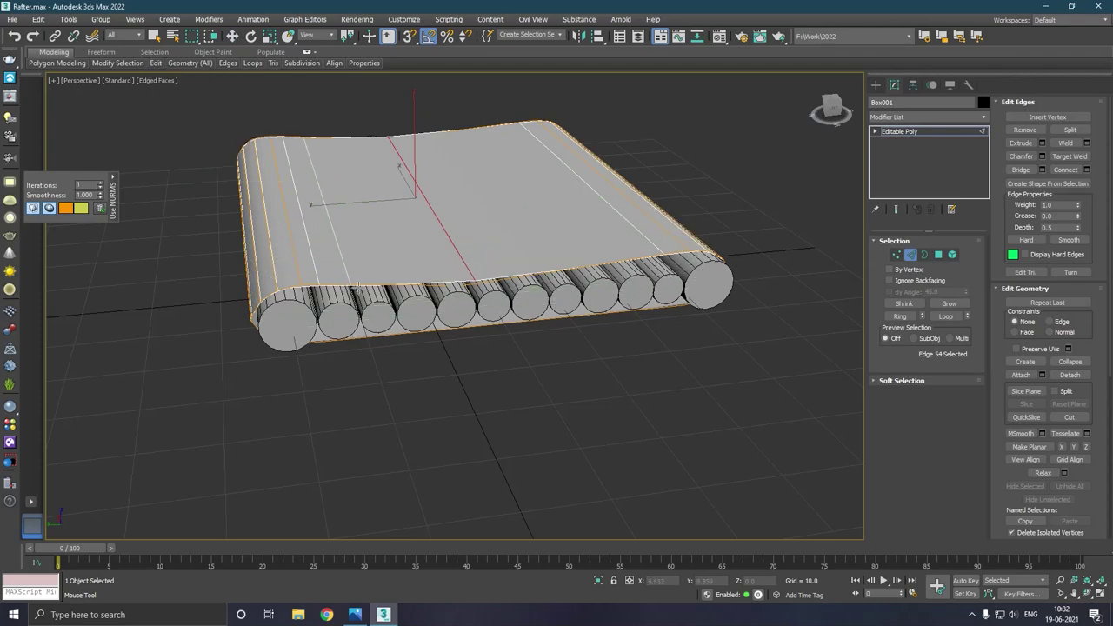
pyautogui.click(320, 153)
pyautogui.rightClick(335, 151)
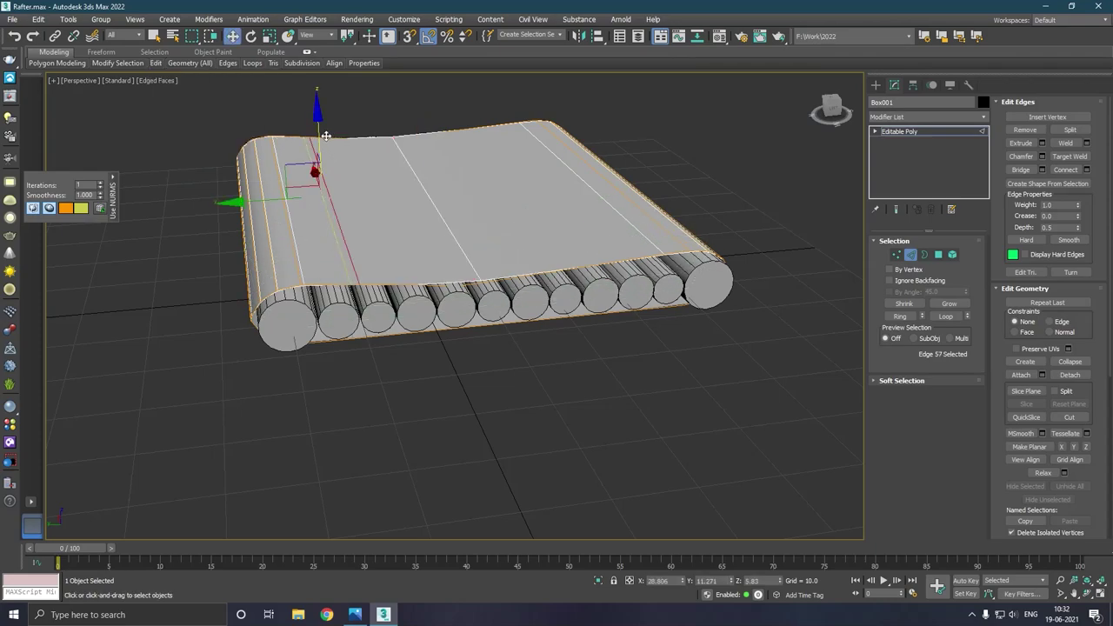
pyautogui.moveTo(326, 135); pyautogui.dragTo(323, 137)
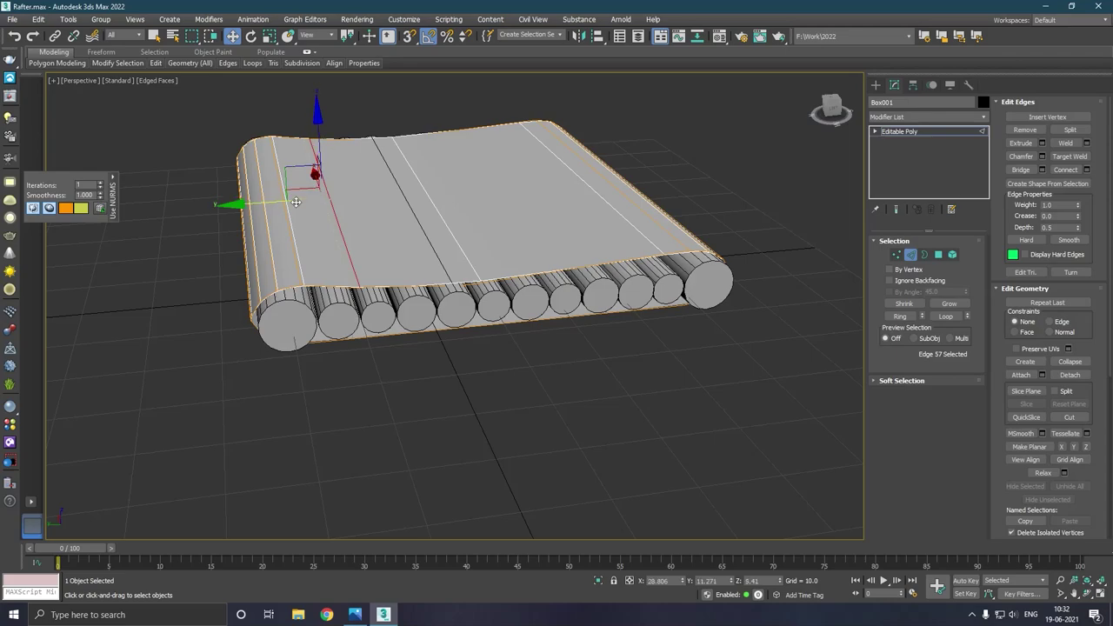
pyautogui.moveTo(278, 208); pyautogui.dragTo(240, 206)
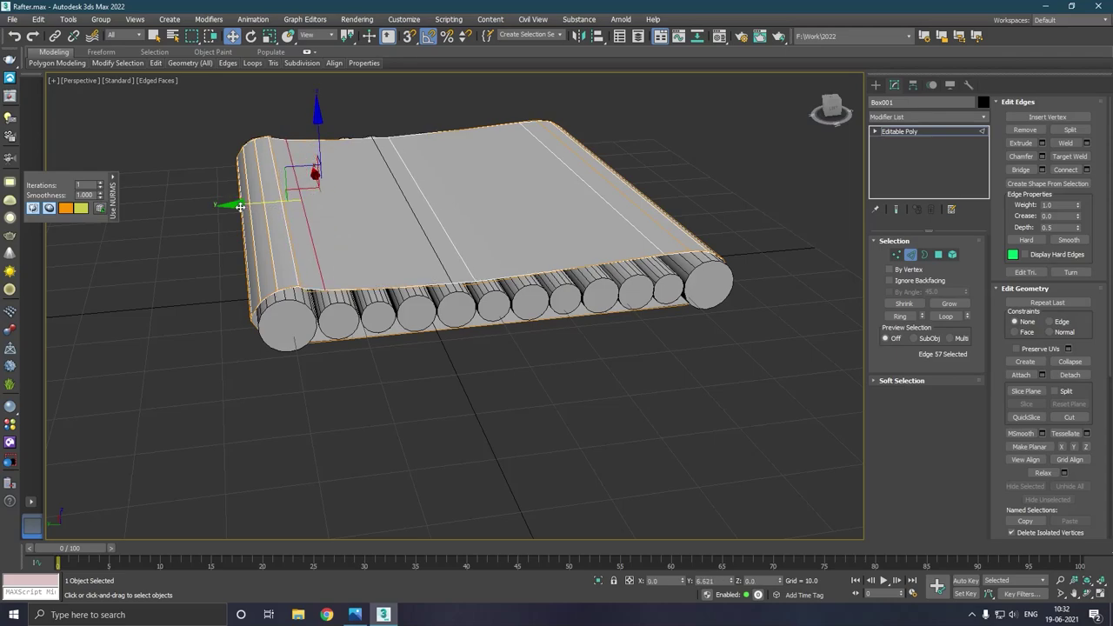
pyautogui.moveTo(370, 226)
pyautogui.keyDown('alt'); pyautogui.mouseDown(button='middle')
pyautogui.moveTo(328, 227)
pyautogui.moveTo(358, 224)
pyautogui.mouseUp(button='middle'); pyautogui.keyUp('alt')
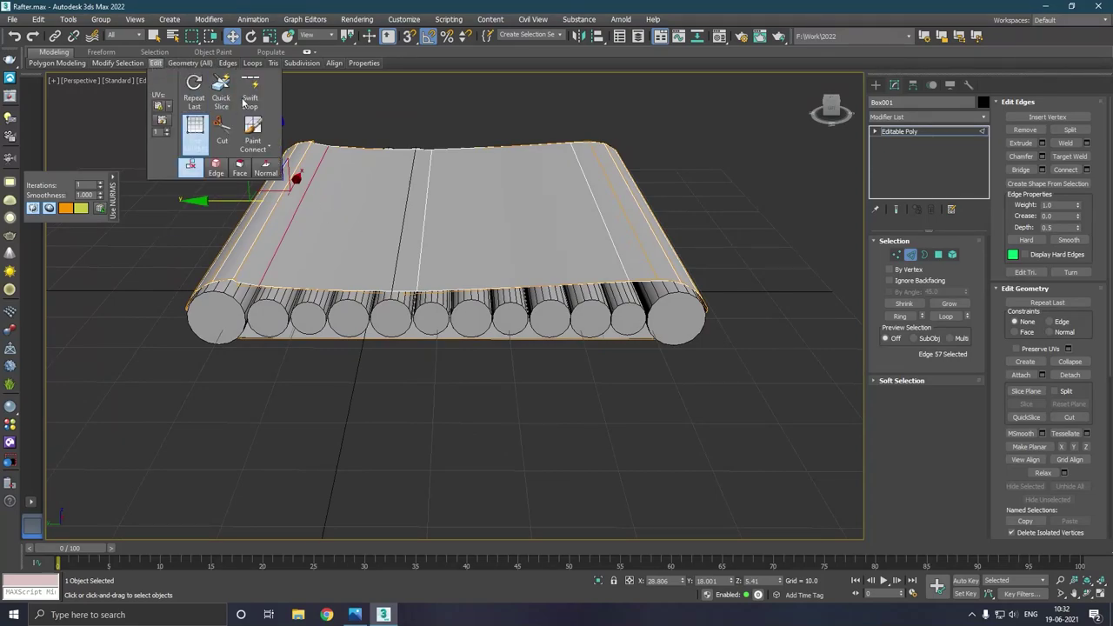
# - Add two more top edge loops, slide one to the right, and select the central loop
pyautogui.click(250, 91)
pyautogui.click(609, 283)
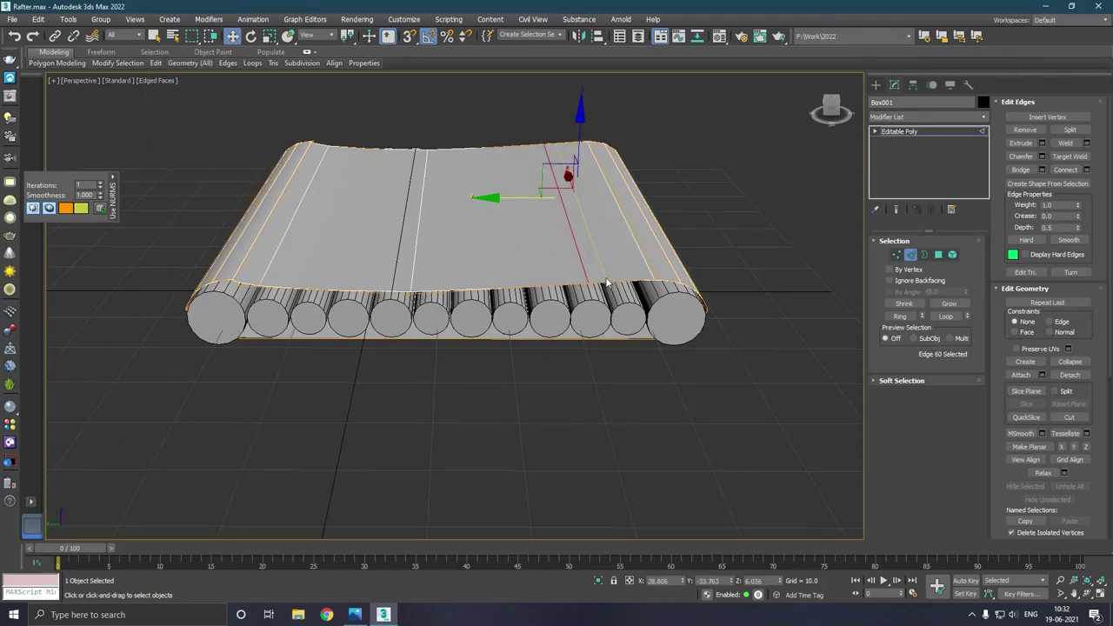
pyautogui.click(470, 218)
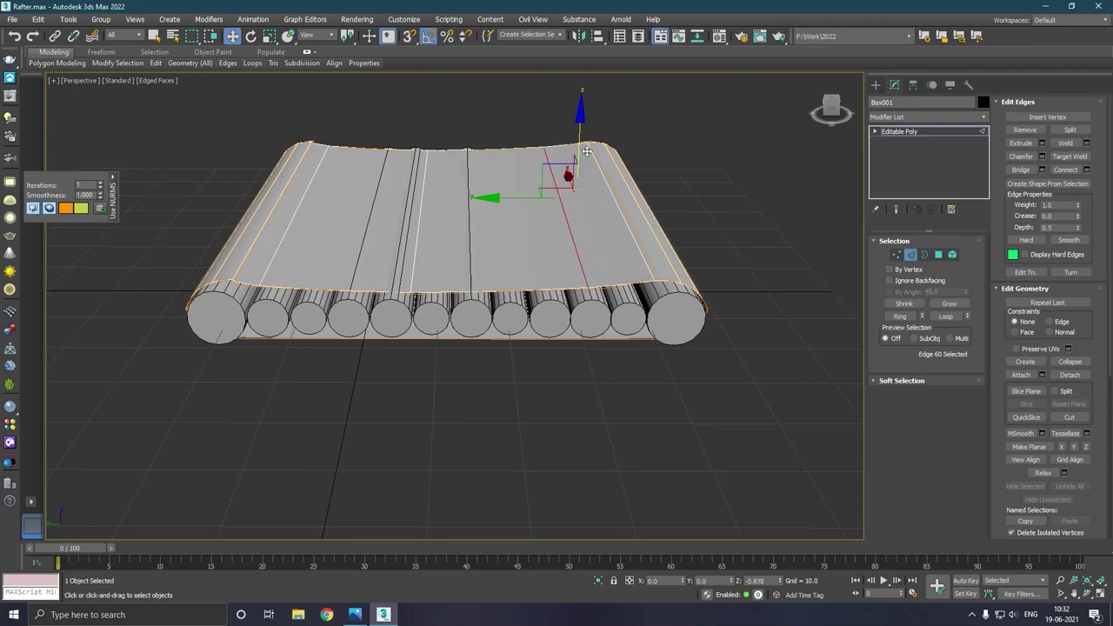
pyautogui.moveTo(516, 209); pyautogui.dragTo(533, 207)
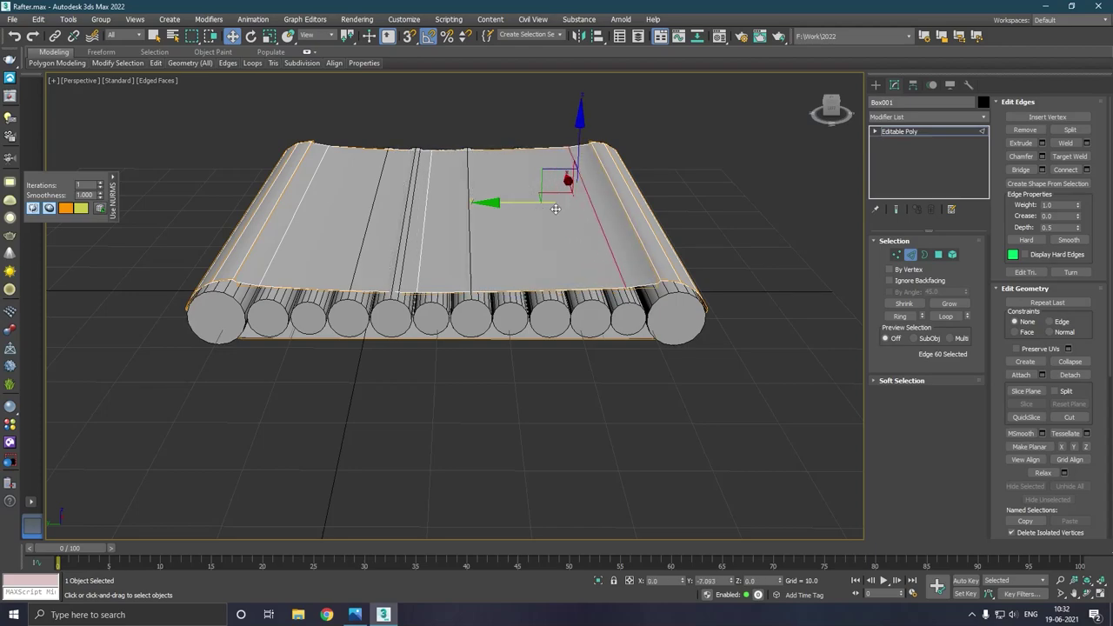
pyautogui.keyDown('alt'); pyautogui.moveTo(474, 249); pyautogui.dragTo(475, 247, button='middle'); pyautogui.keyUp('alt')
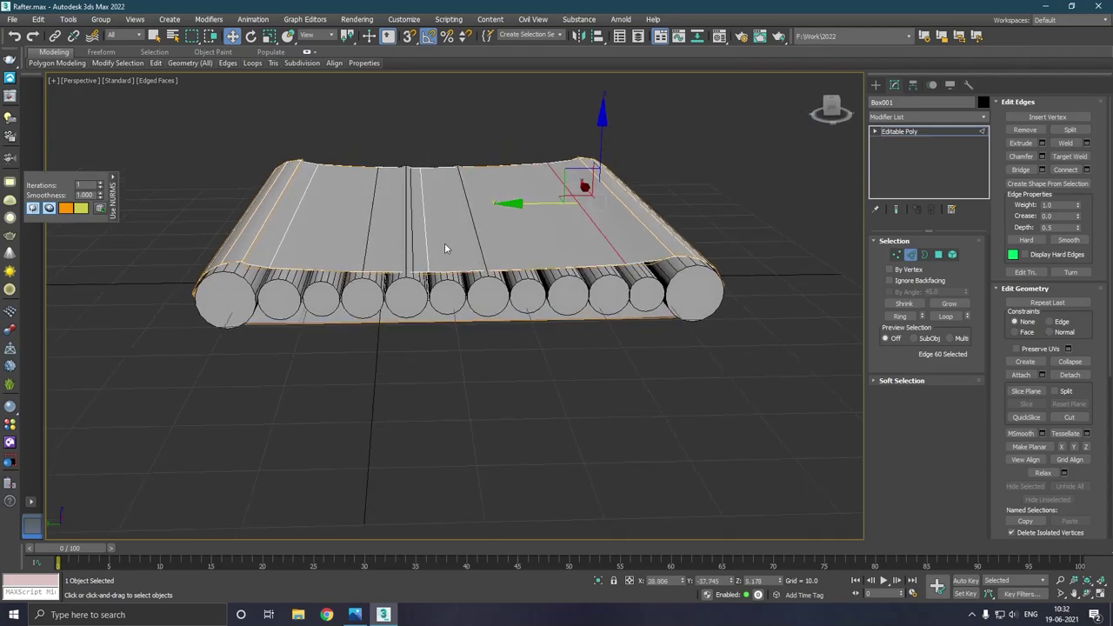
pyautogui.click(409, 226)
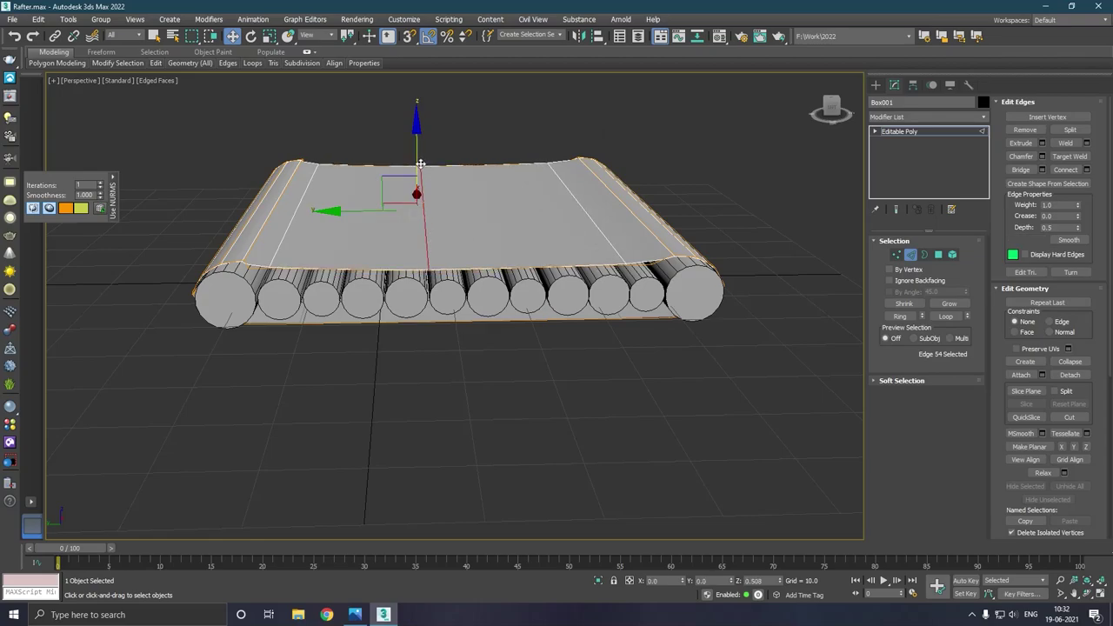
pyautogui.moveTo(420, 164)
pyautogui.keyDown('alt'); pyautogui.mouseDown(button='middle')
pyautogui.moveTo(513, 122)
pyautogui.moveTo(466, 277)
pyautogui.moveTo(539, 361)
pyautogui.mouseUp(button='middle'); pyautogui.keyUp('alt')
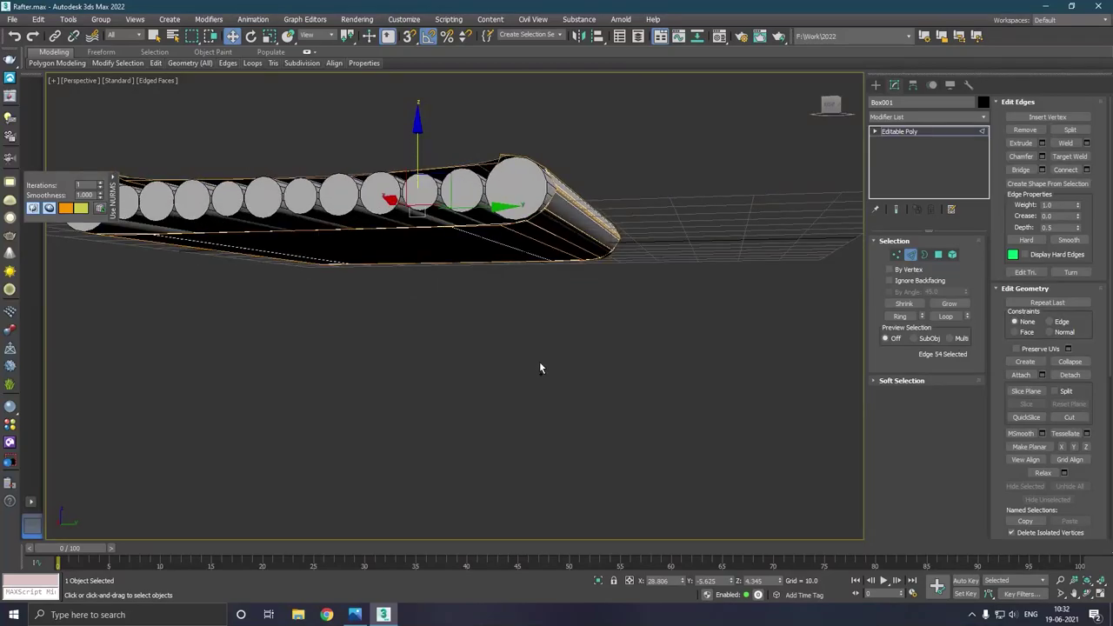
# - Insert two Swift Loop edge loops on the slab's underside
pyautogui.moveTo(489, 280)
pyautogui.keyDown('alt'); pyautogui.mouseDown(button='middle')
pyautogui.moveTo(495, 289)
pyautogui.moveTo(480, 250)
pyautogui.moveTo(522, 308)
pyautogui.moveTo(442, 252)
pyautogui.mouseUp(button='middle'); pyautogui.keyUp('alt')
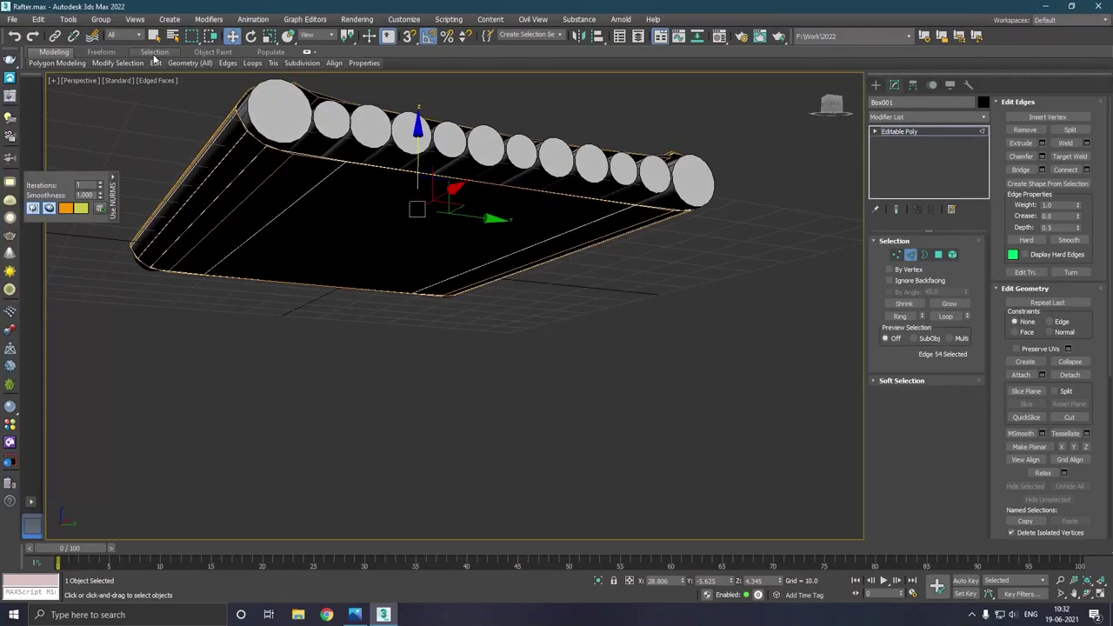
pyautogui.click(251, 92)
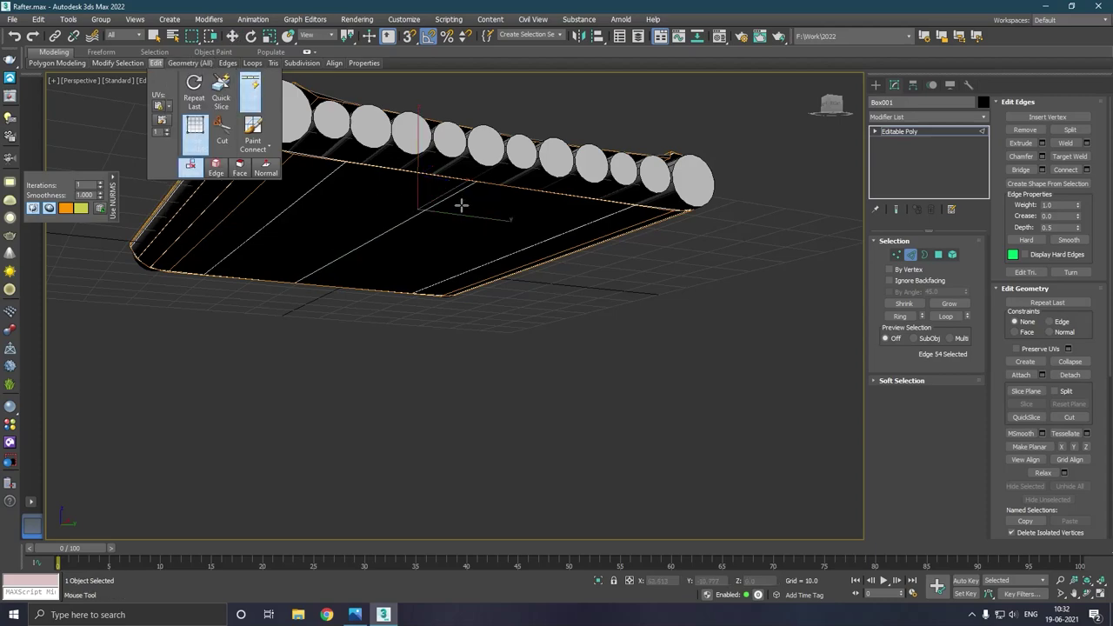
pyautogui.click(463, 202)
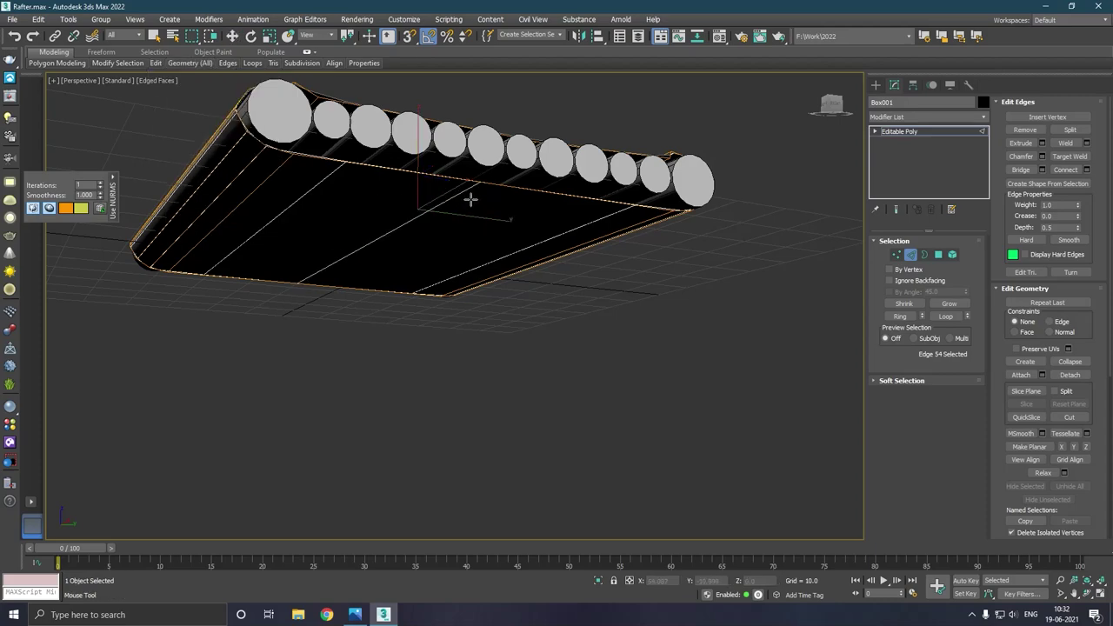
pyautogui.click(623, 214)
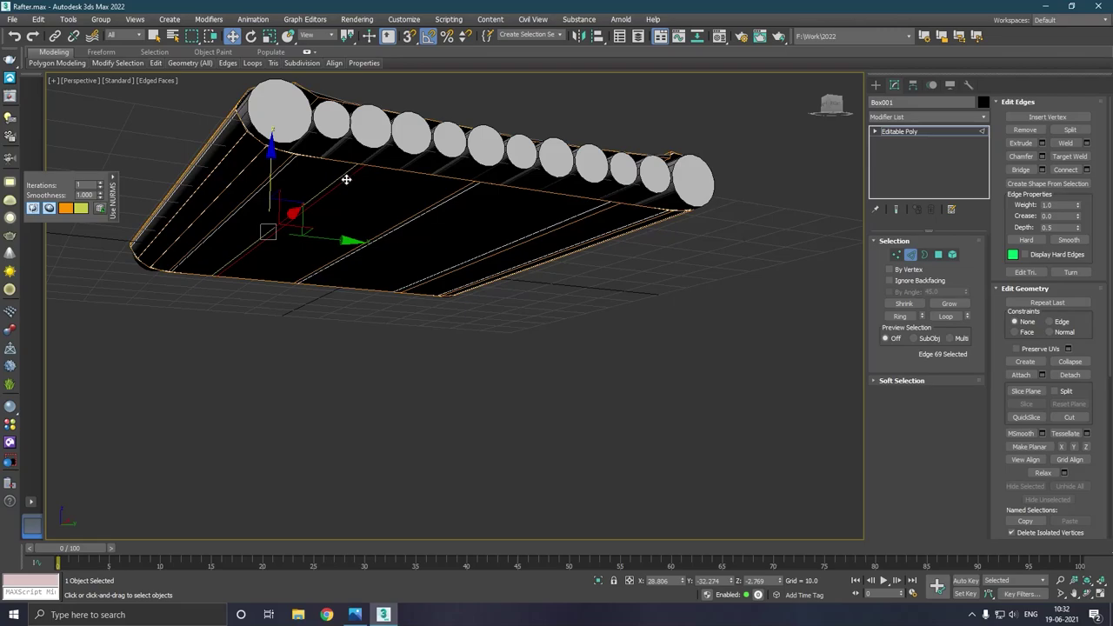
# - Select the new edge loops one by one while orbiting to inspect them
pyautogui.click(372, 184)
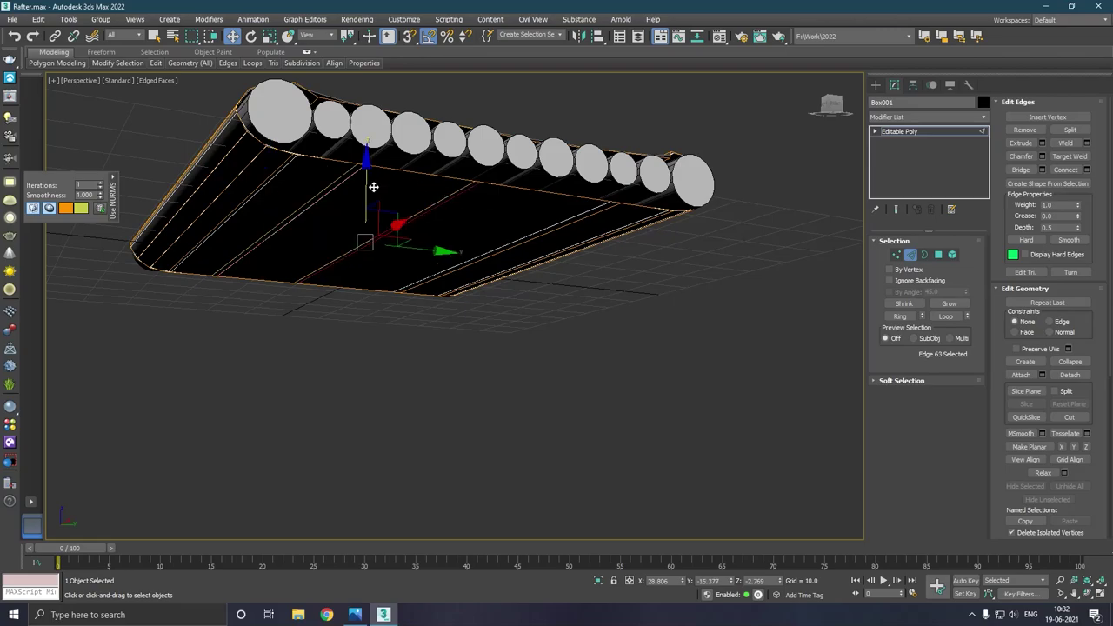
pyautogui.moveTo(373, 186)
pyautogui.keyDown('alt'); pyautogui.mouseDown(button='middle')
pyautogui.moveTo(415, 183)
pyautogui.moveTo(401, 179)
pyautogui.moveTo(489, 203)
pyautogui.mouseUp(button='middle'); pyautogui.keyUp('alt')
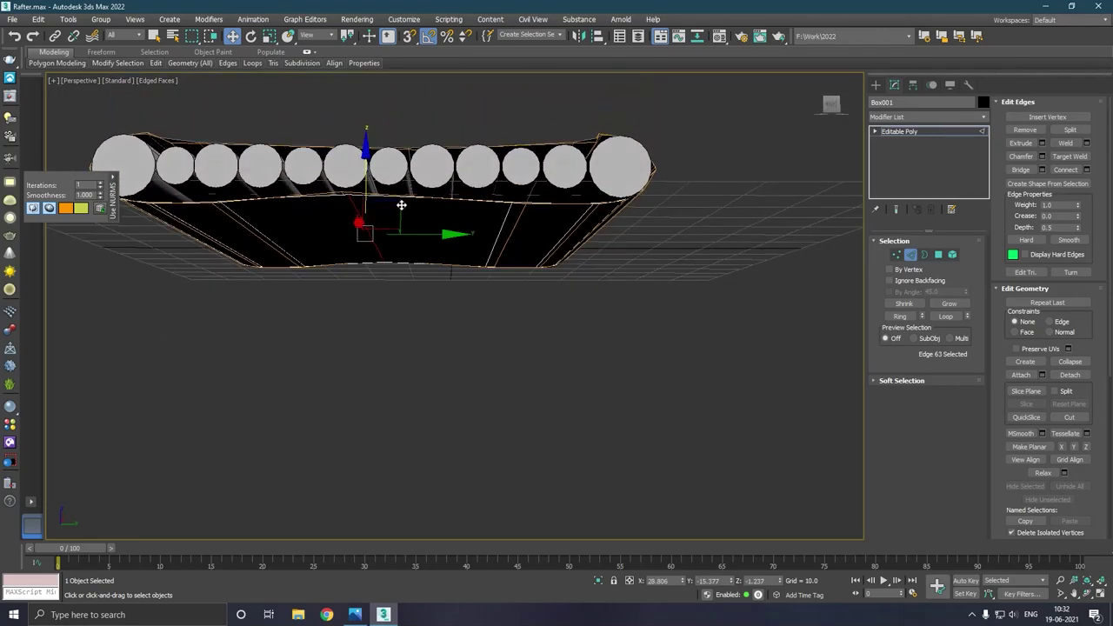
pyautogui.click(511, 225)
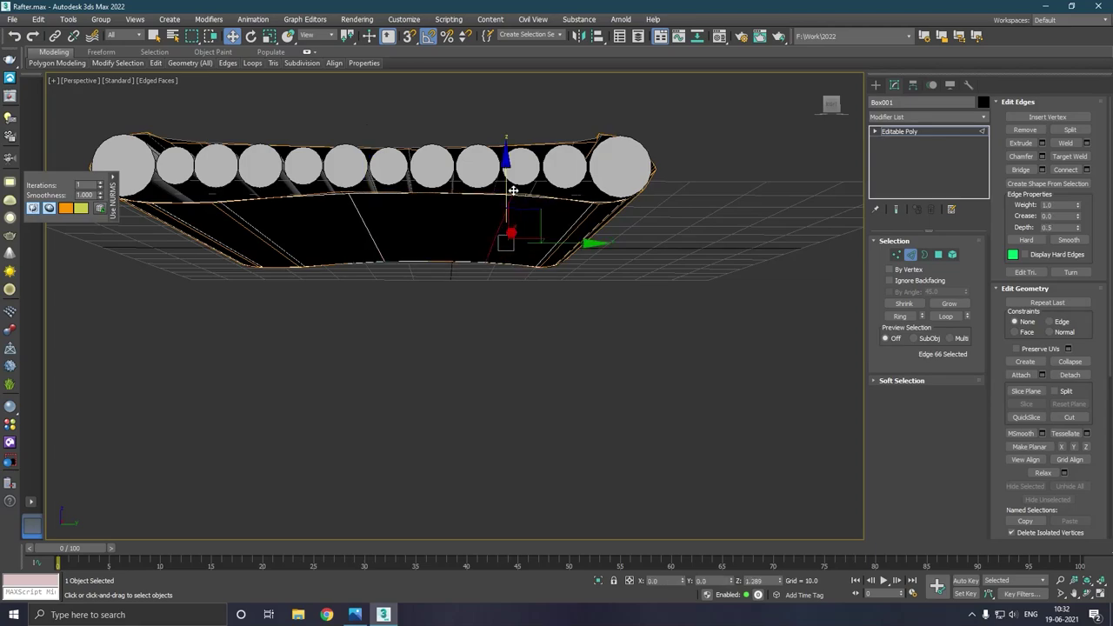
pyautogui.keyDown('alt'); pyautogui.moveTo(444, 215); pyautogui.dragTo(459, 227, button='middle'); pyautogui.keyUp('alt')
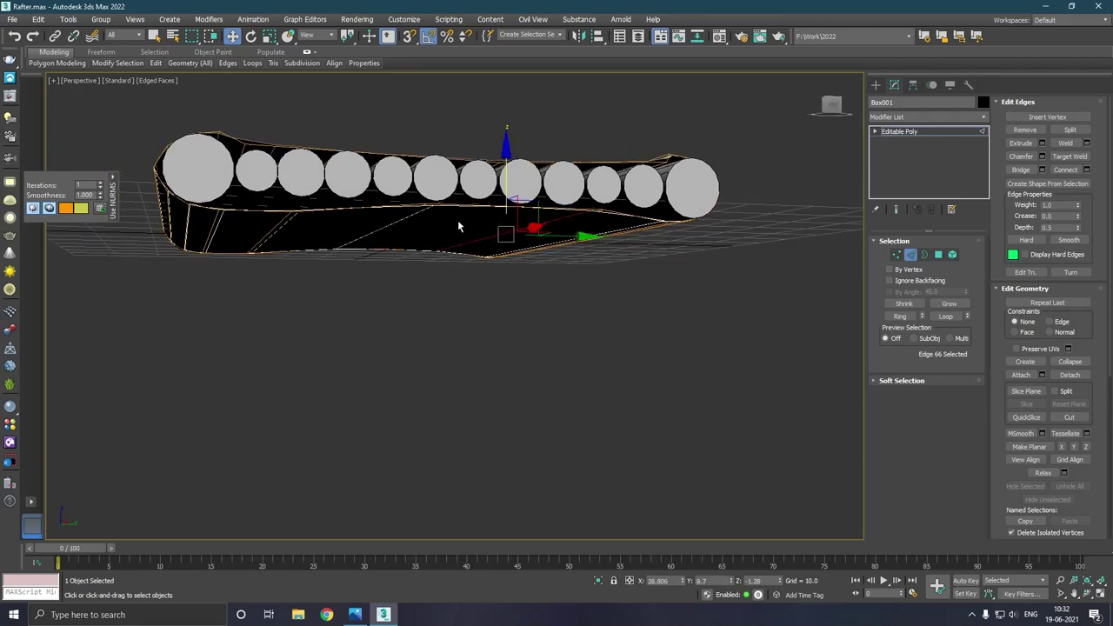
pyautogui.click(294, 228)
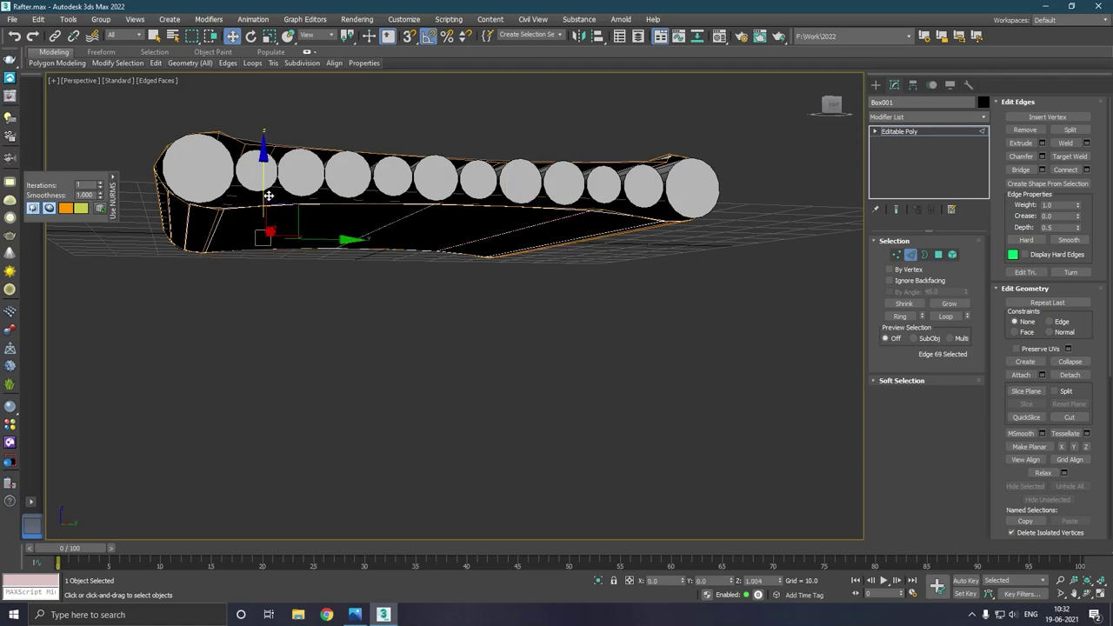
pyautogui.moveTo(292, 225)
pyautogui.keyDown('alt'); pyautogui.mouseDown(button='middle')
pyautogui.moveTo(308, 221)
pyautogui.moveTo(310, 240)
pyautogui.mouseUp(button='middle'); pyautogui.keyUp('alt')
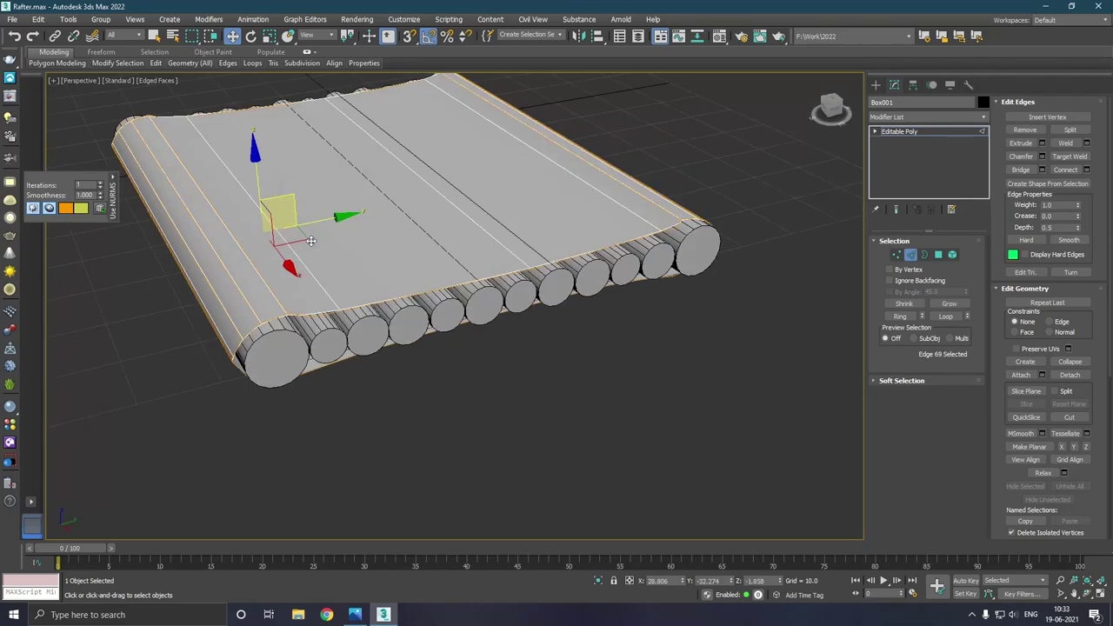
# - Leave Edge level and turn off NURMS smoothing on the slab
pyautogui.moveTo(307, 290)
pyautogui.keyDown('alt'); pyautogui.mouseDown(button='middle')
pyautogui.moveTo(359, 311)
pyautogui.moveTo(318, 317)
pyautogui.mouseUp(button='middle'); pyautogui.keyUp('alt')
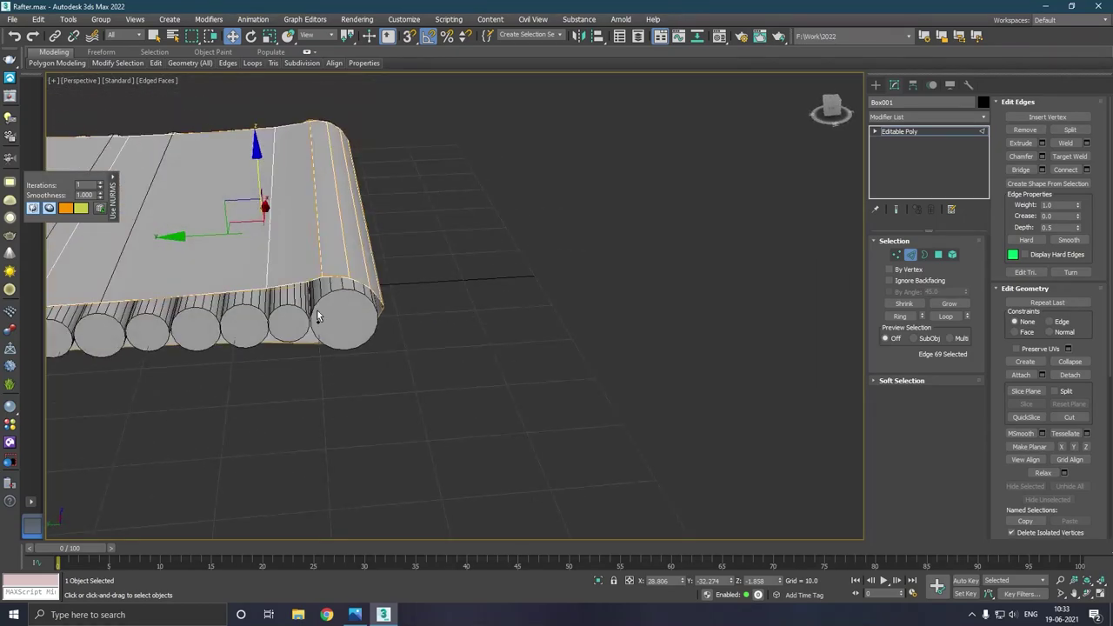
pyautogui.keyDown('alt'); pyautogui.moveTo(222, 325); pyautogui.dragTo(265, 349, button='middle'); pyautogui.keyUp('alt')
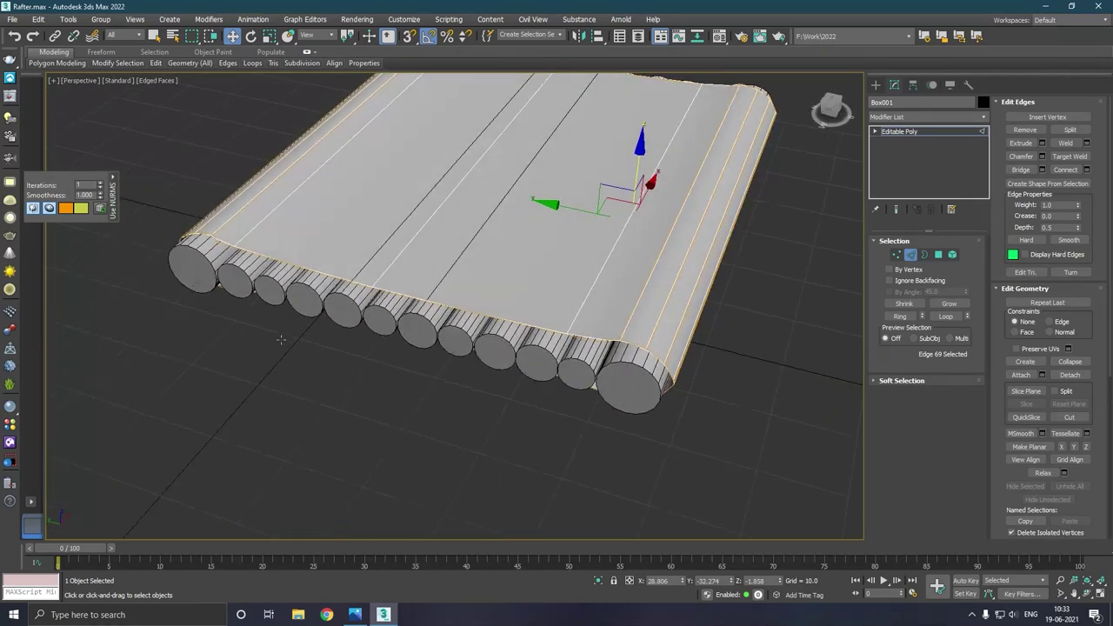
pyautogui.scroll(-4, 260, 340)
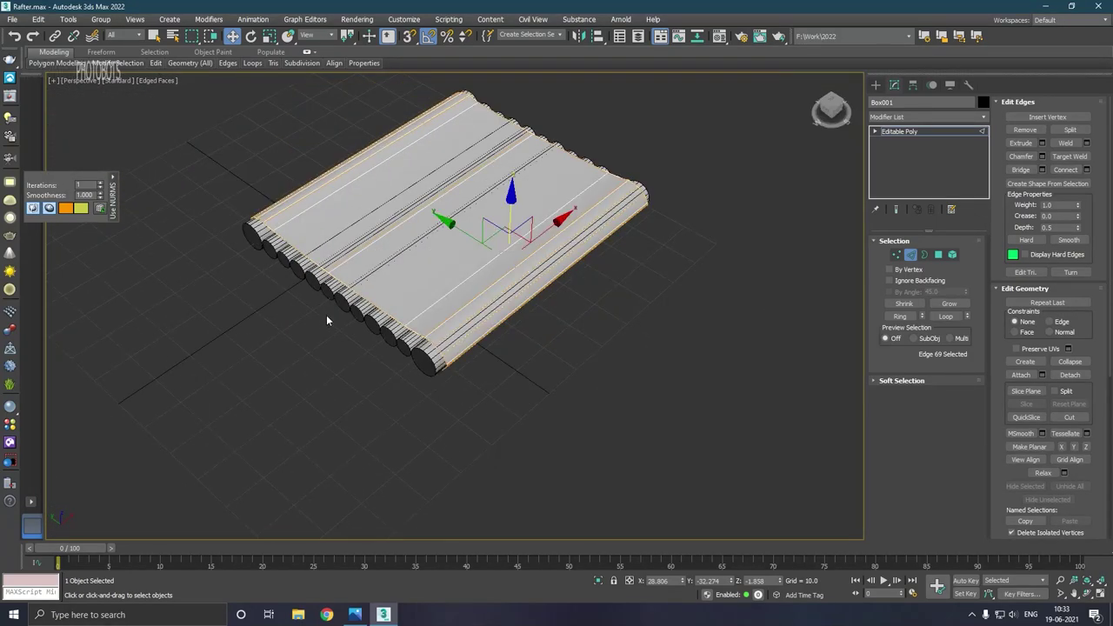
pyautogui.moveTo(326, 315)
pyautogui.keyDown('alt'); pyautogui.mouseDown(button='middle')
pyautogui.moveTo(287, 336)
pyautogui.moveTo(301, 324)
pyautogui.mouseUp(button='middle'); pyautogui.keyUp('alt')
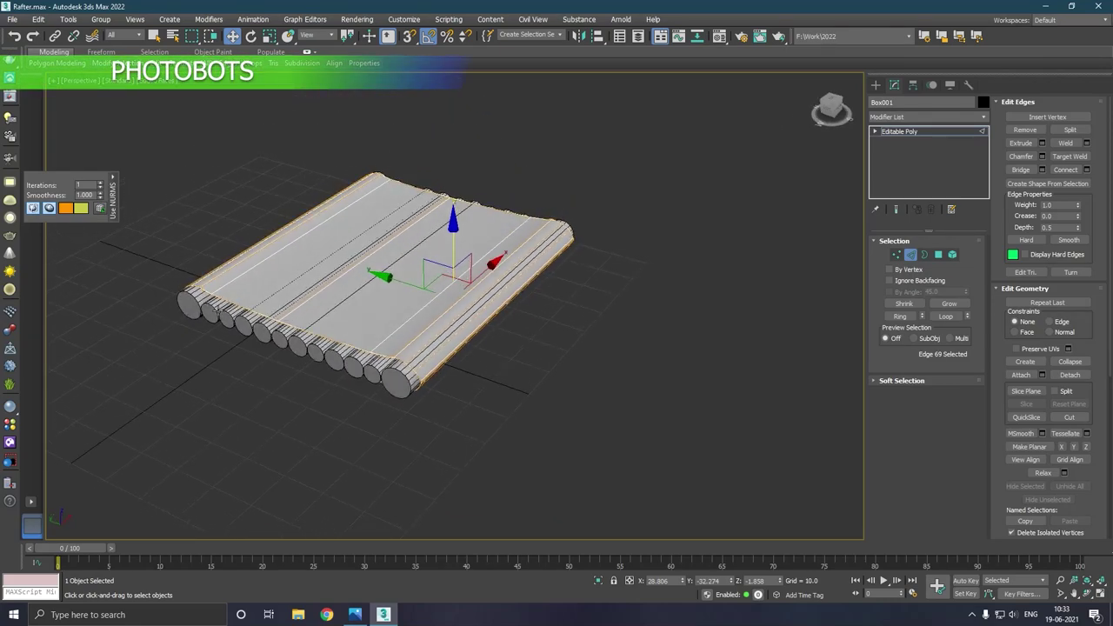
pyautogui.click(890, 131)
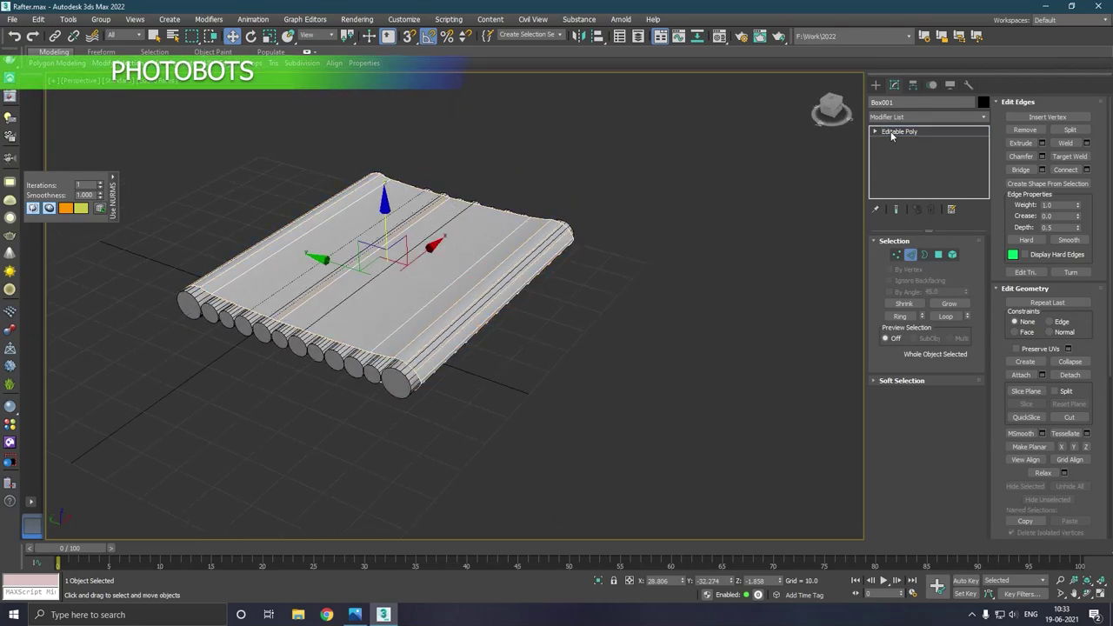
pyautogui.click(195, 130)
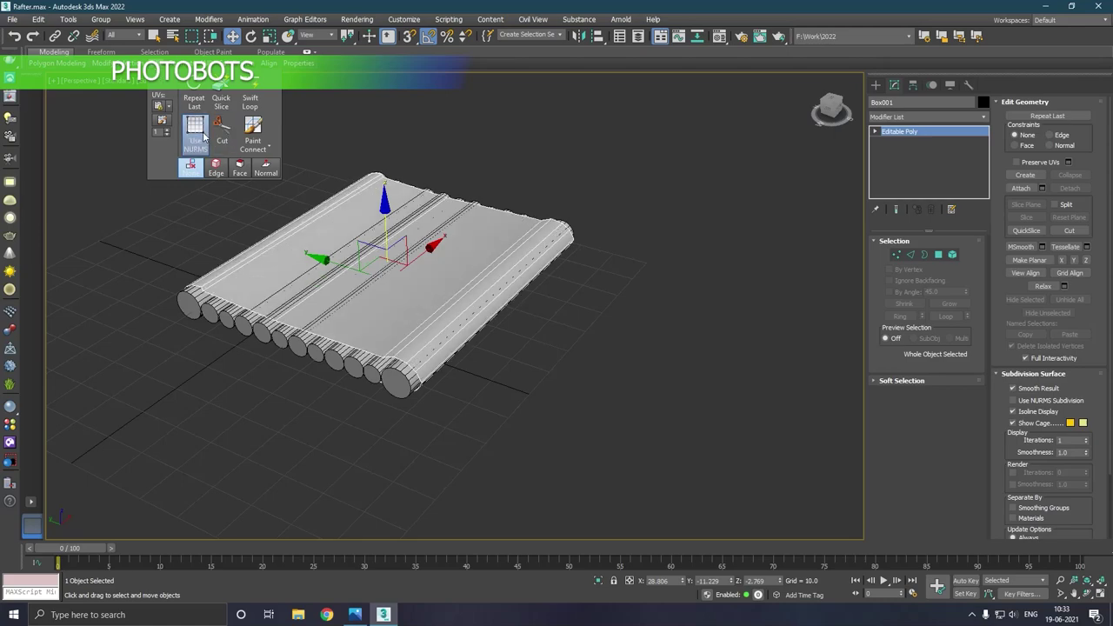
# - Select the grooved edge on the slab top and raise it to flatten the groove
pyautogui.keyDown('alt'); pyautogui.moveTo(298, 212); pyautogui.dragTo(305, 211, button='middle'); pyautogui.keyUp('alt')
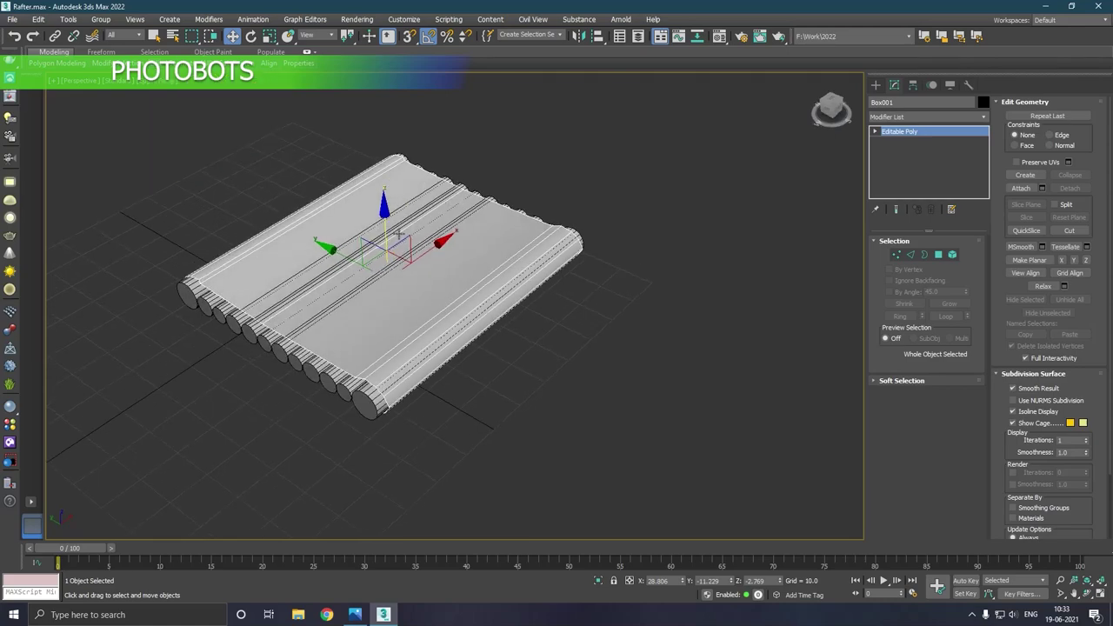
pyautogui.keyDown('alt'); pyautogui.moveTo(399, 235); pyautogui.dragTo(409, 246, button='middle'); pyautogui.keyUp('alt')
pyautogui.scroll(3, 360, 305)
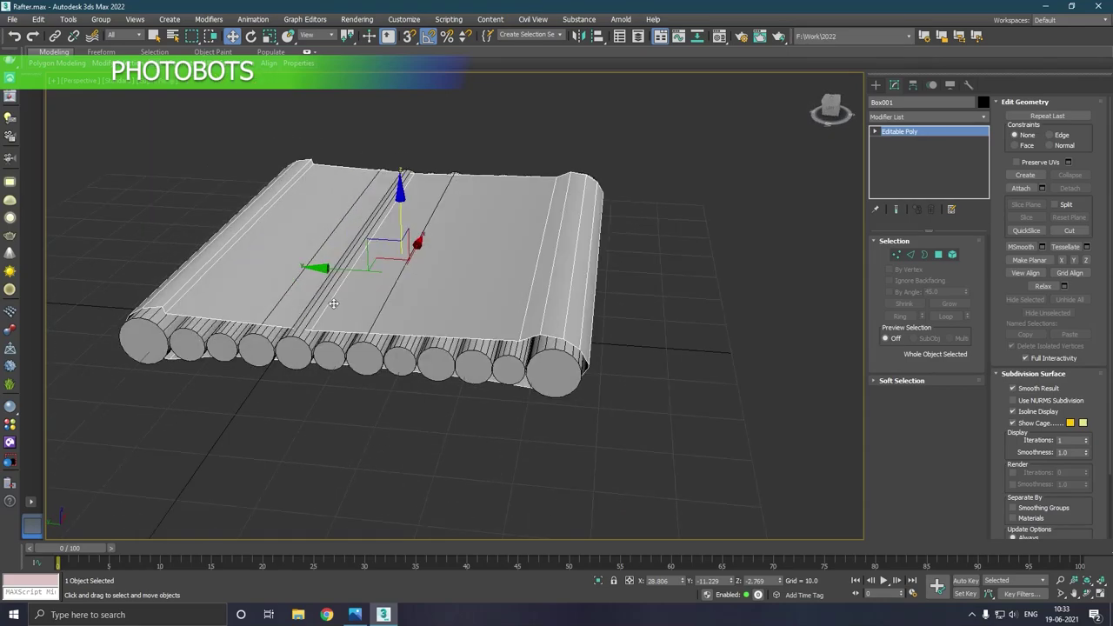
pyautogui.scroll(2, 338, 304)
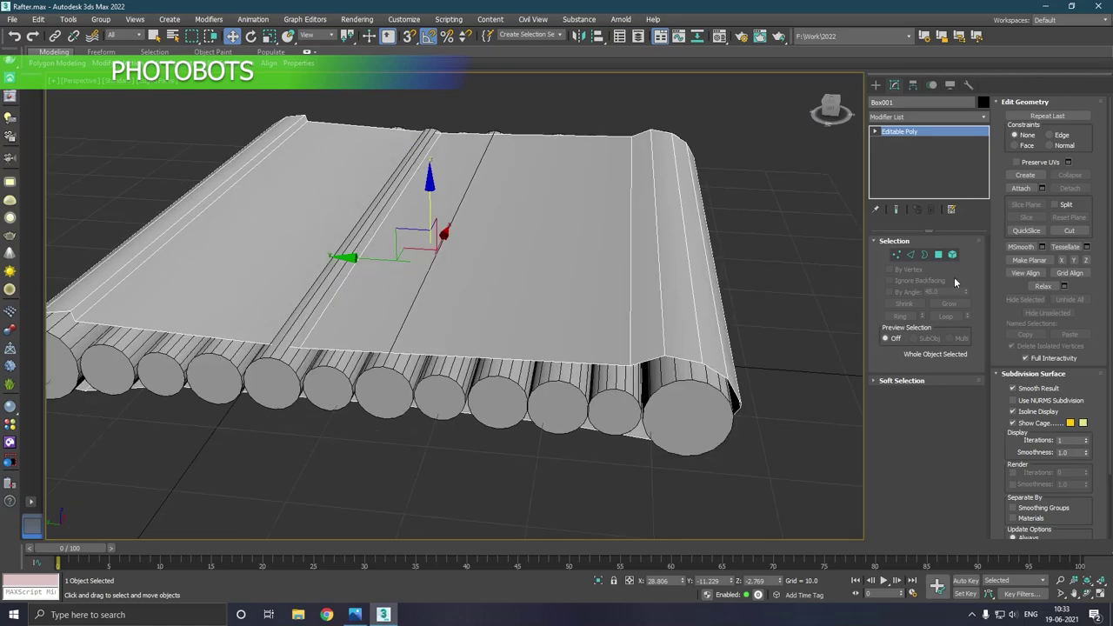
pyautogui.click(912, 255)
pyautogui.click(318, 325)
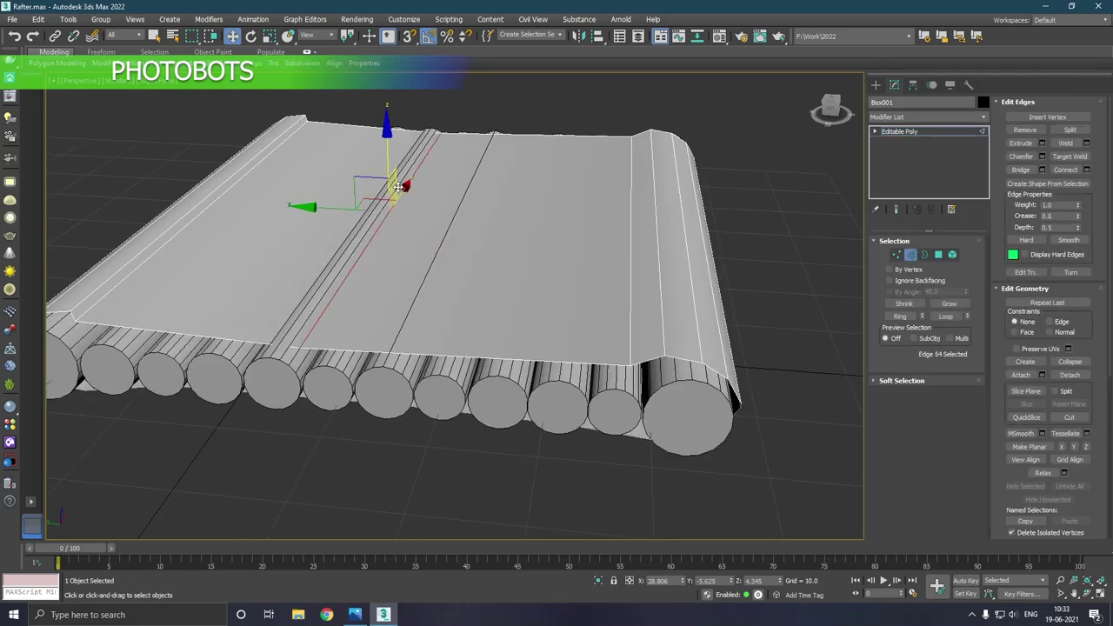
pyautogui.moveTo(394, 172); pyautogui.dragTo(393, 166)
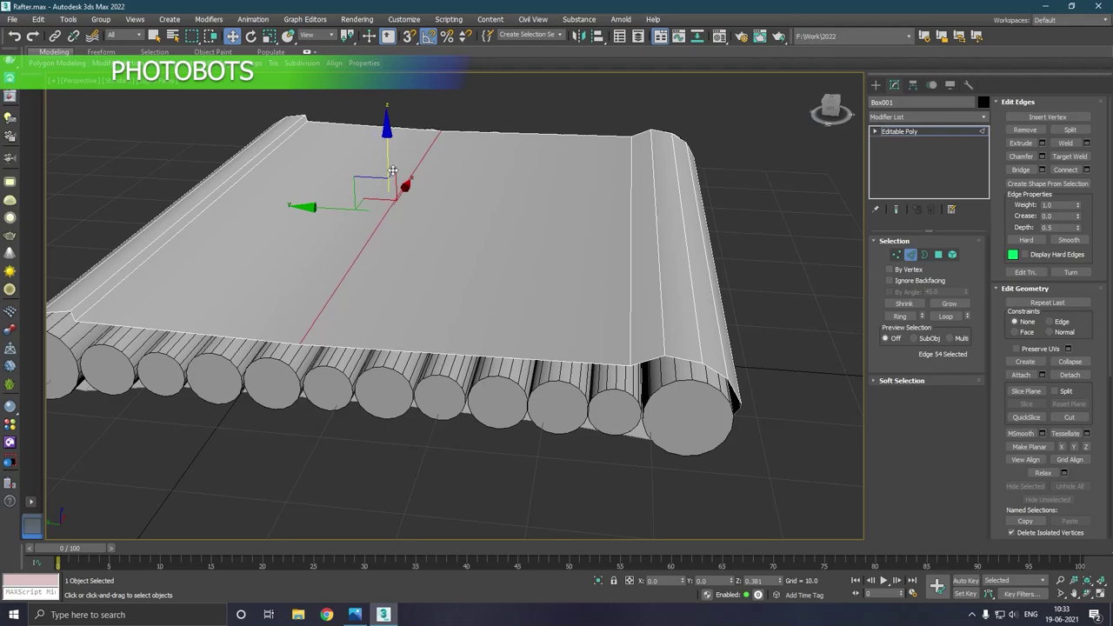
# - Exit Edge sub-object level and deselect the rafter slab
pyautogui.scroll(-2, 496, 262)
pyautogui.keyDown('alt'); pyautogui.moveTo(611, 260); pyautogui.dragTo(557, 298, button='middle'); pyautogui.keyUp('alt')
pyautogui.scroll(-2, 557, 298)
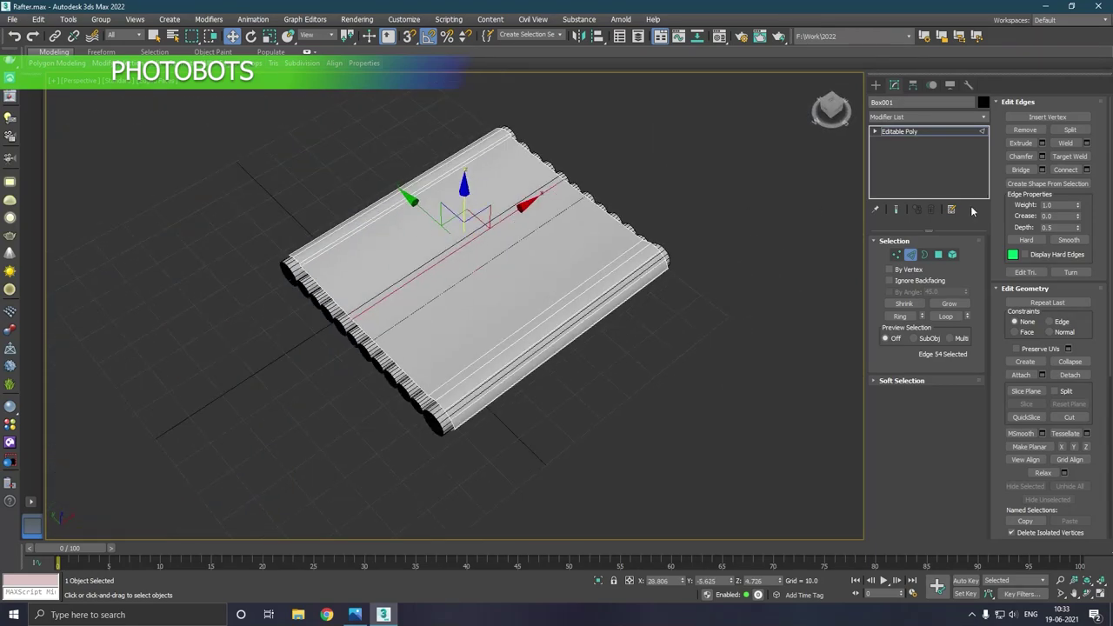
pyautogui.click(888, 132)
pyautogui.moveTo(647, 218)
pyautogui.keyDown('alt'); pyautogui.mouseDown(button='middle')
pyautogui.moveTo(666, 193)
pyautogui.moveTo(669, 214)
pyautogui.mouseUp(button='middle'); pyautogui.keyUp('alt')
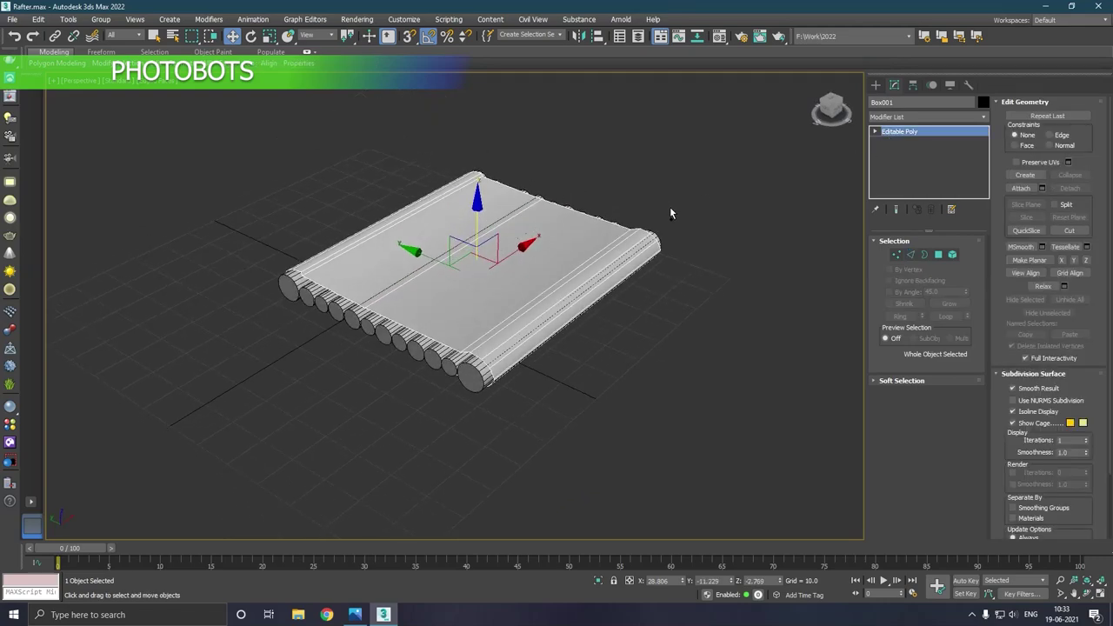
pyautogui.click(671, 213)
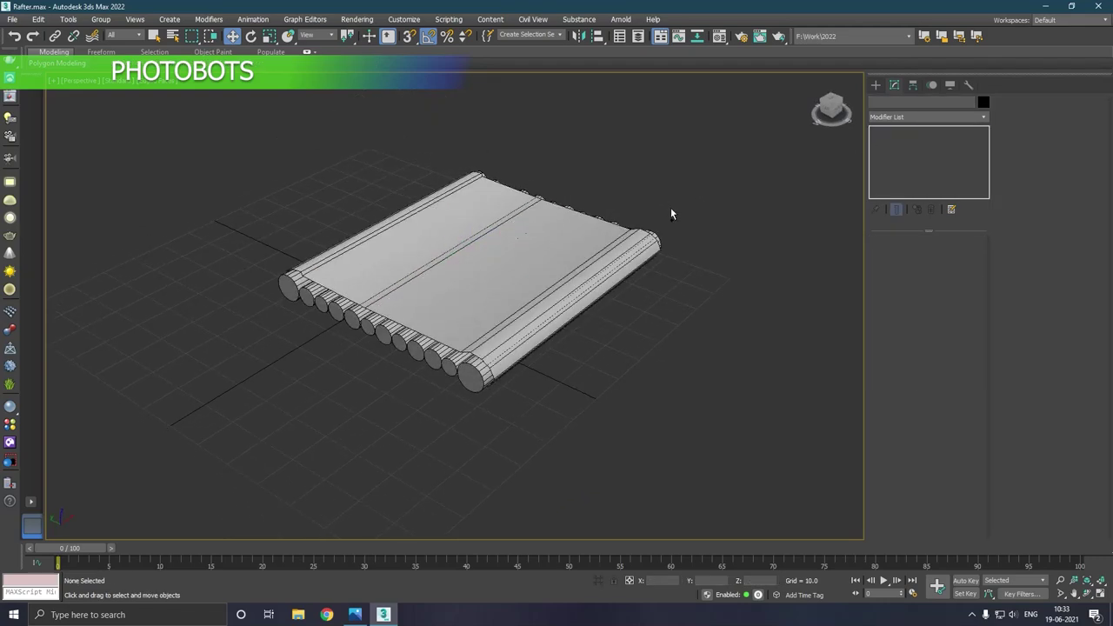
# - Select the front log Cylinder008 and convert it to an Editable Poly
pyautogui.scroll(2, 466, 369)
pyautogui.click(468, 374)
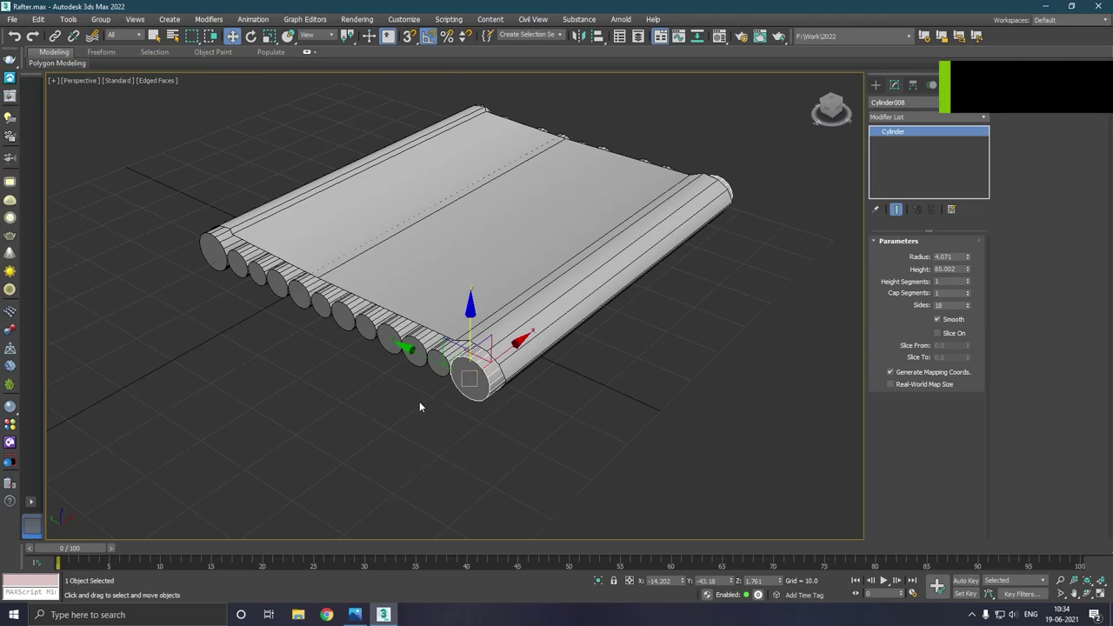
pyautogui.rightClick(903, 178)
pyautogui.click(931, 266)
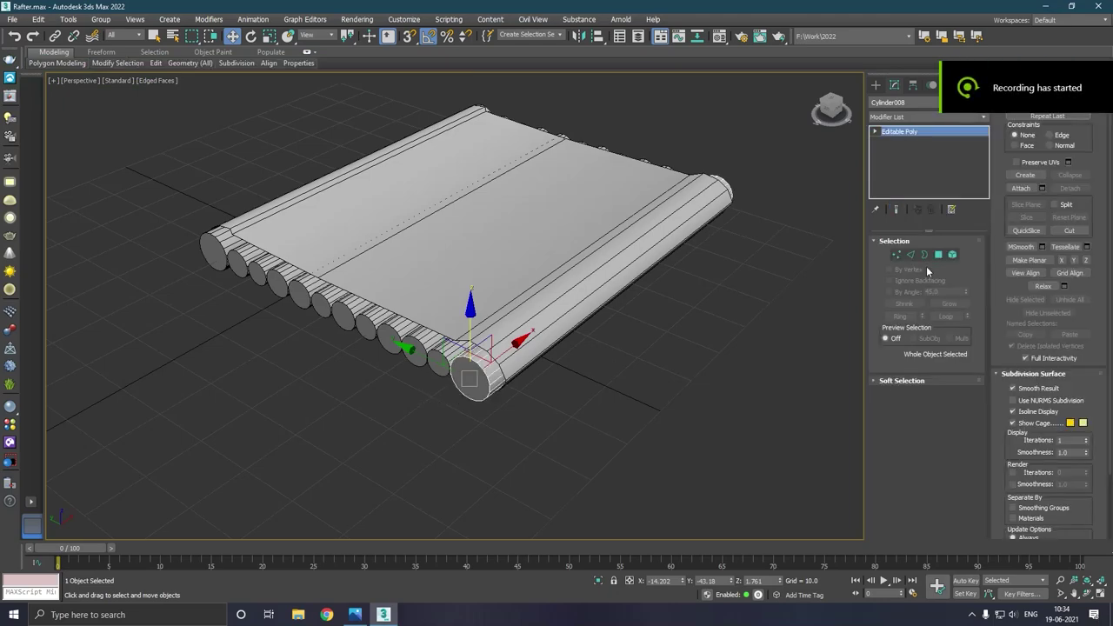
# - Inset the log's end cap polygon and pull it outward to start the taper
pyautogui.click(938, 254)
pyautogui.scroll(3, 467, 381)
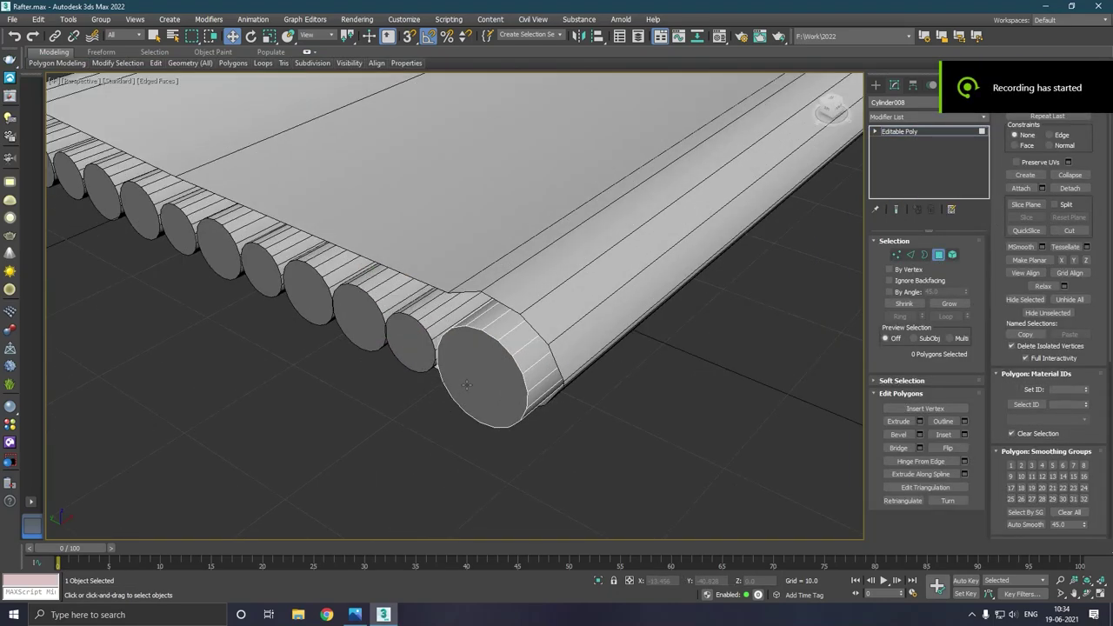
pyautogui.click(467, 384)
pyautogui.click(964, 434)
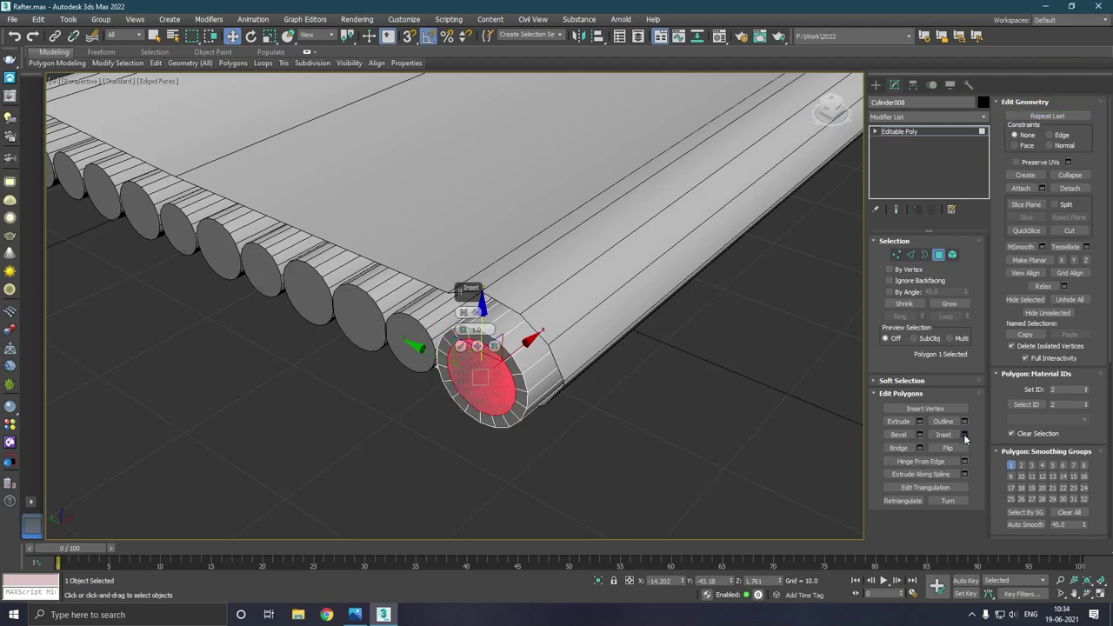
pyautogui.moveTo(461, 330); pyautogui.dragTo(462, 328)
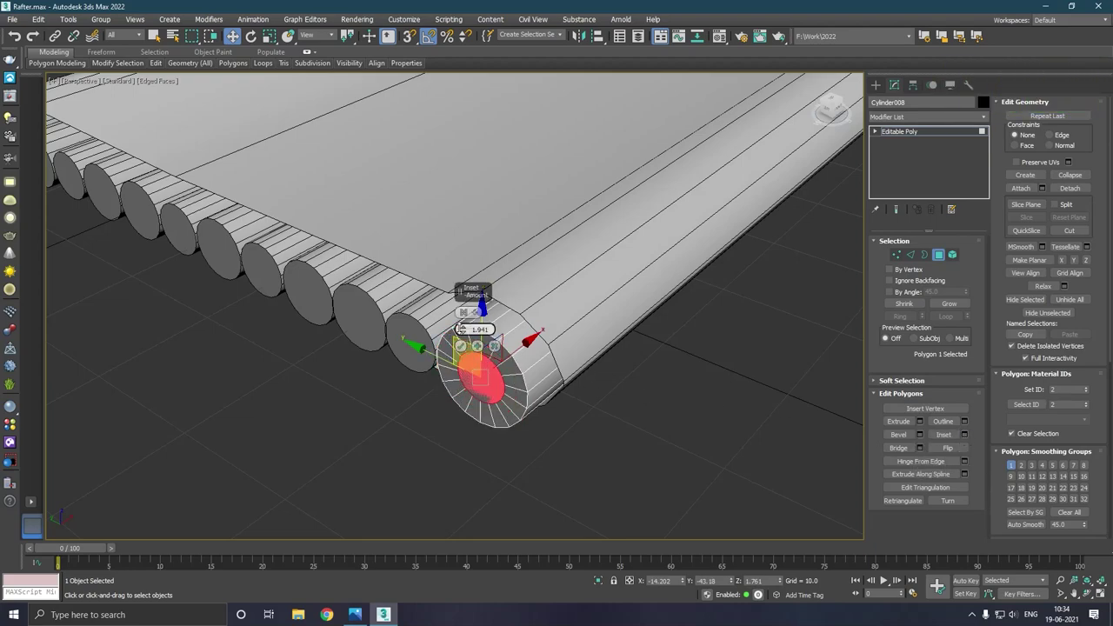
pyautogui.click(460, 345)
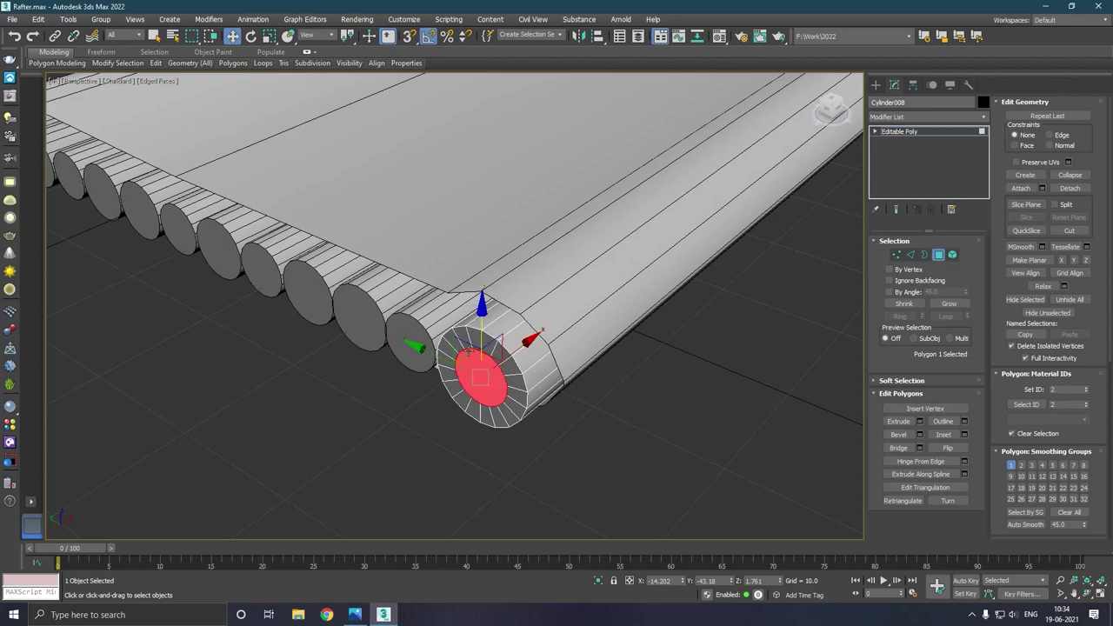
pyautogui.moveTo(522, 358); pyautogui.dragTo(475, 380)
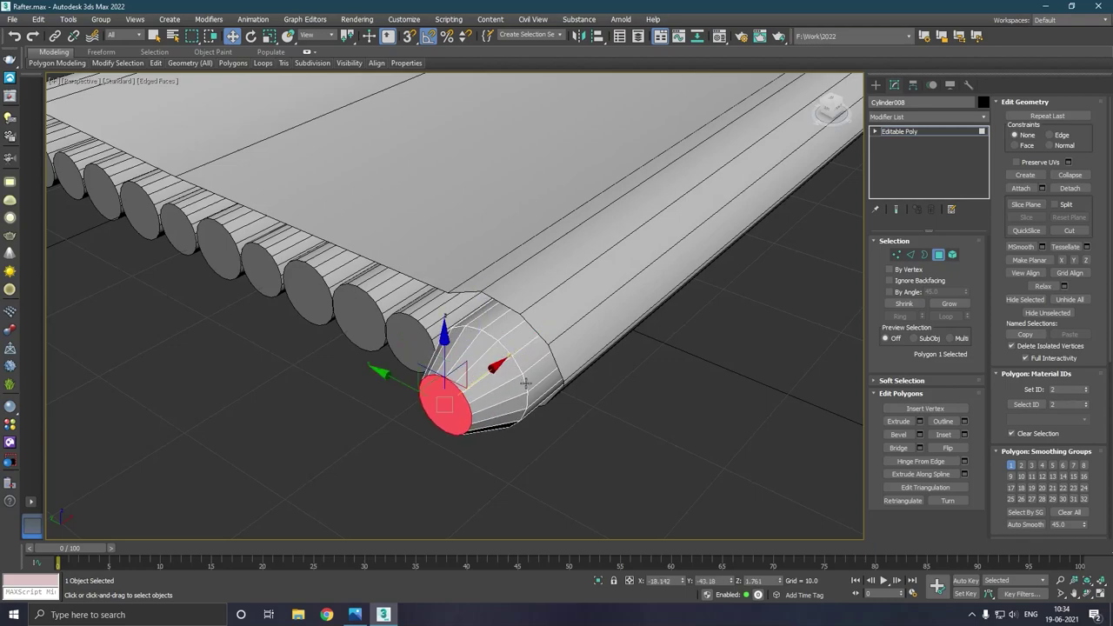
pyautogui.keyDown('alt'); pyautogui.moveTo(526, 383); pyautogui.dragTo(525, 391, button='middle'); pyautogui.keyUp('alt')
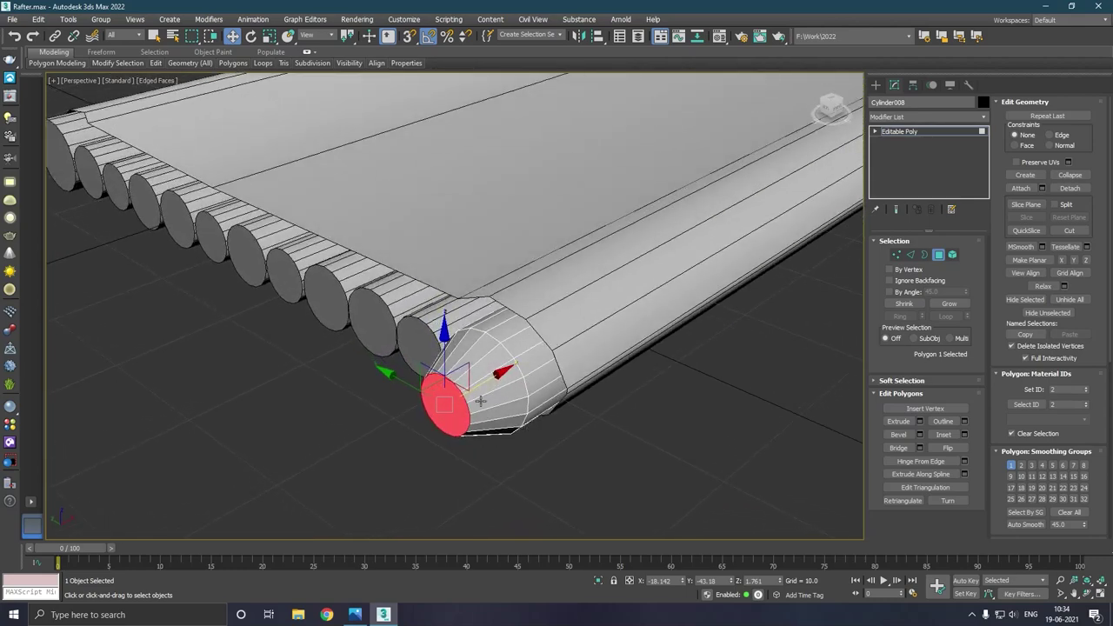
pyautogui.scroll(3, 480, 400)
pyautogui.moveTo(477, 393); pyautogui.dragTo(475, 394)
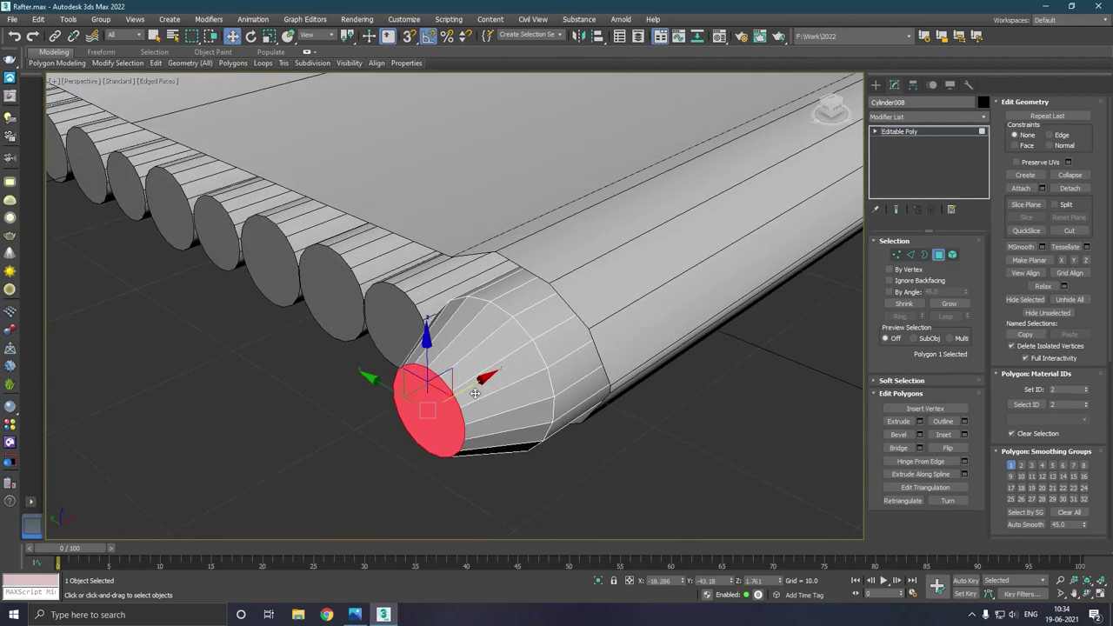
# - Inset the end cap a second time and pull it further out into a point
pyautogui.click(964, 434)
pyautogui.moveTo(463, 329); pyautogui.dragTo(465, 327)
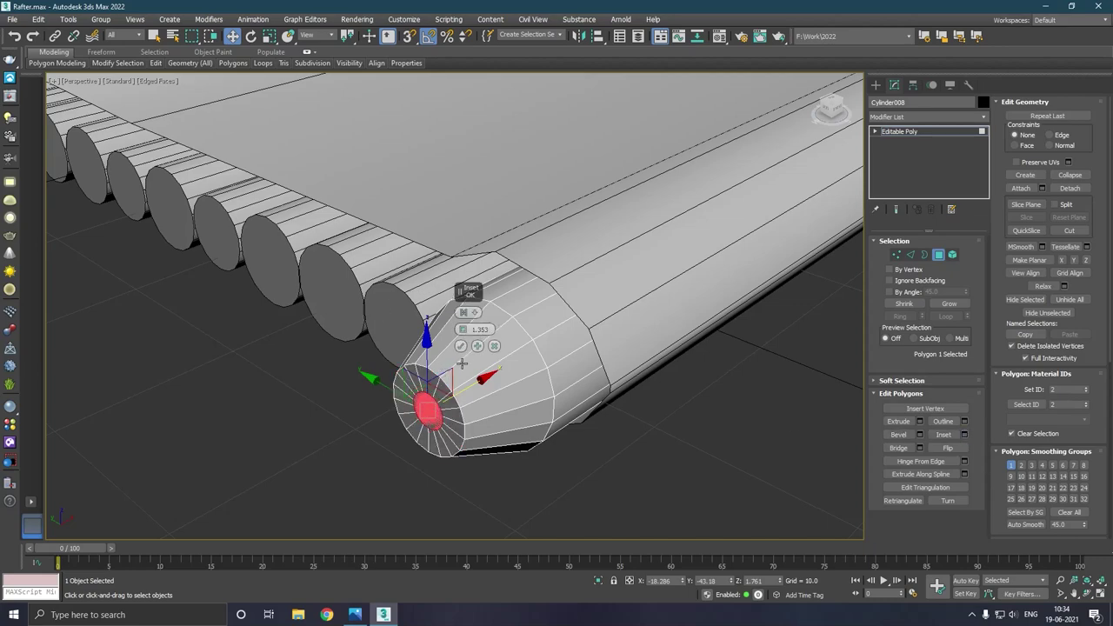
pyautogui.click(460, 346)
pyautogui.moveTo(489, 381); pyautogui.dragTo(414, 414)
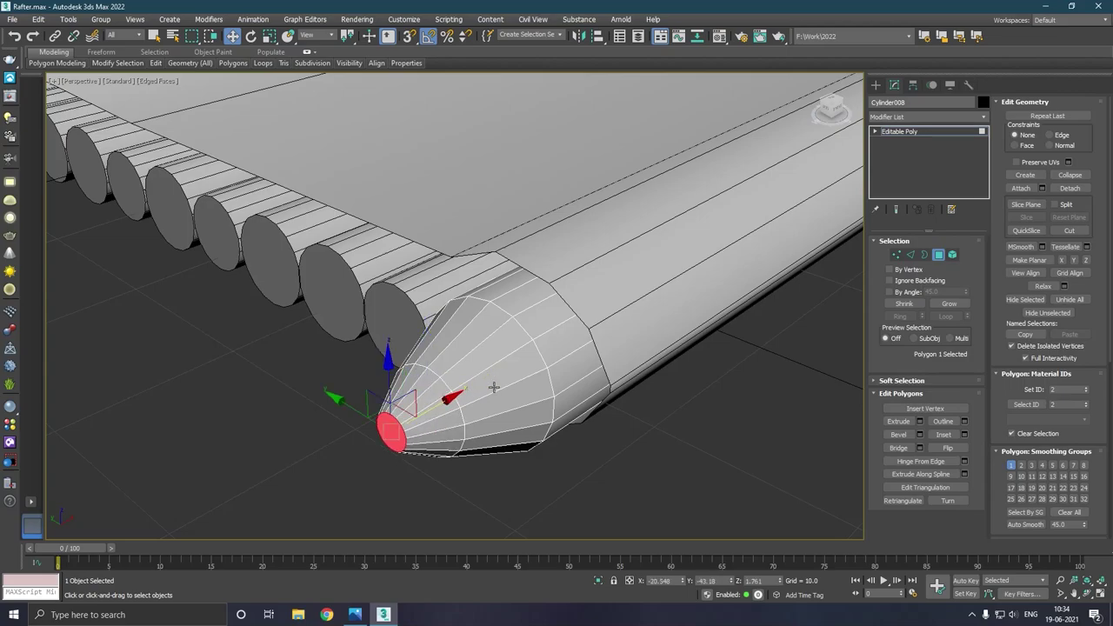
pyautogui.keyDown('alt'); pyautogui.moveTo(493, 387); pyautogui.dragTo(498, 414, button='middle'); pyautogui.keyUp('alt')
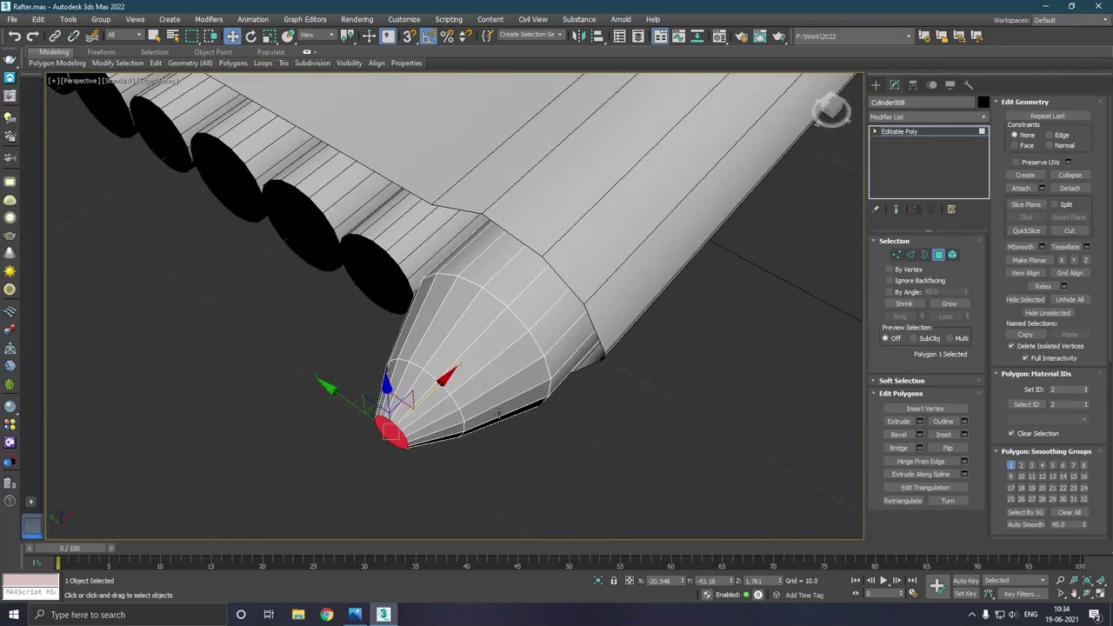
pyautogui.keyDown('alt'); pyautogui.moveTo(540, 396); pyautogui.dragTo(563, 363, button='middle'); pyautogui.keyUp('alt')
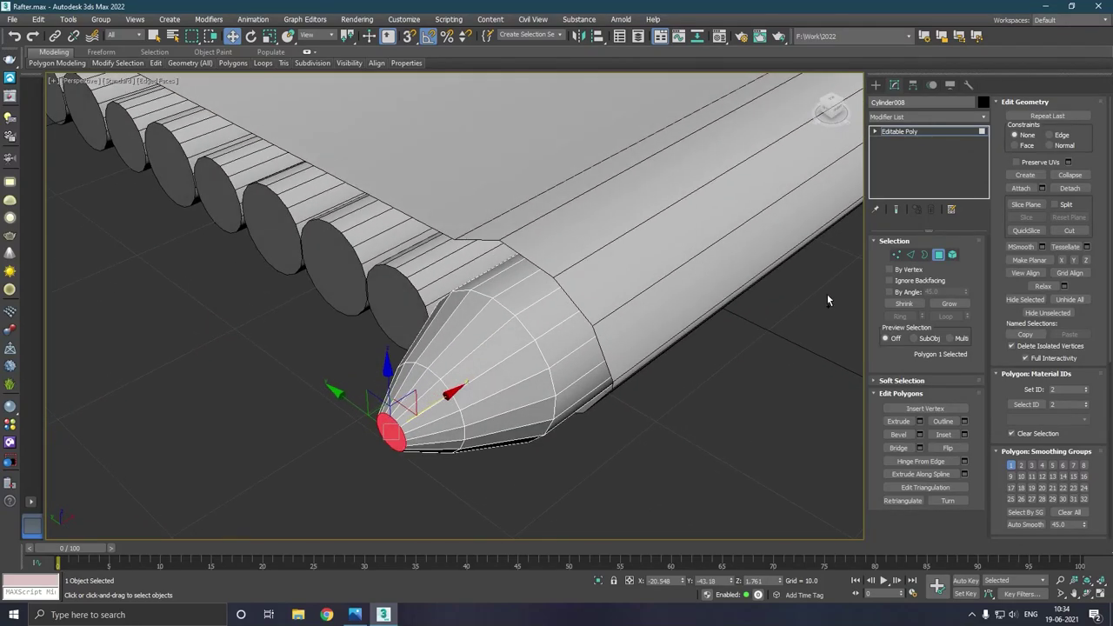
pyautogui.click(898, 255)
# - Select the vertex at the log's tip and nudge it slightly
pyautogui.click(407, 447)
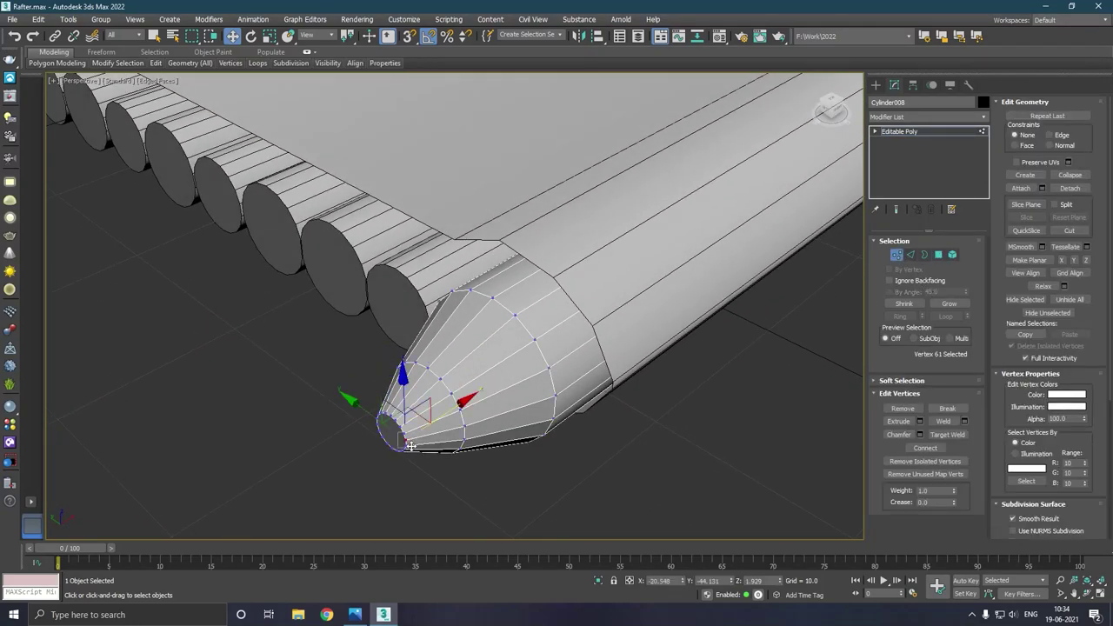
pyautogui.keyDown('alt'); pyautogui.moveTo(433, 439); pyautogui.dragTo(454, 418, button='middle'); pyautogui.keyUp('alt')
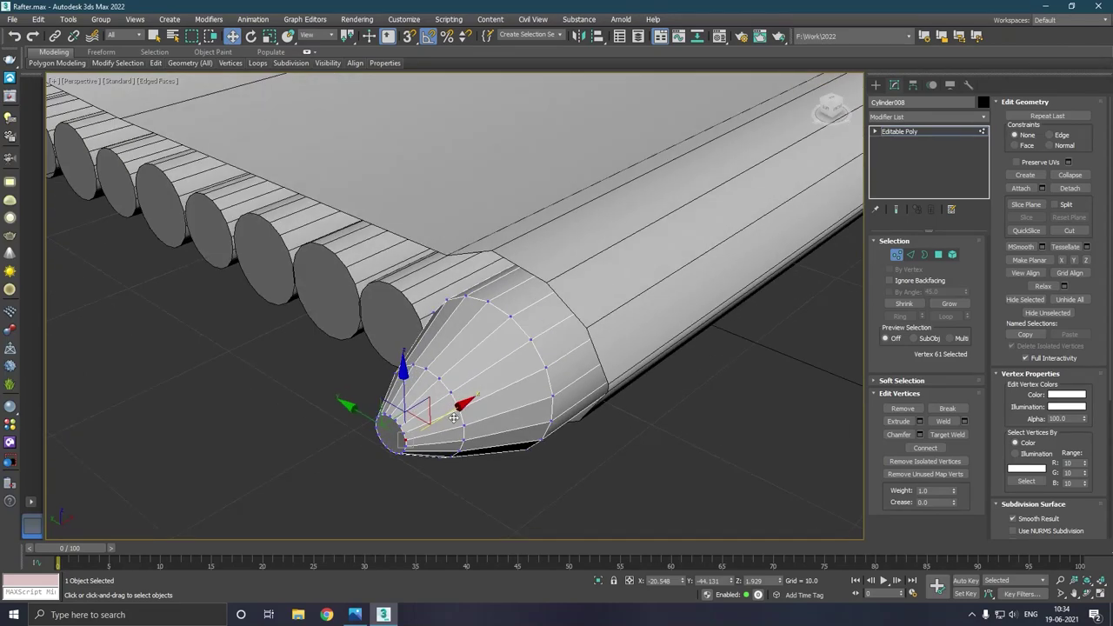
pyautogui.scroll(2, 391, 446)
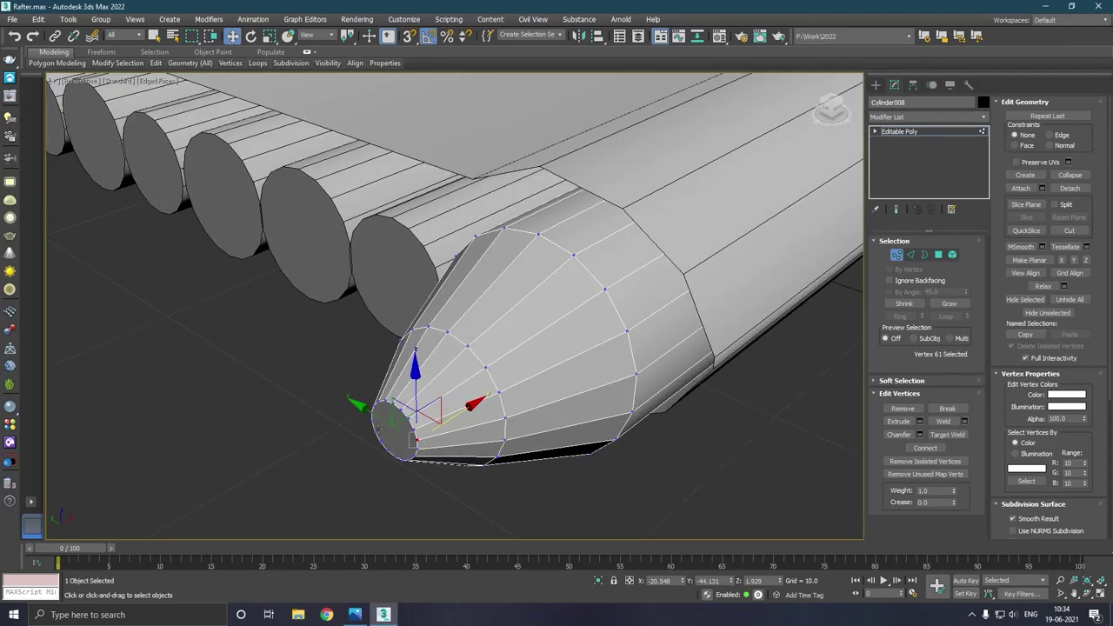
pyautogui.keyDown('ctrl'); pyautogui.click(377, 428); pyautogui.keyUp('ctrl')
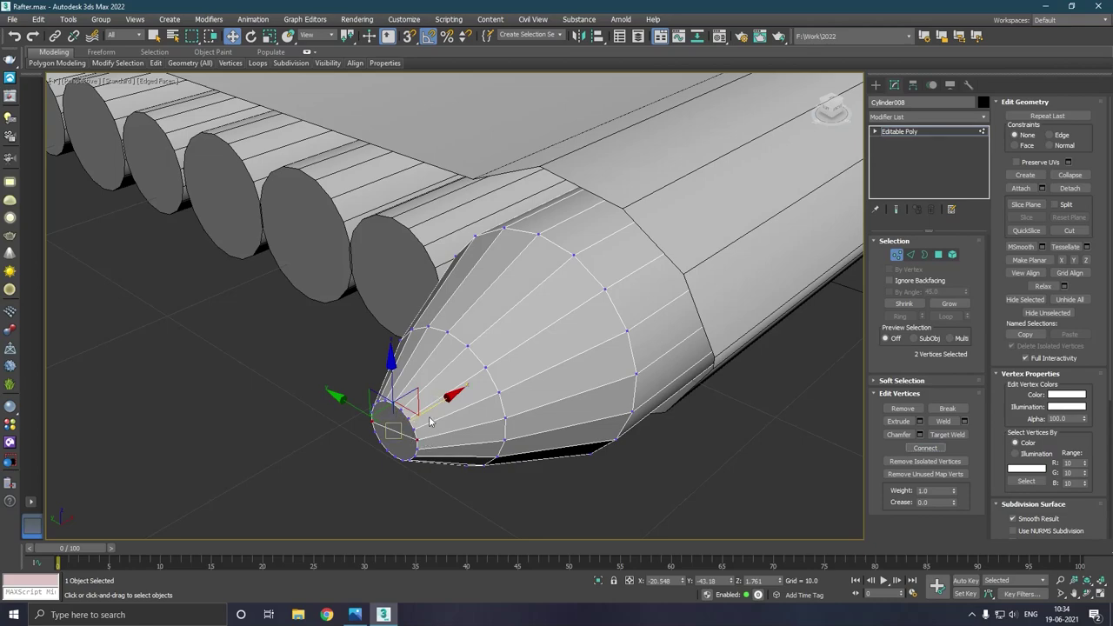
pyautogui.click(421, 447)
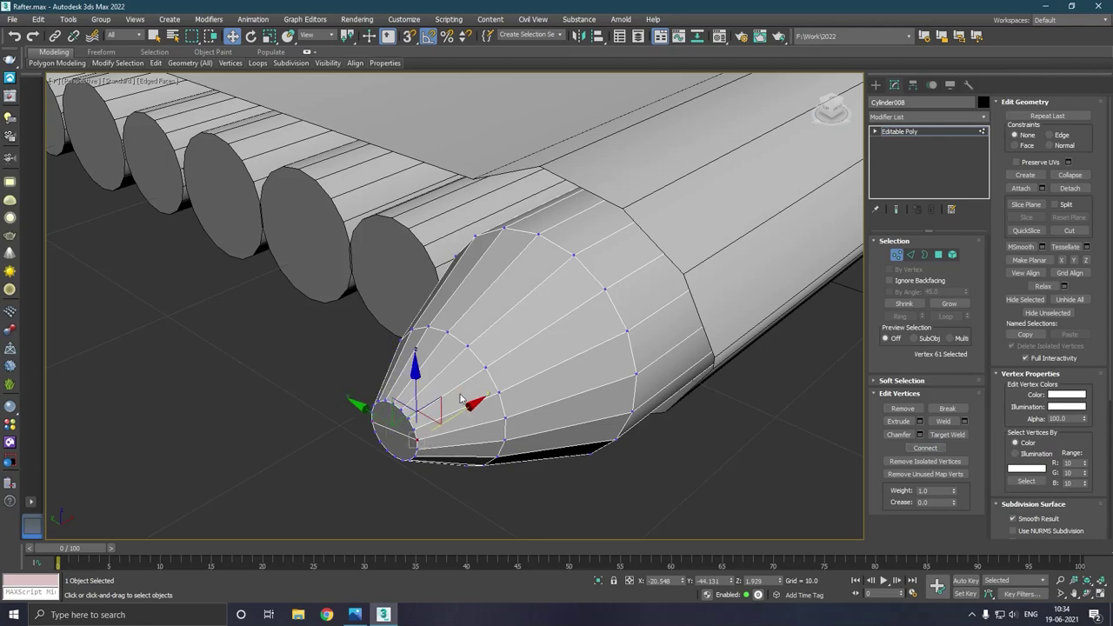
pyautogui.moveTo(456, 423); pyautogui.dragTo(463, 422)
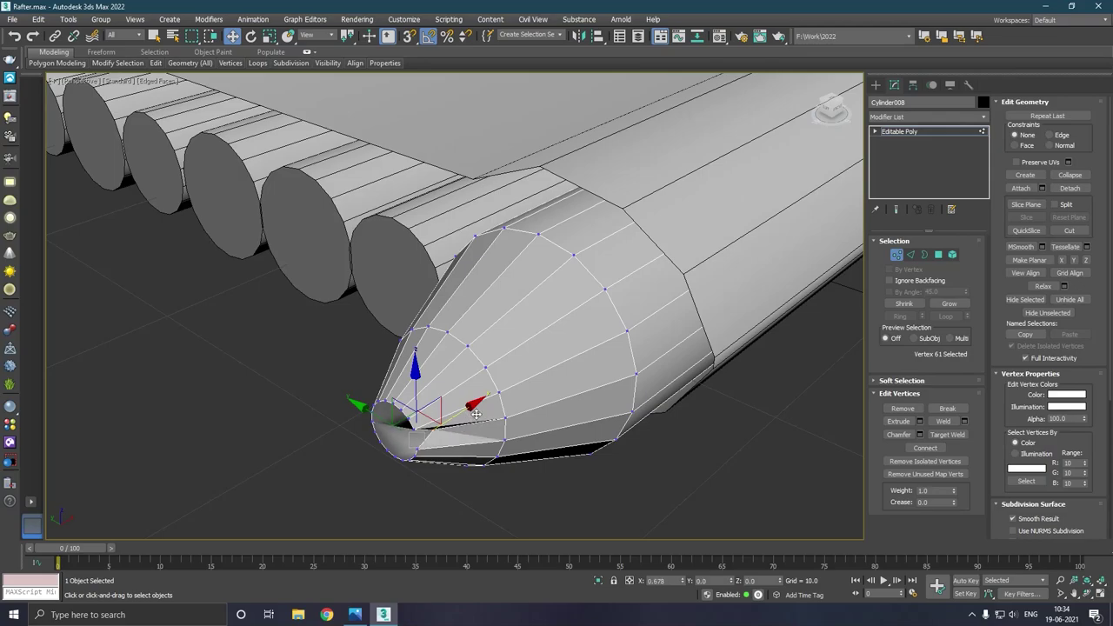
pyautogui.moveTo(463, 422)
pyautogui.keyDown('alt'); pyautogui.mouseDown(button='middle')
pyautogui.moveTo(525, 391)
pyautogui.moveTo(550, 351)
pyautogui.moveTo(644, 375)
pyautogui.moveTo(559, 425)
pyautogui.mouseUp(button='middle'); pyautogui.keyUp('alt')
pyautogui.scroll(2, 407, 457)
pyautogui.moveTo(407, 458)
pyautogui.keyDown('alt'); pyautogui.mouseDown(button='middle')
pyautogui.moveTo(423, 436)
pyautogui.moveTo(441, 449)
pyautogui.mouseUp(button='middle'); pyautogui.keyUp('alt')
# - Move individual rim vertices near the tip upward and along X
pyautogui.click(401, 448)
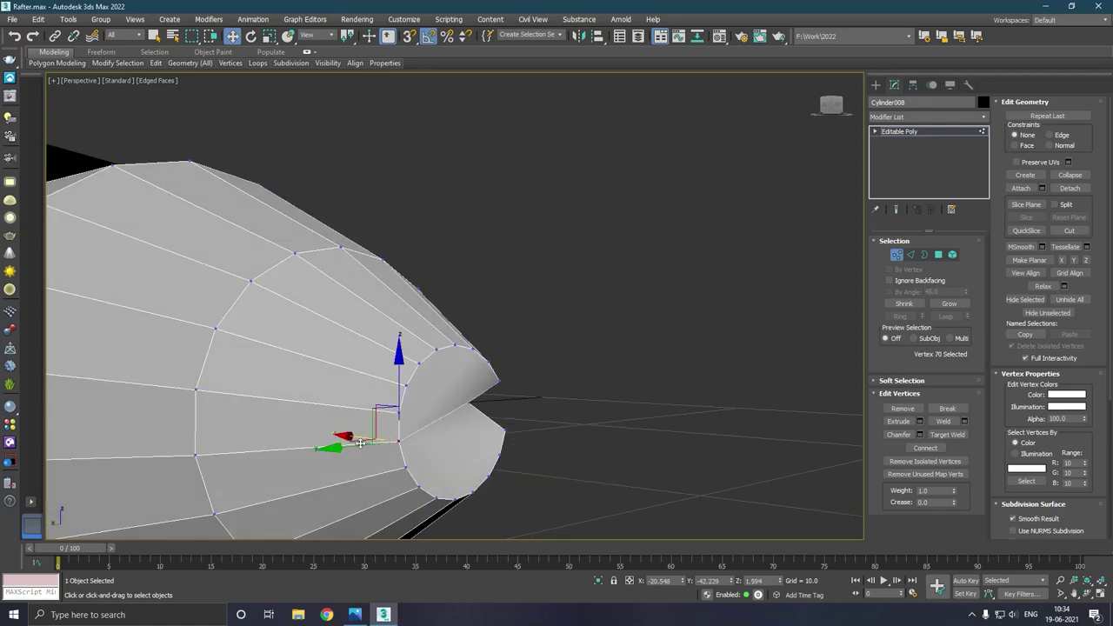
pyautogui.moveTo(361, 444); pyautogui.dragTo(376, 410)
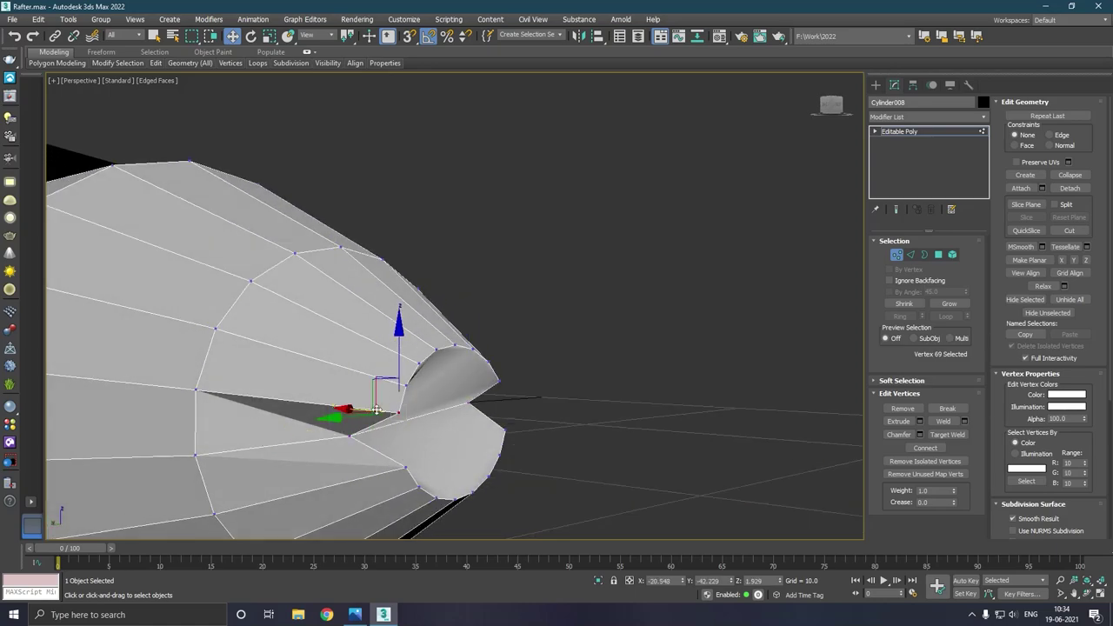
pyautogui.moveTo(346, 411); pyautogui.dragTo(296, 409)
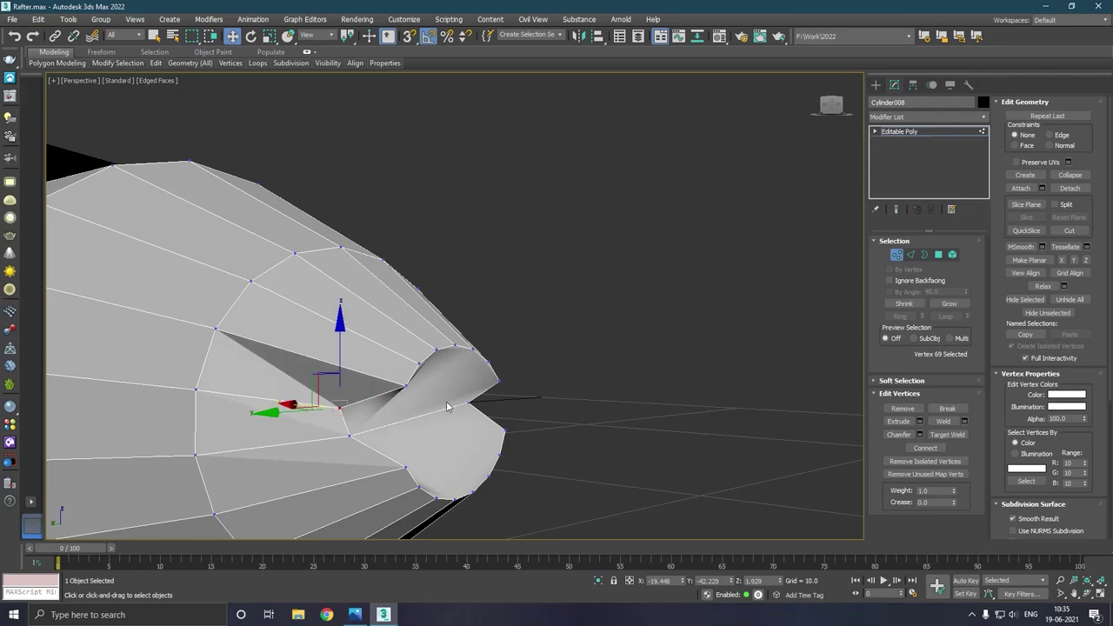
pyautogui.scroll(-2, 447, 407)
pyautogui.moveTo(448, 407)
pyautogui.keyDown('alt'); pyautogui.mouseDown(button='middle')
pyautogui.moveTo(500, 412)
pyautogui.moveTo(396, 436)
pyautogui.mouseUp(button='middle'); pyautogui.keyUp('alt')
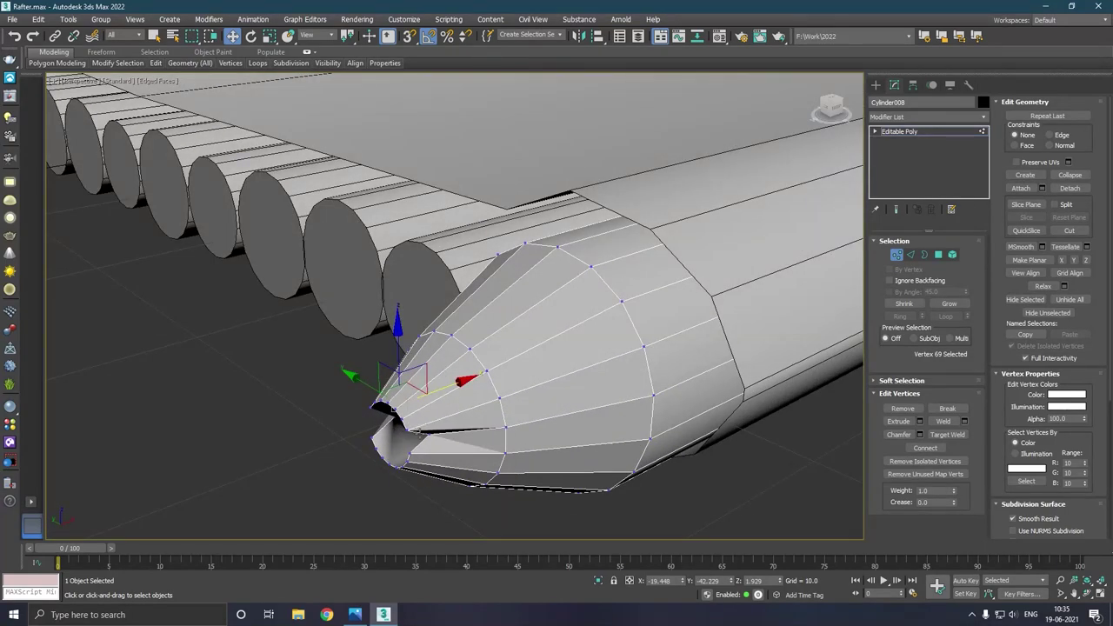
pyautogui.keyDown('alt'); pyautogui.click(413, 435); pyautogui.keyUp('alt')
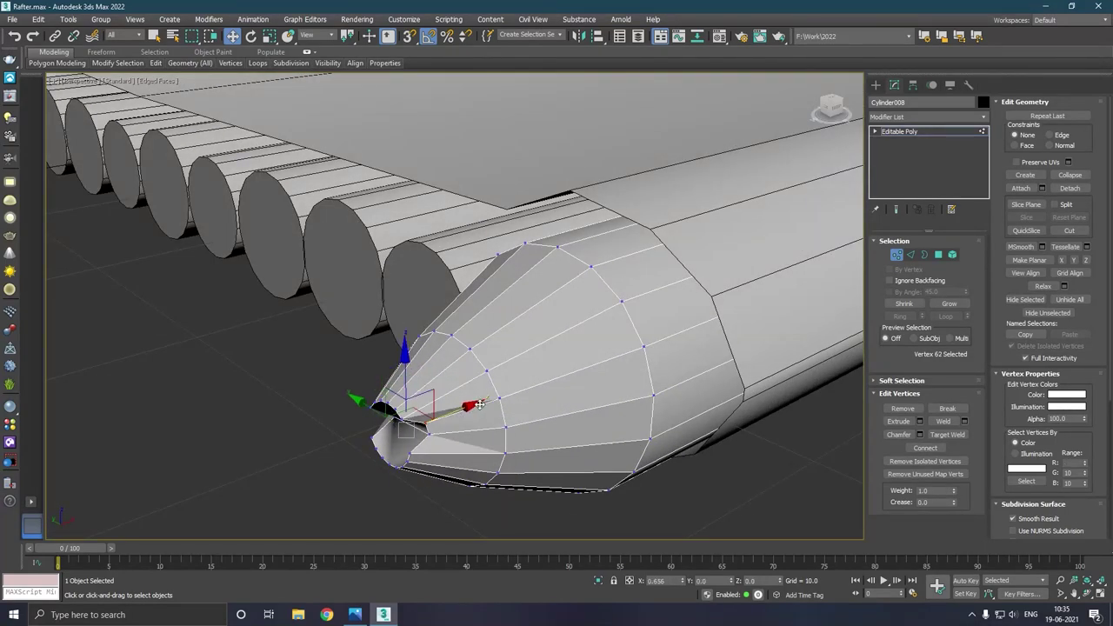
pyautogui.moveTo(459, 421); pyautogui.dragTo(483, 402)
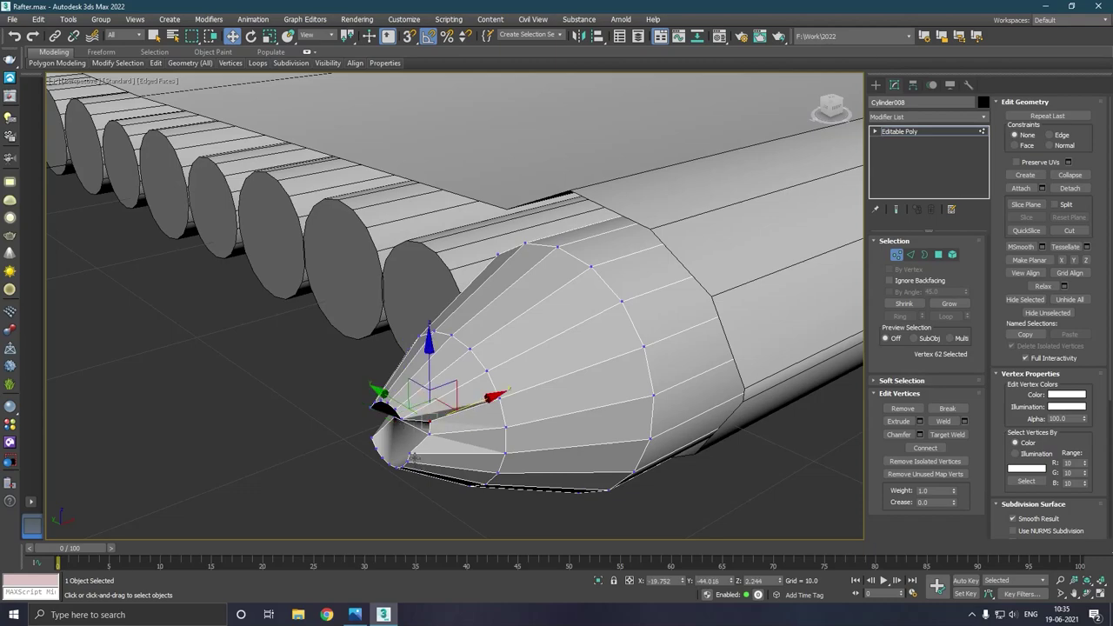
pyautogui.keyDown('ctrl'); pyautogui.click(405, 424); pyautogui.keyUp('ctrl')
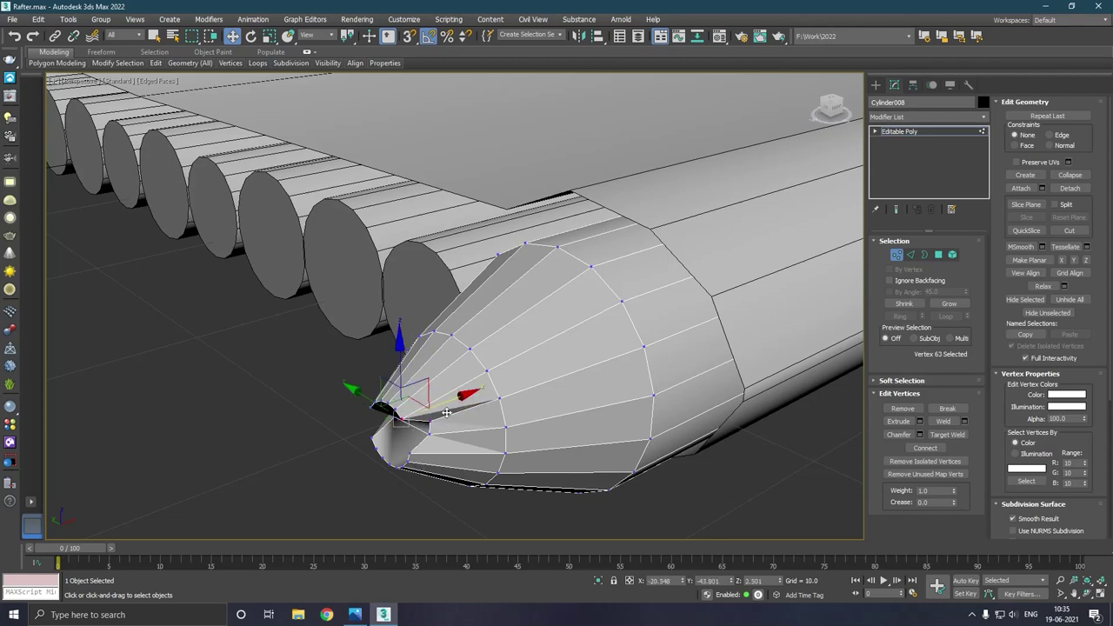
pyautogui.moveTo(446, 412); pyautogui.dragTo(462, 406)
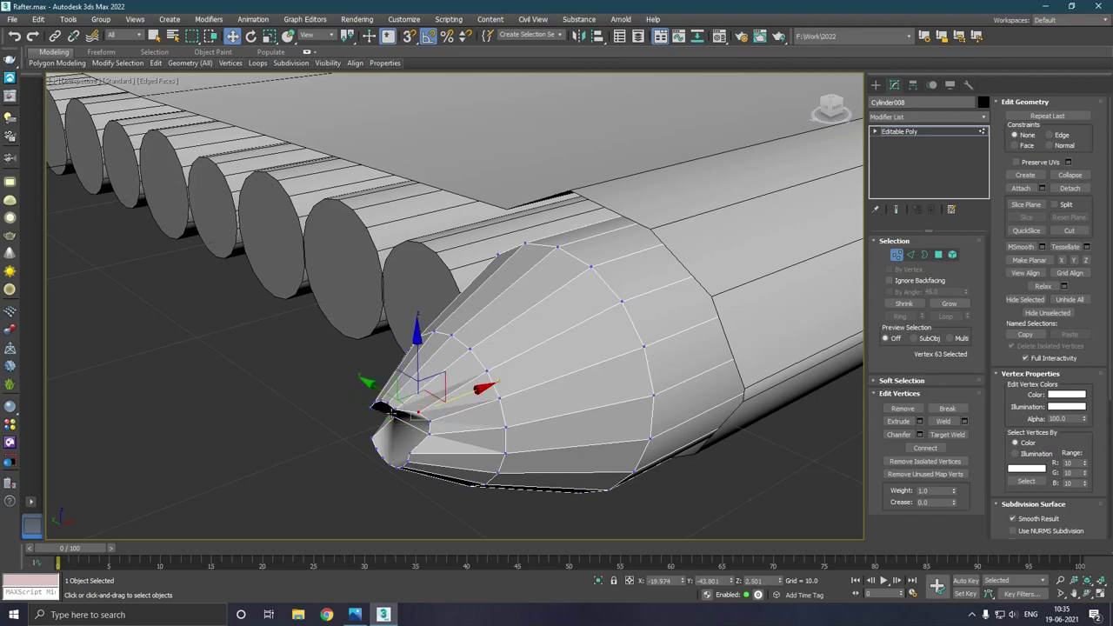
# - Pull three tip vertices up-left and adjust a neighbouring vertex to sharpen the nose
pyautogui.click(412, 405)
pyautogui.moveTo(458, 422)
pyautogui.keyDown('alt'); pyautogui.mouseDown(button='middle')
pyautogui.moveTo(526, 406)
pyautogui.moveTo(438, 435)
pyautogui.mouseUp(button='middle'); pyautogui.keyUp('alt')
pyautogui.scroll(2, 402, 428)
pyautogui.click(385, 440)
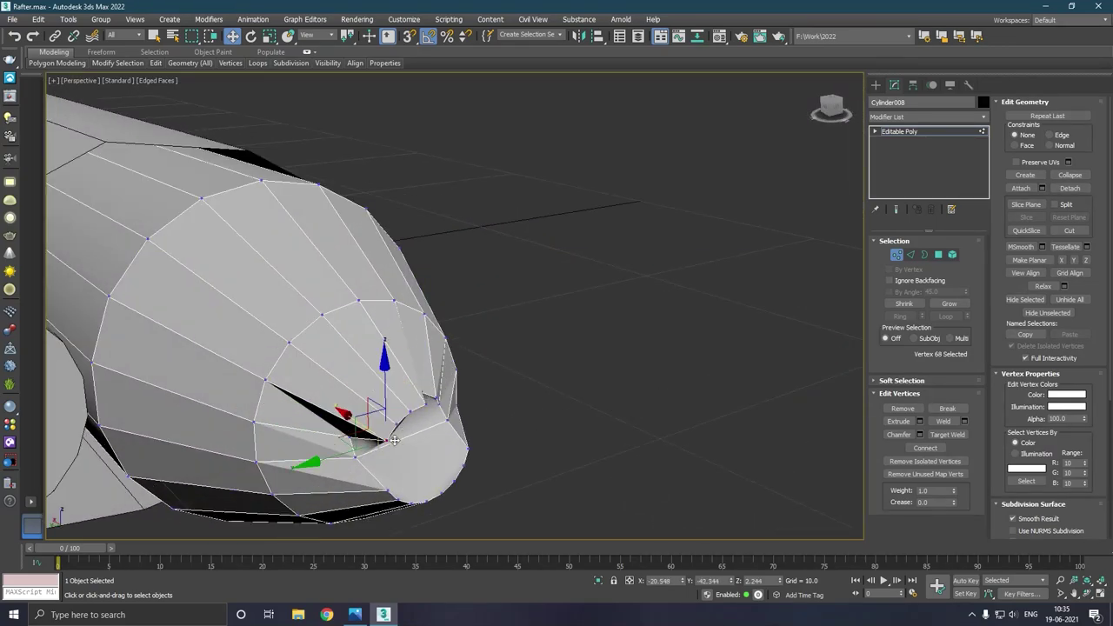
pyautogui.keyDown('ctrl'); pyautogui.click(411, 413); pyautogui.keyUp('ctrl')
pyautogui.keyDown('ctrl'); pyautogui.click(423, 415); pyautogui.keyUp('ctrl')
pyautogui.moveTo(366, 410); pyautogui.dragTo(332, 389)
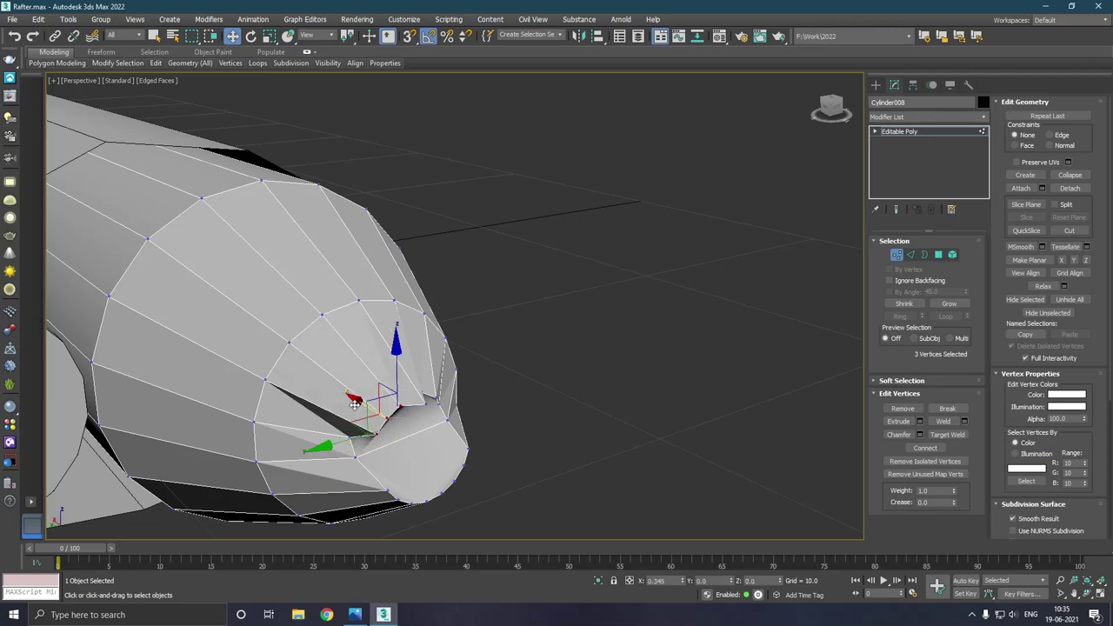
pyautogui.keyDown('alt'); pyautogui.moveTo(469, 432); pyautogui.dragTo(388, 448, button='middle'); pyautogui.keyUp('alt')
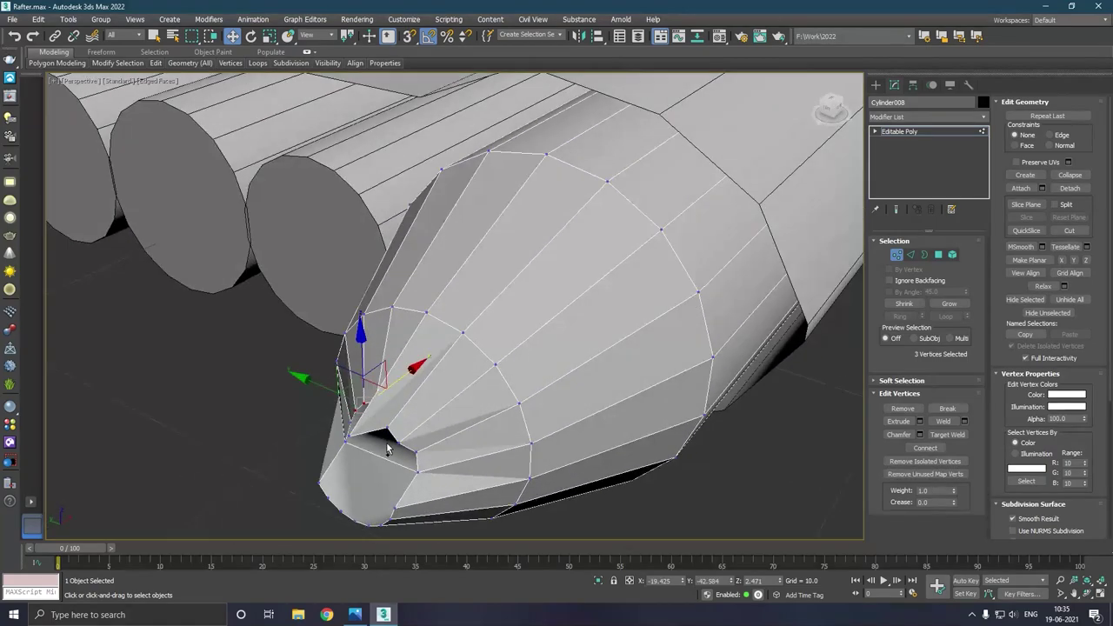
pyautogui.click(354, 443)
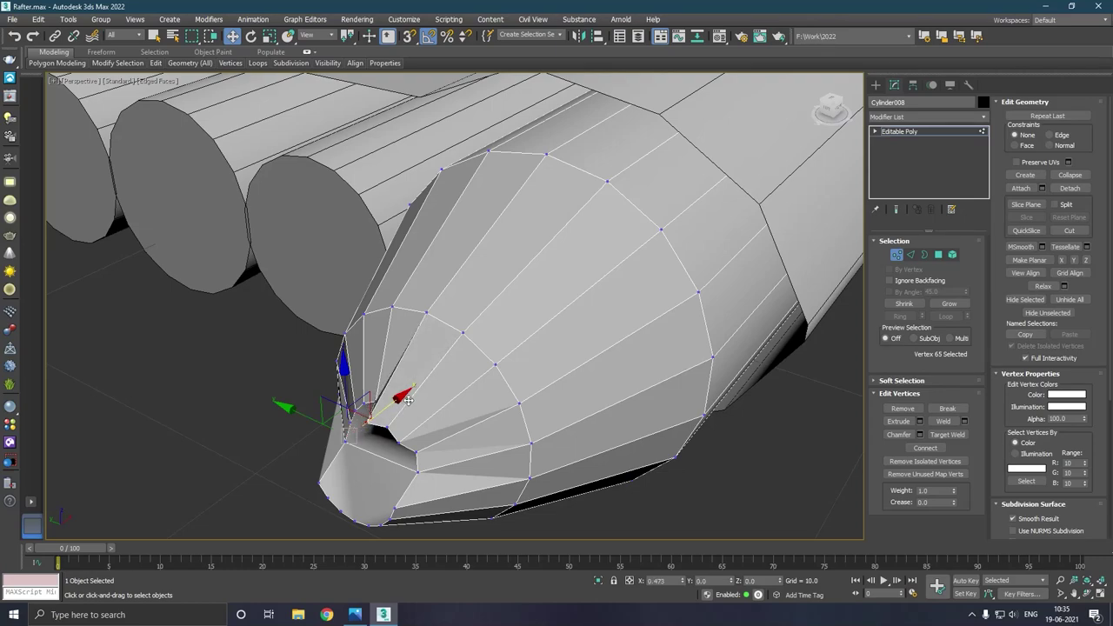
pyautogui.moveTo(402, 428)
pyautogui.mouseDown()
pyautogui.moveTo(429, 389)
pyautogui.moveTo(417, 407)
pyautogui.mouseUp()
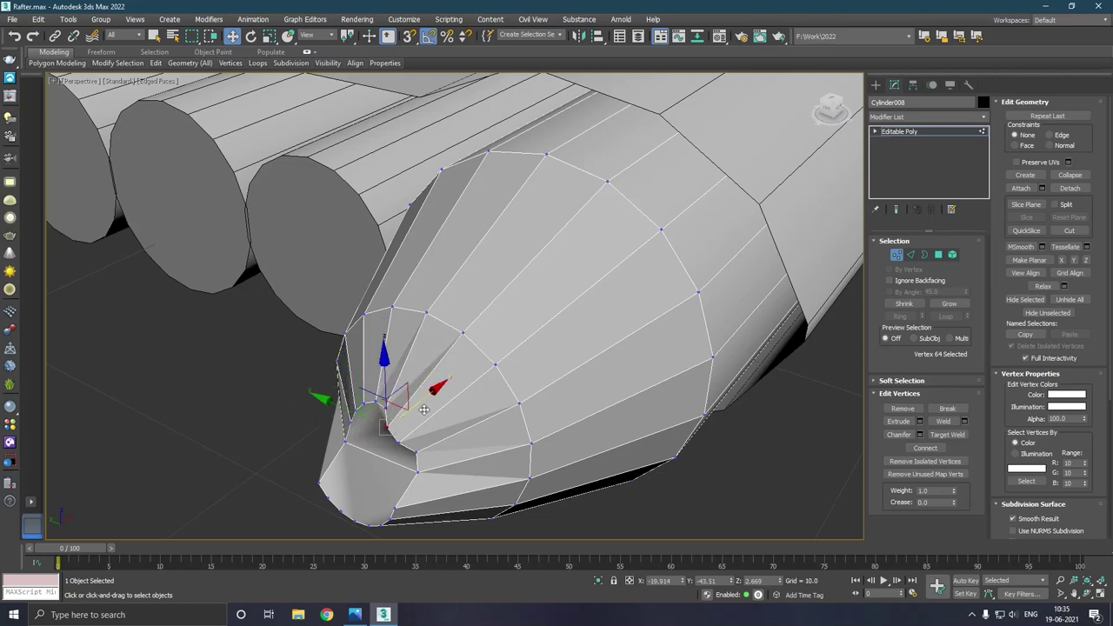
pyautogui.click(401, 442)
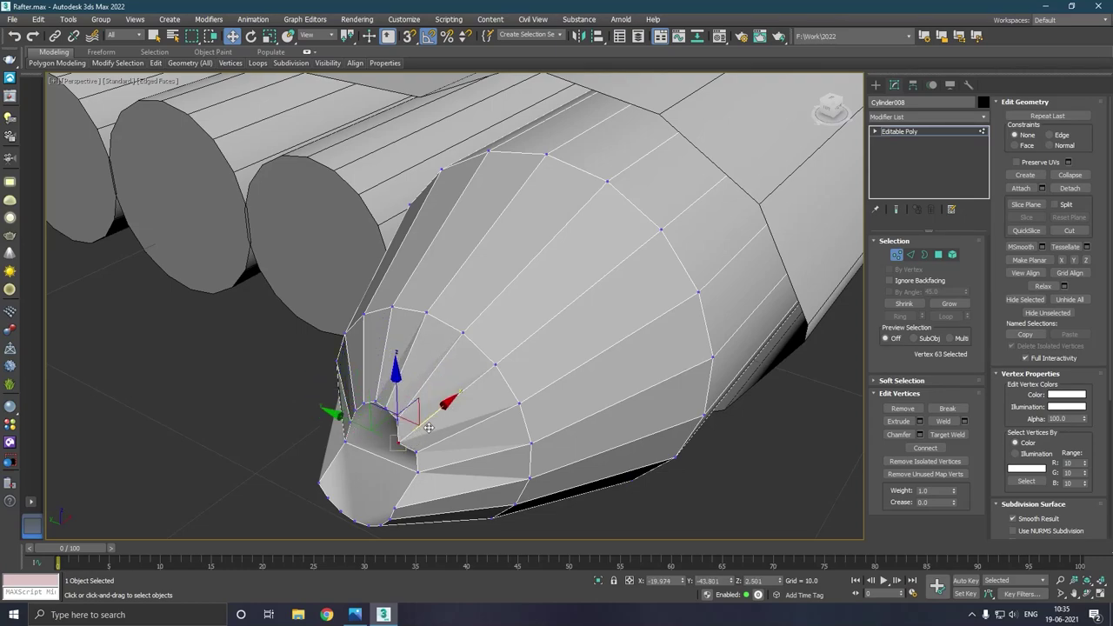
pyautogui.moveTo(435, 437)
pyautogui.keyDown('alt'); pyautogui.mouseDown(button='middle')
pyautogui.moveTo(547, 441)
pyautogui.moveTo(387, 453)
pyautogui.mouseUp(button='middle'); pyautogui.keyUp('alt')
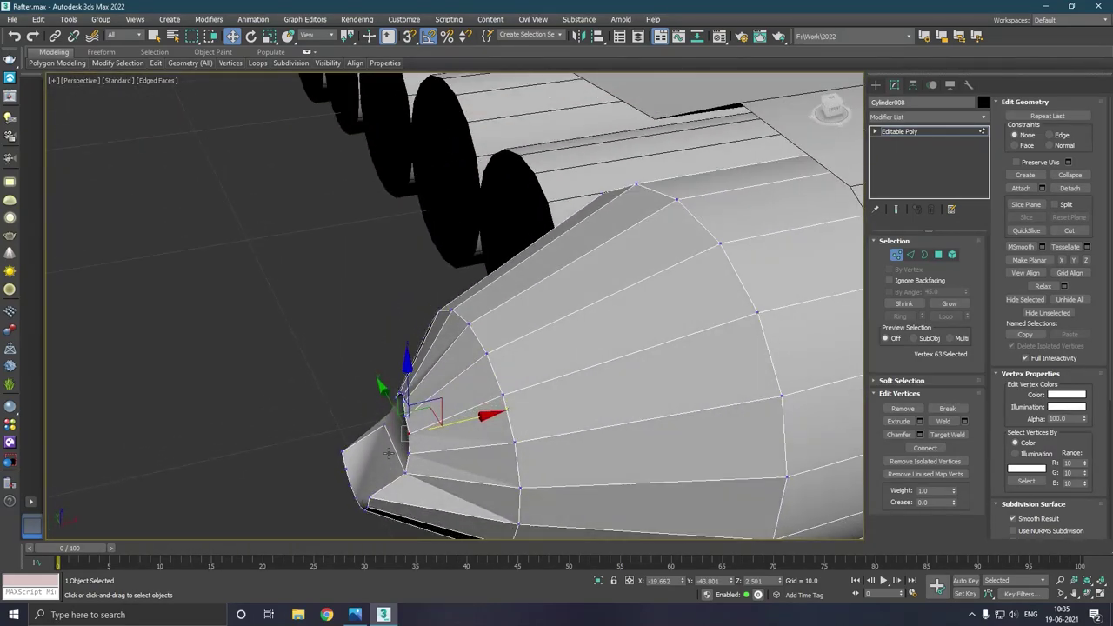
# - Move the two lower-left tip vertices down-left to finish the pointed nose
pyautogui.click(374, 500)
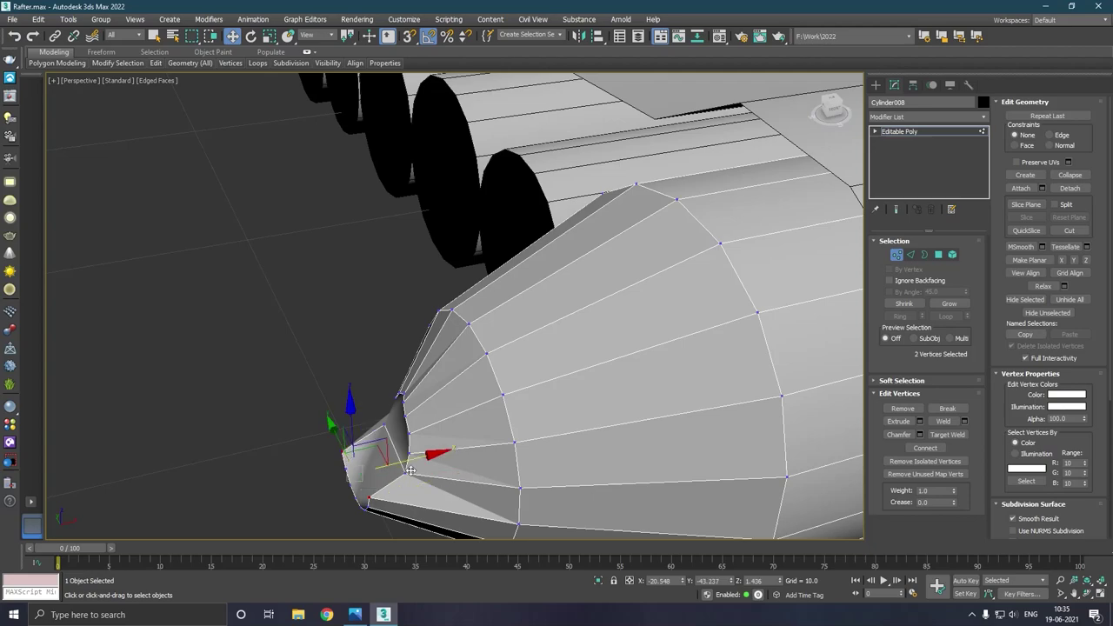
pyautogui.keyDown('ctrl'); pyautogui.click(392, 491); pyautogui.keyUp('ctrl')
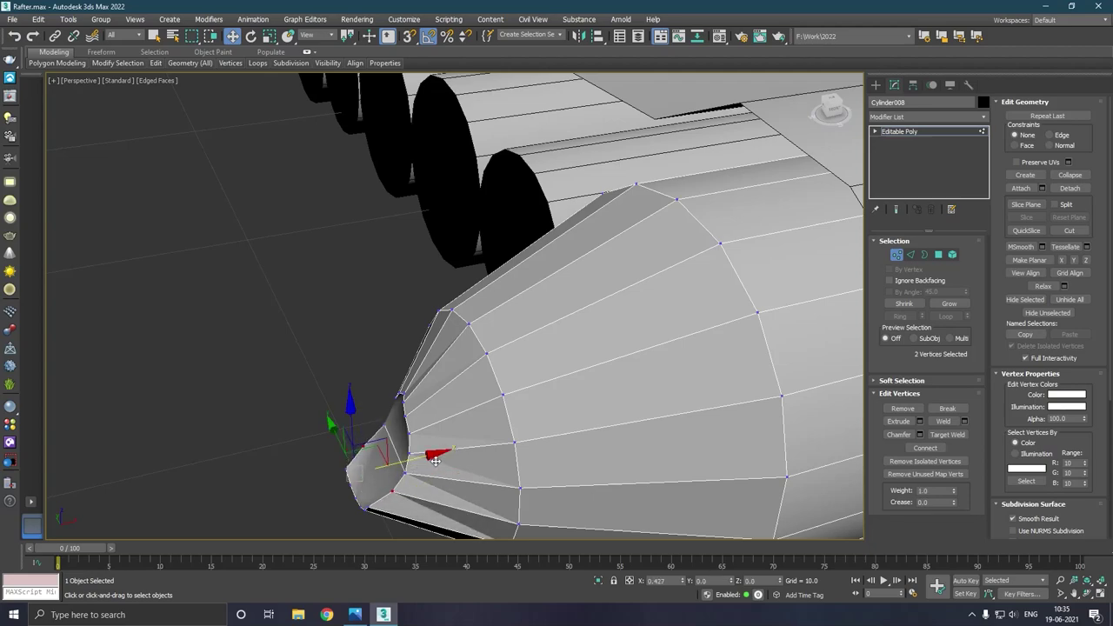
pyautogui.moveTo(434, 461); pyautogui.dragTo(364, 503)
pyautogui.moveTo(395, 452)
pyautogui.mouseDown()
pyautogui.moveTo(374, 474)
pyautogui.moveTo(430, 471)
pyautogui.mouseUp()
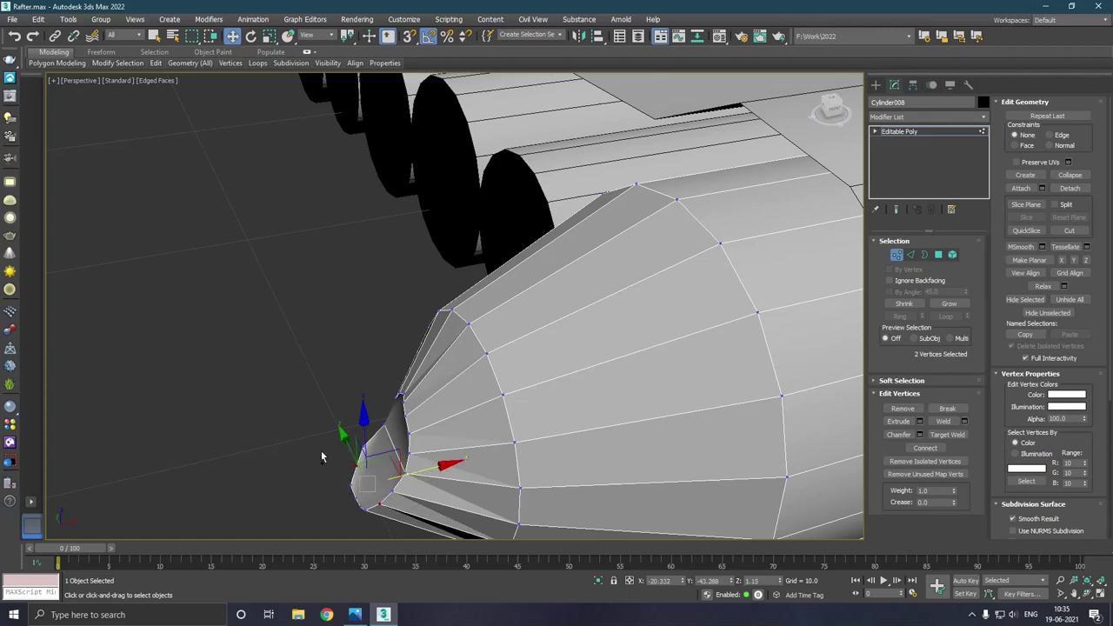
pyautogui.moveTo(430, 471)
pyautogui.keyDown('alt'); pyautogui.mouseDown(button='middle')
pyautogui.moveTo(564, 419)
pyautogui.moveTo(601, 435)
pyautogui.moveTo(572, 461)
pyautogui.moveTo(383, 465)
pyautogui.moveTo(418, 477)
pyautogui.mouseUp(button='middle'); pyautogui.keyUp('alt')
pyautogui.scroll(-5, 388, 471)
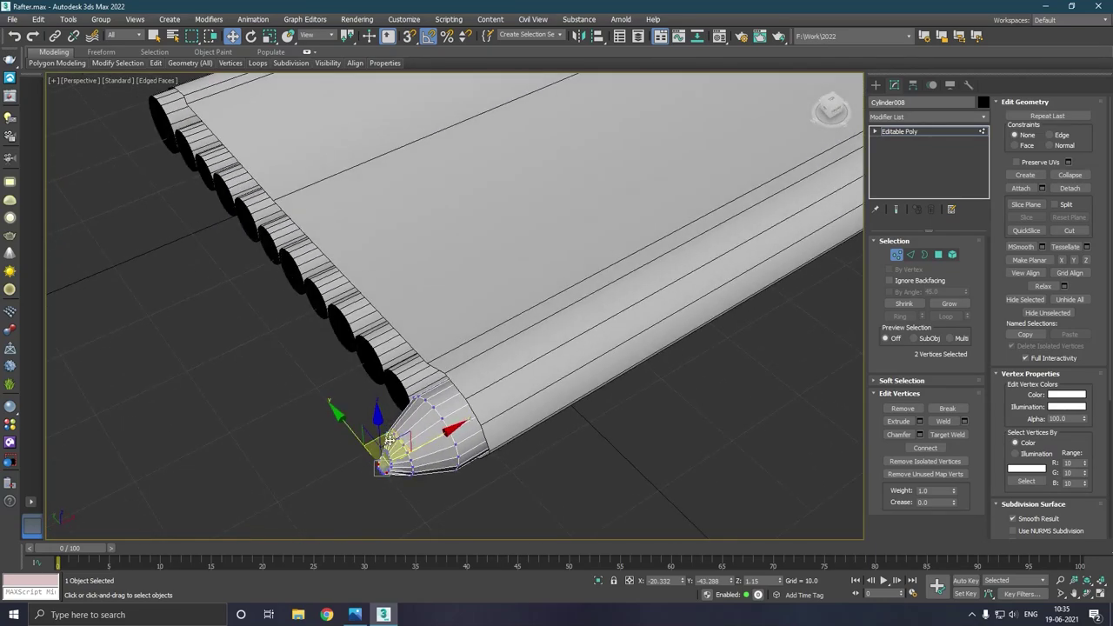
# - Leave Vertex mode and preview the log with Use NURMS, then turn NURMS back off
pyautogui.click(905, 133)
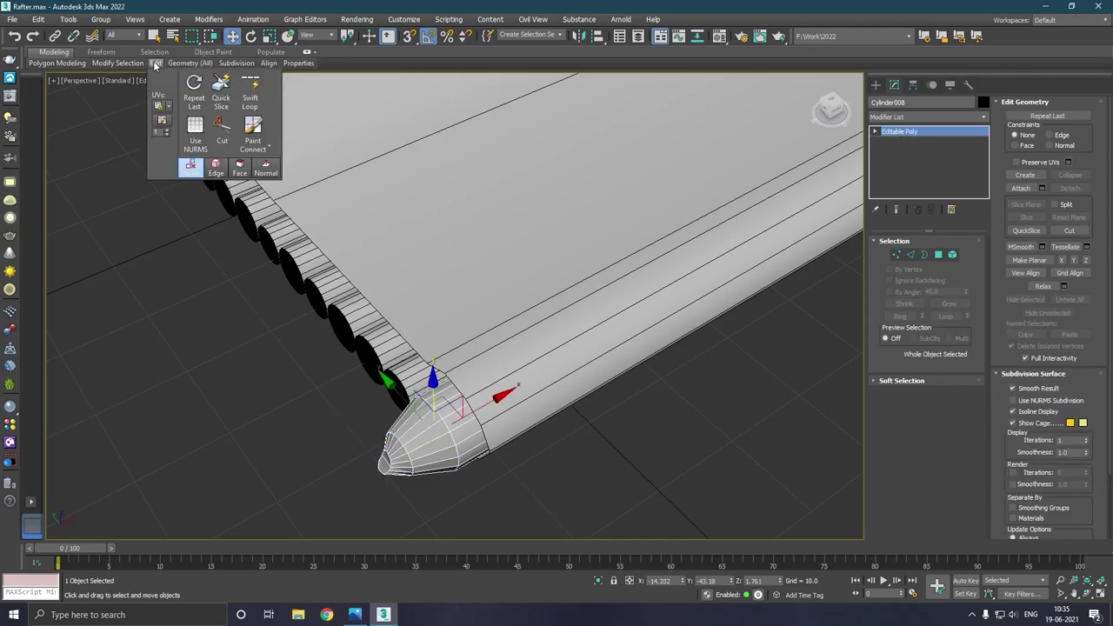
pyautogui.click(195, 126)
pyautogui.scroll(-5, 495, 335)
pyautogui.moveTo(495, 335)
pyautogui.keyDown('alt'); pyautogui.mouseDown(button='middle')
pyautogui.moveTo(496, 348)
pyautogui.moveTo(497, 334)
pyautogui.moveTo(470, 348)
pyautogui.mouseUp(button='middle'); pyautogui.keyUp('alt')
pyautogui.scroll(5, 498, 335)
pyautogui.scroll(-2, 470, 348)
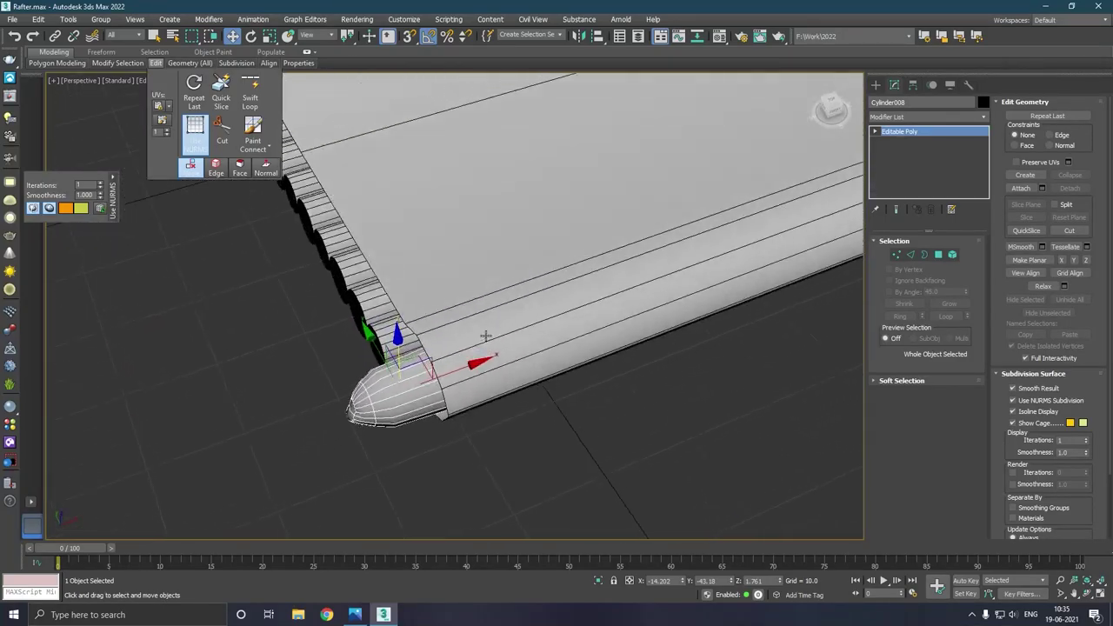
pyautogui.moveTo(424, 254)
pyautogui.keyDown('alt'); pyautogui.mouseDown(button='middle')
pyautogui.moveTo(440, 226)
pyautogui.moveTo(473, 213)
pyautogui.moveTo(441, 234)
pyautogui.mouseUp(button='middle'); pyautogui.keyUp('alt')
pyautogui.click(155, 62)
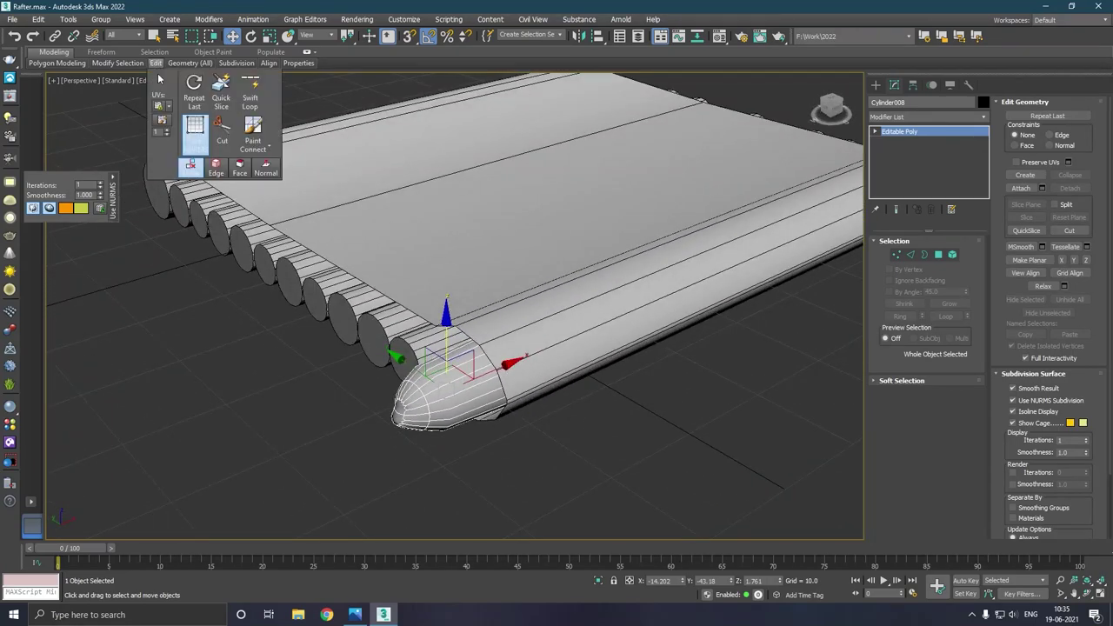
pyautogui.click(191, 161)
# - Clear all smoothing groups on the log's pointed nose element
pyautogui.click(953, 255)
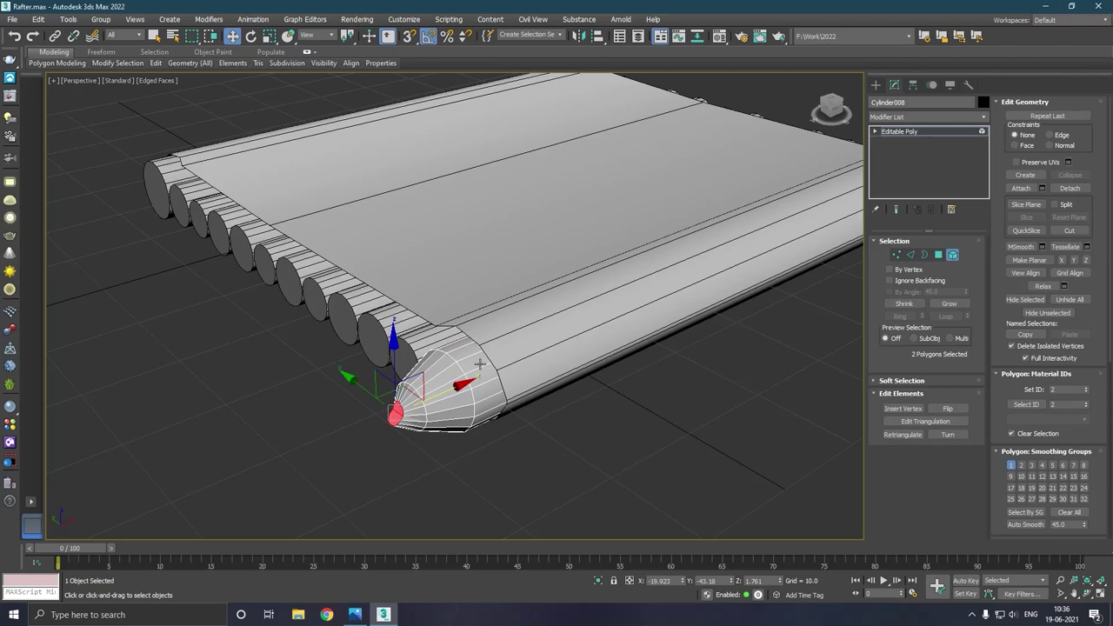
pyautogui.click(477, 366)
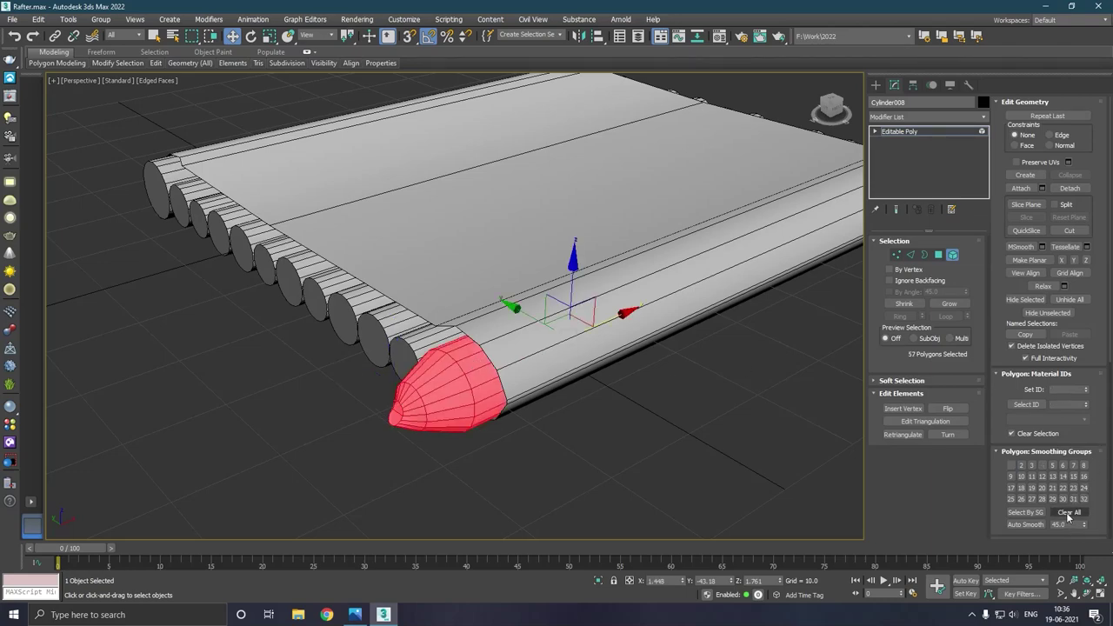
pyautogui.click(1026, 525)
# - Return to object level and leave the rafter deselected
pyautogui.click(914, 133)
pyautogui.scroll(-3, 488, 416)
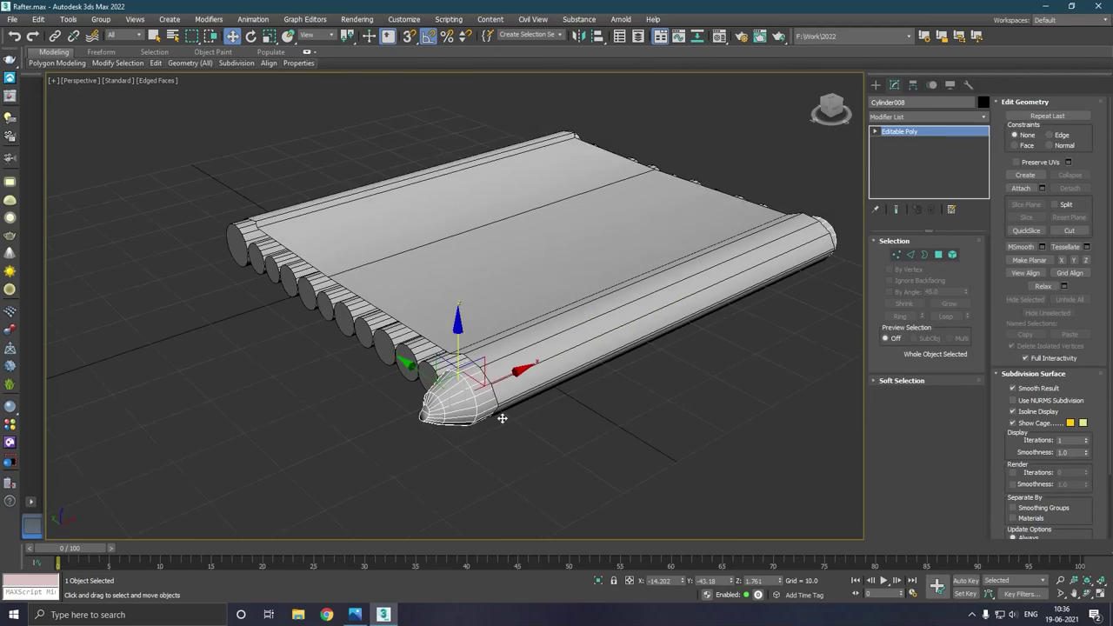
pyautogui.click(383, 468)
pyautogui.scroll(-3, 374, 468)
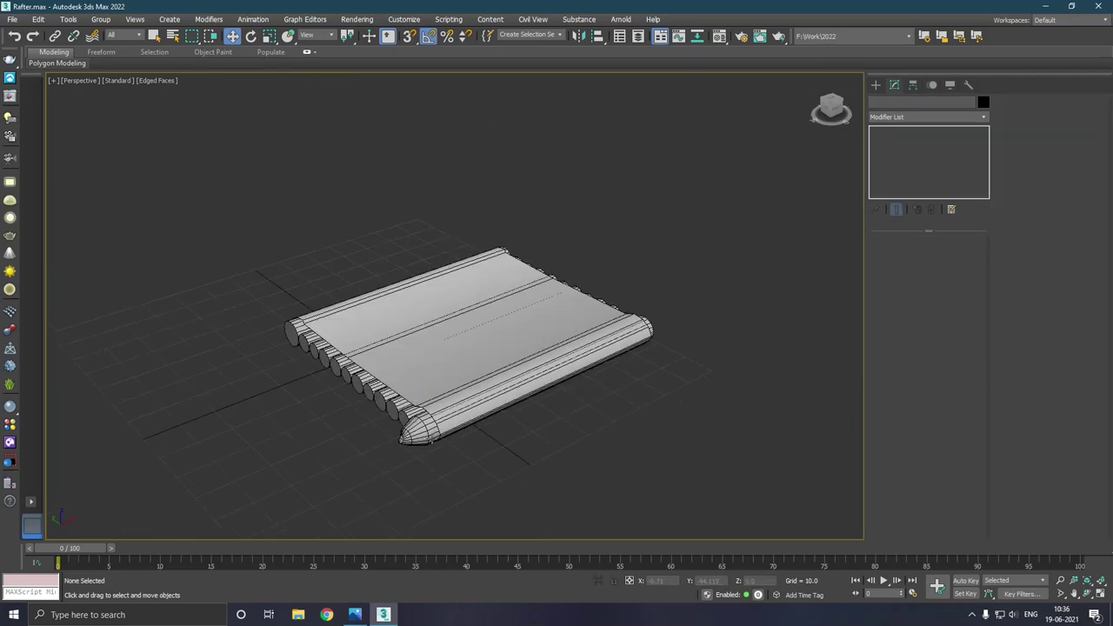
pyautogui.scroll(3, 401, 443)
pyautogui.click(396, 444)
pyautogui.scroll(-2, 358, 458)
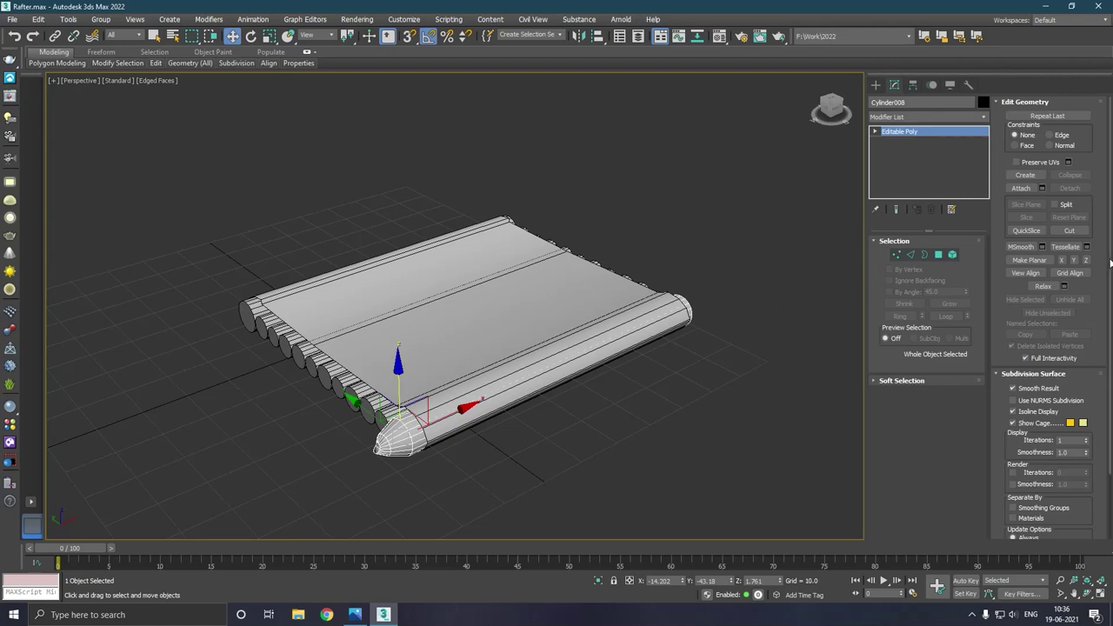
pyautogui.moveTo(528, 467)
pyautogui.keyDown('alt'); pyautogui.mouseDown(button='middle')
pyautogui.moveTo(626, 465)
pyautogui.moveTo(565, 452)
pyautogui.mouseUp(button='middle'); pyautogui.keyUp('alt')
pyautogui.scroll(2, 565, 447)
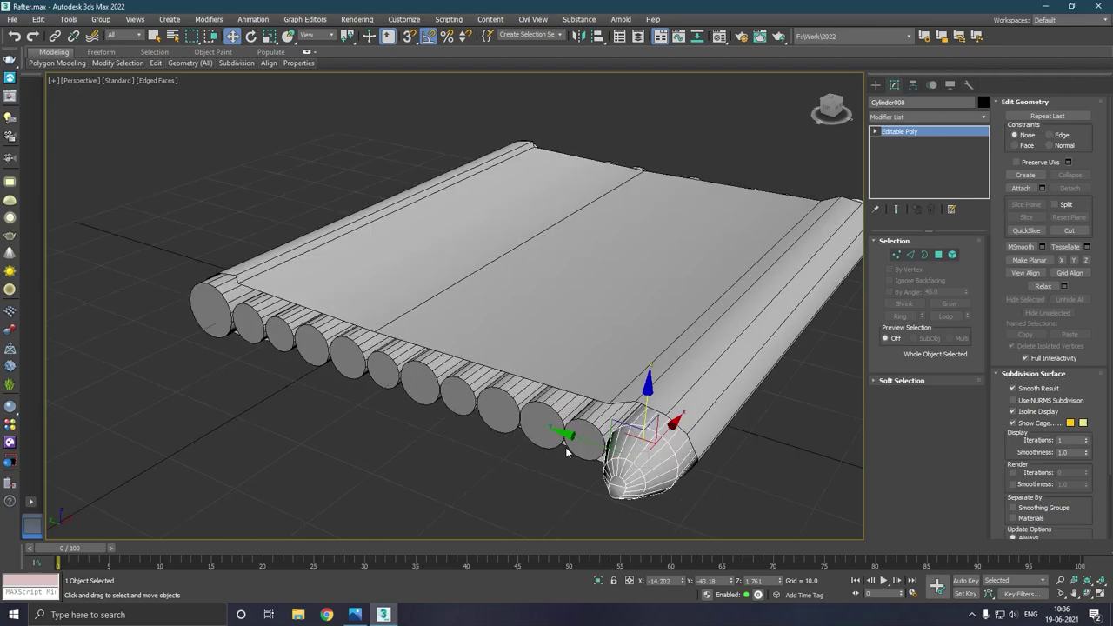
pyautogui.click(370, 435)
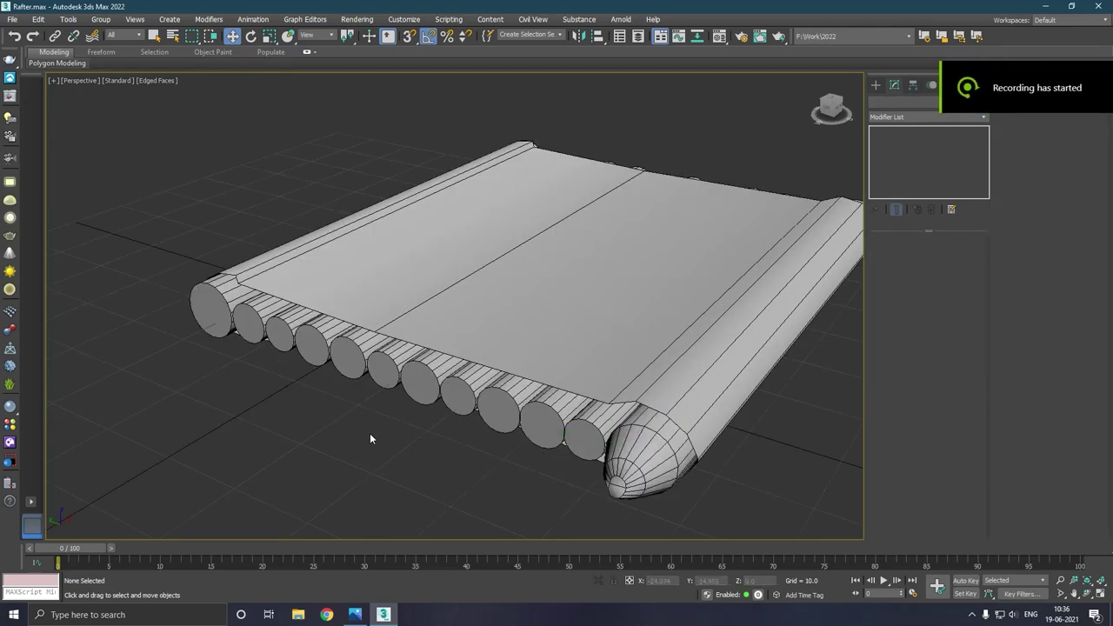
# - Switch the viewport to the Left side view and zoom in on the raft
pyautogui.press('f')
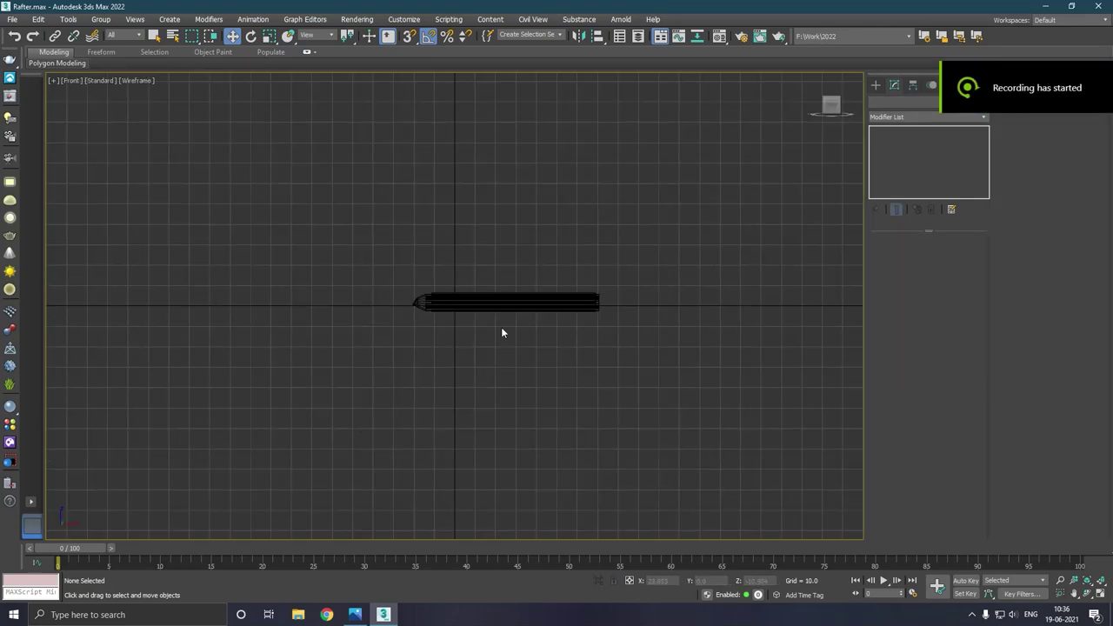
pyautogui.press('l')
pyautogui.scroll(3, 467, 300)
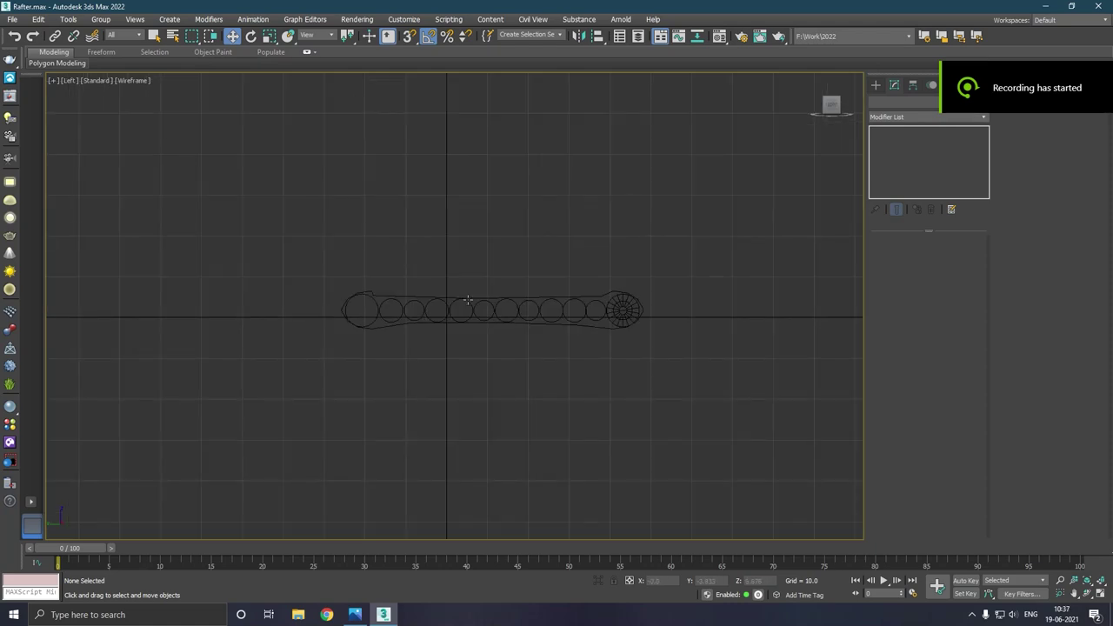
pyautogui.scroll(2, 467, 302)
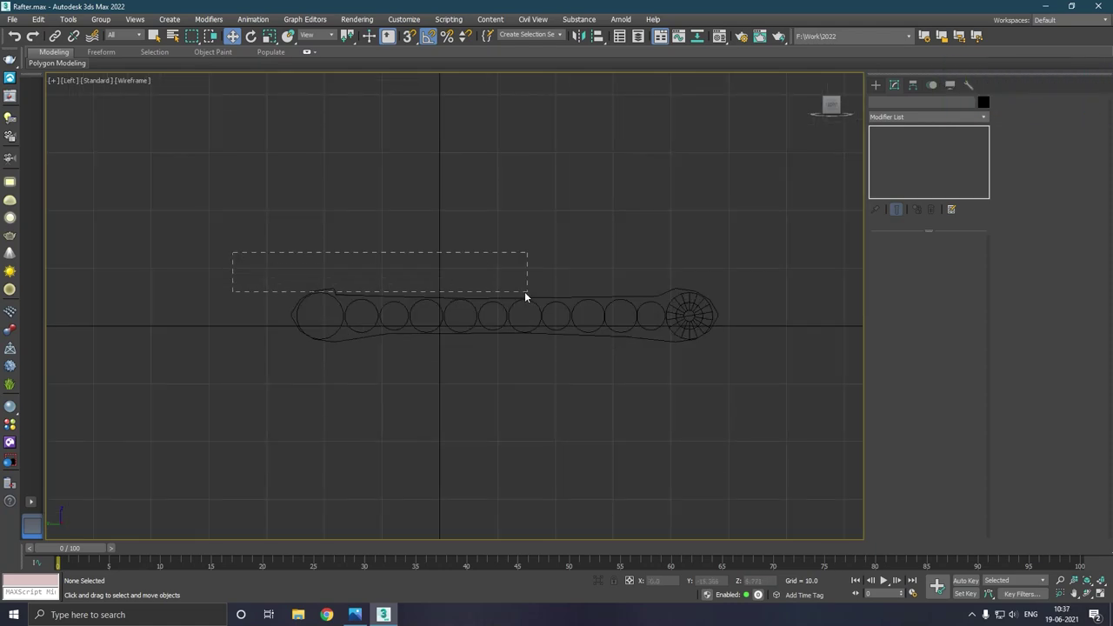
# - Draw a rectangle spline, about 9.736 by 74.374, around the rafter's side profile
pyautogui.click(877, 85)
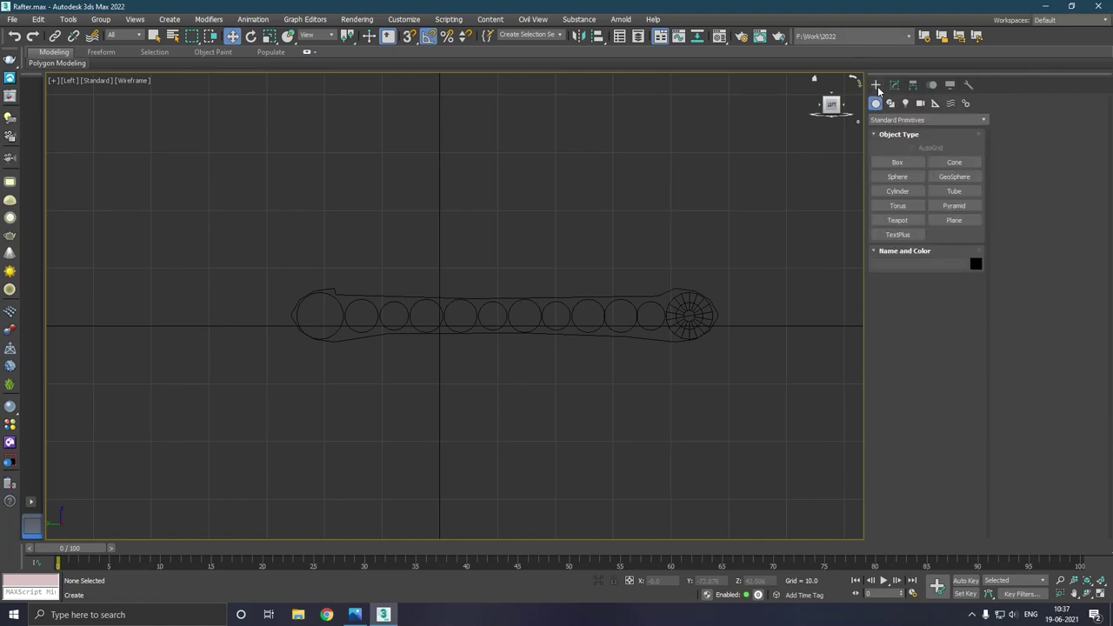
pyautogui.click(889, 104)
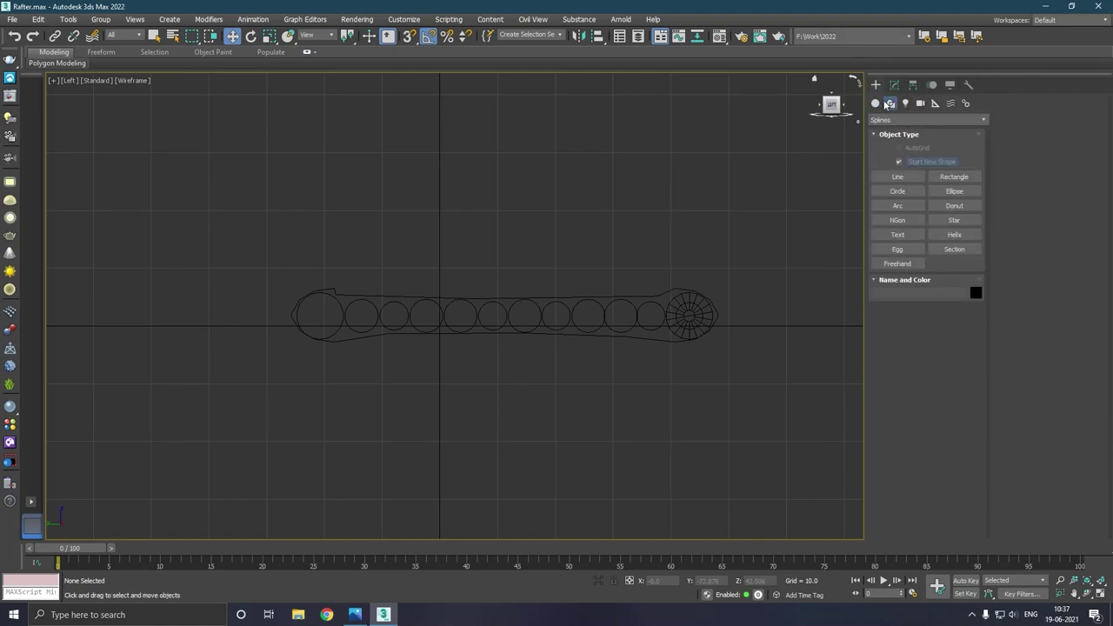
pyautogui.click(952, 177)
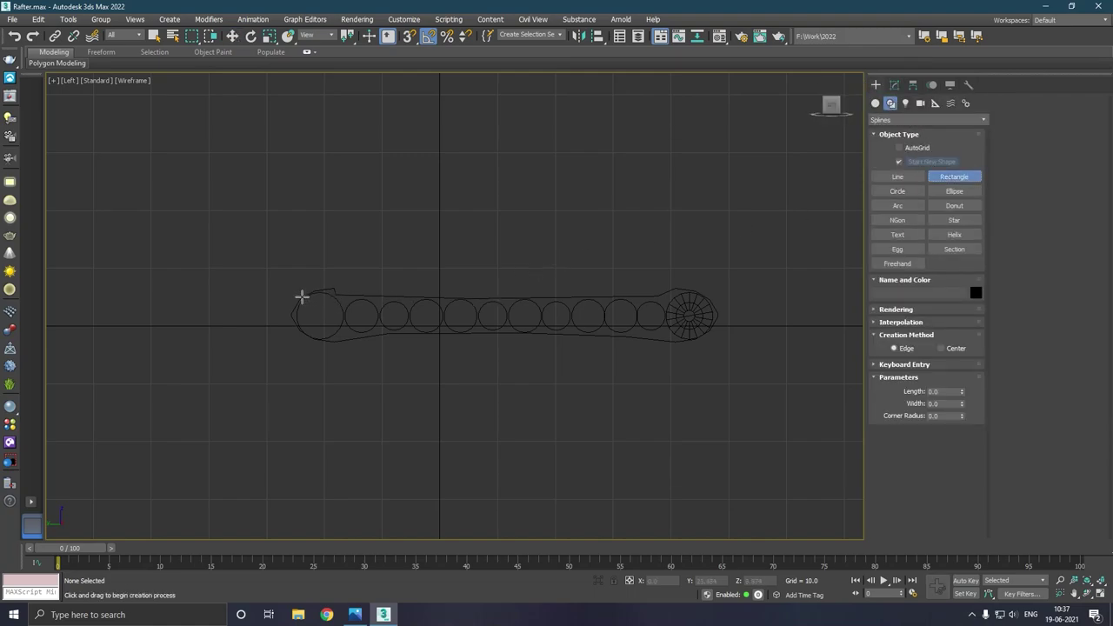
pyautogui.moveTo(291, 288); pyautogui.dragTo(722, 351)
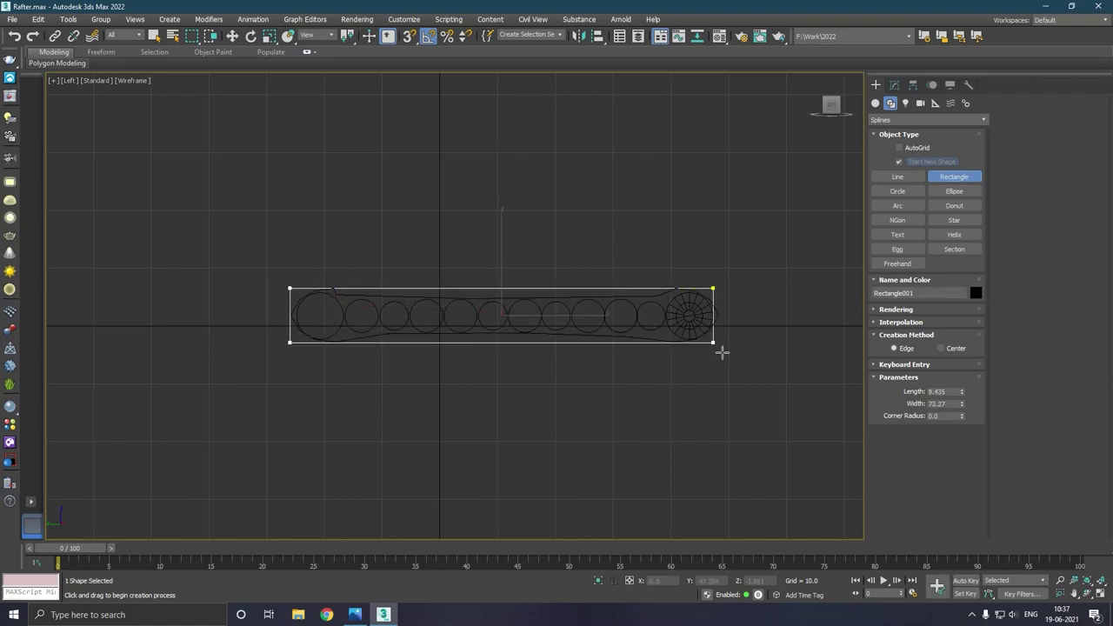
pyautogui.moveTo(722, 351); pyautogui.dragTo(728, 353)
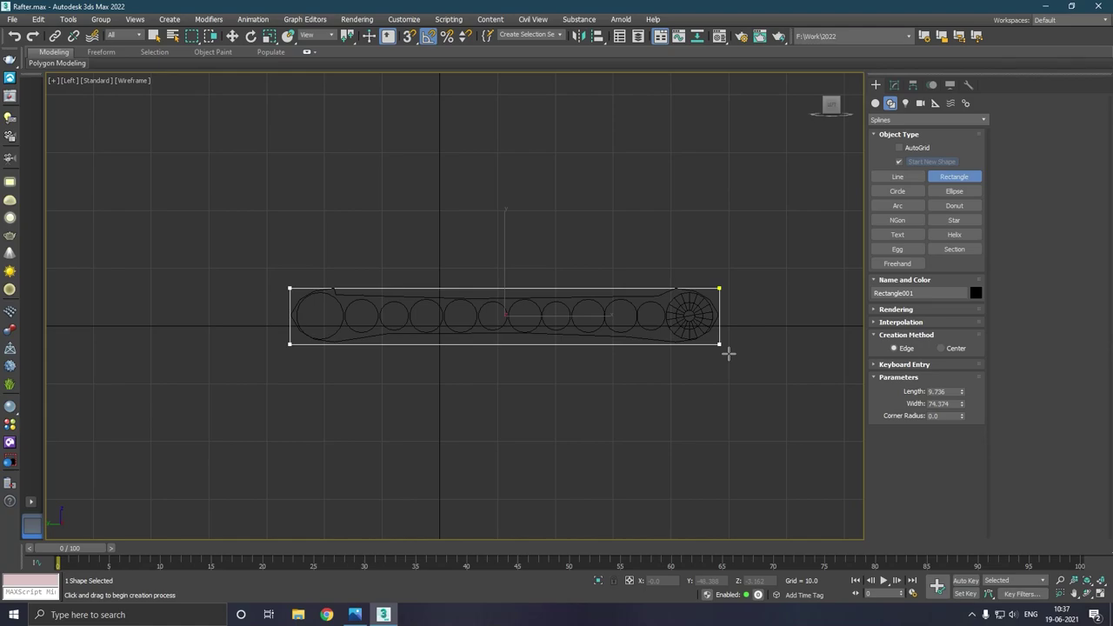
# - Convert the rectangle into an Editable Spline
pyautogui.press('w')
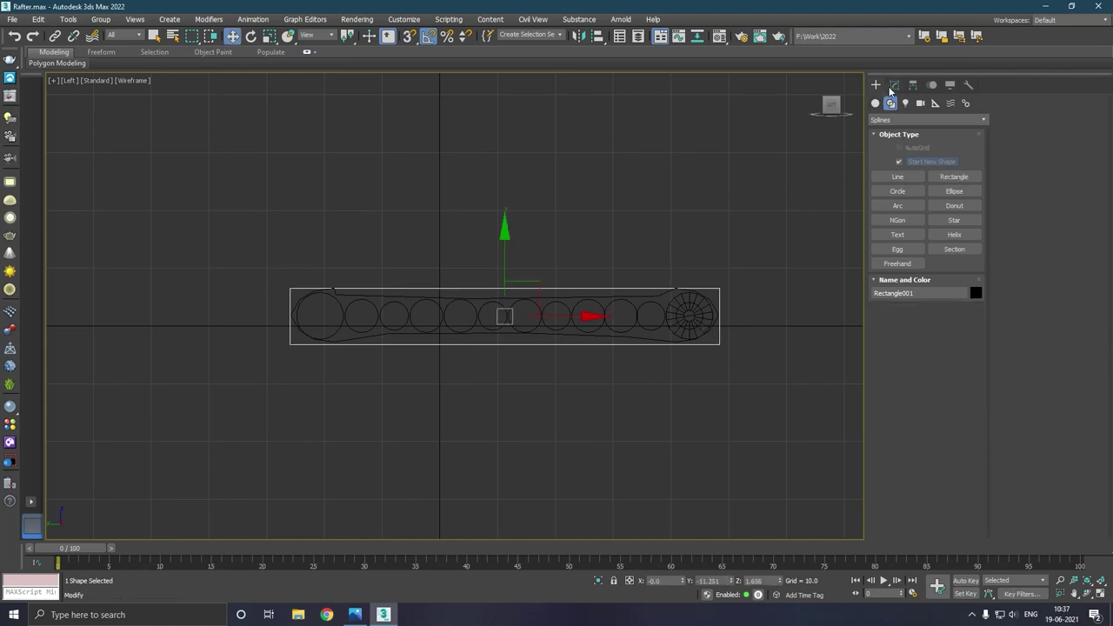
pyautogui.click(894, 84)
pyautogui.rightClick(896, 132)
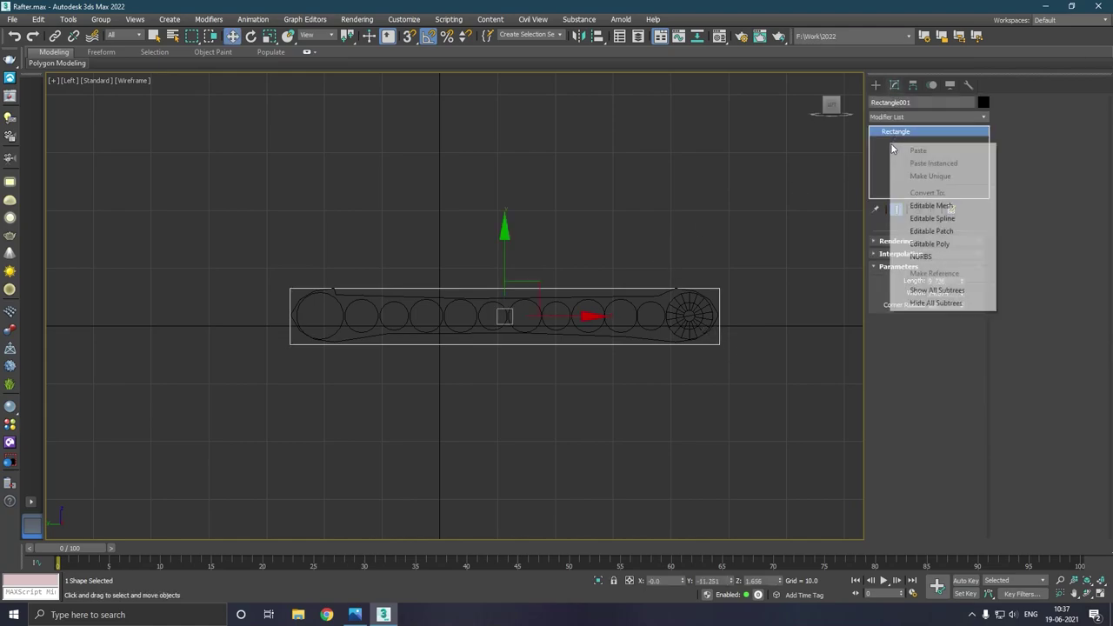
pyautogui.click(931, 218)
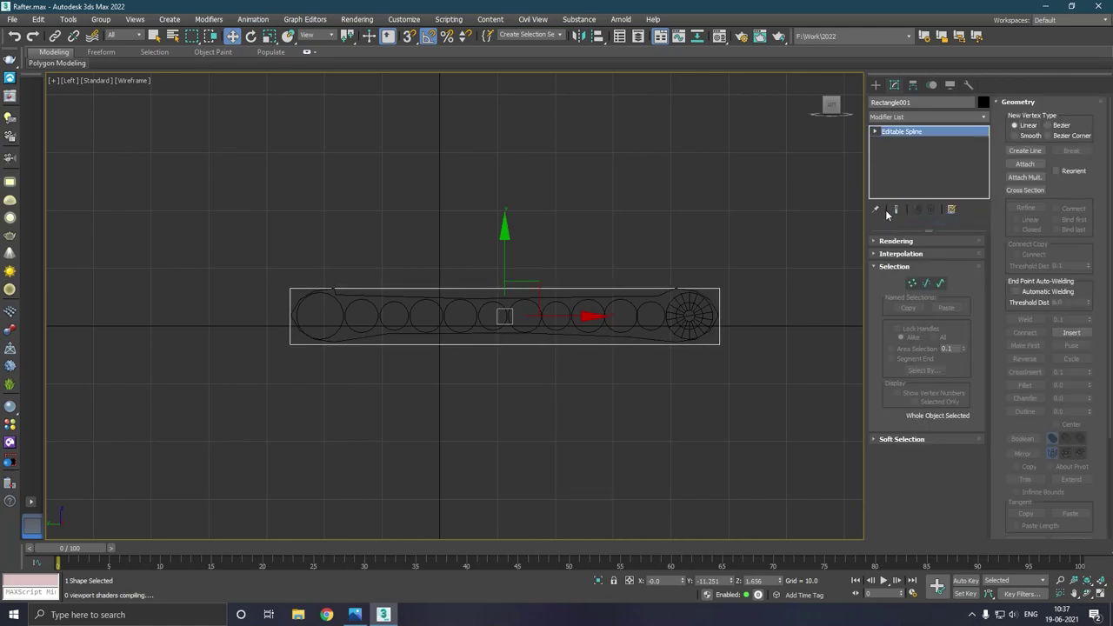
# - Set the four corner vertices to Smooth to round the loop
pyautogui.press('1')
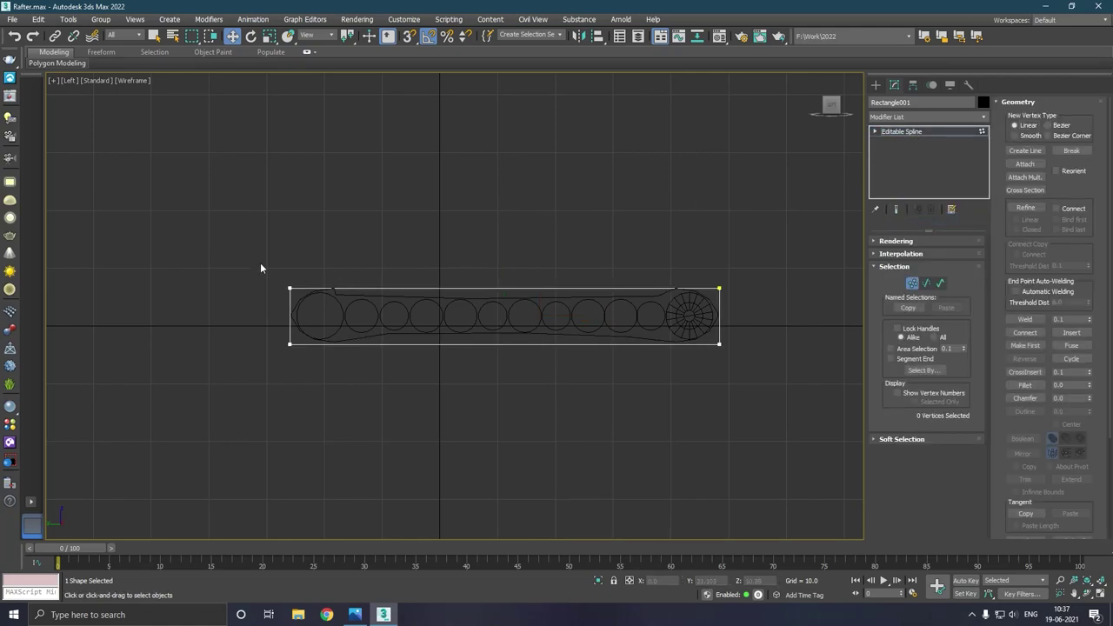
pyautogui.moveTo(740, 366); pyautogui.dragTo(764, 370)
pyautogui.rightClick(718, 289)
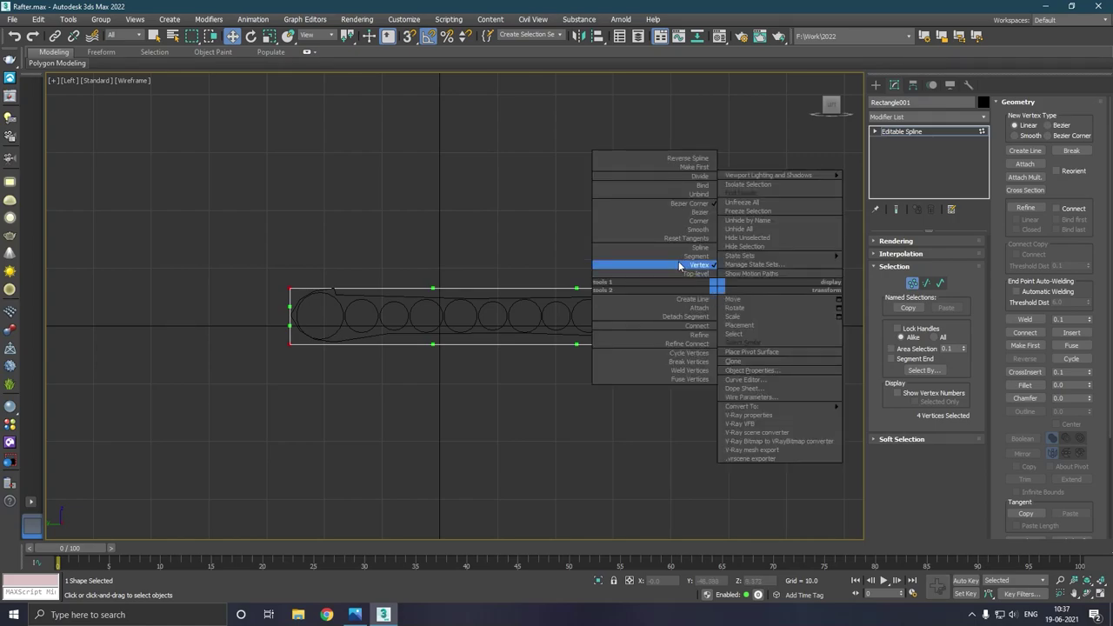
pyautogui.click(700, 230)
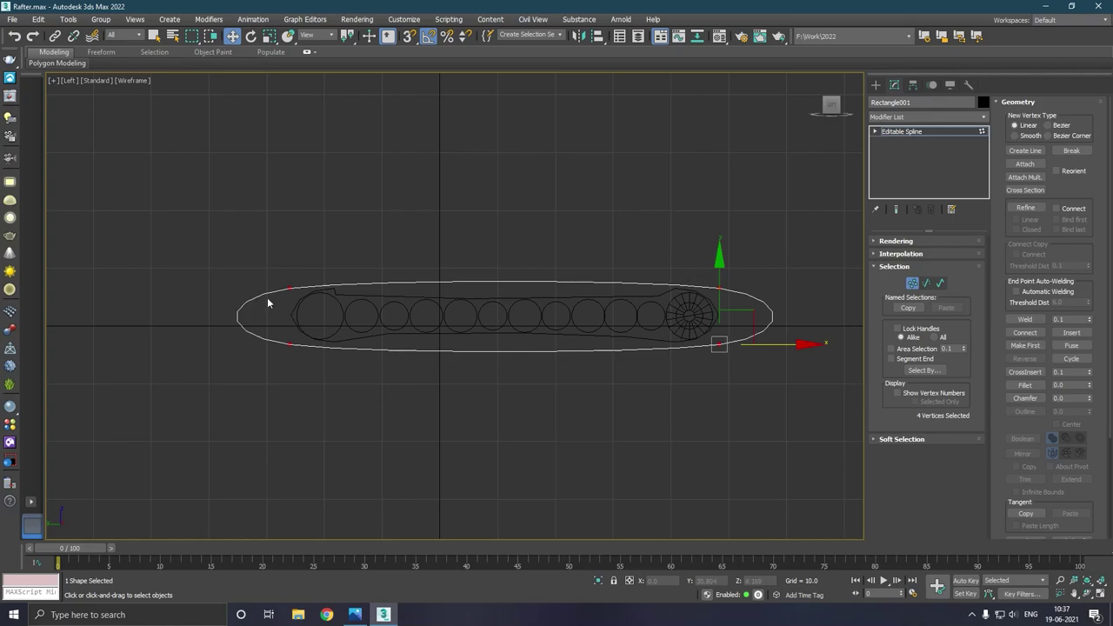
# - Pull the loop's left and right end vertices inward to fit snugly around the logs
pyautogui.moveTo(244, 302); pyautogui.dragTo(332, 359)
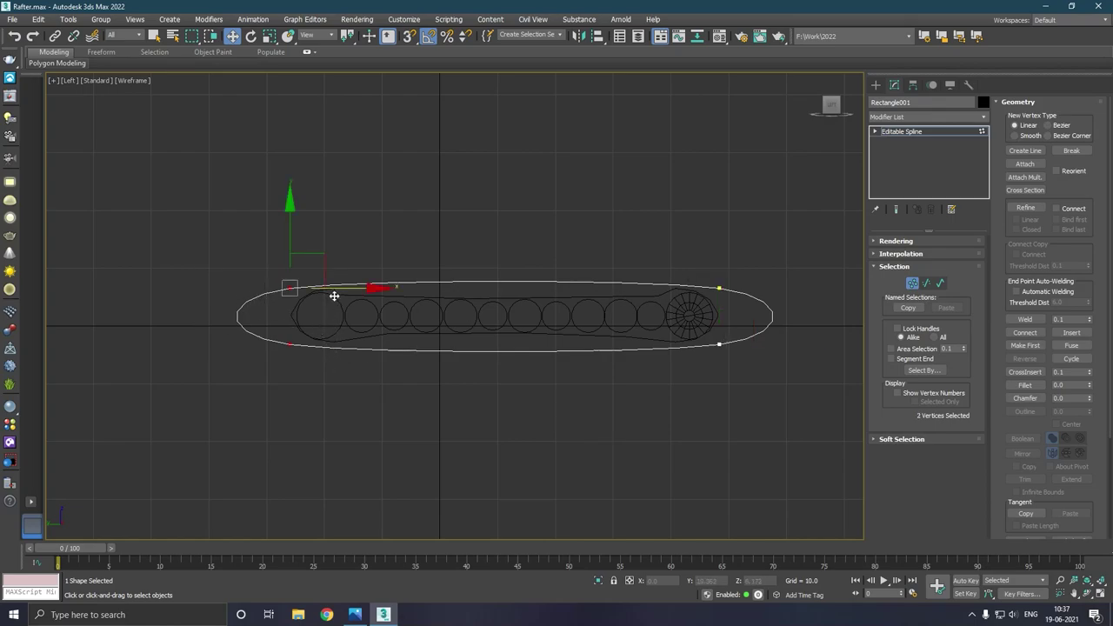
pyautogui.moveTo(334, 295); pyautogui.dragTo(401, 287)
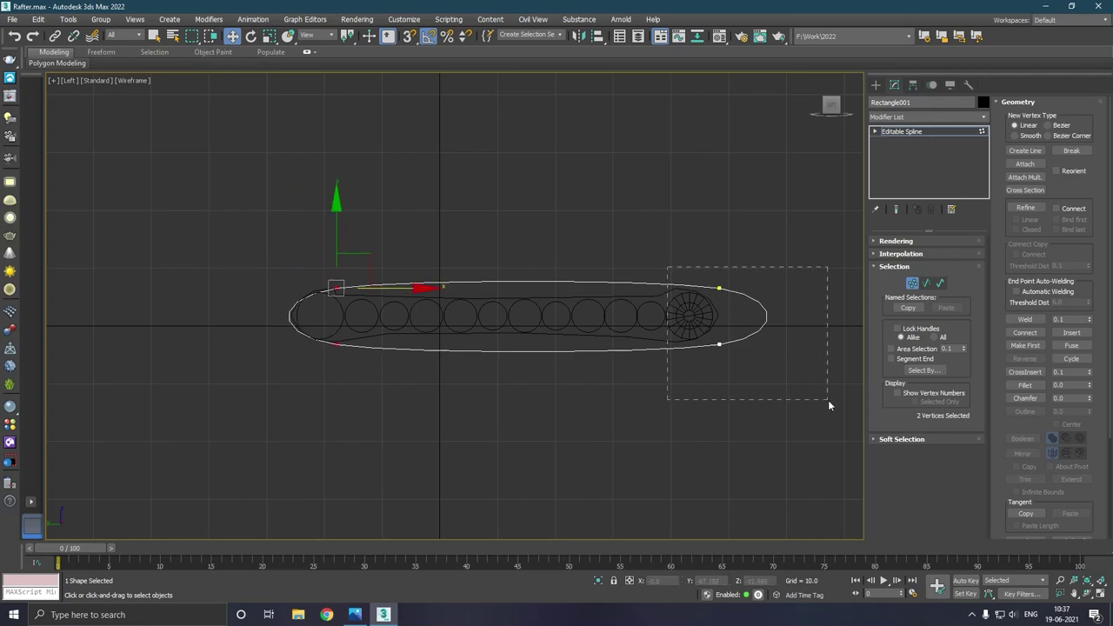
pyautogui.moveTo(828, 400); pyautogui.dragTo(828, 400)
pyautogui.moveTo(771, 294); pyautogui.dragTo(739, 290)
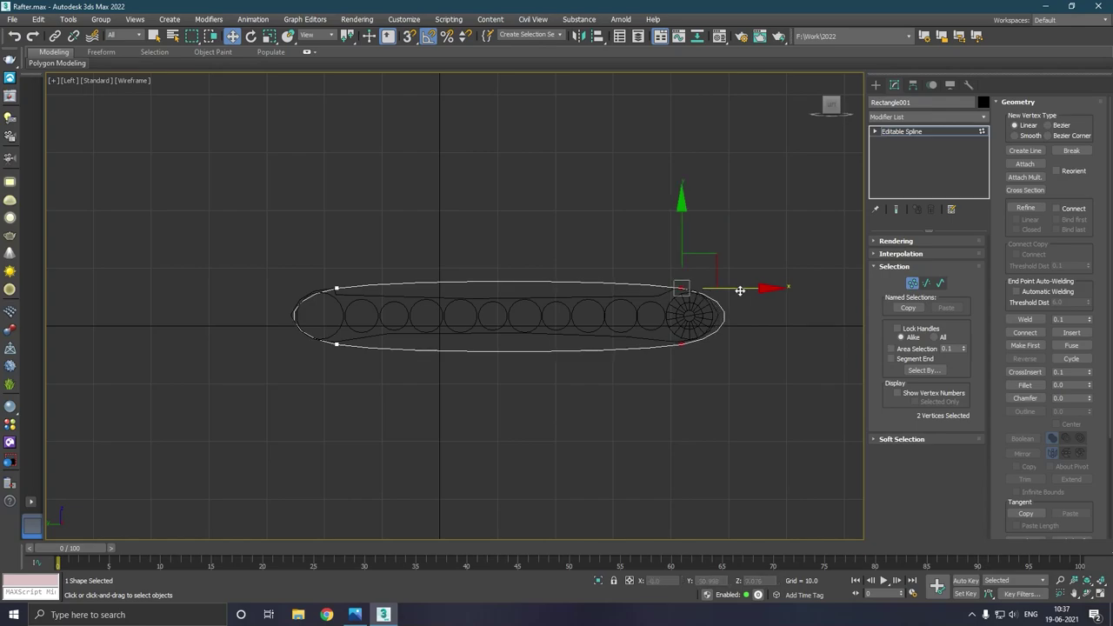
pyautogui.hotkey('shift', 'z')
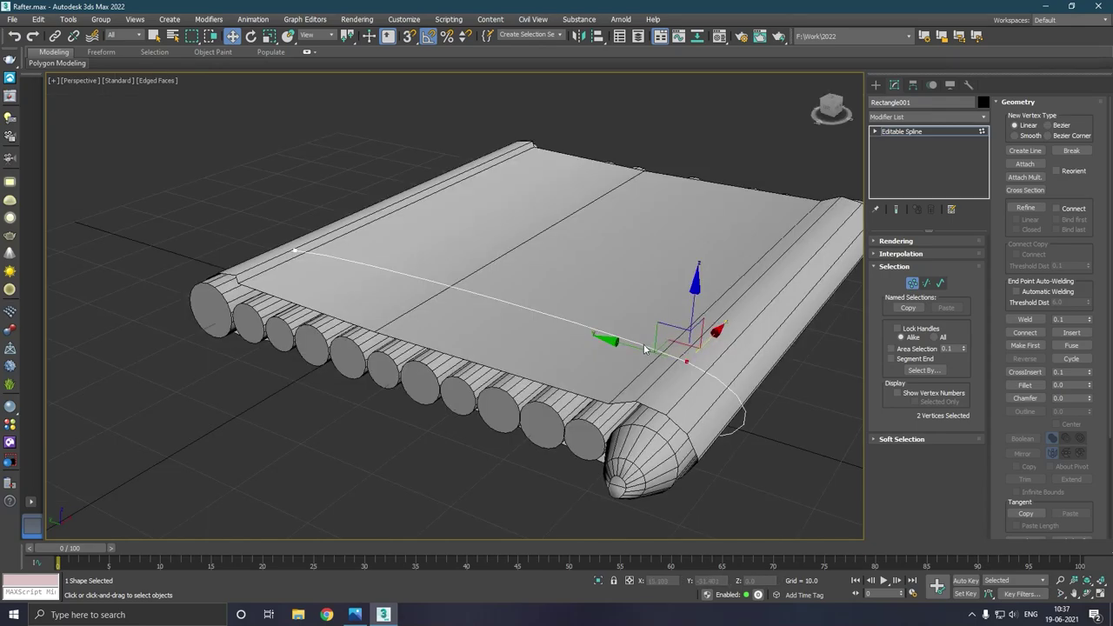
pyautogui.moveTo(606, 380)
pyautogui.keyDown('alt'); pyautogui.mouseDown(button='middle')
pyautogui.moveTo(665, 364)
pyautogui.moveTo(555, 348)
pyautogui.mouseUp(button='middle'); pyautogui.keyUp('alt')
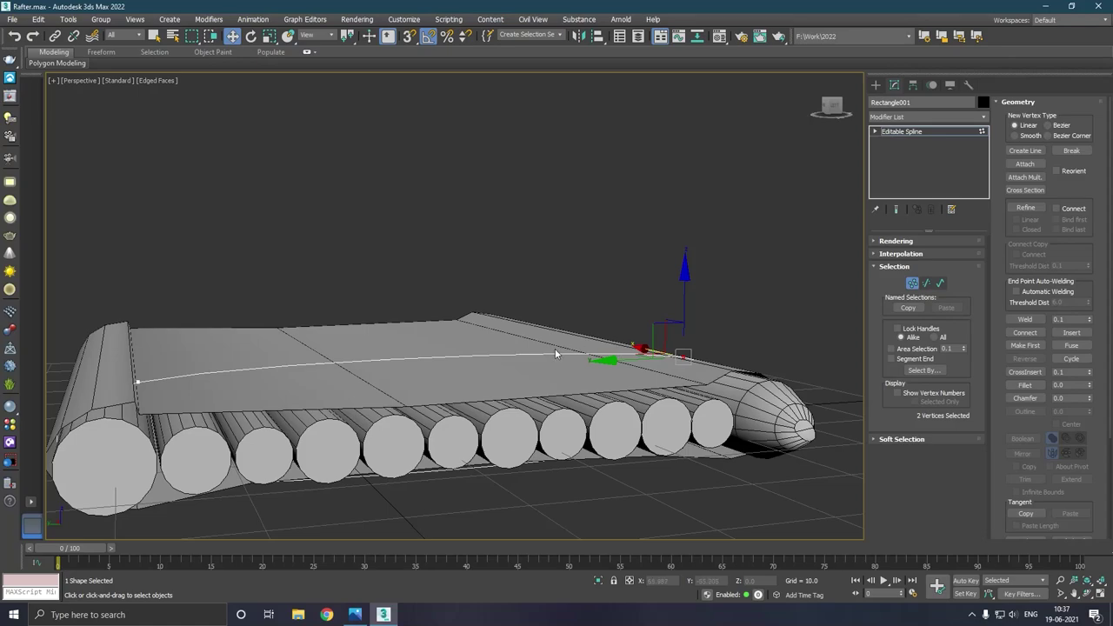
pyautogui.hotkey('shift', 'z')
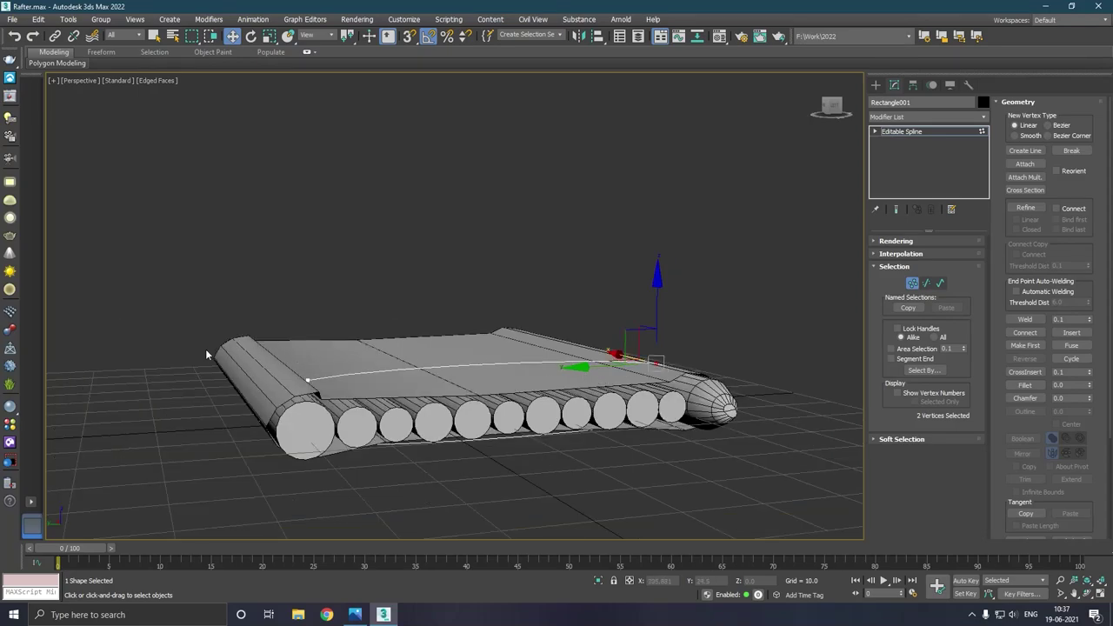
pyautogui.moveTo(368, 520); pyautogui.dragTo(316, 410)
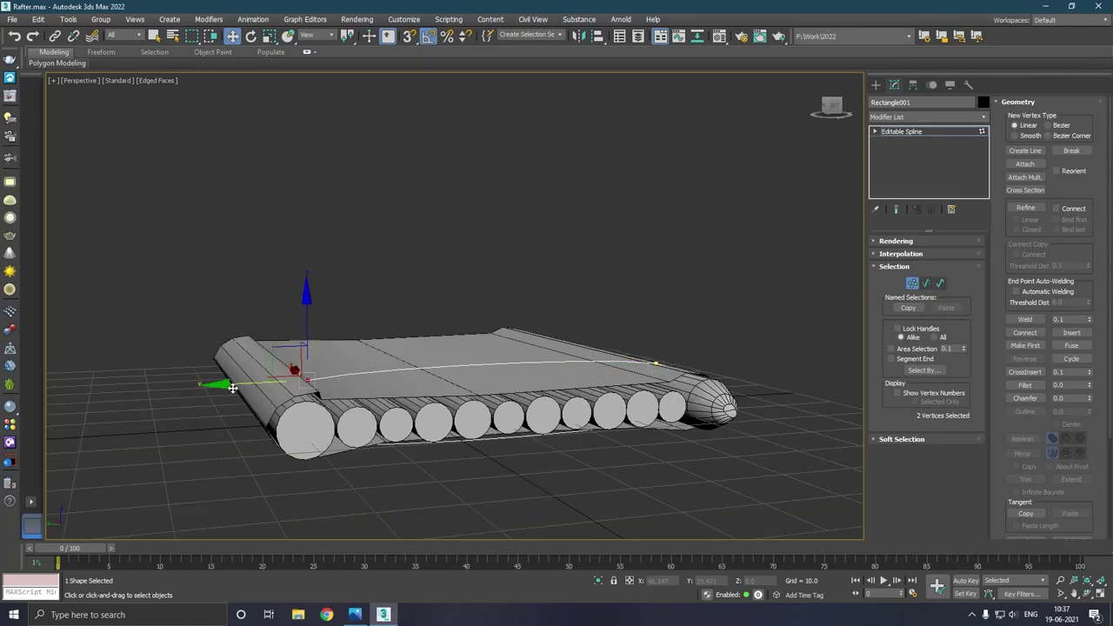
pyautogui.moveTo(231, 384); pyautogui.dragTo(225, 384)
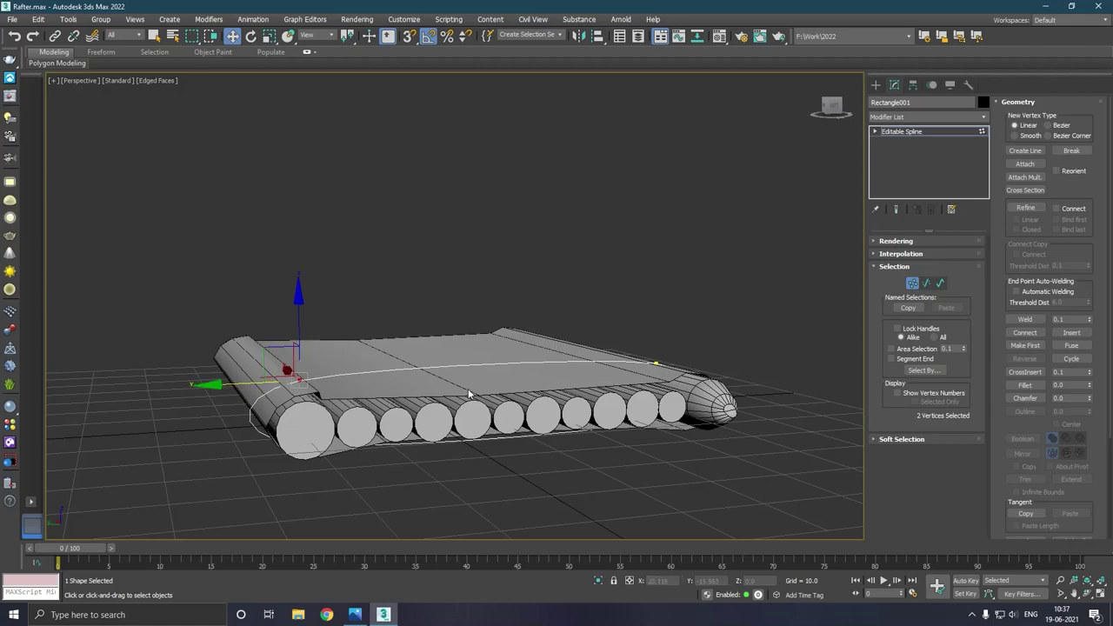
pyautogui.keyDown('alt'); pyautogui.moveTo(261, 391); pyautogui.dragTo(296, 365, button='middle'); pyautogui.keyUp('alt')
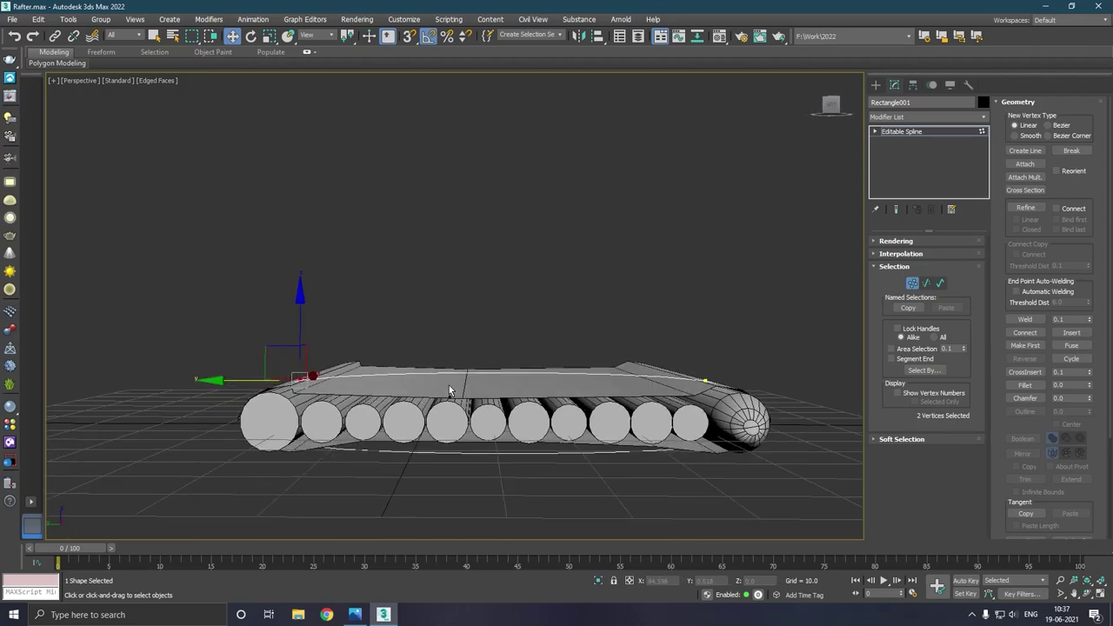
pyautogui.click(875, 131)
pyautogui.click(900, 151)
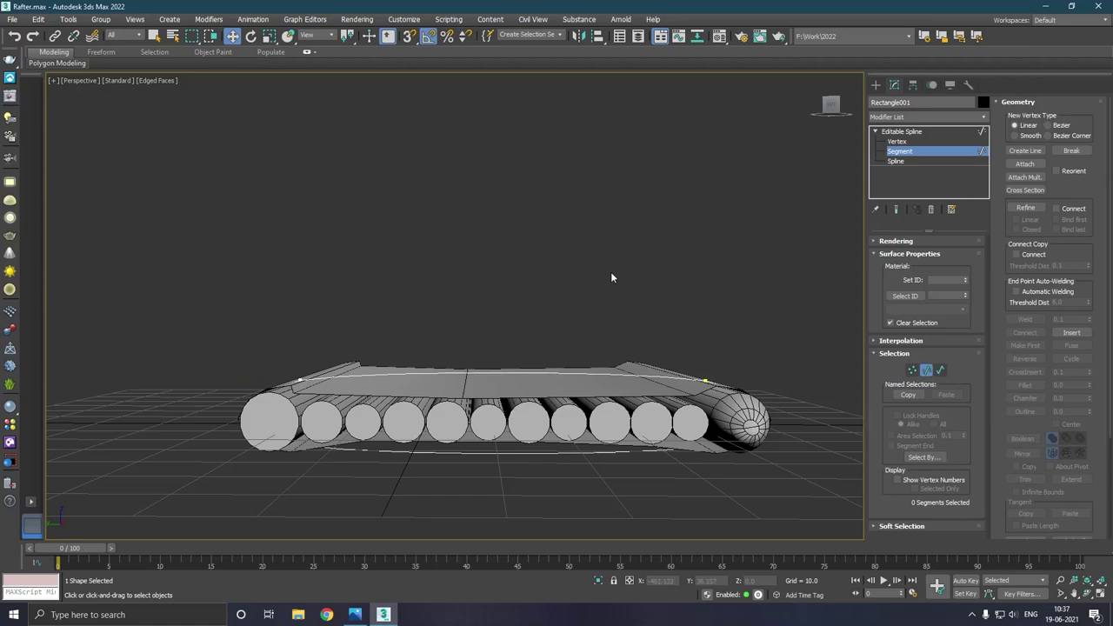
# - Divide the long top and bottom segments to add new middle points
pyautogui.moveTo(535, 531); pyautogui.dragTo(536, 532)
pyautogui.scroll(-2, 1030, 441)
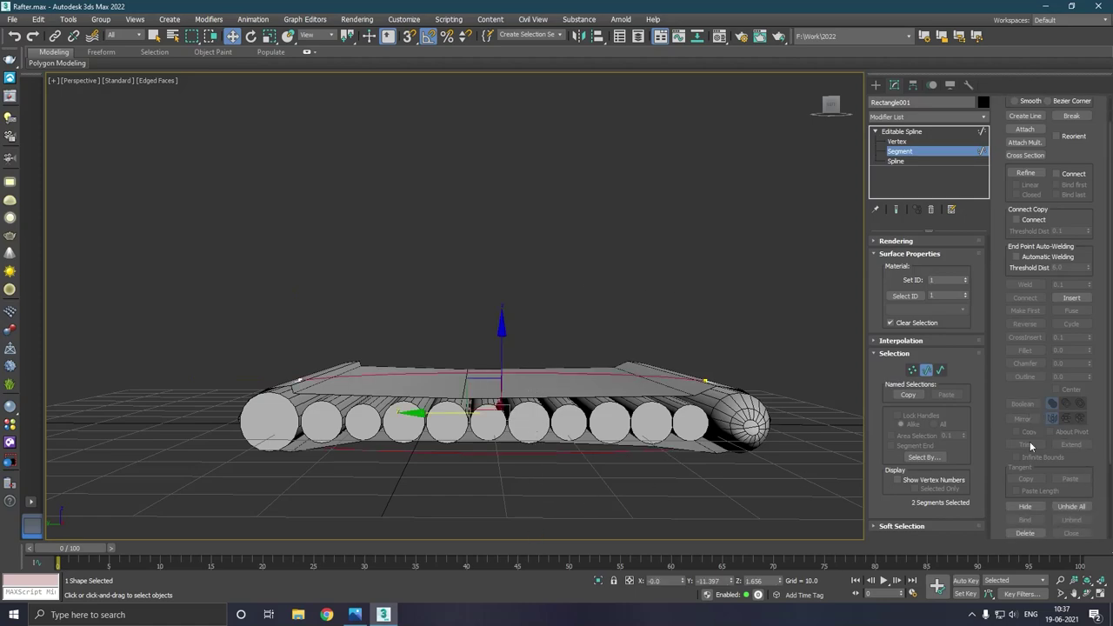
pyautogui.scroll(-2, 1029, 441)
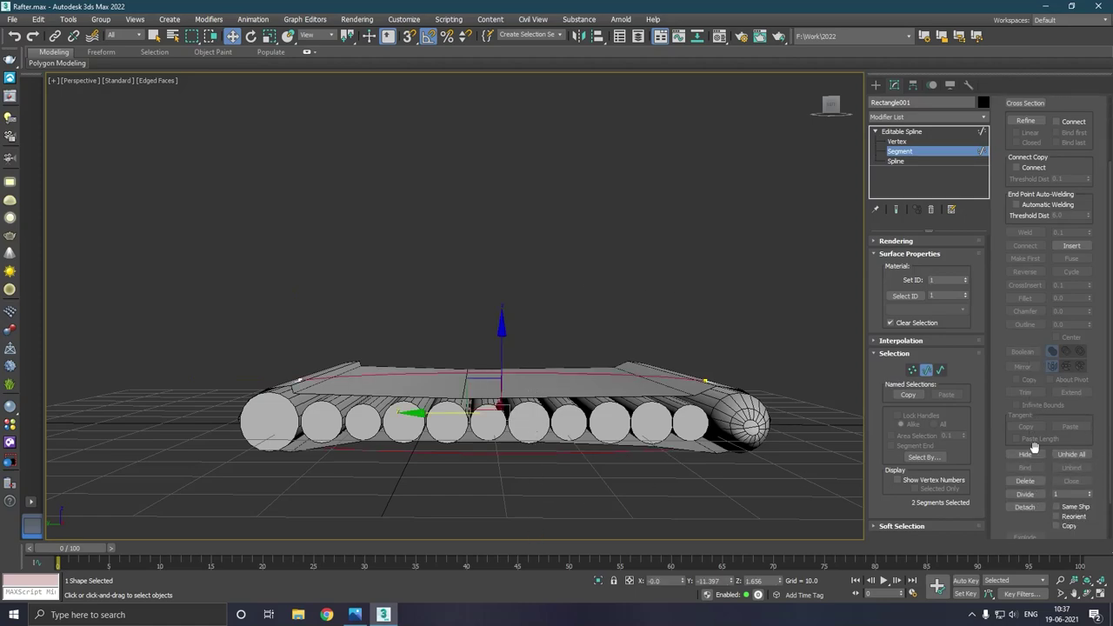
pyautogui.scroll(-3, 1029, 441)
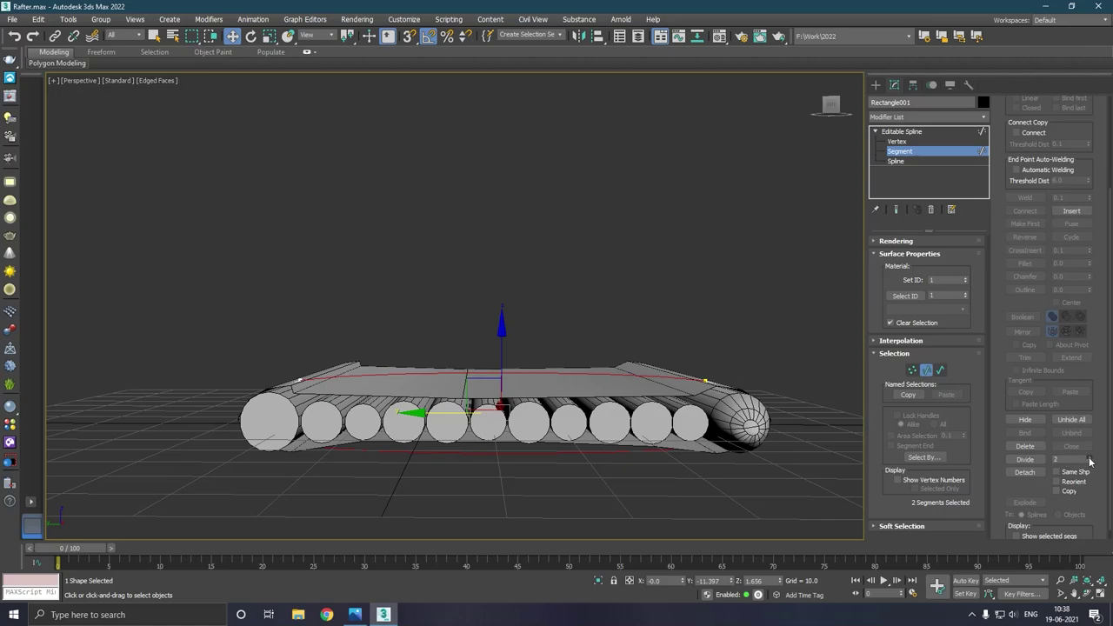
pyautogui.click(1026, 459)
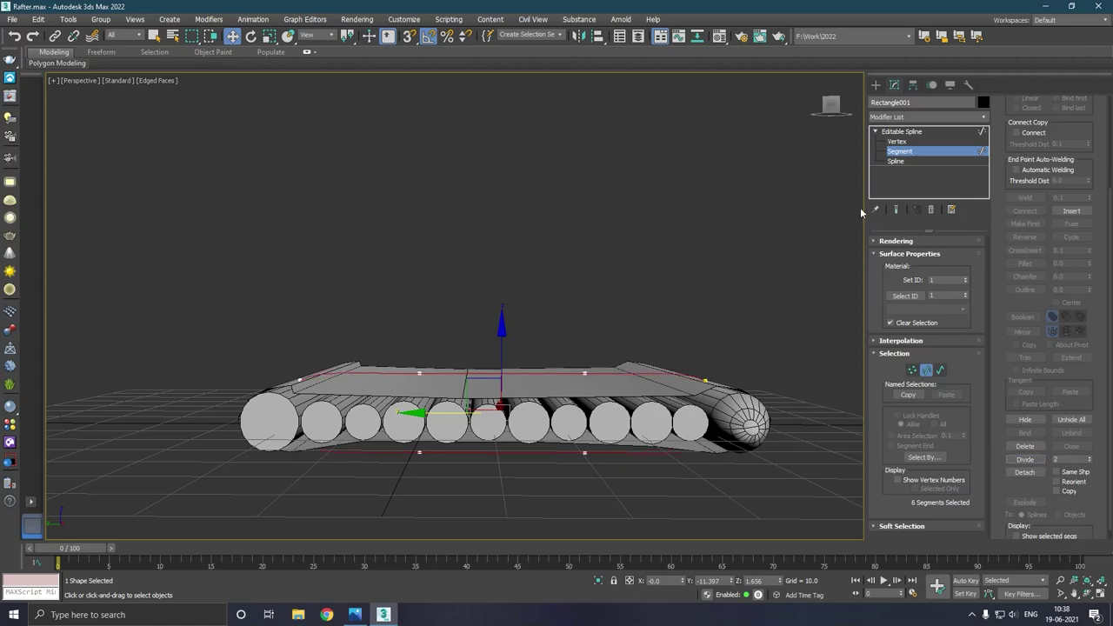
# - Move the new top and bottom middle vertices to hug the rafter top and log undersides
pyautogui.click(897, 142)
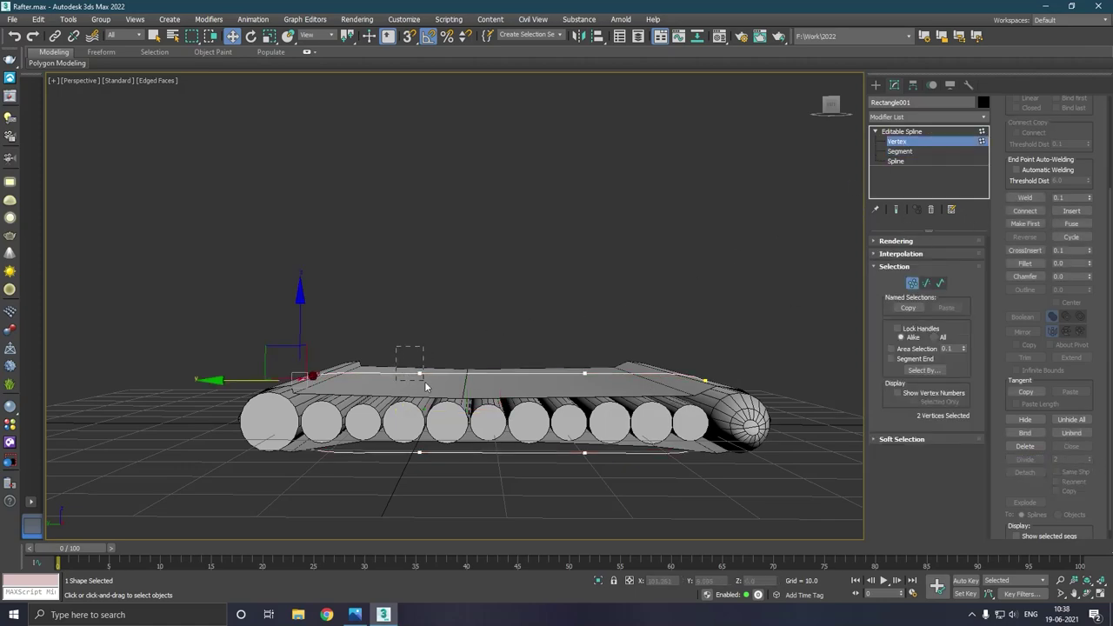
pyautogui.moveTo(425, 386); pyautogui.dragTo(424, 383)
pyautogui.moveTo(414, 309); pyautogui.dragTo(428, 328)
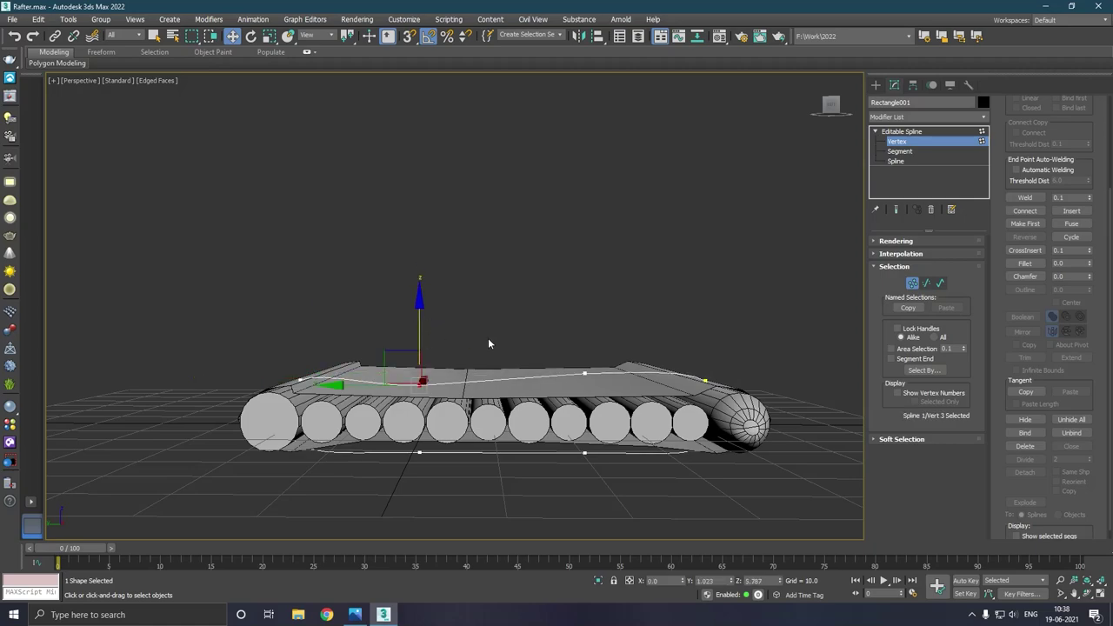
pyautogui.click(586, 383)
pyautogui.moveTo(592, 335); pyautogui.dragTo(596, 344)
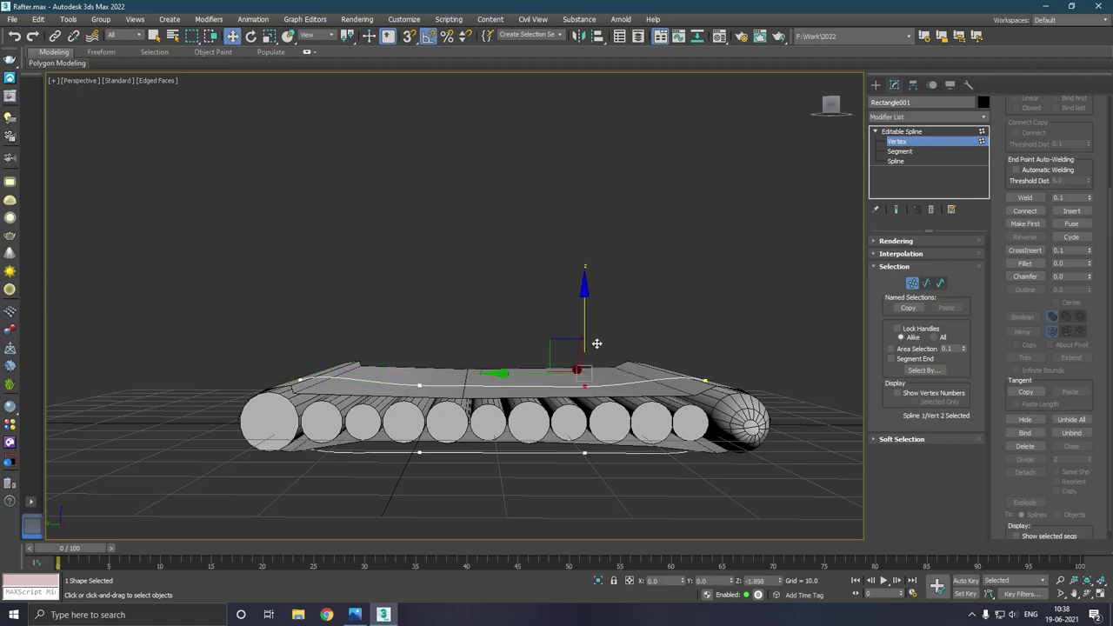
pyautogui.click(586, 452)
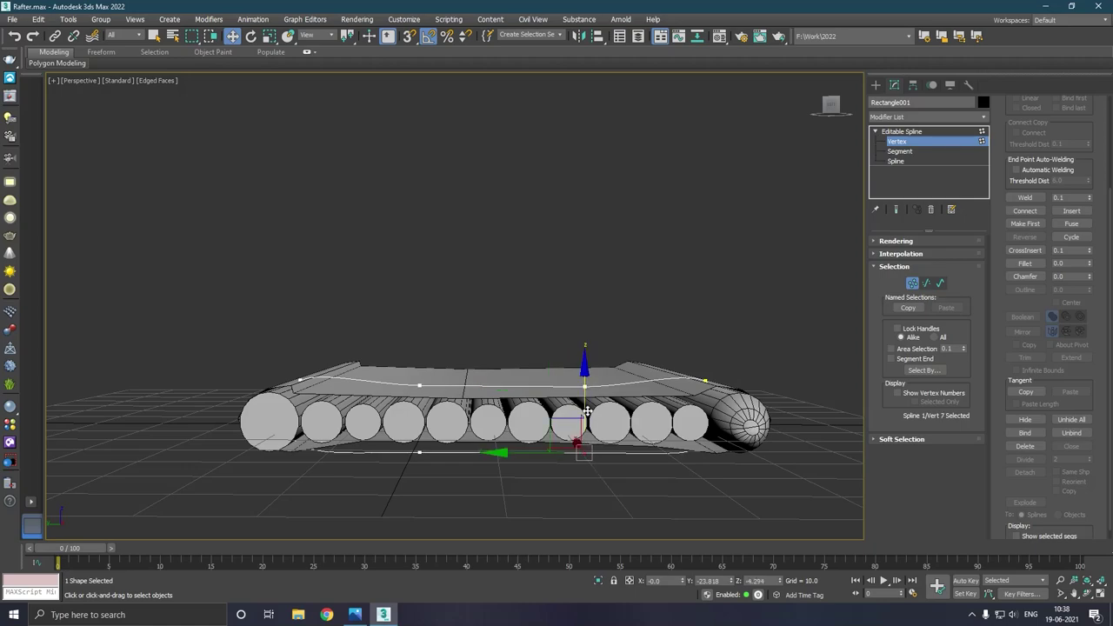
pyautogui.moveTo(585, 424); pyautogui.dragTo(579, 414)
pyautogui.click(419, 452)
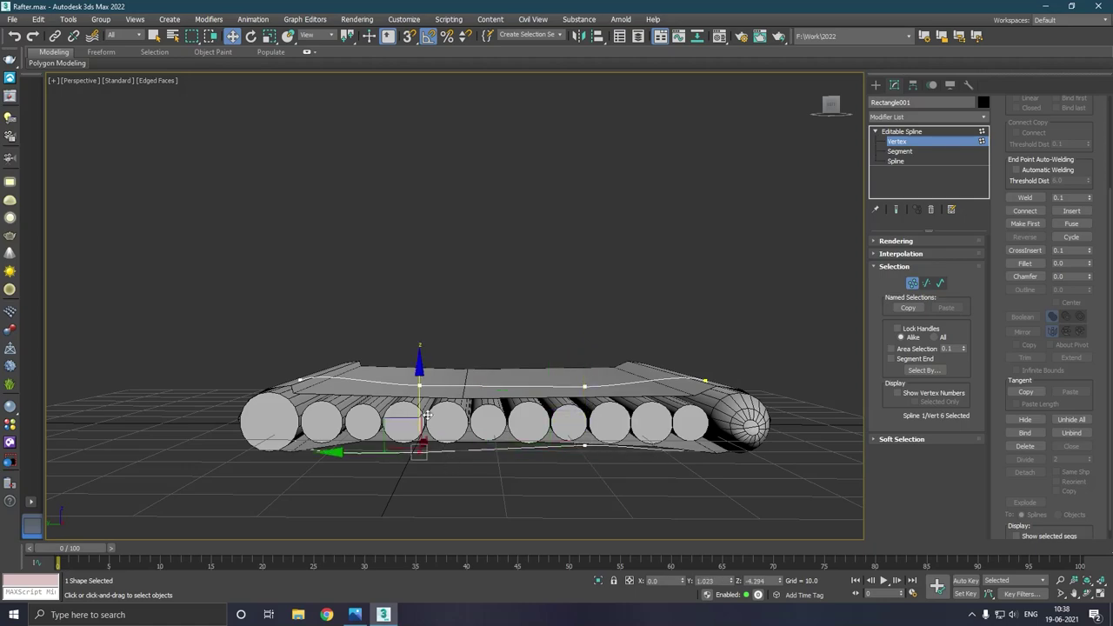
pyautogui.moveTo(419, 448); pyautogui.dragTo(420, 435)
pyautogui.moveTo(546, 398)
pyautogui.keyDown('alt'); pyautogui.mouseDown(button='middle')
pyautogui.moveTo(506, 419)
pyautogui.moveTo(531, 418)
pyautogui.mouseUp(button='middle'); pyautogui.keyUp('alt')
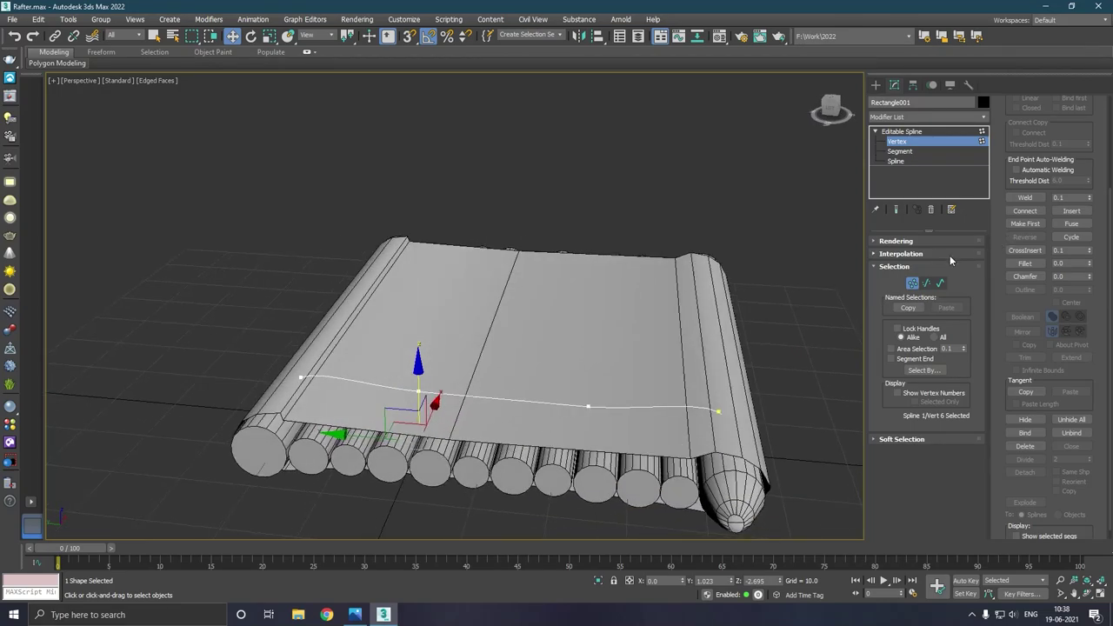
pyautogui.click(904, 241)
# - Display the spline as a thick tube and assign it the material
pyautogui.click(907, 254)
pyautogui.click(908, 262)
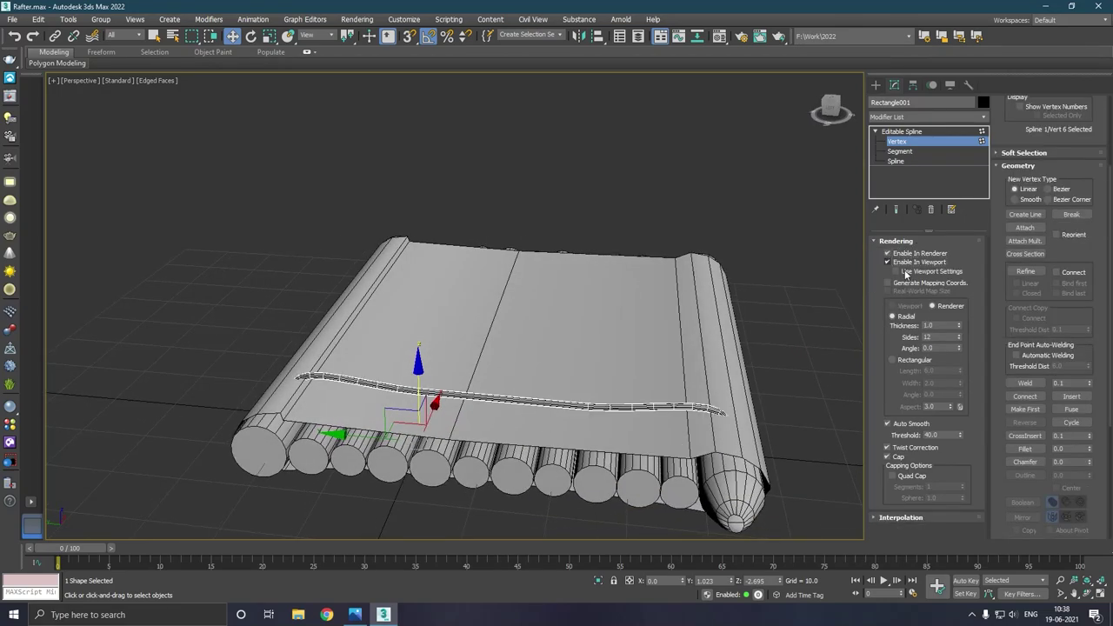
pyautogui.click(719, 36)
pyautogui.click(119, 235)
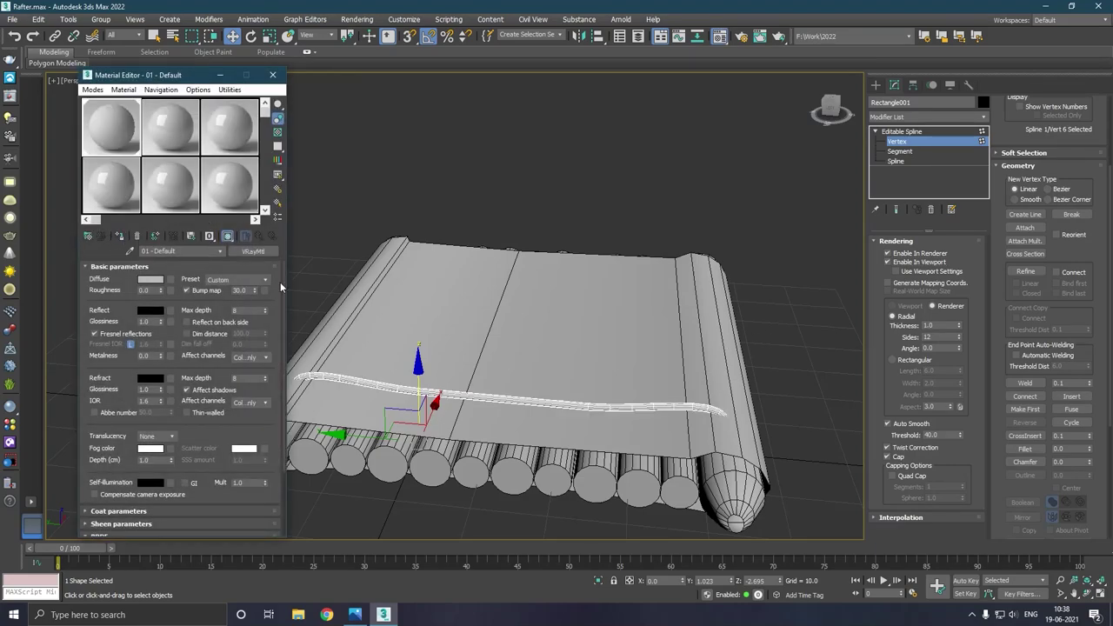
pyautogui.press('m')
# - Bend both spline ends down so they wrap around the raft's end logs
pyautogui.moveTo(670, 409); pyautogui.dragTo(603, 369, button='middle')
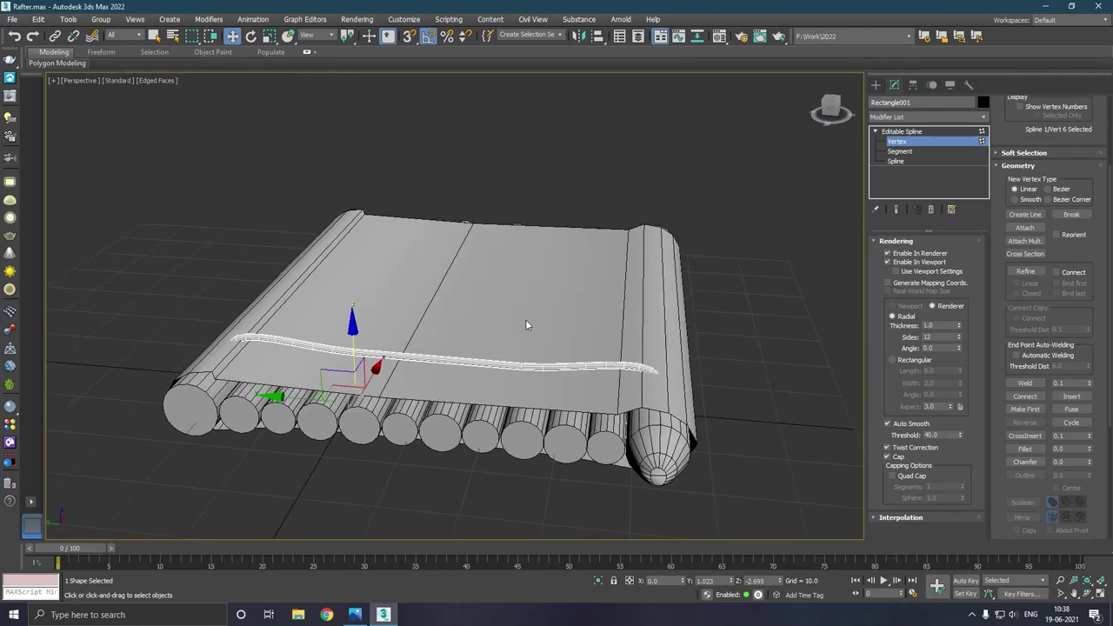
pyautogui.moveTo(527, 319)
pyautogui.mouseDown()
pyautogui.moveTo(792, 489)
pyautogui.moveTo(807, 524)
pyautogui.mouseUp()
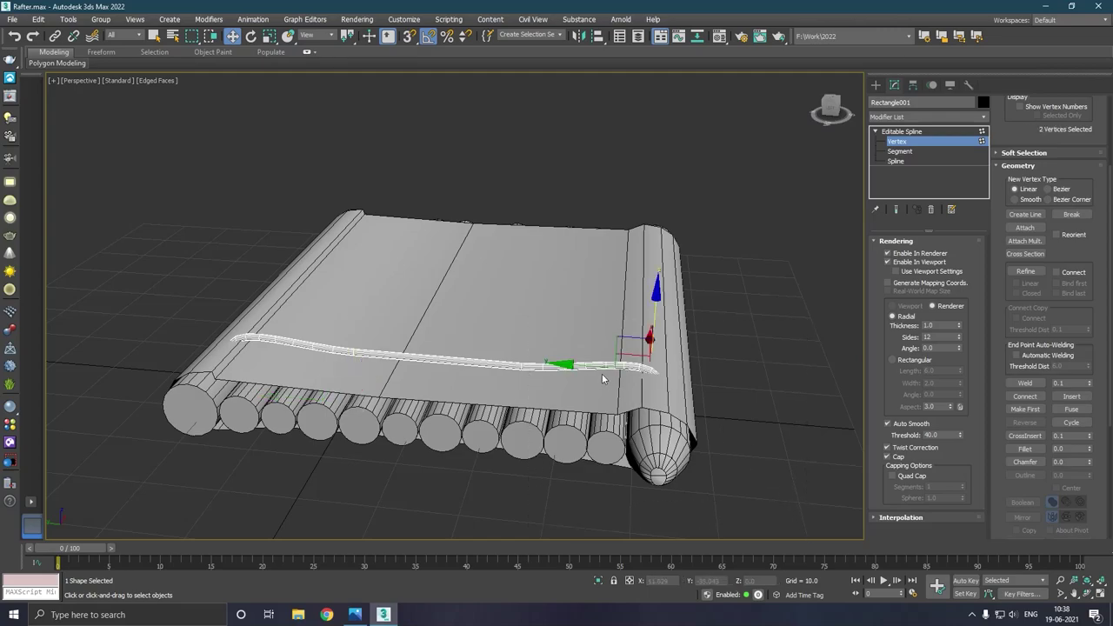
pyautogui.moveTo(603, 375); pyautogui.dragTo(669, 383)
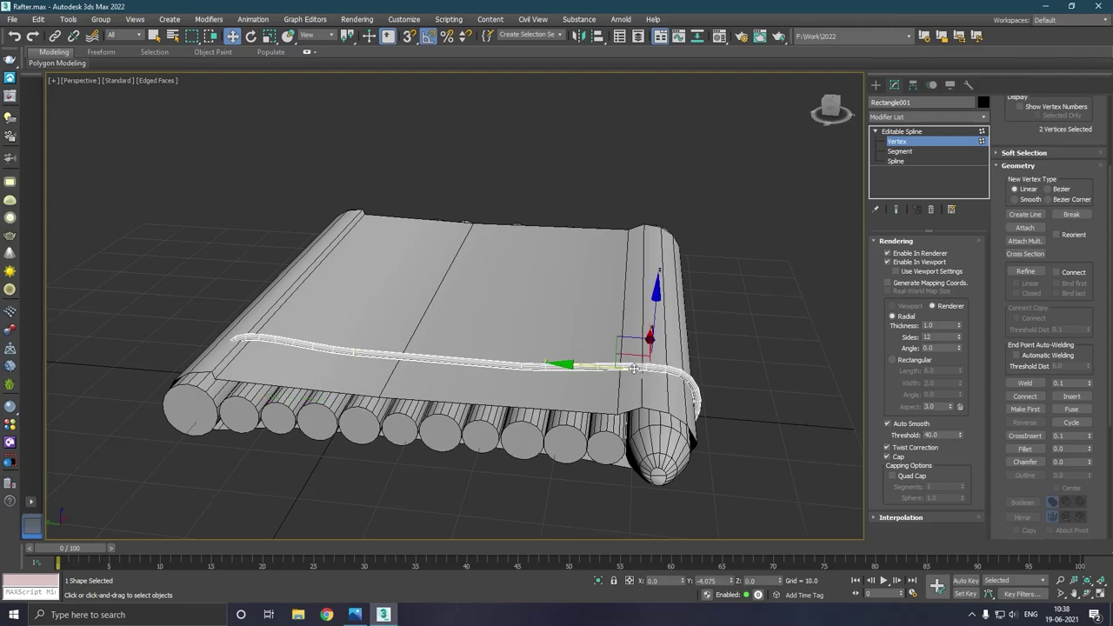
pyautogui.moveTo(669, 383)
pyautogui.keyDown('alt'); pyautogui.mouseDown(button='middle')
pyautogui.moveTo(706, 350)
pyautogui.moveTo(656, 345)
pyautogui.moveTo(721, 348)
pyautogui.moveTo(704, 366)
pyautogui.mouseUp(button='middle'); pyautogui.keyUp('alt')
pyautogui.moveTo(239, 546)
pyautogui.keyDown('alt'); pyautogui.mouseDown(button='middle')
pyautogui.moveTo(271, 574)
pyautogui.moveTo(343, 442)
pyautogui.mouseUp(button='middle'); pyautogui.keyUp('alt')
pyautogui.moveTo(289, 418); pyautogui.dragTo(222, 409)
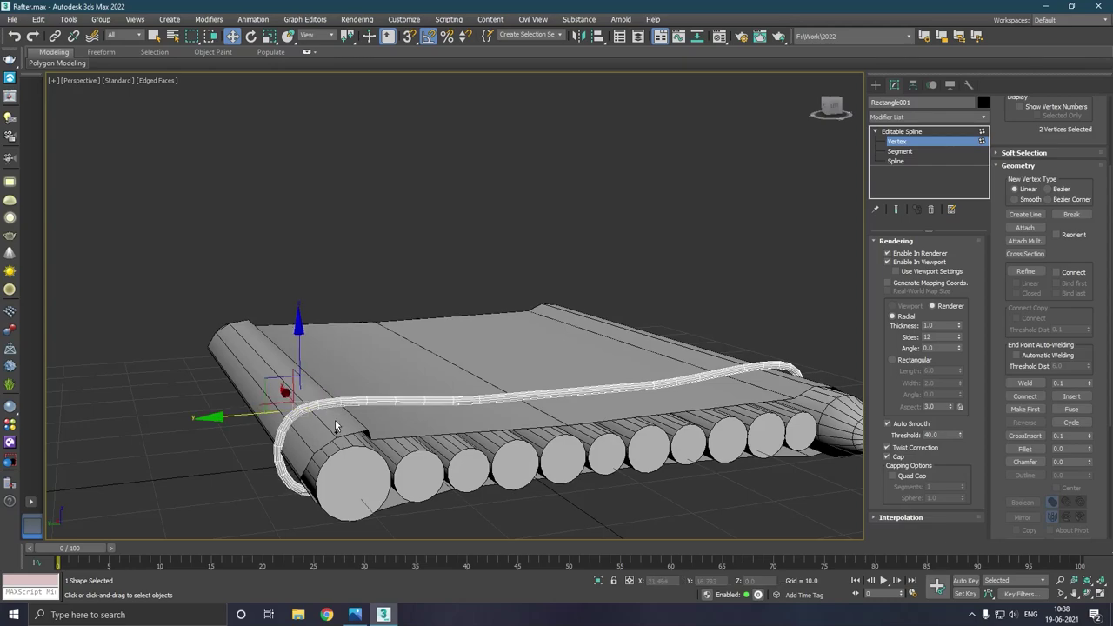
pyautogui.keyDown('alt'); pyautogui.moveTo(222, 409); pyautogui.dragTo(333, 411, button='middle'); pyautogui.keyUp('alt')
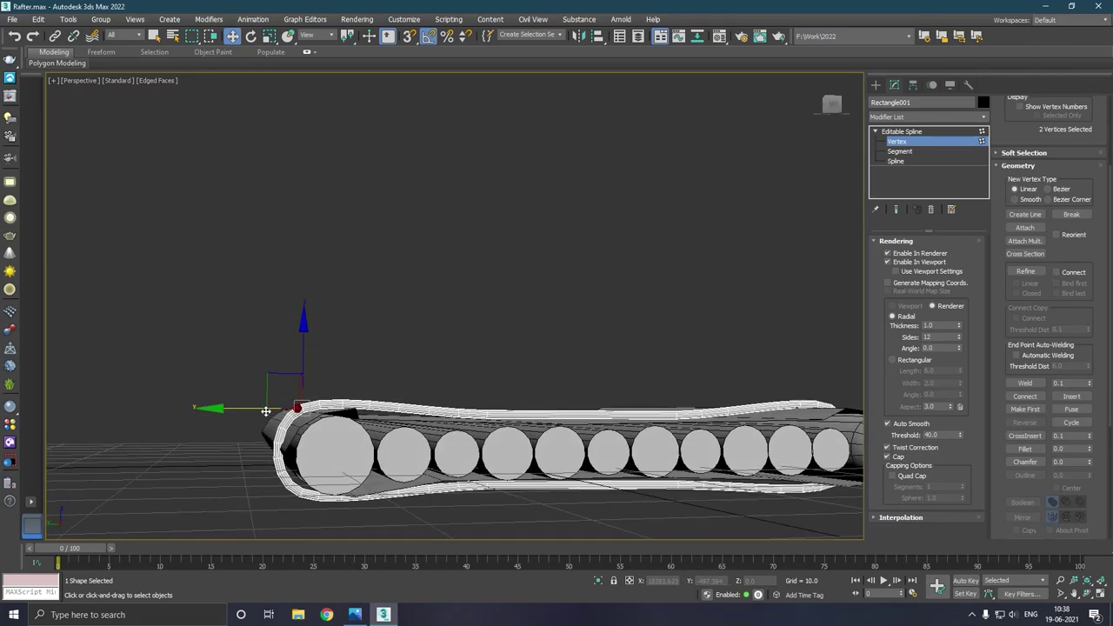
pyautogui.moveTo(333, 410); pyautogui.dragTo(333, 393)
pyautogui.scroll(-3, 333, 393)
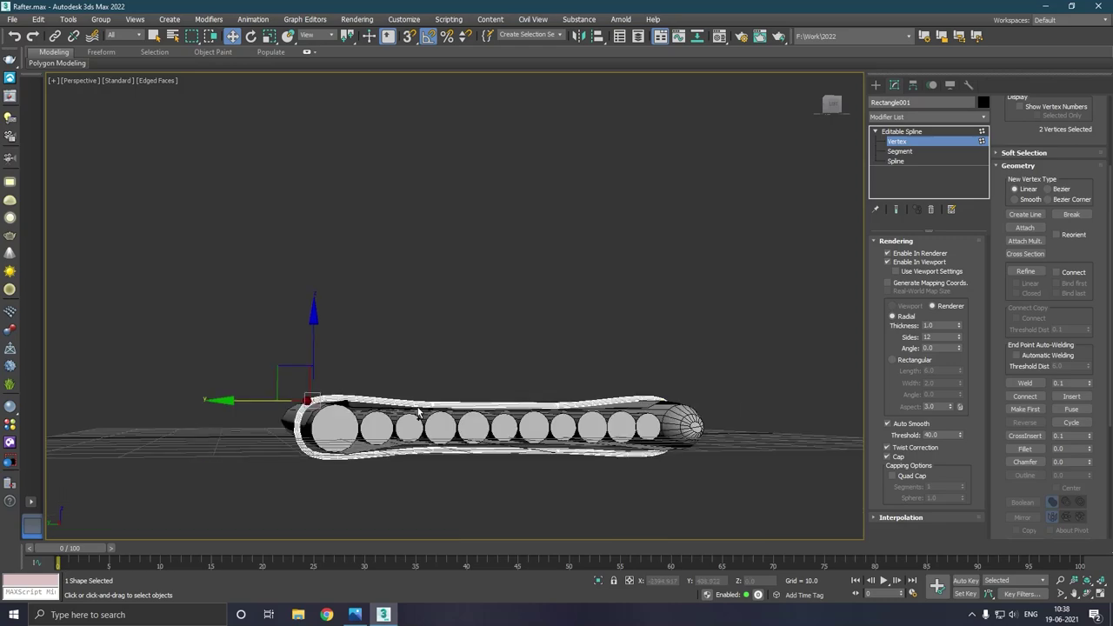
pyautogui.keyDown('alt'); pyautogui.moveTo(441, 419); pyautogui.dragTo(440, 411, button='middle'); pyautogui.keyUp('alt')
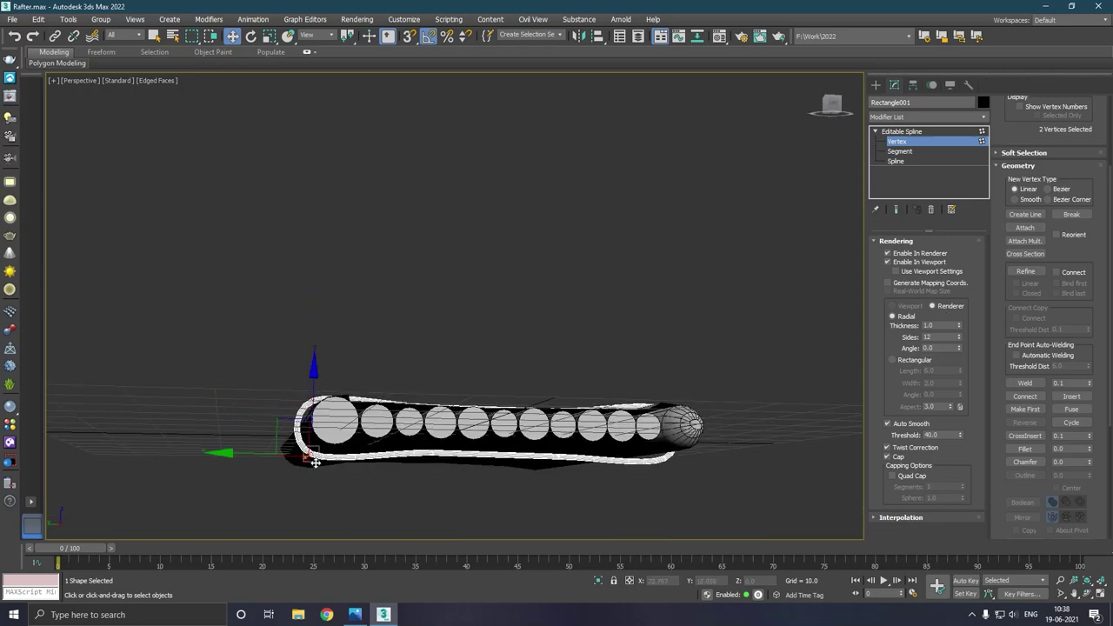
pyautogui.scroll(2, 321, 480)
# - Raise the spline's bottom-left vertex toward the log undersides
pyautogui.click(893, 260)
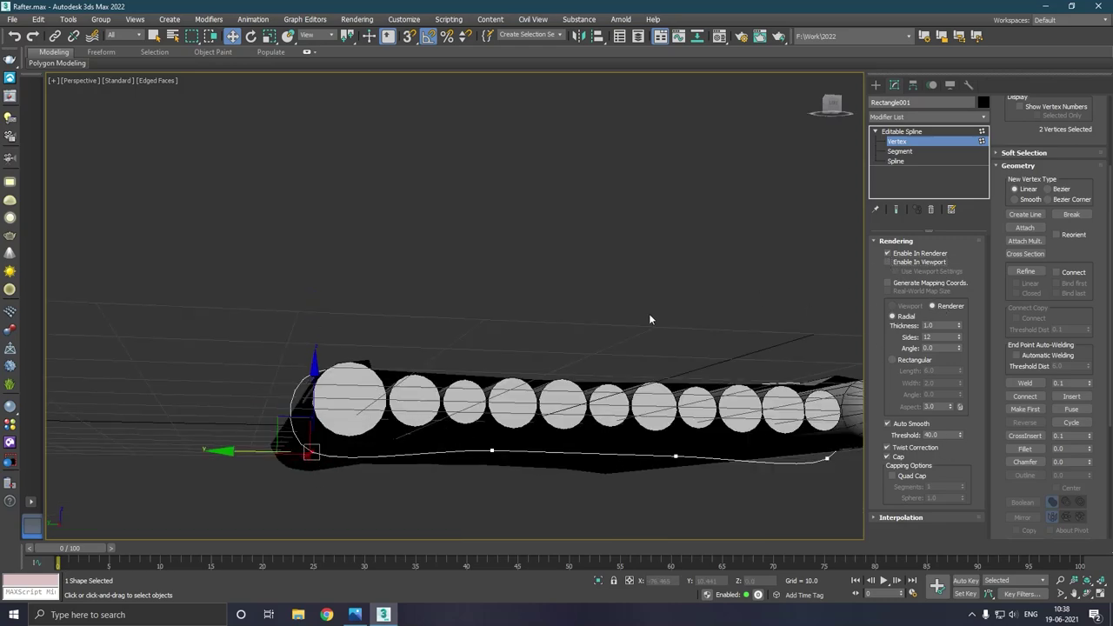
pyautogui.keyDown('alt'); pyautogui.moveTo(461, 424); pyautogui.dragTo(372, 471, button='middle'); pyautogui.keyUp('alt')
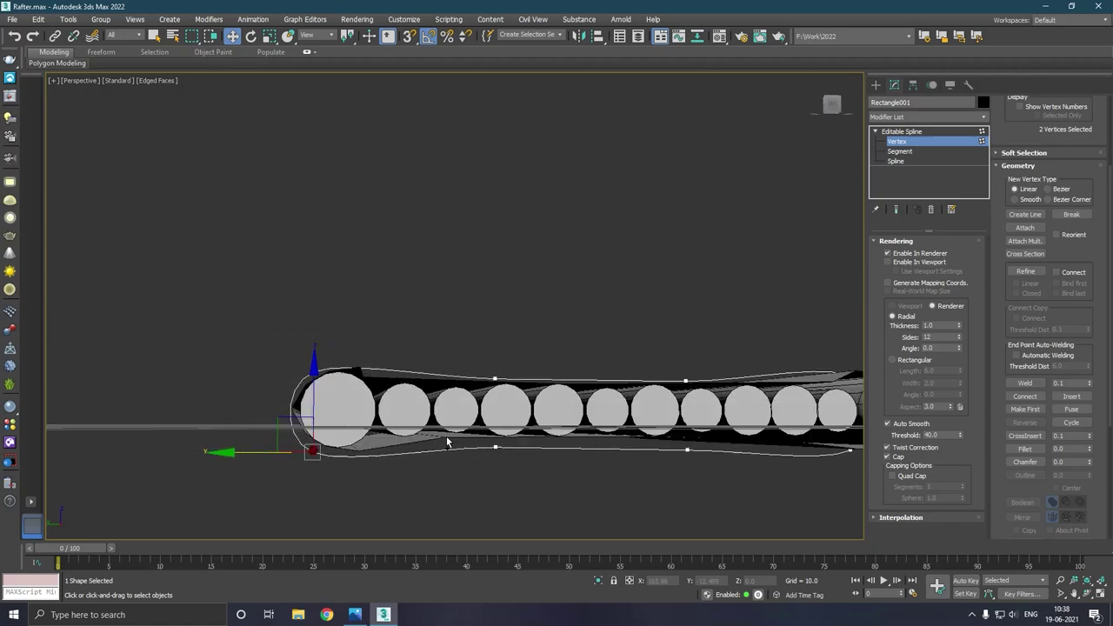
pyautogui.click(372, 471)
pyautogui.click(313, 453)
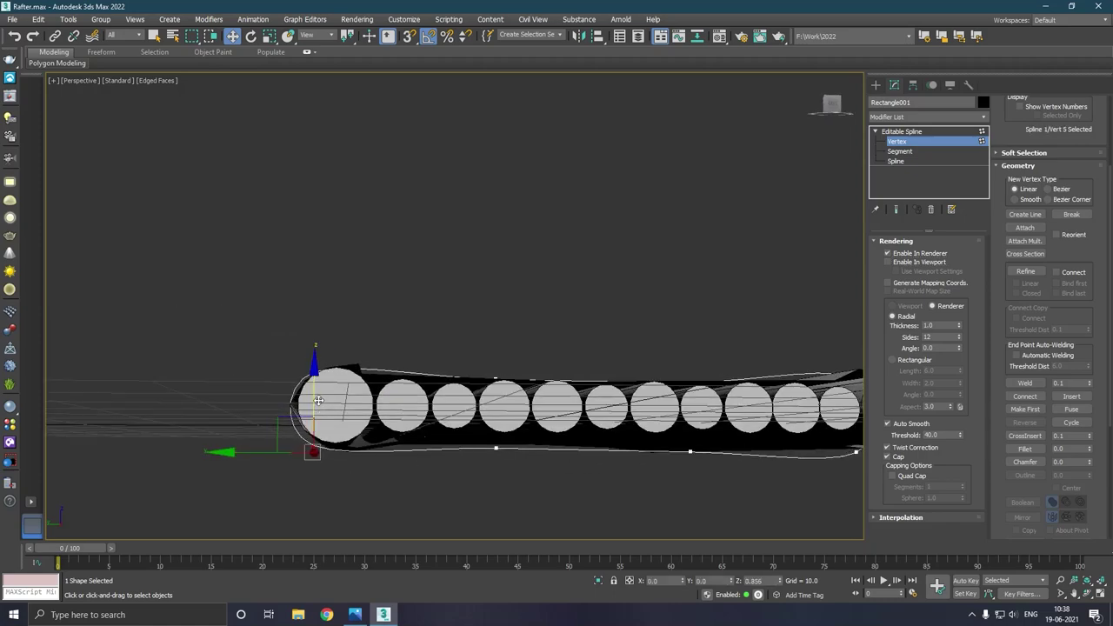
pyautogui.moveTo(319, 400); pyautogui.dragTo(902, 274)
pyautogui.click(899, 266)
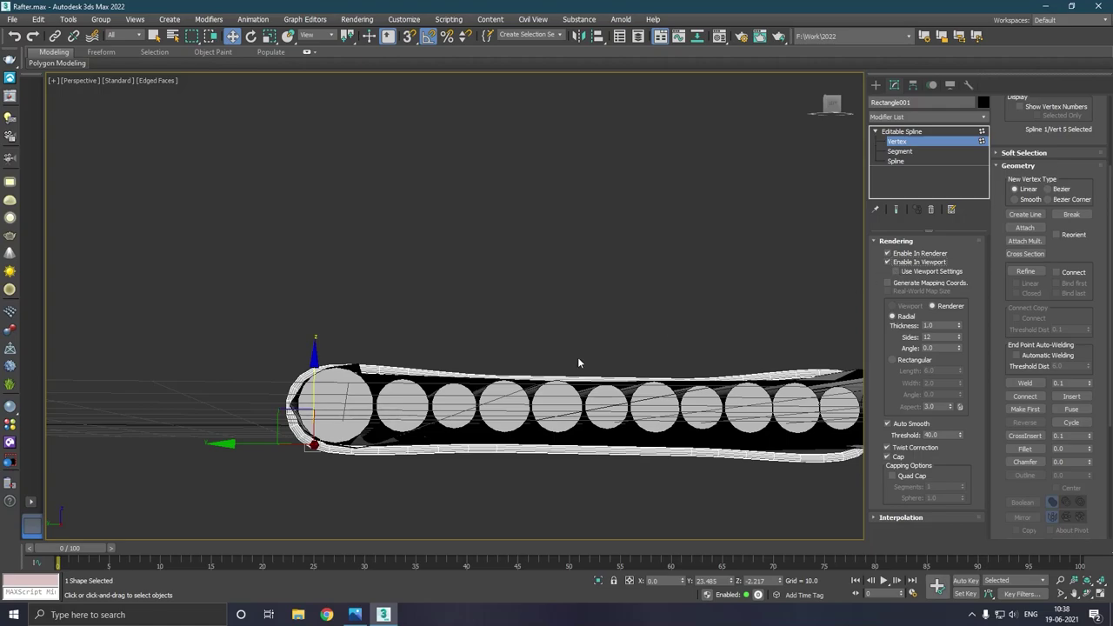
pyautogui.moveTo(477, 424)
pyautogui.keyDown('alt'); pyautogui.mouseDown(button='middle')
pyautogui.moveTo(493, 429)
pyautogui.moveTo(430, 418)
pyautogui.mouseUp(button='middle'); pyautogui.keyUp('alt')
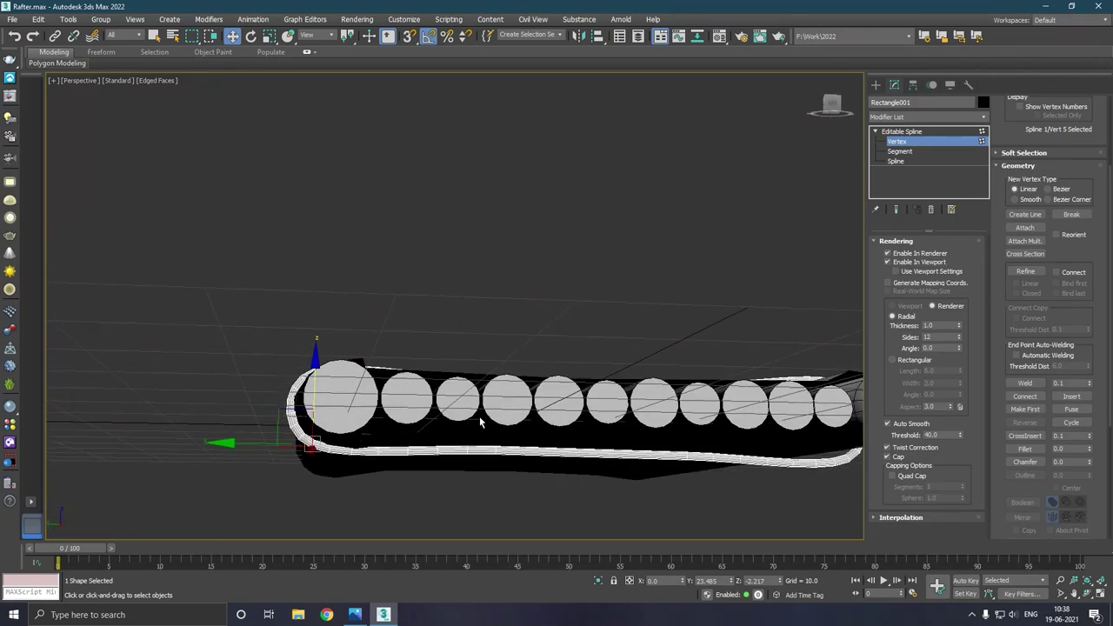
pyautogui.moveTo(634, 418)
pyautogui.keyDown('alt'); pyautogui.mouseDown(button='middle')
pyautogui.moveTo(717, 432)
pyautogui.moveTo(717, 349)
pyautogui.mouseUp(button='middle'); pyautogui.keyUp('alt')
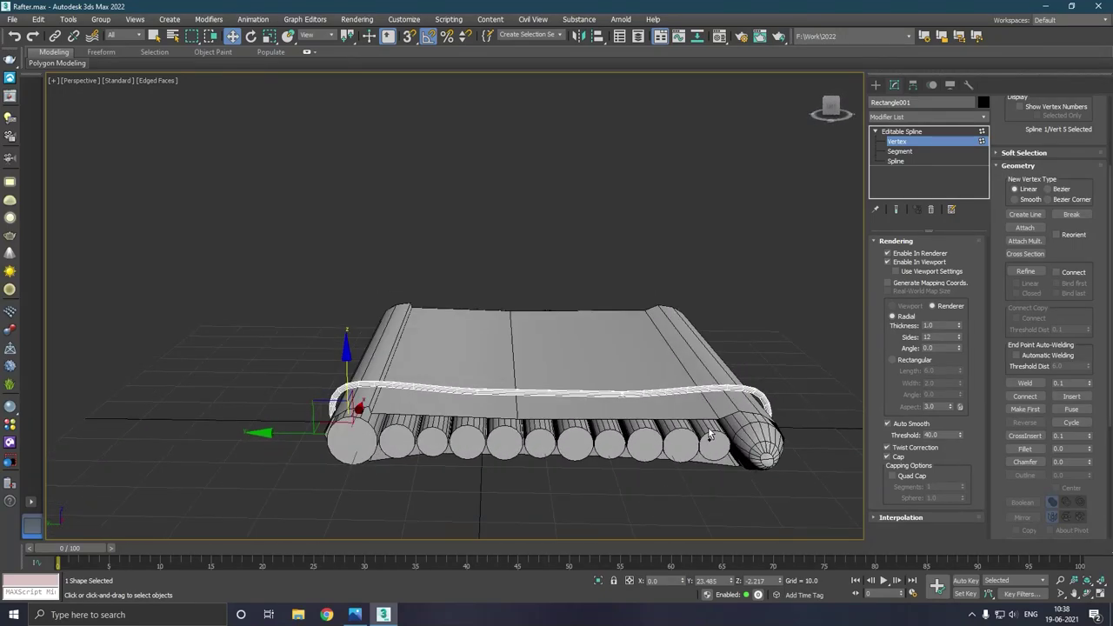
# - Move the remaining bottom vertices up against the logs, checking the underside
pyautogui.moveTo(848, 567); pyautogui.dragTo(848, 567)
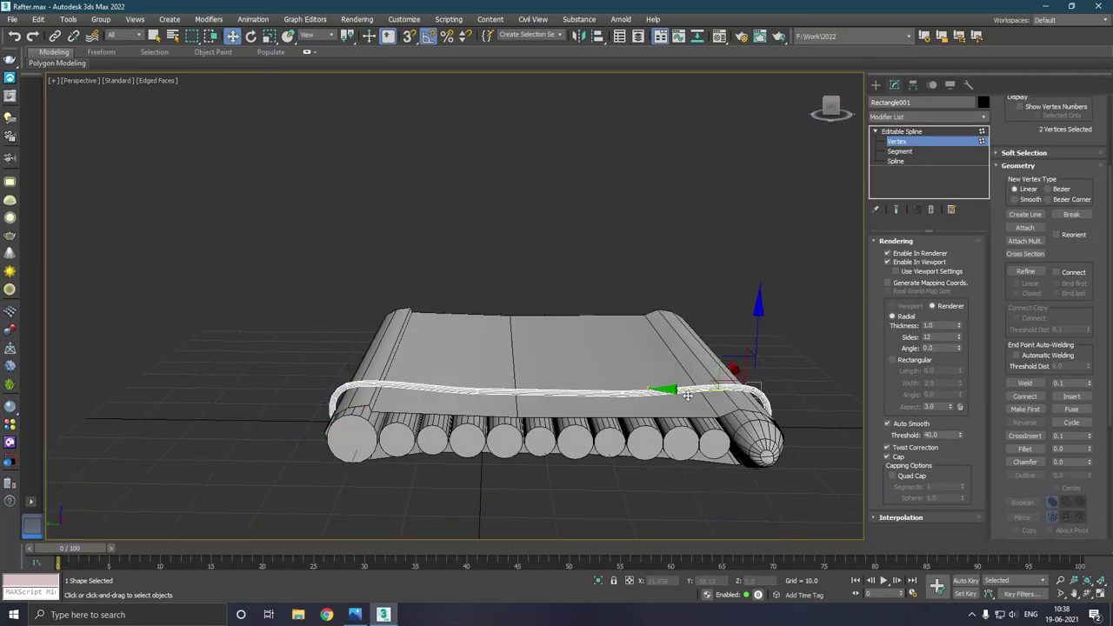
pyautogui.moveTo(684, 392)
pyautogui.keyDown('alt'); pyautogui.mouseDown(button='middle')
pyautogui.moveTo(765, 404)
pyautogui.moveTo(772, 420)
pyautogui.mouseUp(button='middle'); pyautogui.keyUp('alt')
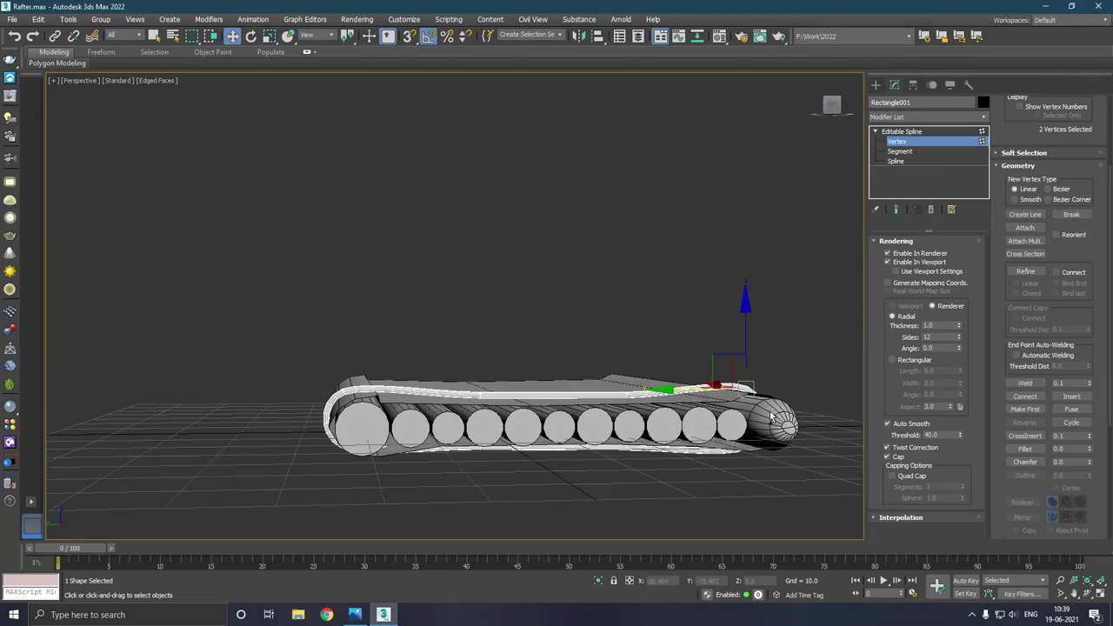
pyautogui.keyDown('alt'); pyautogui.moveTo(534, 409); pyautogui.dragTo(534, 410, button='middle'); pyautogui.keyUp('alt')
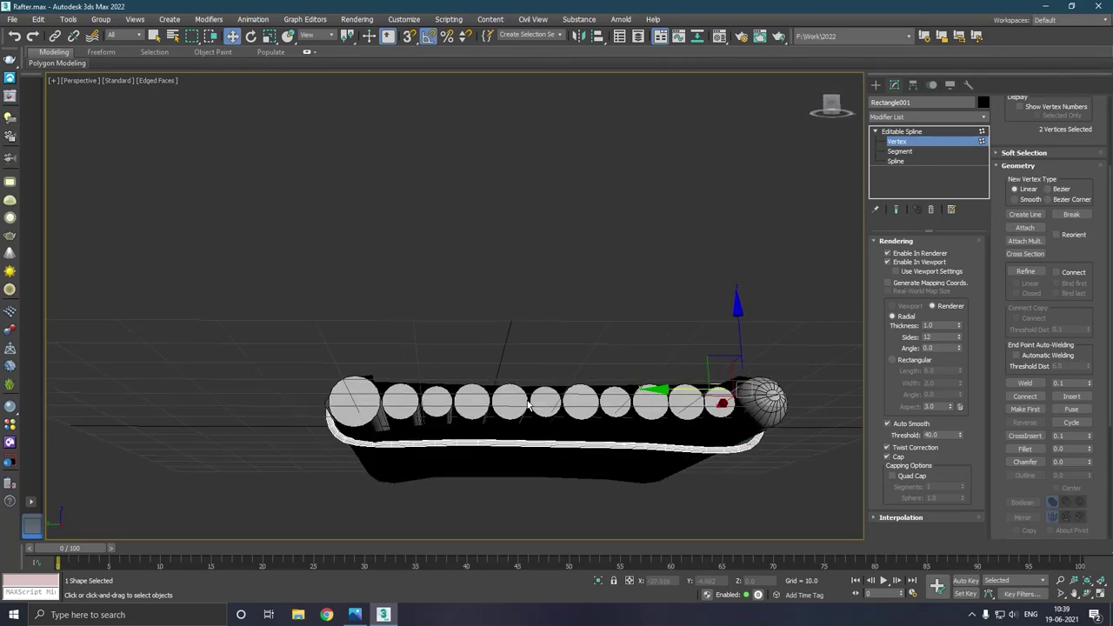
pyautogui.click(888, 262)
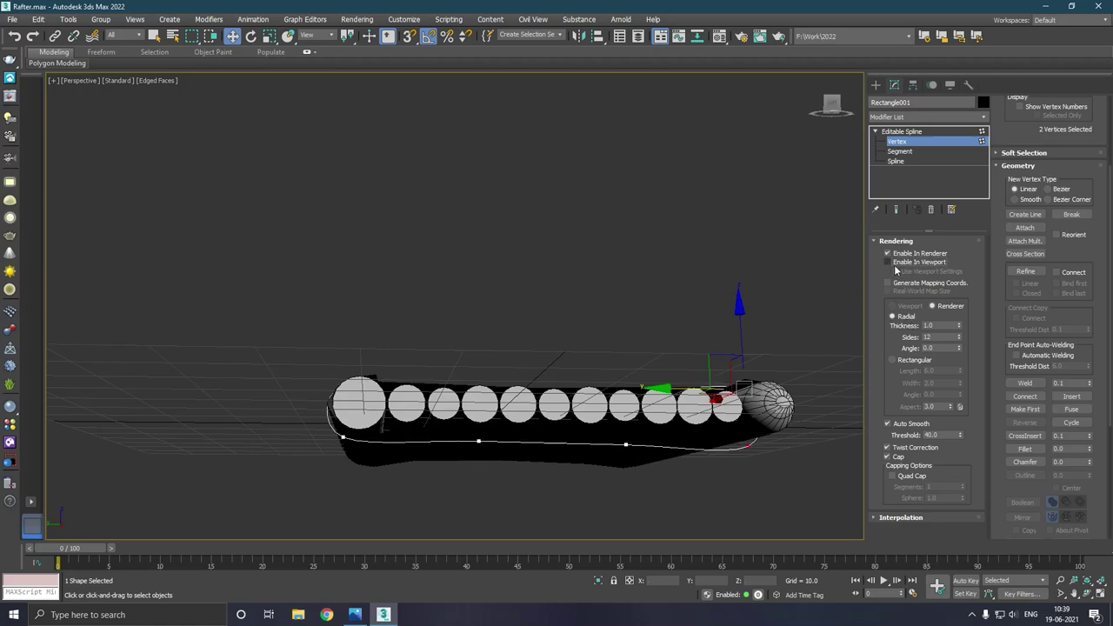
pyautogui.click(482, 443)
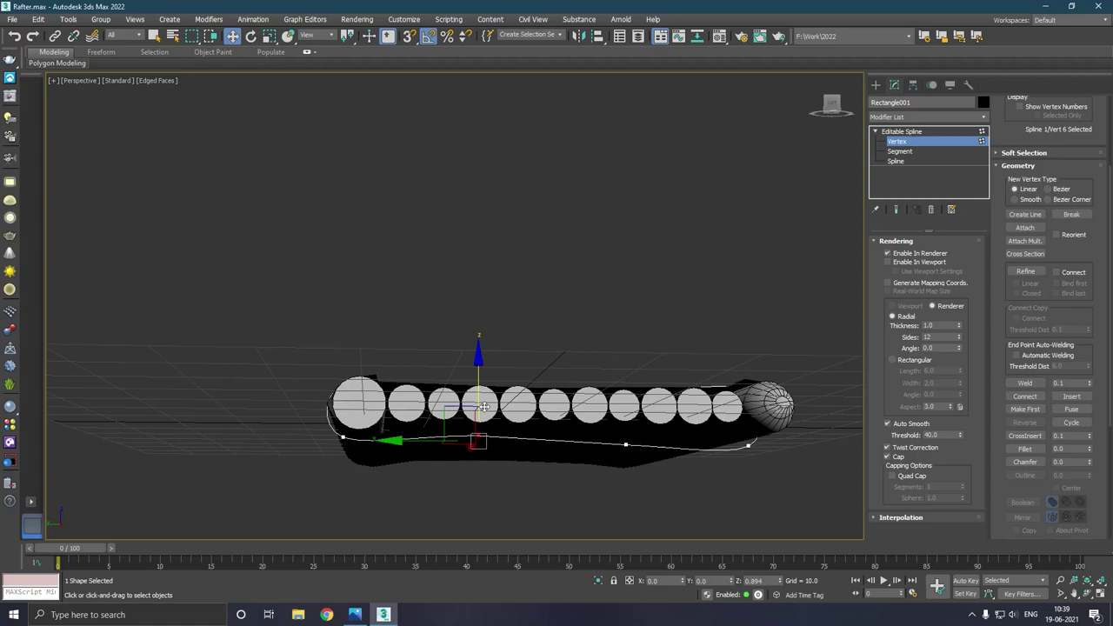
pyautogui.click(888, 261)
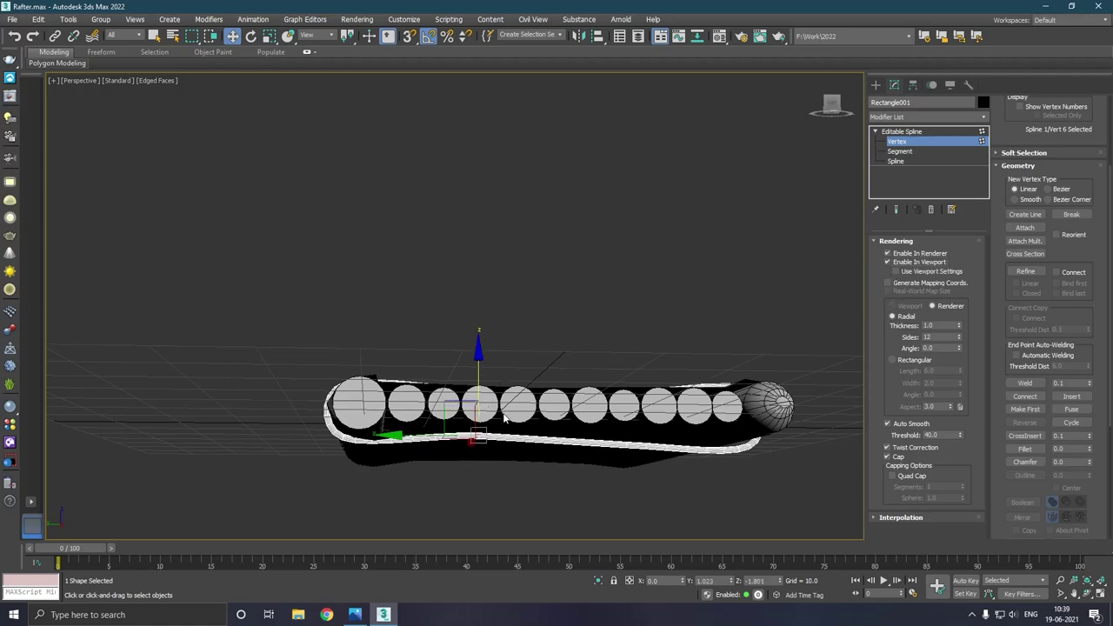
pyautogui.click(629, 447)
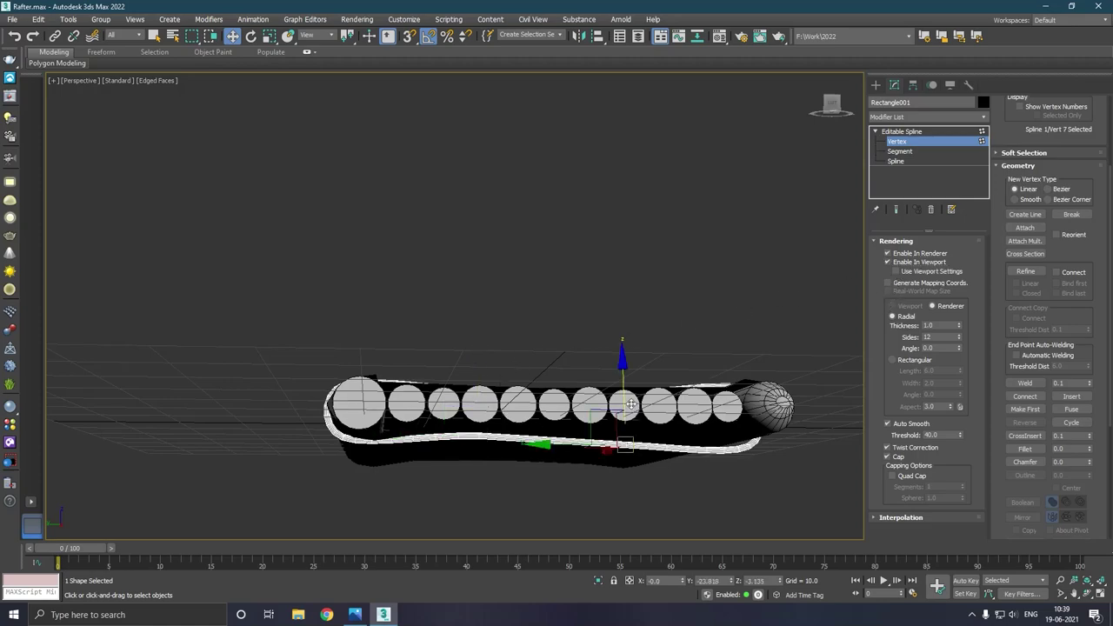
pyautogui.moveTo(631, 404); pyautogui.dragTo(650, 417)
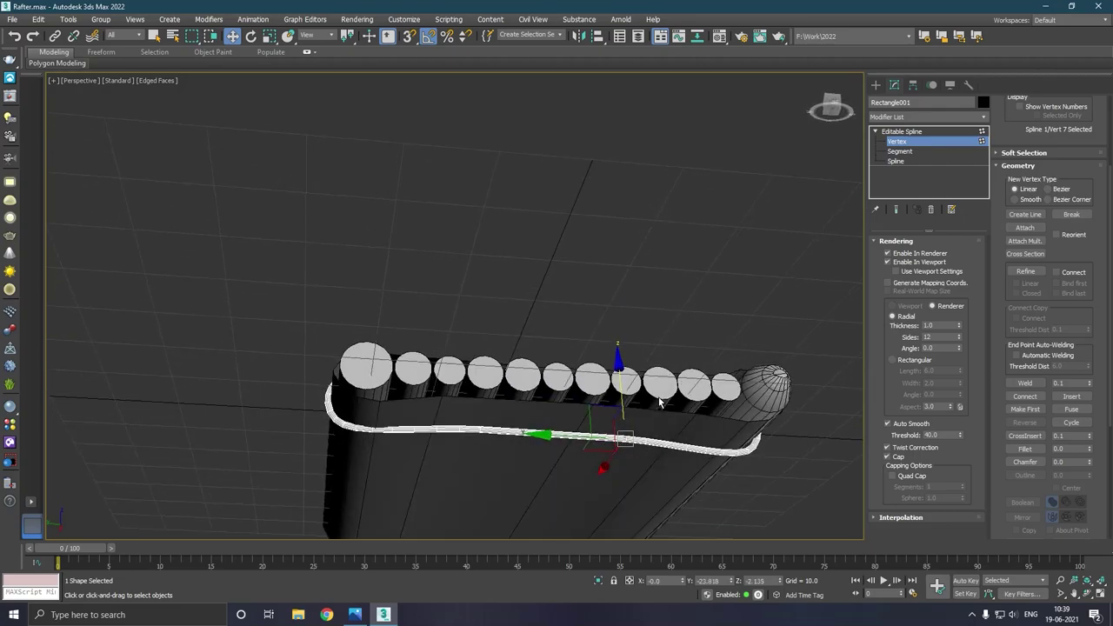
pyautogui.moveTo(650, 418)
pyautogui.keyDown('alt'); pyautogui.mouseDown(button='middle')
pyautogui.moveTo(659, 435)
pyautogui.moveTo(606, 464)
pyautogui.mouseUp(button='middle'); pyautogui.keyUp('alt')
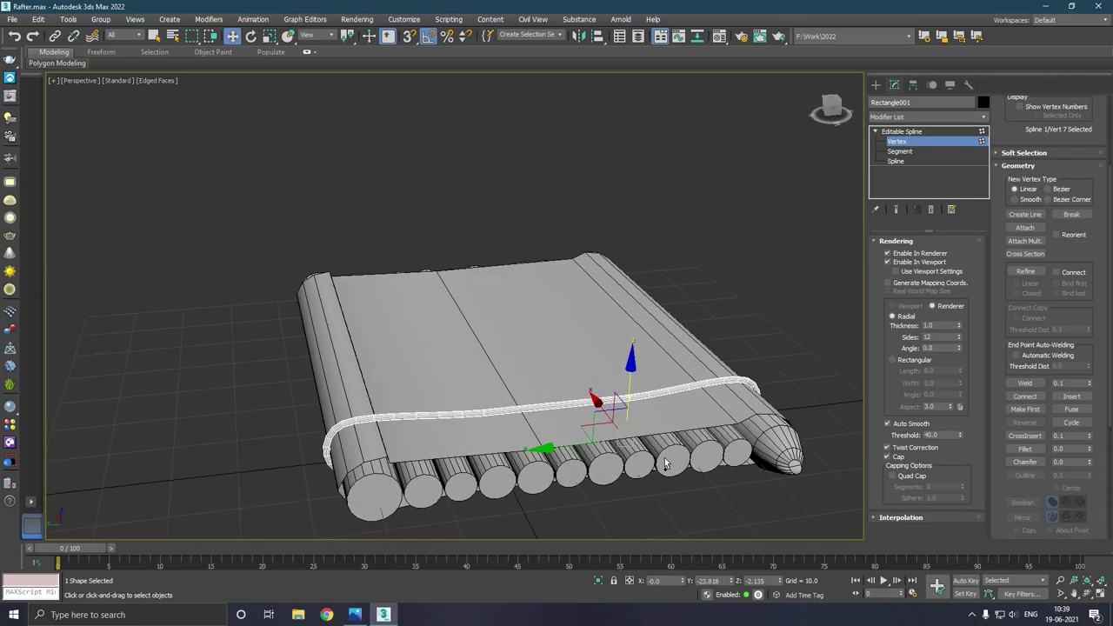
pyautogui.moveTo(543, 484)
pyautogui.keyDown('alt'); pyautogui.mouseDown(button='middle')
pyautogui.moveTo(559, 484)
pyautogui.moveTo(390, 495)
pyautogui.mouseUp(button='middle'); pyautogui.keyUp('alt')
pyautogui.scroll(2, 398, 440)
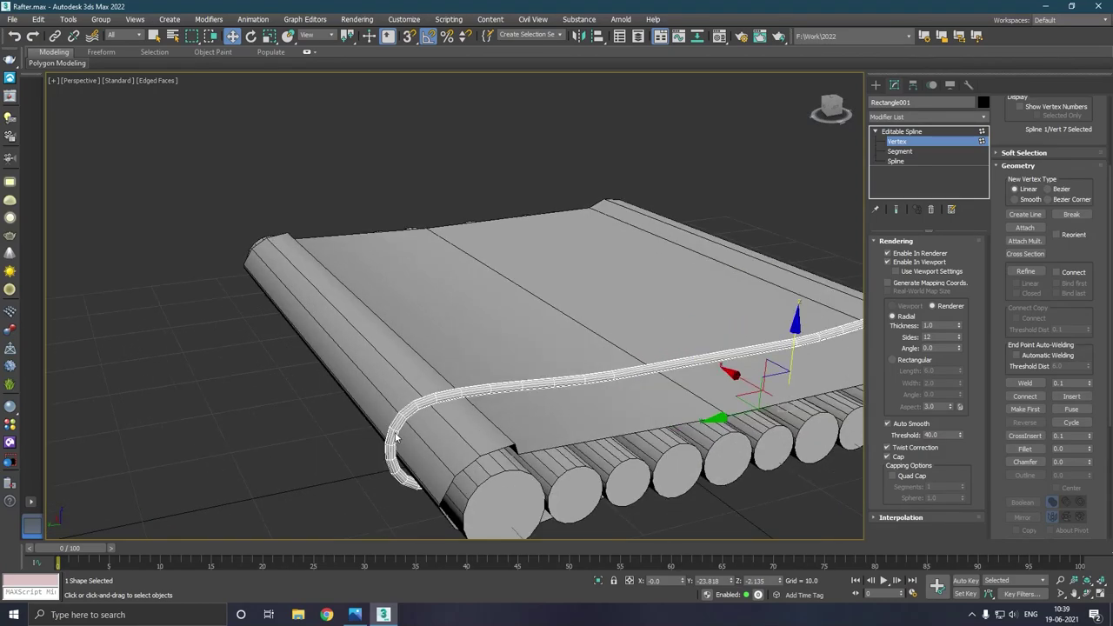
pyautogui.scroll(3, 396, 438)
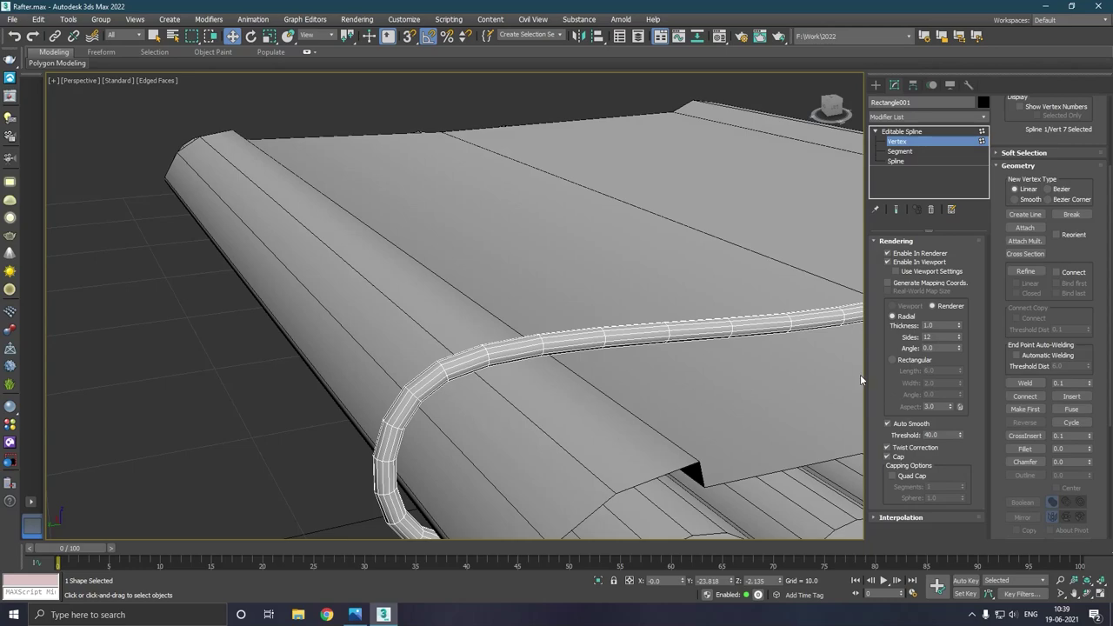
# - Lower the tube's Sides from 12 to 7 and set Auto Smooth Threshold to 56.0
pyautogui.click(959, 339)
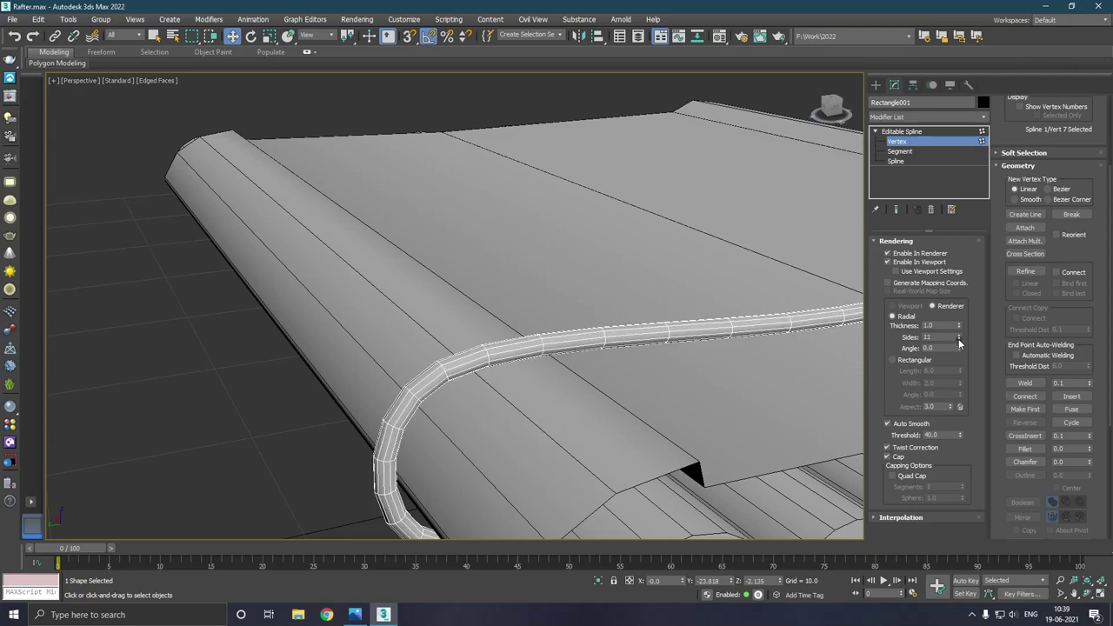
pyautogui.click(959, 339)
pyautogui.click(959, 339)
pyautogui.click(960, 339)
pyautogui.click(960, 340)
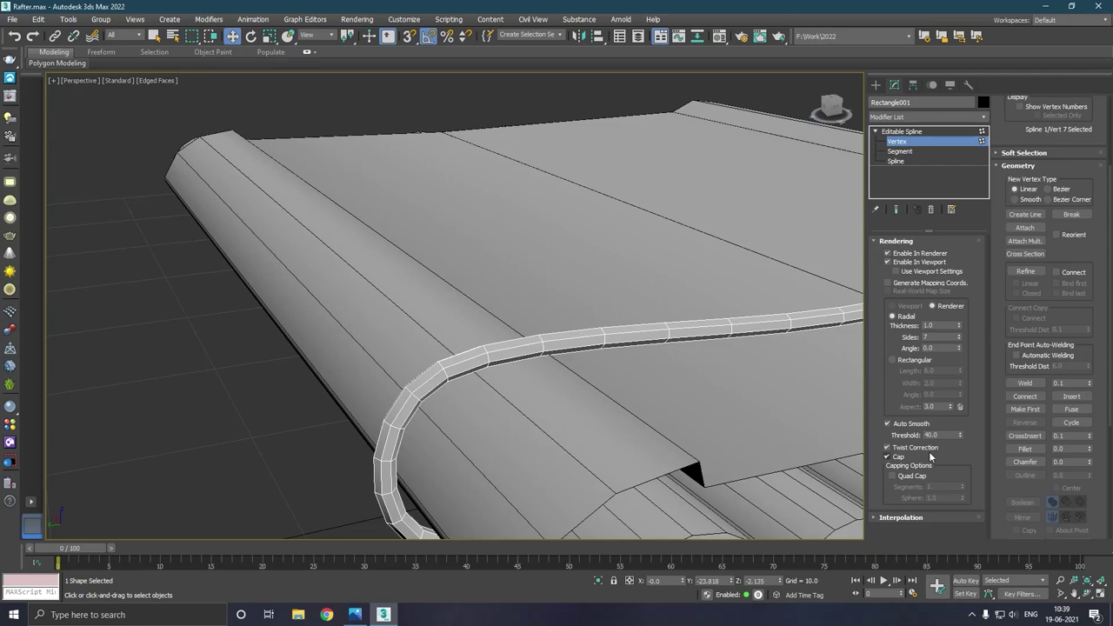
pyautogui.moveTo(962, 434); pyautogui.dragTo(960, 419)
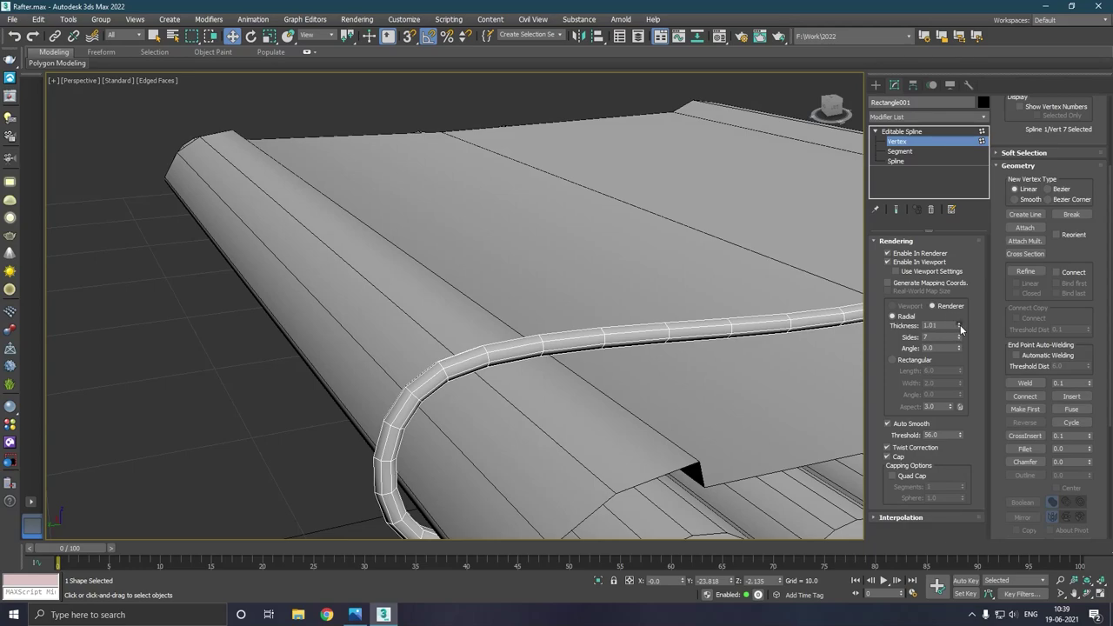
# - Thin the rope spline's rendered Thickness down to 0.66 and clear the vertex selection
pyautogui.moveTo(960, 324); pyautogui.dragTo(964, 340)
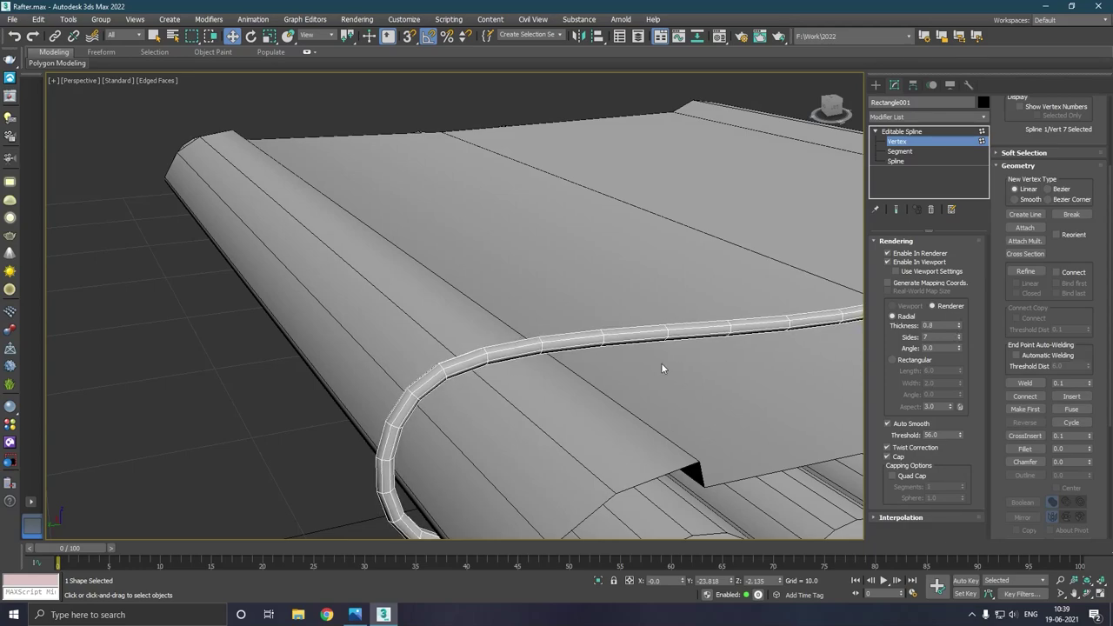
pyautogui.scroll(-3, 661, 363)
pyautogui.scroll(-3, 398, 373)
pyautogui.scroll(-2, 400, 374)
pyautogui.keyDown('alt'); pyautogui.moveTo(513, 381); pyautogui.dragTo(528, 412, button='middle'); pyautogui.keyUp('alt')
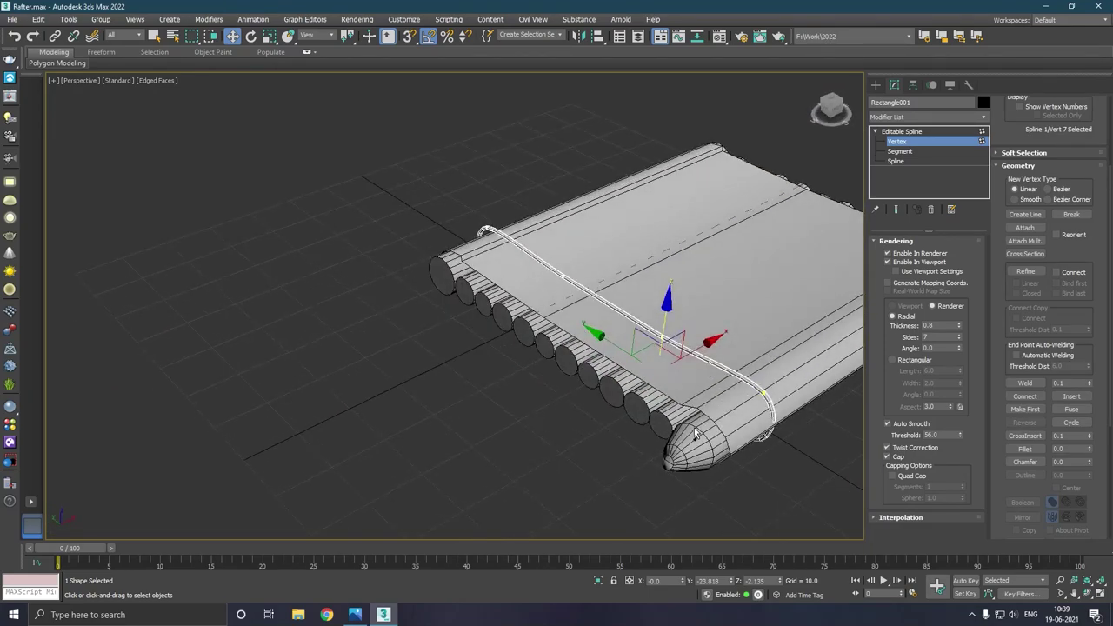
pyautogui.moveTo(693, 429)
pyautogui.keyDown('alt'); pyautogui.mouseDown(button='middle')
pyautogui.moveTo(596, 443)
pyautogui.moveTo(687, 426)
pyautogui.mouseUp(button='middle'); pyautogui.keyUp('alt')
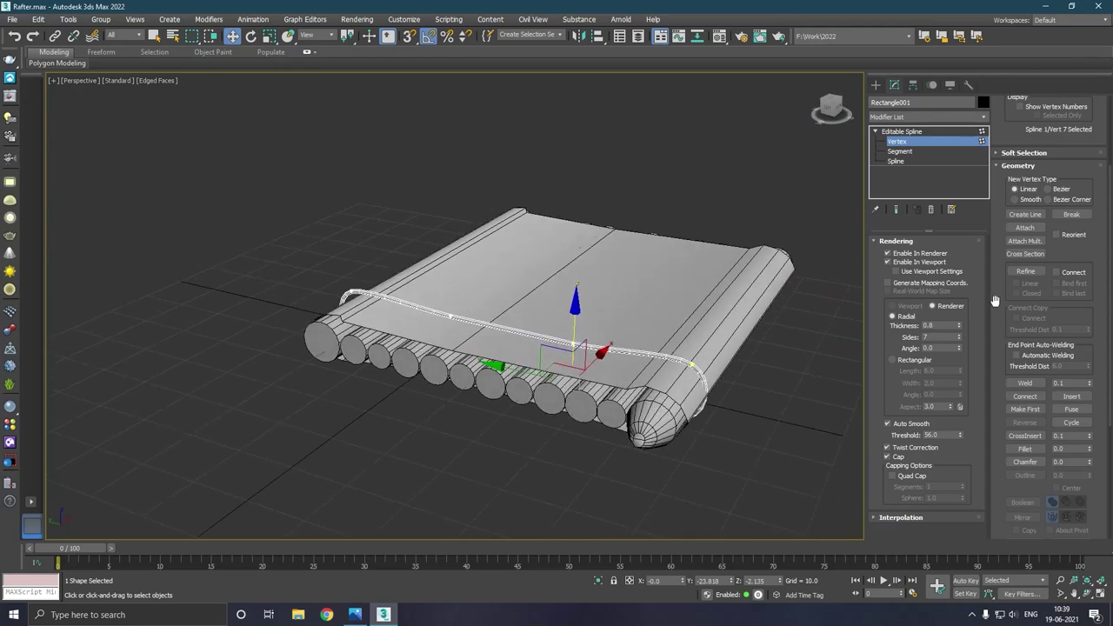
pyautogui.moveTo(960, 324); pyautogui.dragTo(961, 338)
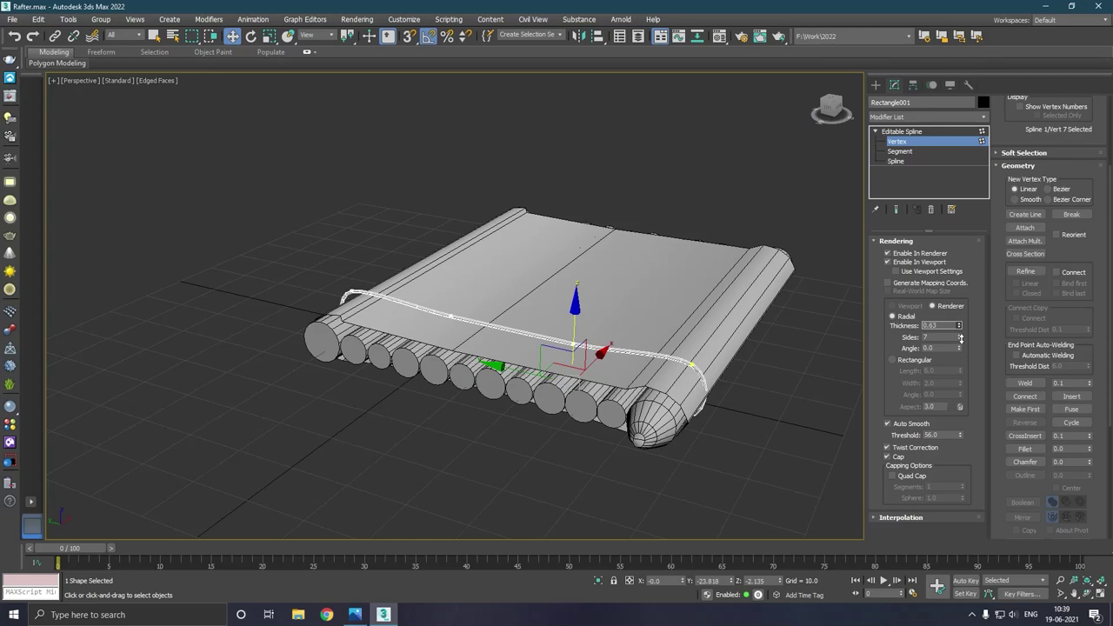
pyautogui.click(718, 406)
# - Swing the two vertices at the rope's right end outward around the end log
pyautogui.scroll(3, 722, 382)
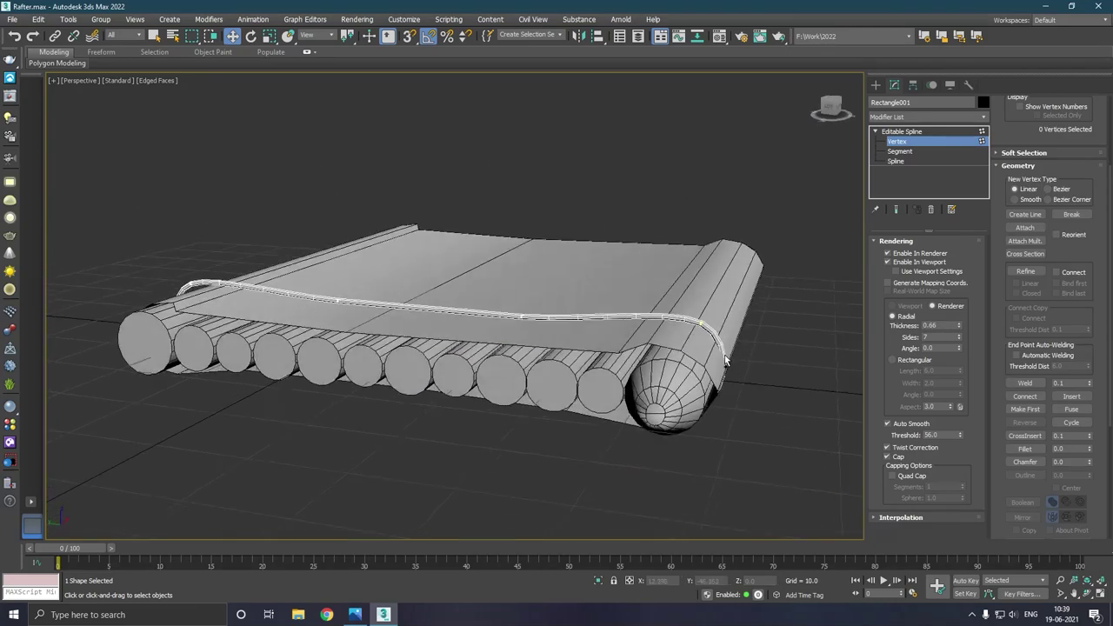
pyautogui.keyDown('alt'); pyautogui.moveTo(724, 359); pyautogui.dragTo(748, 327, button='middle'); pyautogui.keyUp('alt')
pyautogui.moveTo(687, 420); pyautogui.dragTo(687, 426)
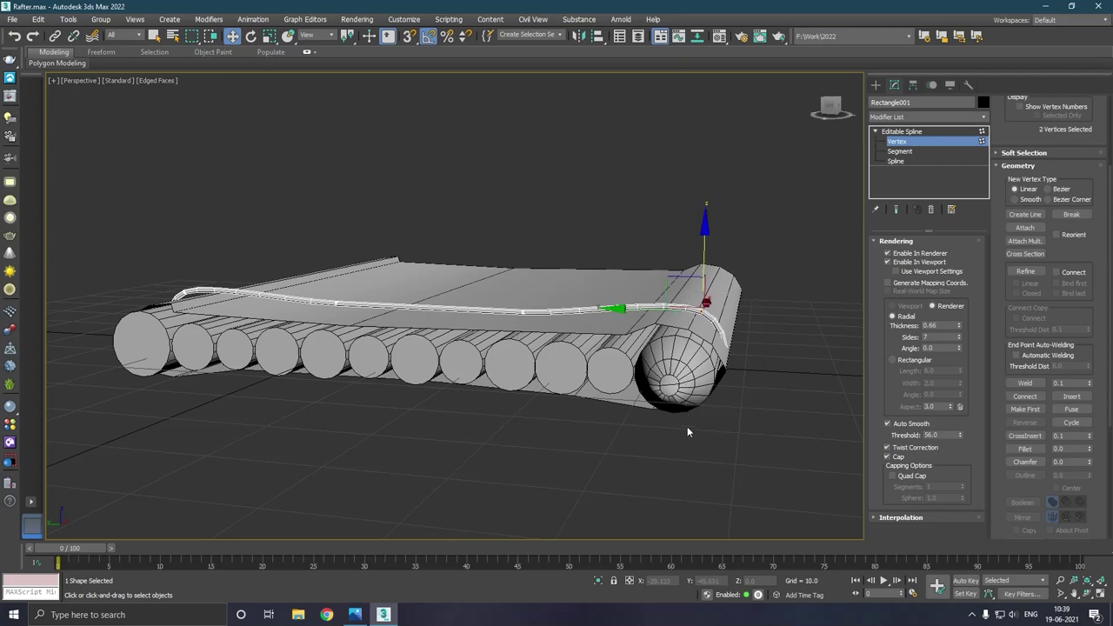
pyautogui.scroll(3, 687, 426)
pyautogui.scroll(3, 707, 390)
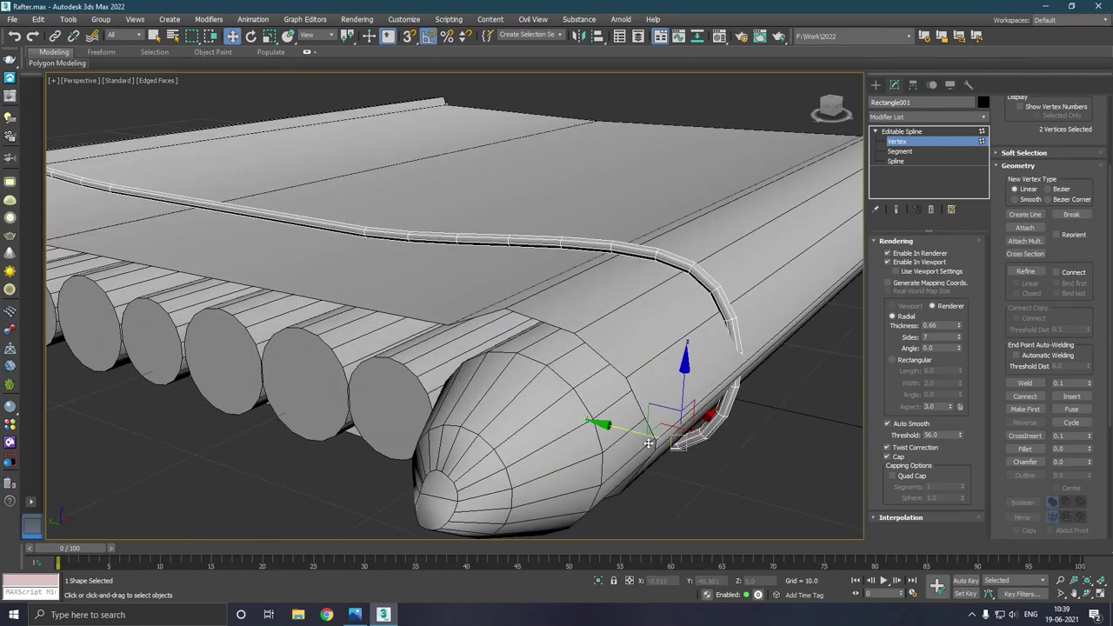
pyautogui.moveTo(647, 438); pyautogui.dragTo(666, 424)
pyautogui.scroll(-2, 672, 420)
# - Adjust a single end vertex so the rope curves tightly around the end log
pyautogui.keyDown('alt'); pyautogui.moveTo(727, 421); pyautogui.dragTo(706, 466, button='middle'); pyautogui.keyUp('alt')
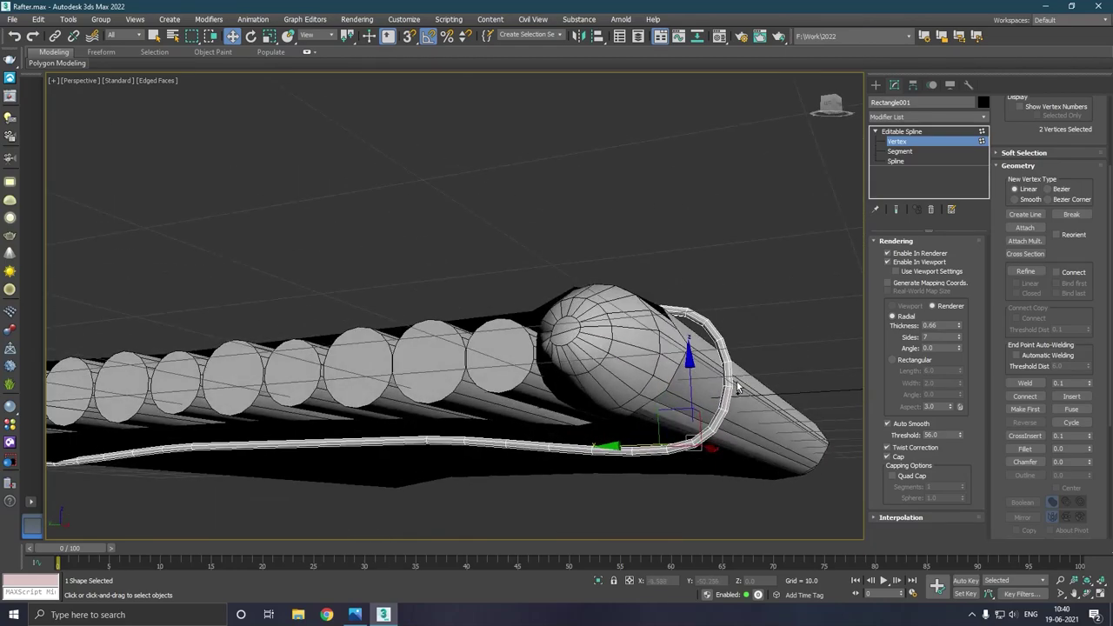
pyautogui.click(701, 413)
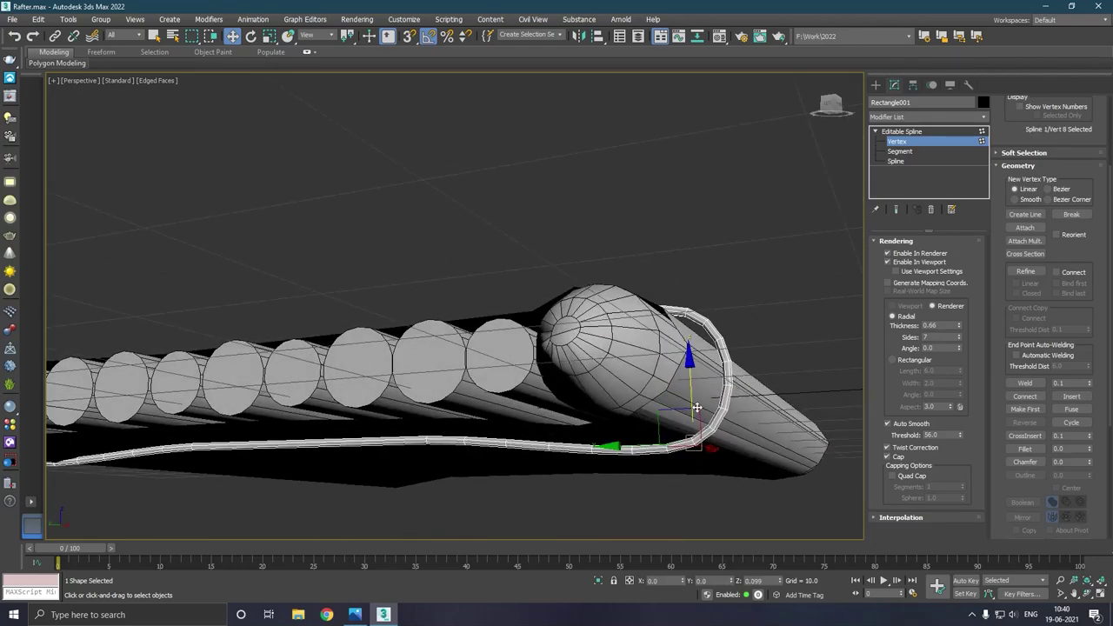
pyautogui.moveTo(701, 412); pyautogui.dragTo(702, 405)
pyautogui.moveTo(703, 405)
pyautogui.keyDown('alt'); pyautogui.mouseDown(button='middle')
pyautogui.moveTo(746, 431)
pyautogui.moveTo(661, 342)
pyautogui.mouseUp(button='middle'); pyautogui.keyUp('alt')
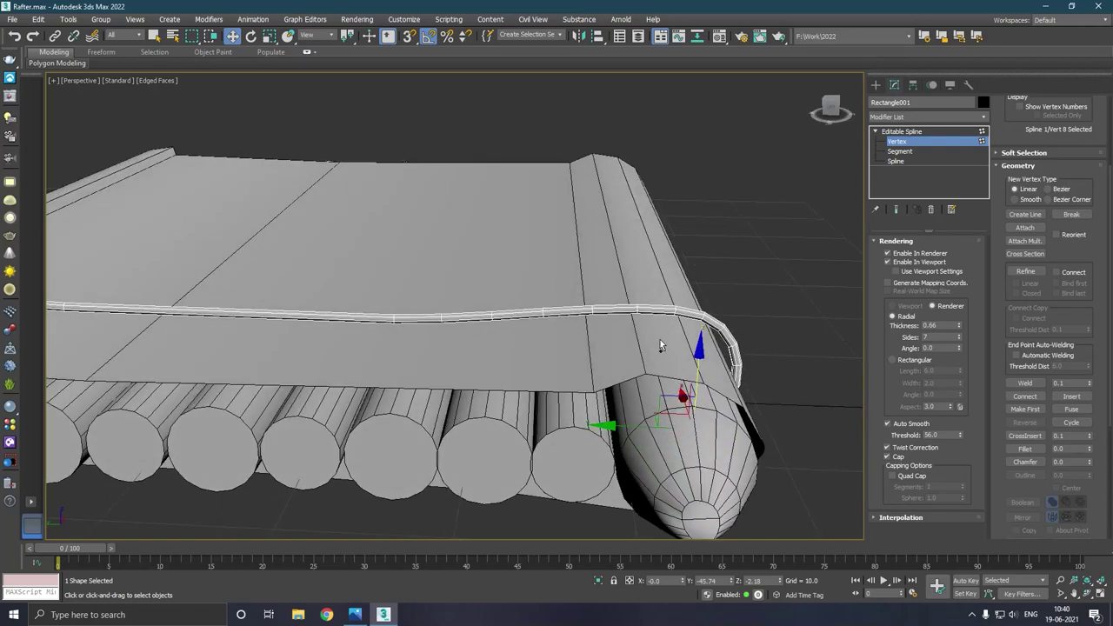
# - Nudge the rope's corner vertex onto the deck edge
pyautogui.click(680, 315)
pyautogui.click(715, 327)
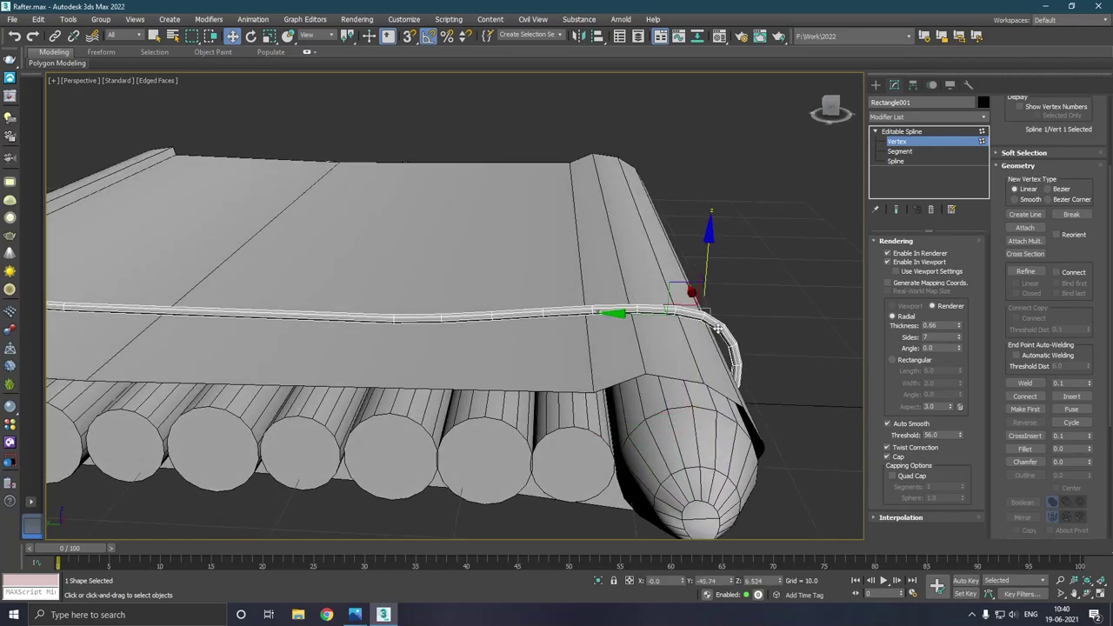
pyautogui.click(767, 314)
pyautogui.click(706, 324)
pyautogui.moveTo(695, 310); pyautogui.dragTo(676, 291)
pyautogui.scroll(-3, 773, 346)
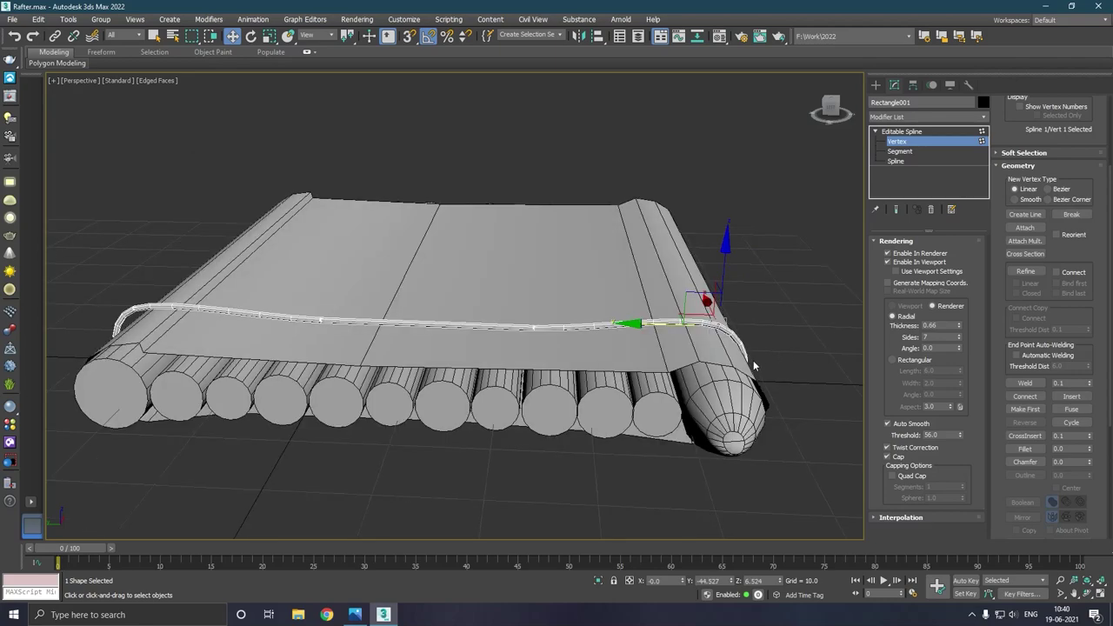
pyautogui.scroll(-2, 753, 360)
pyautogui.scroll(-2, 708, 364)
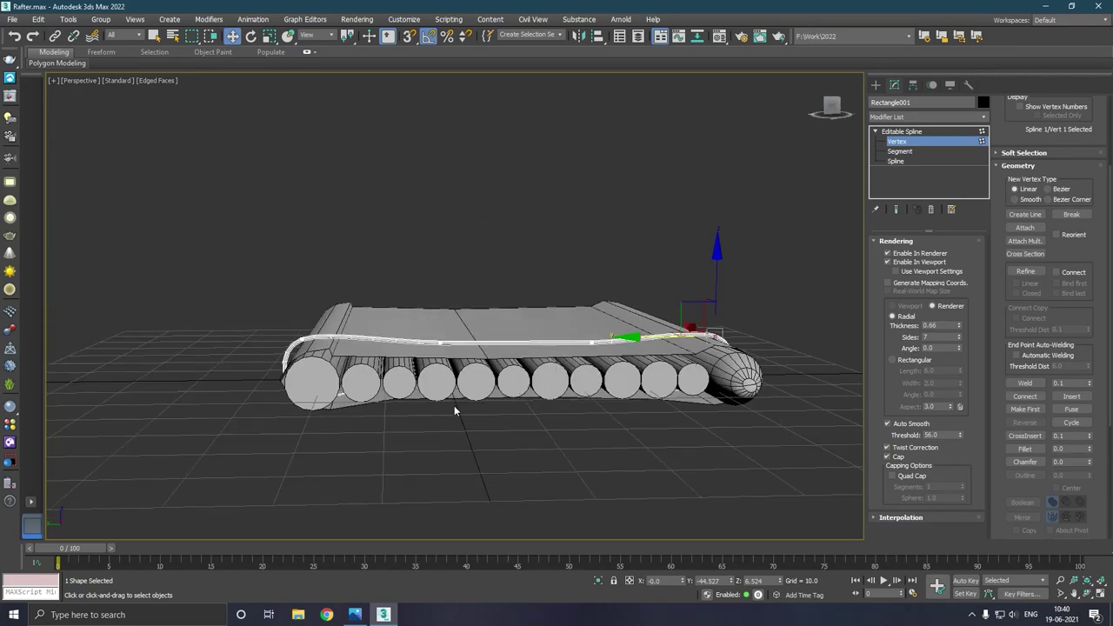
# - Shift the left-end rope vertex outward and lower it onto the deck edge
pyautogui.moveTo(454, 405); pyautogui.dragTo(609, 407, button='middle')
pyautogui.scroll(4, 462, 341)
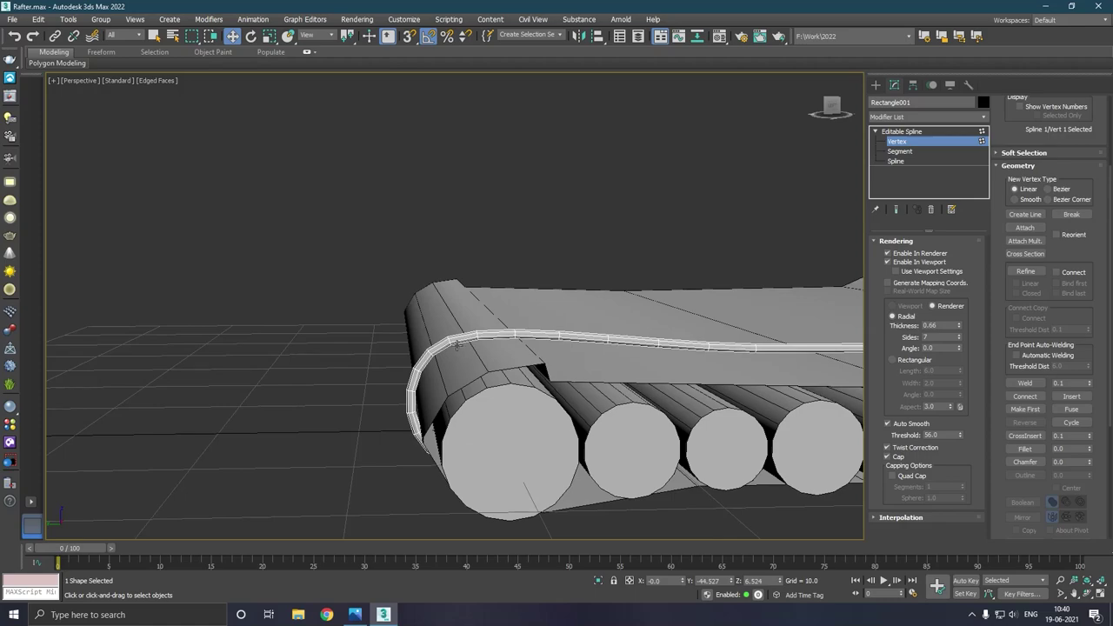
pyautogui.click(451, 337)
pyautogui.scroll(2, 451, 344)
pyautogui.moveTo(404, 349); pyautogui.dragTo(492, 343)
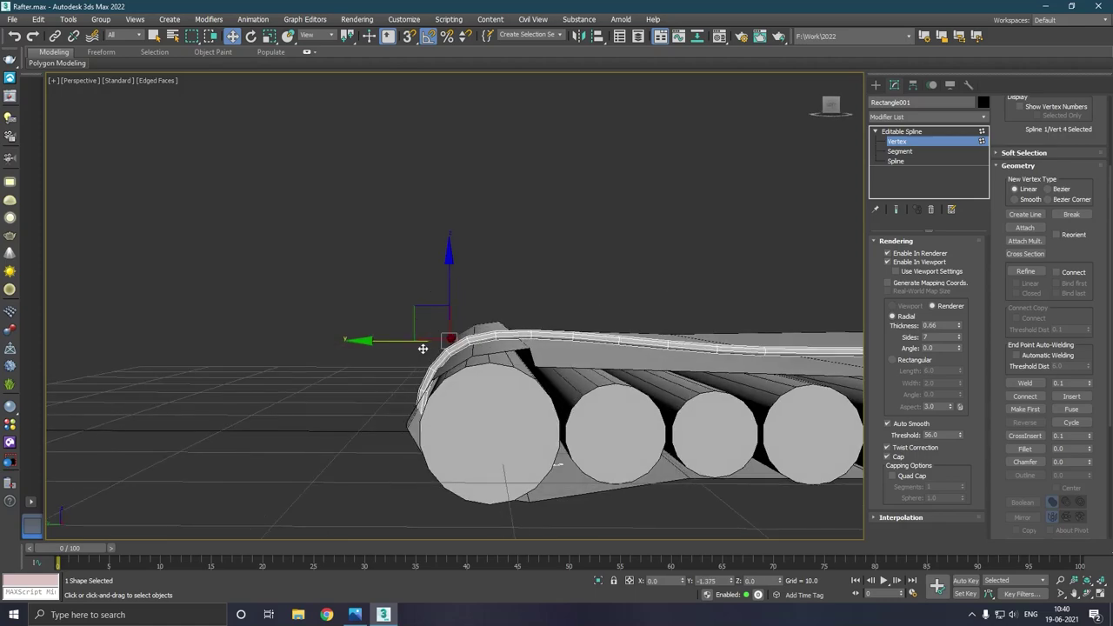
pyautogui.keyDown('alt'); pyautogui.moveTo(492, 344); pyautogui.dragTo(497, 322, button='middle'); pyautogui.keyUp('alt')
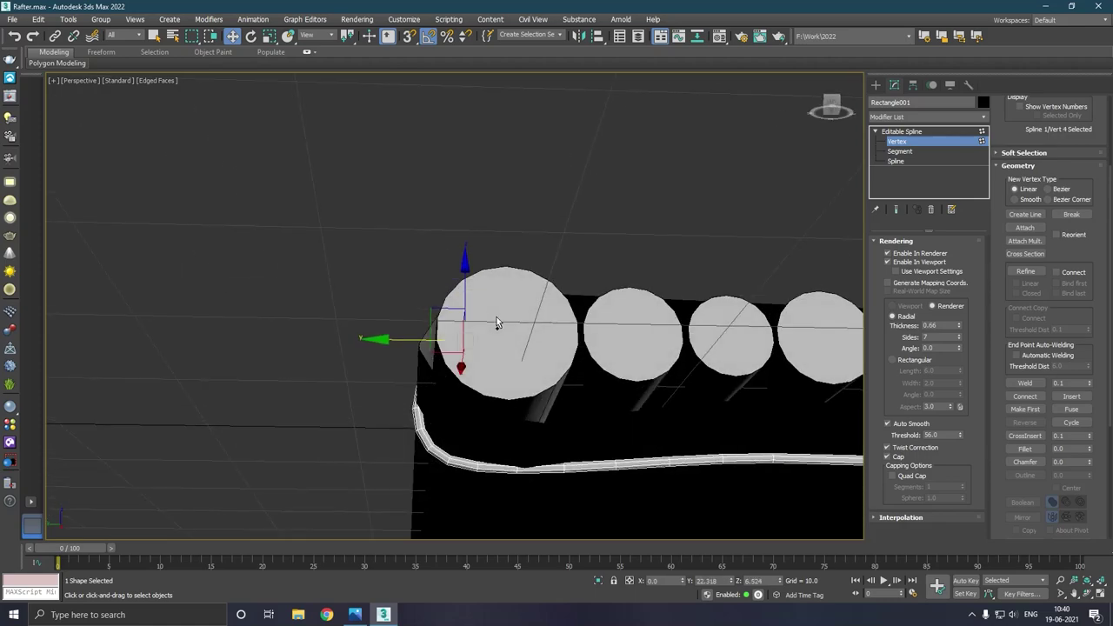
pyautogui.keyDown('alt'); pyautogui.moveTo(474, 437); pyautogui.dragTo(485, 407, button='middle'); pyautogui.keyUp('alt')
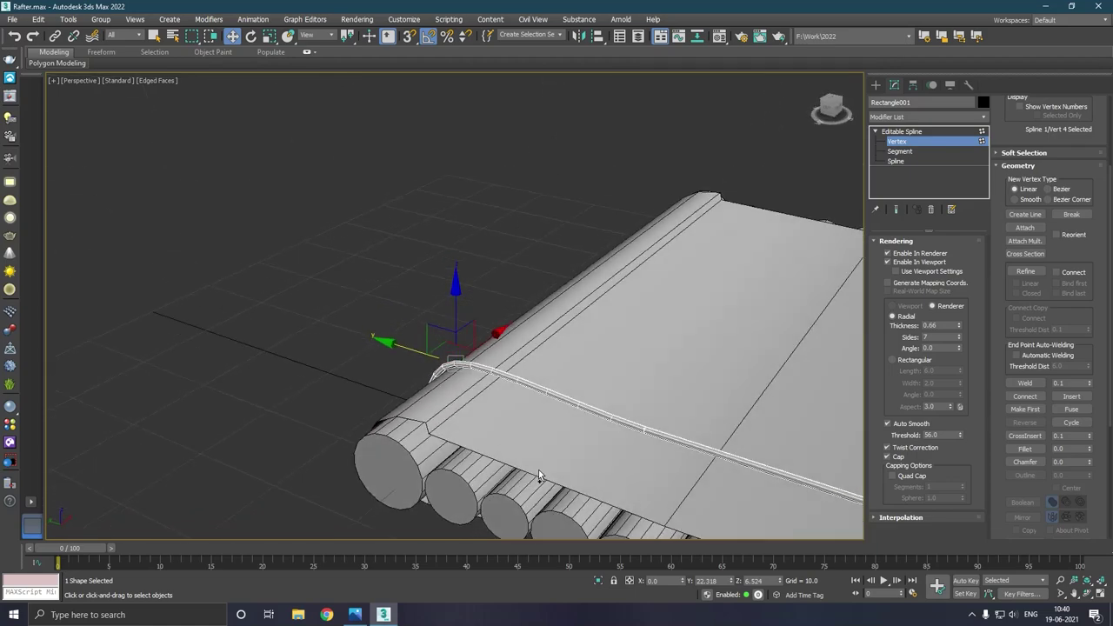
pyautogui.moveTo(458, 311); pyautogui.dragTo(460, 317)
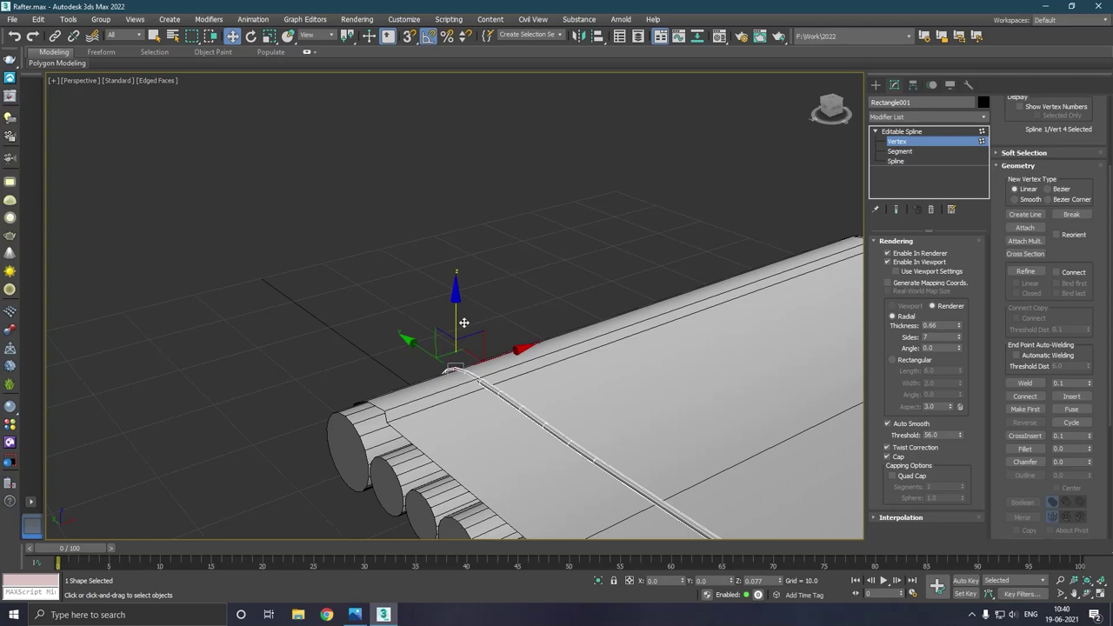
pyautogui.scroll(-2, 354, 320)
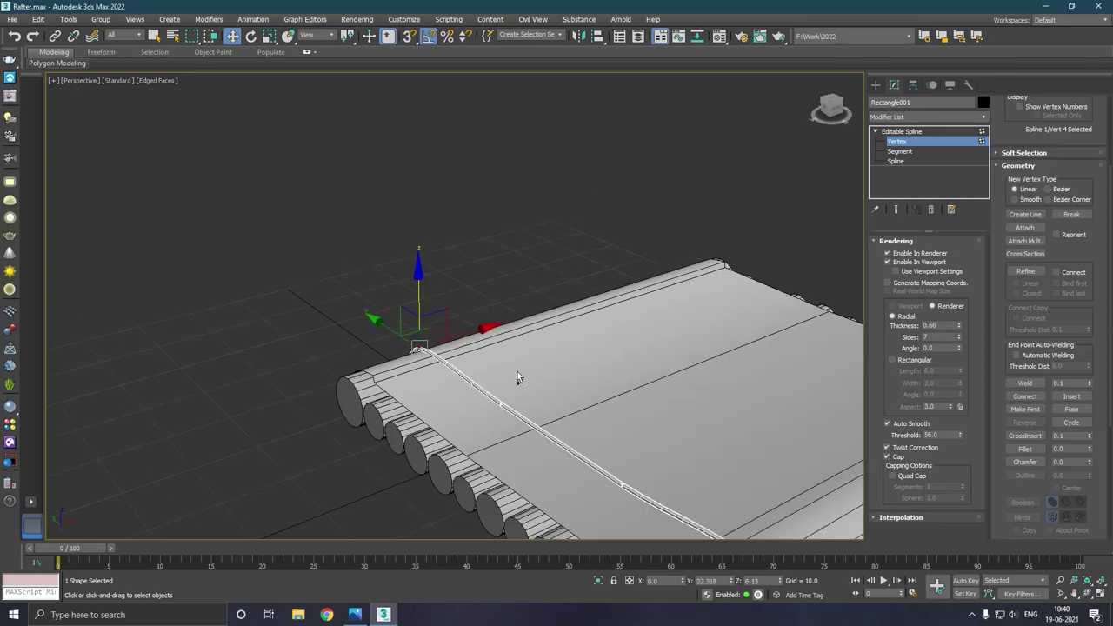
# - Move the rope's lower corner vertex snug against the first log
pyautogui.keyDown('alt'); pyautogui.moveTo(518, 374); pyautogui.dragTo(587, 347, button='middle'); pyautogui.keyUp('alt')
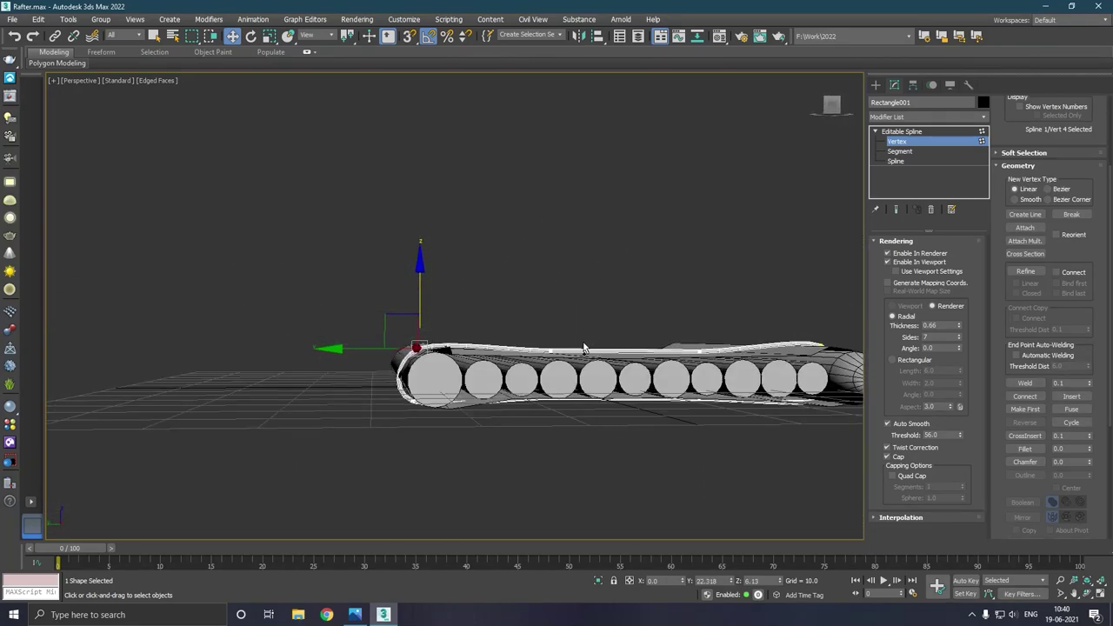
pyautogui.scroll(2, 422, 401)
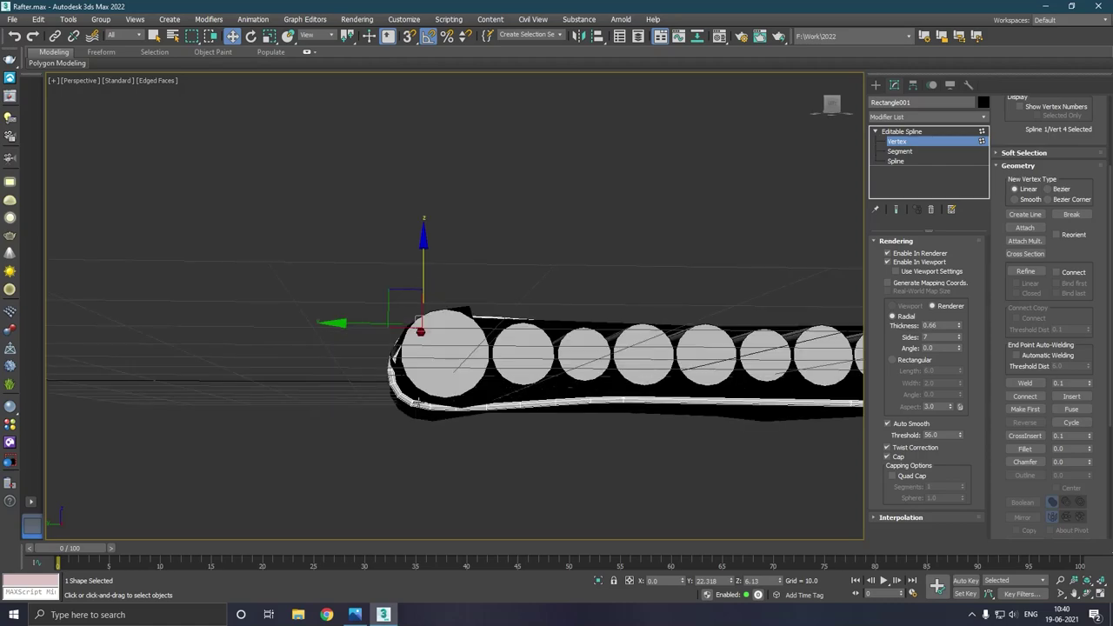
pyautogui.click(415, 405)
pyautogui.moveTo(418, 369); pyautogui.dragTo(416, 372)
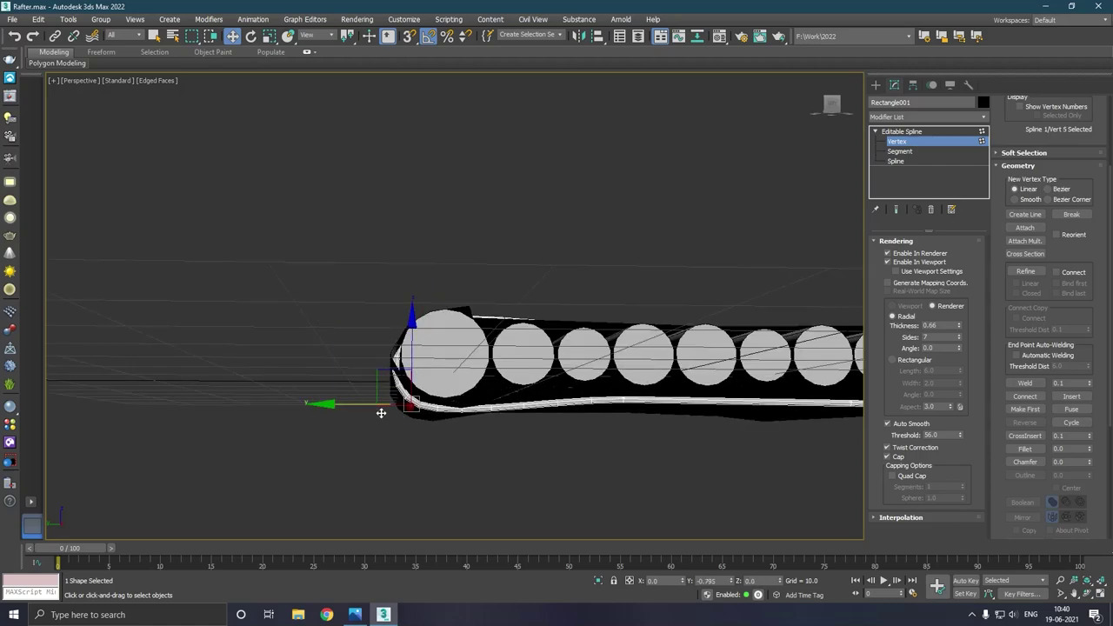
# - Shift the rope vertex at the deck's left corner further left
pyautogui.moveTo(374, 410)
pyautogui.keyDown('alt'); pyautogui.mouseDown(button='middle')
pyautogui.moveTo(474, 390)
pyautogui.moveTo(464, 385)
pyautogui.mouseUp(button='middle'); pyautogui.keyUp('alt')
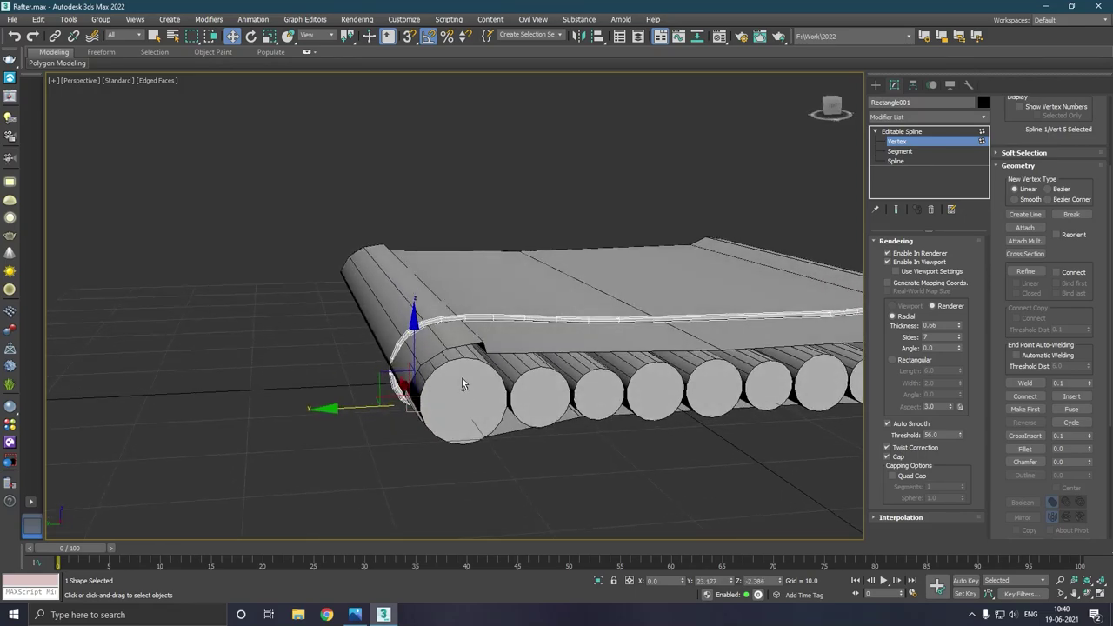
pyautogui.click(392, 369)
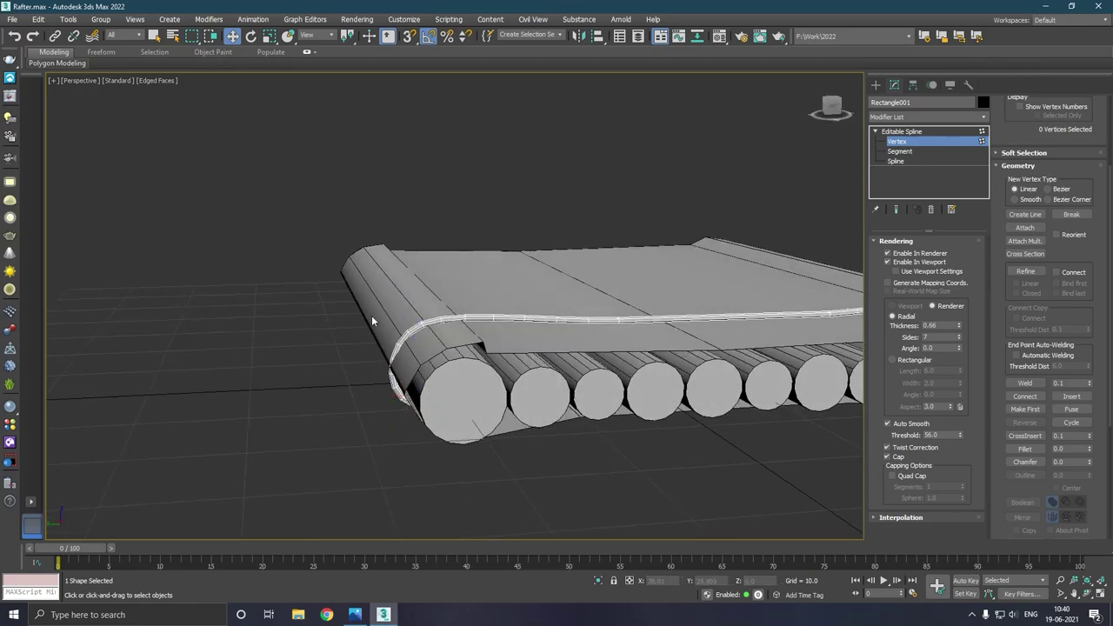
pyautogui.click(415, 323)
pyautogui.click(418, 337)
pyautogui.click(424, 327)
pyautogui.moveTo(377, 334); pyautogui.dragTo(352, 369)
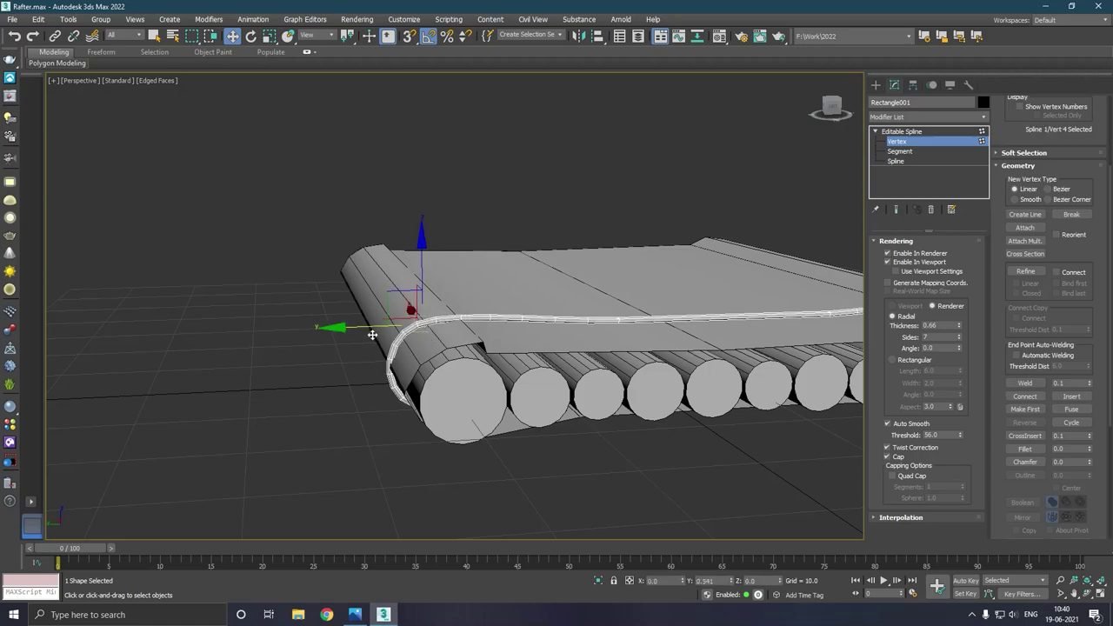
# - Leave vertex editing and select the rope running across the deck
pyautogui.scroll(-3, 352, 370)
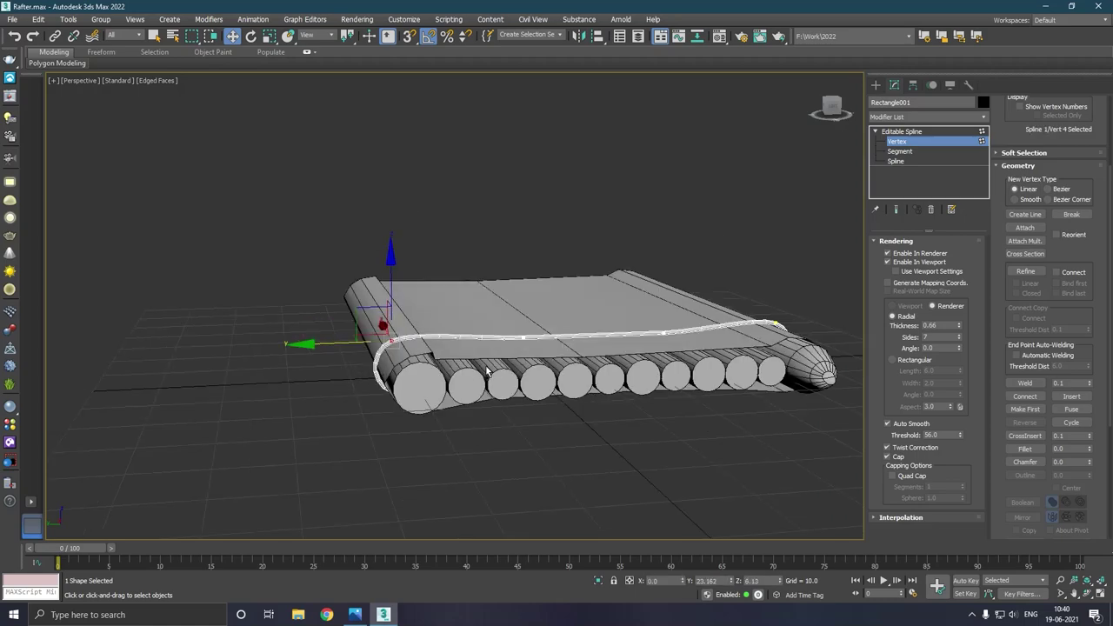
pyautogui.keyDown('alt'); pyautogui.moveTo(352, 369); pyautogui.dragTo(443, 382, button='middle'); pyautogui.keyUp('alt')
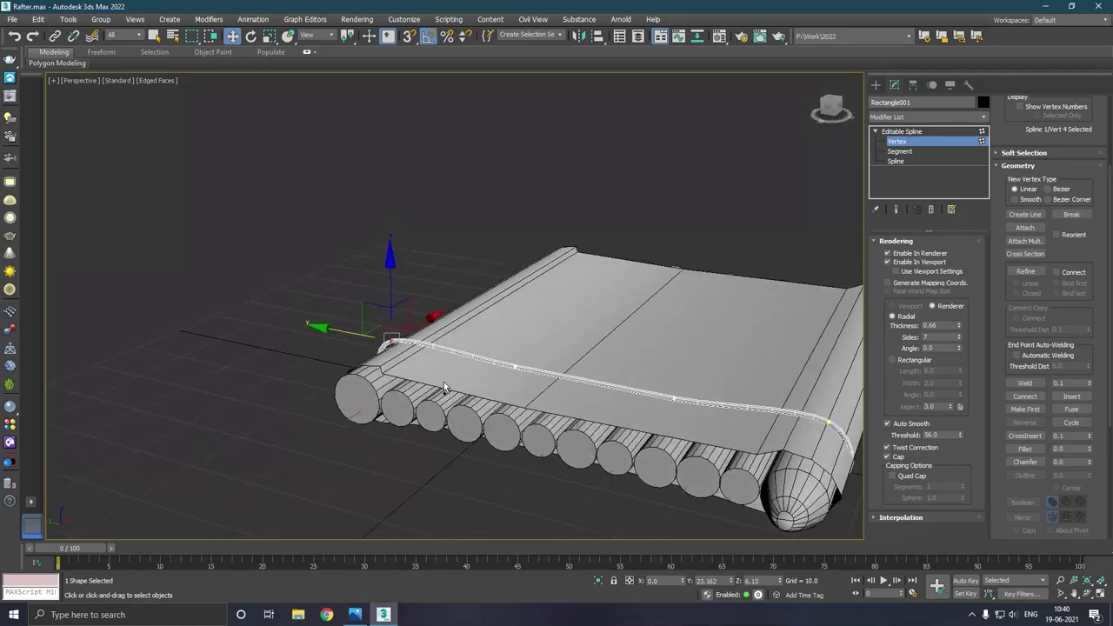
pyautogui.click(910, 133)
pyautogui.click(296, 346)
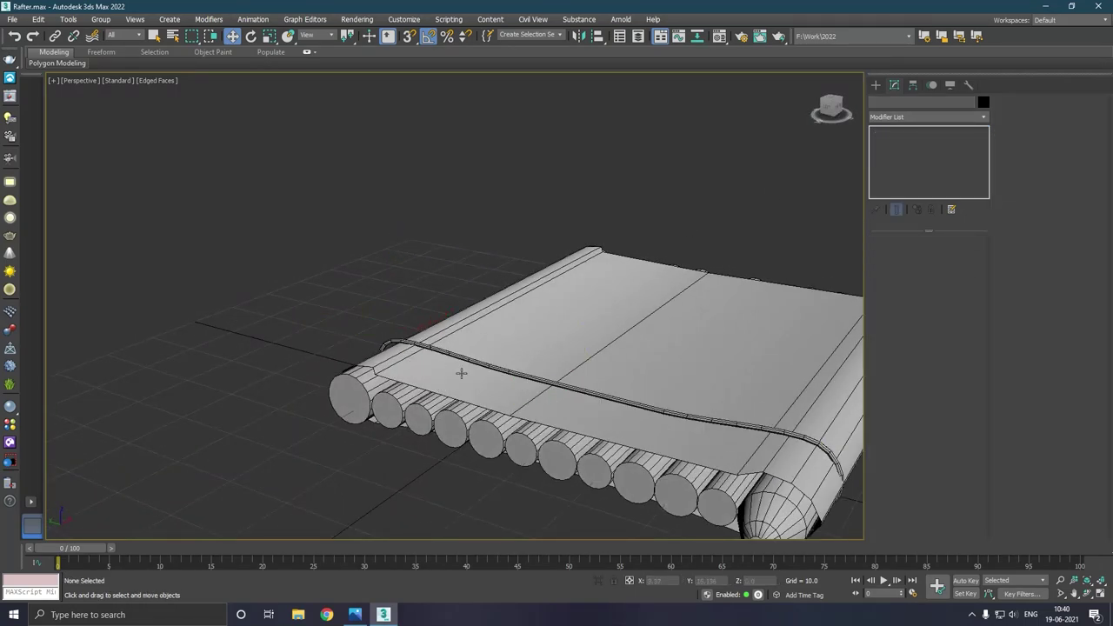
pyautogui.moveTo(459, 373)
pyautogui.keyDown('alt'); pyautogui.mouseDown(button='middle')
pyautogui.moveTo(537, 401)
pyautogui.moveTo(465, 443)
pyautogui.moveTo(636, 330)
pyautogui.moveTo(512, 458)
pyautogui.moveTo(528, 379)
pyautogui.mouseUp(button='middle'); pyautogui.keyUp('alt')
pyautogui.scroll(2, 528, 379)
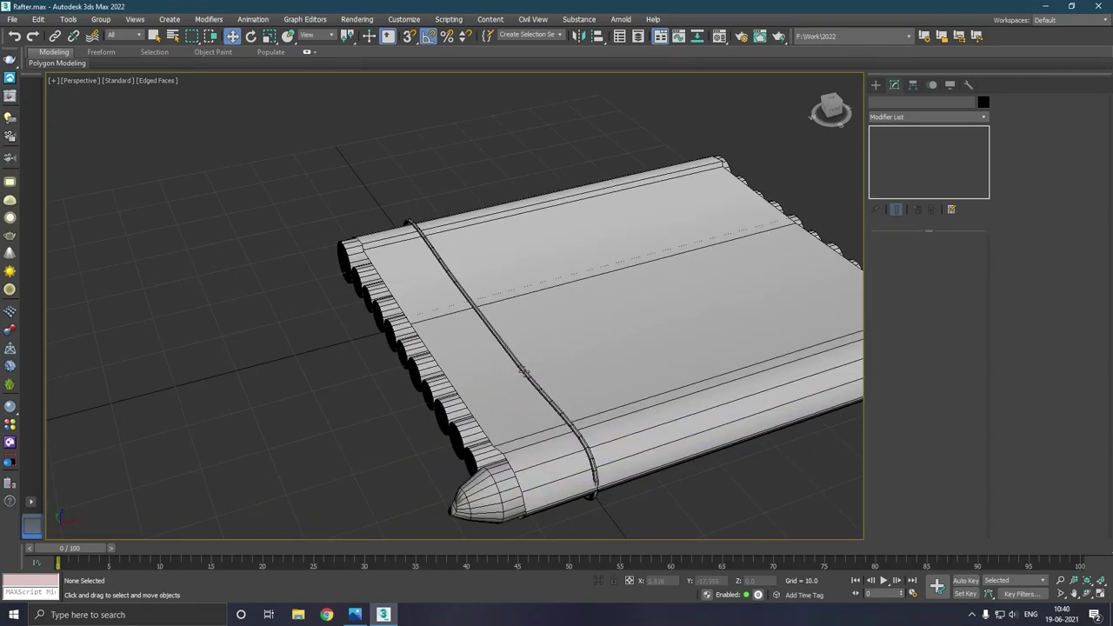
pyautogui.click(527, 372)
# - Bend the rope by moving its middle and upper vertices, enabling it in the viewport as a tube
pyautogui.click(898, 142)
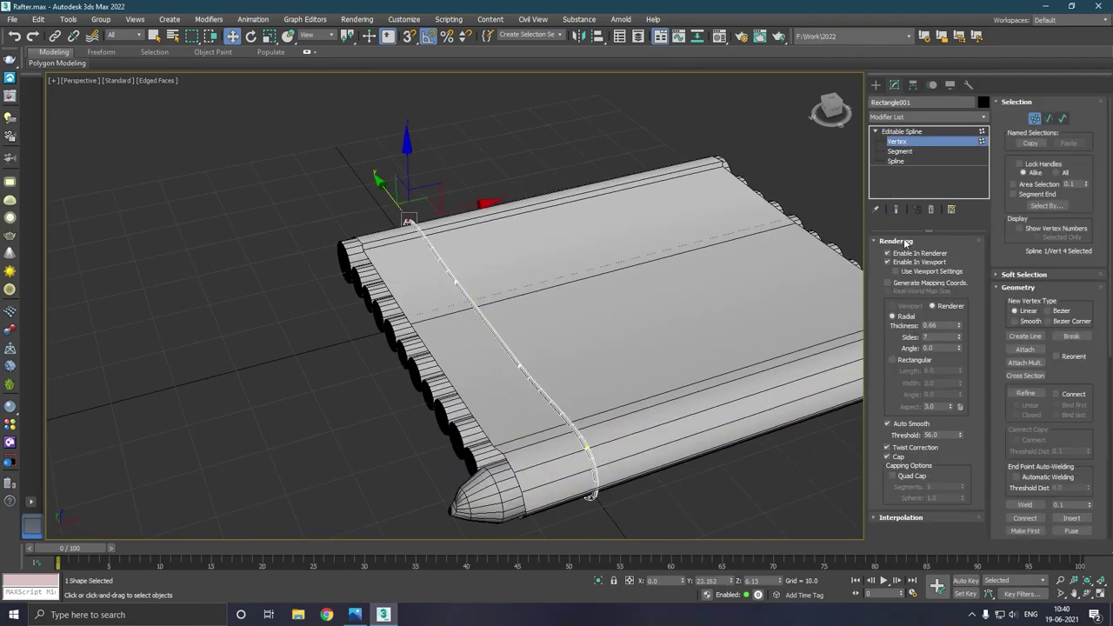
pyautogui.click(521, 368)
pyautogui.moveTo(583, 358); pyautogui.dragTo(557, 363)
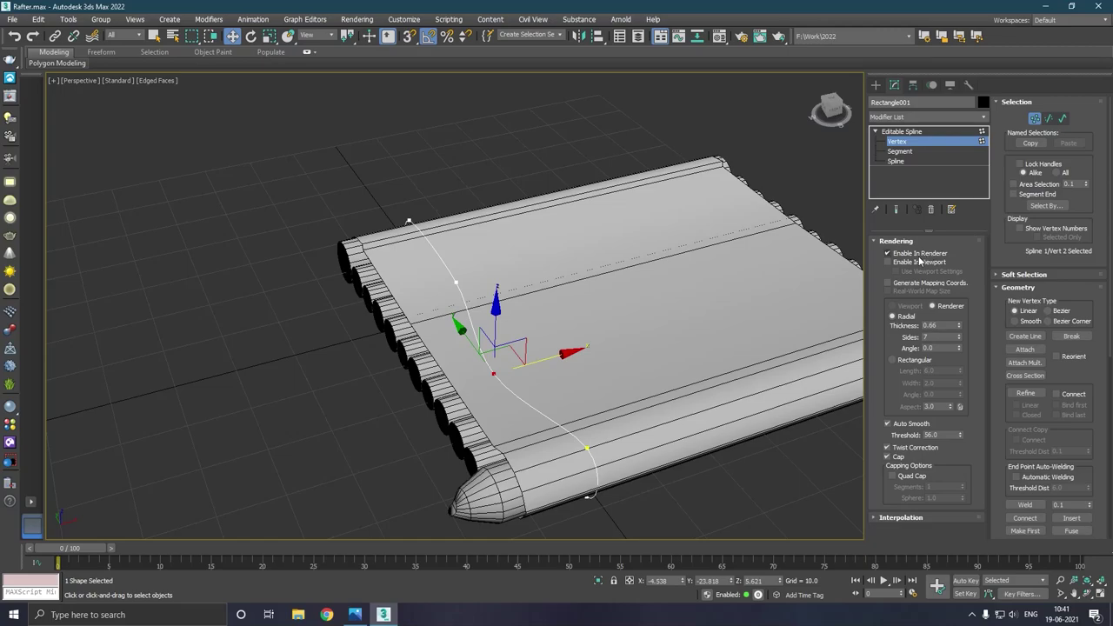
pyautogui.click(888, 262)
pyautogui.moveTo(755, 280)
pyautogui.keyDown('alt'); pyautogui.mouseDown(button='middle')
pyautogui.moveTo(825, 244)
pyautogui.moveTo(803, 268)
pyautogui.moveTo(526, 226)
pyautogui.mouseUp(button='middle'); pyautogui.keyUp('alt')
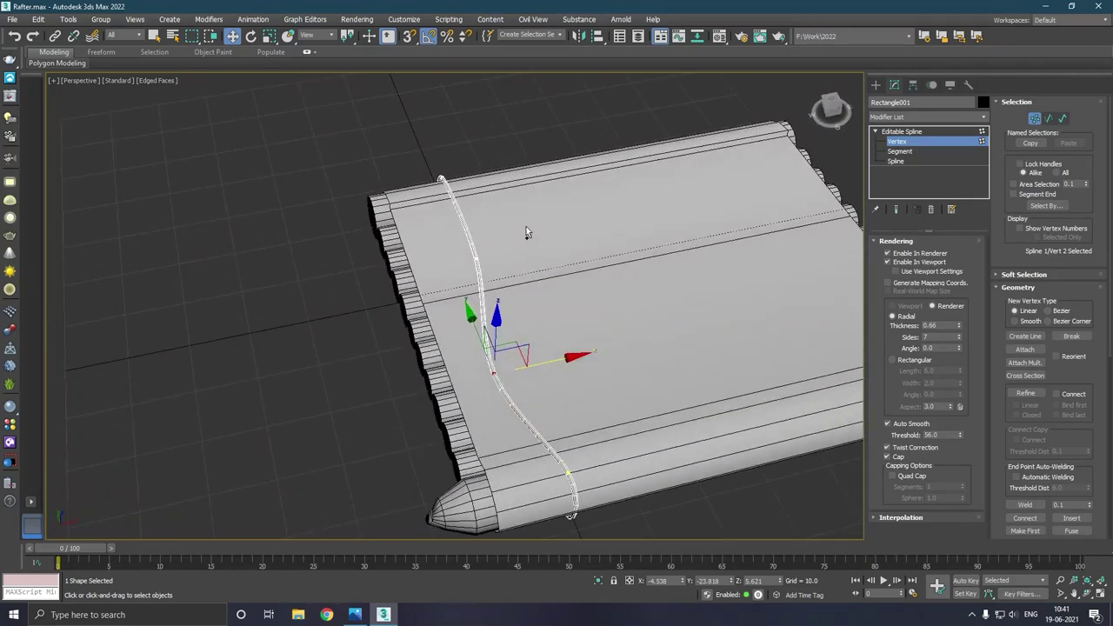
pyautogui.click(481, 260)
pyautogui.moveTo(526, 254)
pyautogui.mouseDown()
pyautogui.moveTo(535, 249)
pyautogui.moveTo(515, 250)
pyautogui.mouseUp()
pyautogui.click(908, 131)
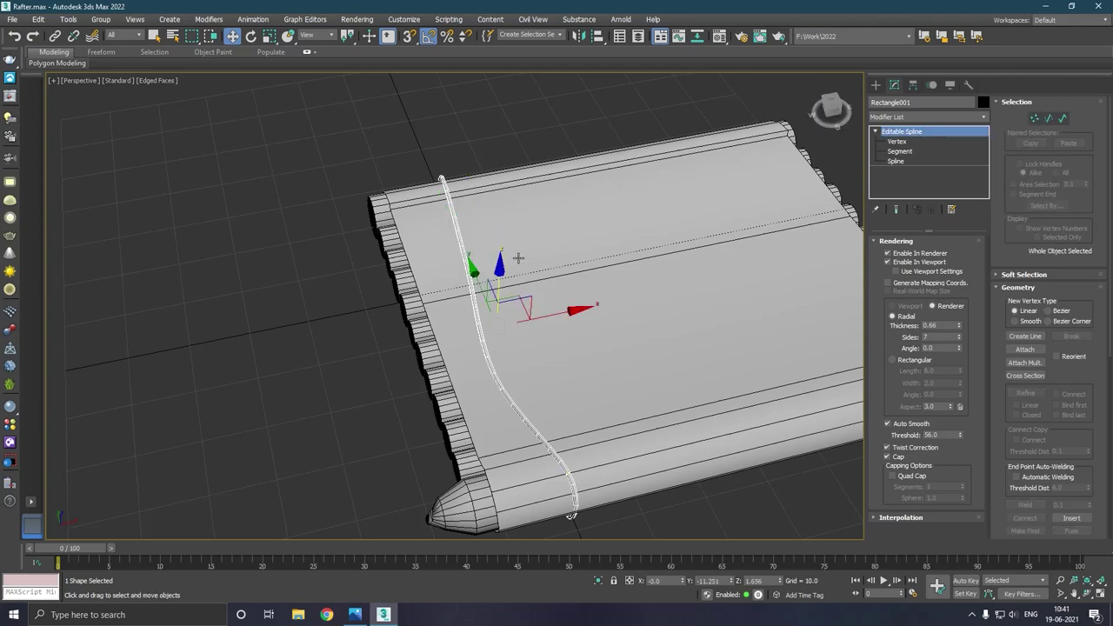
# - Clone the rope beside the original, curve its vertex, and enable it in the viewport
pyautogui.keyDown('shift'); pyautogui.moveTo(585, 312); pyautogui.dragTo(586, 314); pyautogui.keyUp('shift')
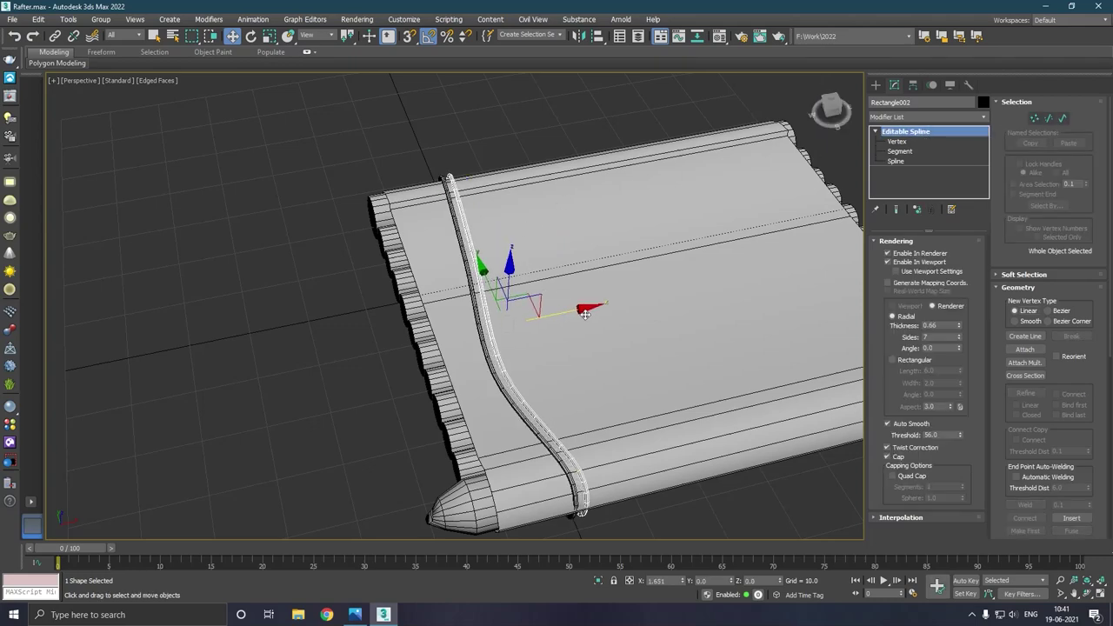
pyautogui.click(549, 356)
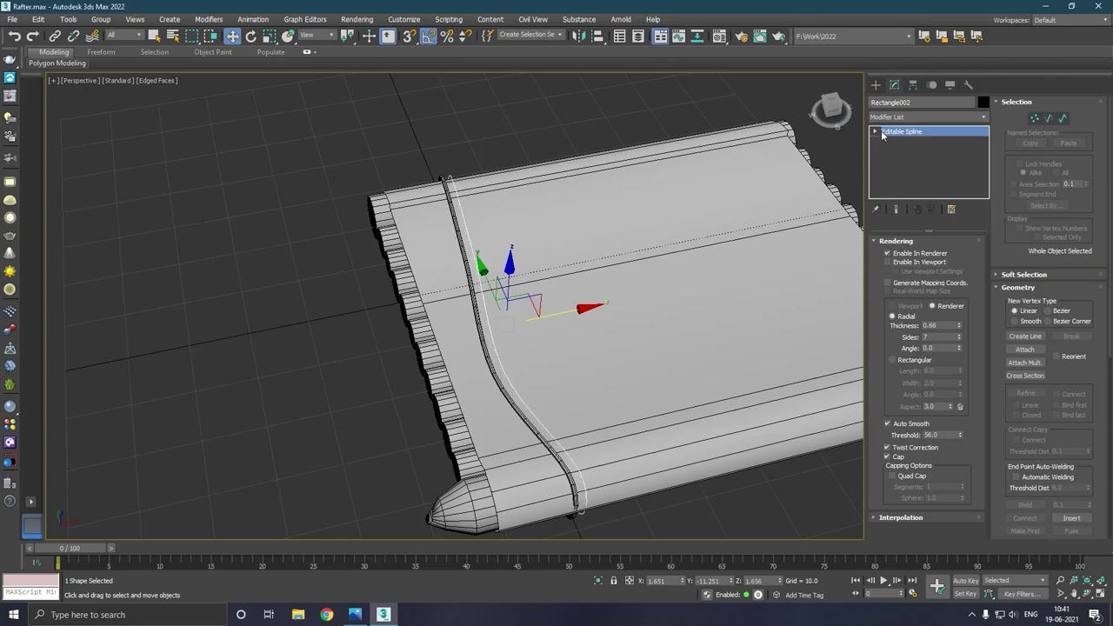
pyautogui.press('1')
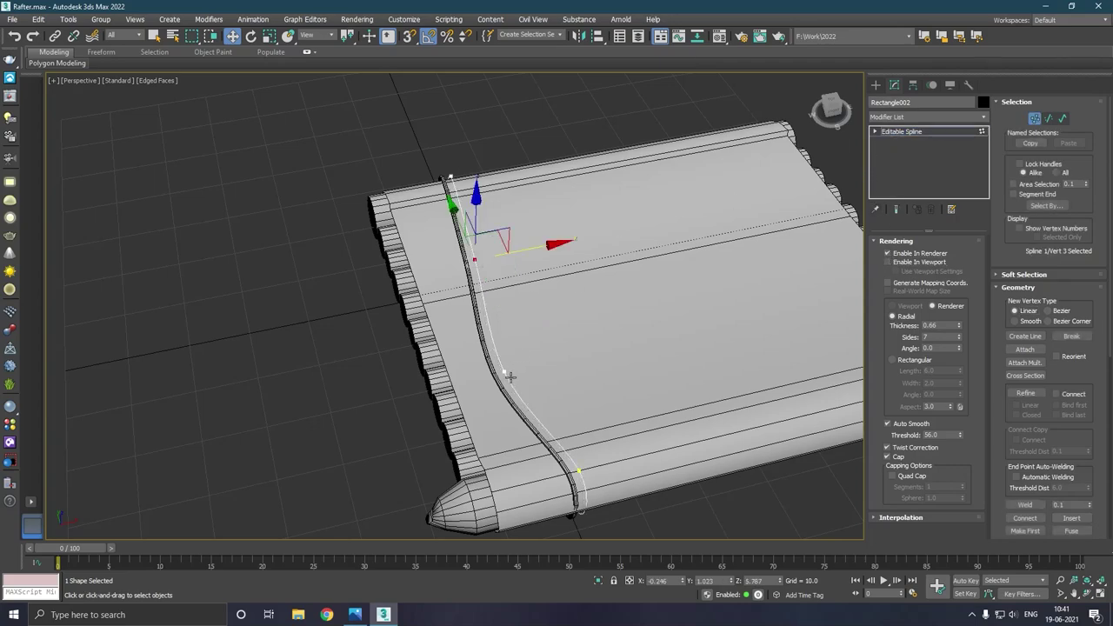
pyautogui.click(505, 372)
pyautogui.moveTo(564, 363)
pyautogui.mouseDown()
pyautogui.moveTo(612, 357)
pyautogui.moveTo(596, 363)
pyautogui.mouseUp()
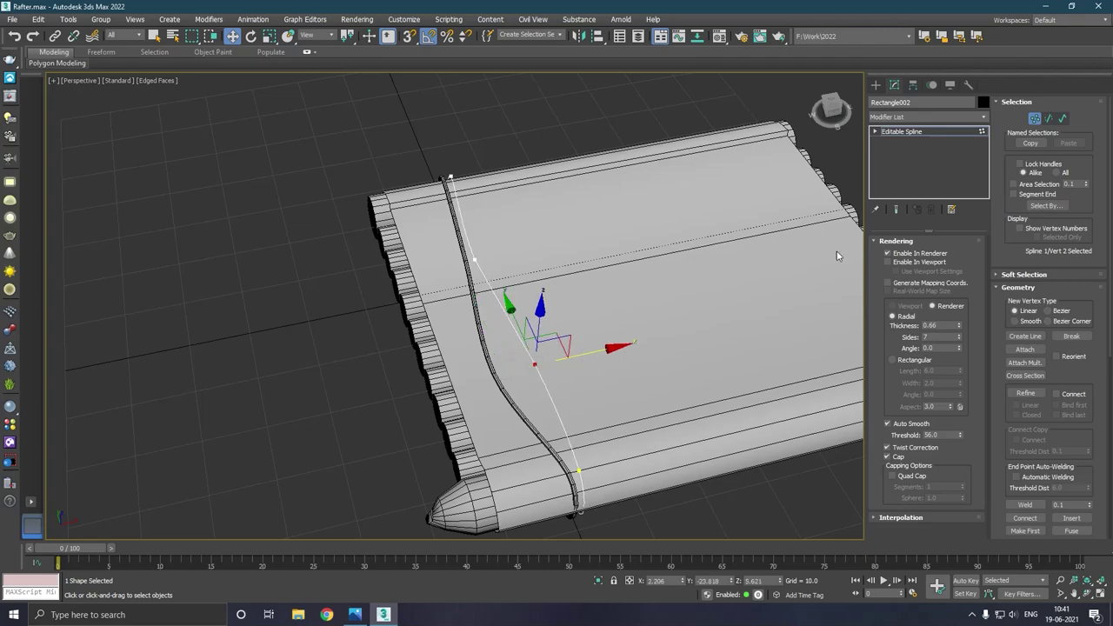
pyautogui.click(907, 262)
pyautogui.moveTo(572, 310)
pyautogui.keyDown('alt'); pyautogui.mouseDown(button='middle')
pyautogui.moveTo(618, 269)
pyautogui.moveTo(617, 283)
pyautogui.mouseUp(button='middle'); pyautogui.keyUp('alt')
pyautogui.click(896, 131)
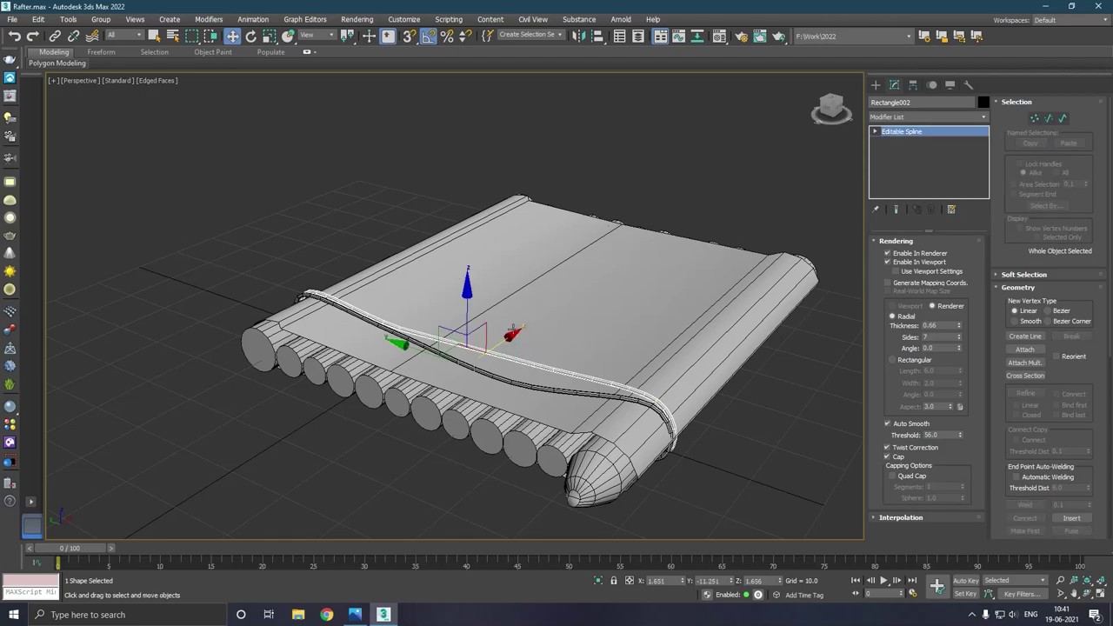
# - Select both ropes and Shift-drag them toward the raft's far end
pyautogui.keyDown('ctrl'); pyautogui.click(503, 383); pyautogui.keyUp('ctrl')
pyautogui.moveTo(503, 382)
pyautogui.keyDown('alt'); pyautogui.mouseDown(button='middle')
pyautogui.moveTo(539, 390)
pyautogui.moveTo(495, 366)
pyautogui.mouseUp(button='middle'); pyautogui.keyUp('alt')
pyautogui.keyDown('shift'); pyautogui.moveTo(495, 366); pyautogui.dragTo(727, 308); pyautogui.keyUp('shift')
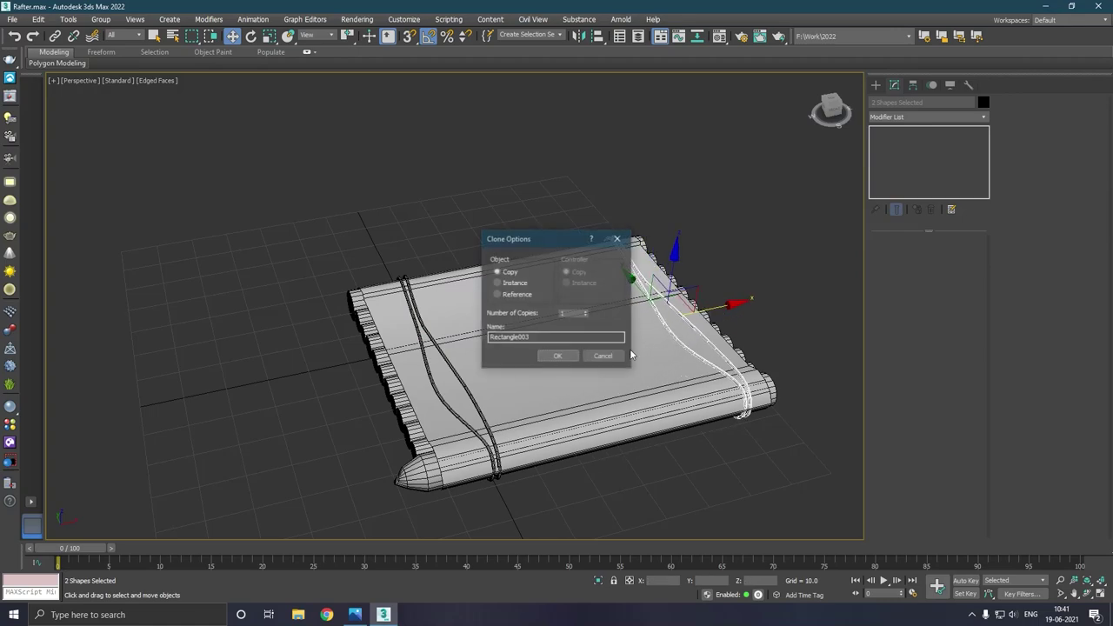
# - Confirm the copied rope pair and zoom in on it at the far end
pyautogui.click(563, 355)
pyautogui.scroll(2, 703, 320)
pyautogui.scroll(2, 706, 335)
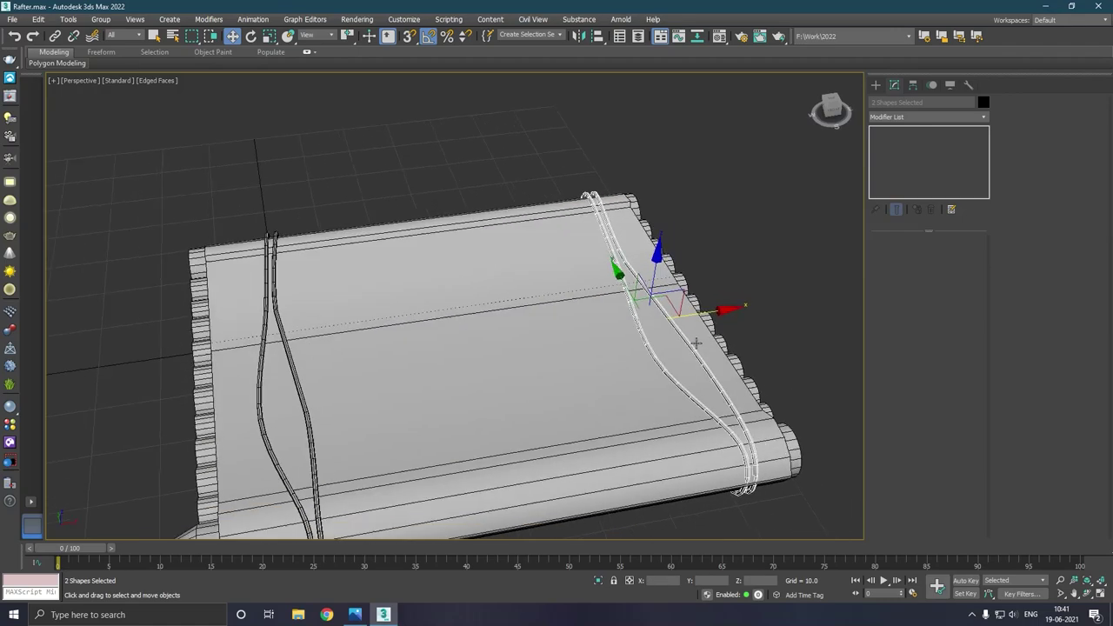
pyautogui.keyDown('alt'); pyautogui.moveTo(706, 335); pyautogui.dragTo(669, 338, button='middle'); pyautogui.keyUp('alt')
pyautogui.scroll(2, 681, 345)
# - Bend one copied rope by sliding its middle vertex left, shown as a viewport tube
pyautogui.click(681, 345)
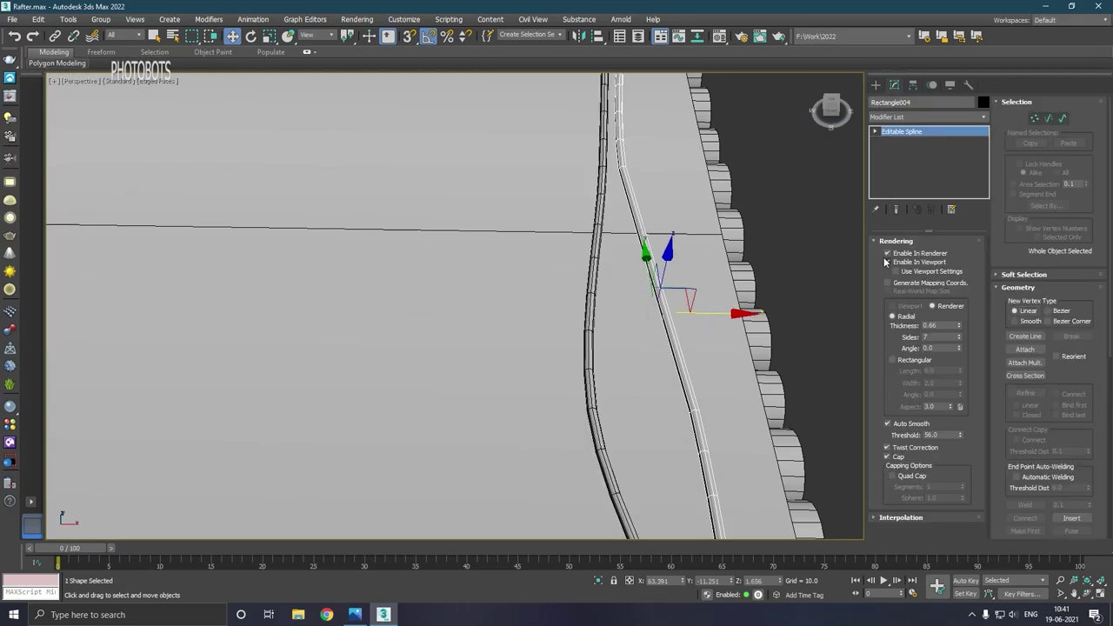
pyautogui.scroll(-2, 861, 287)
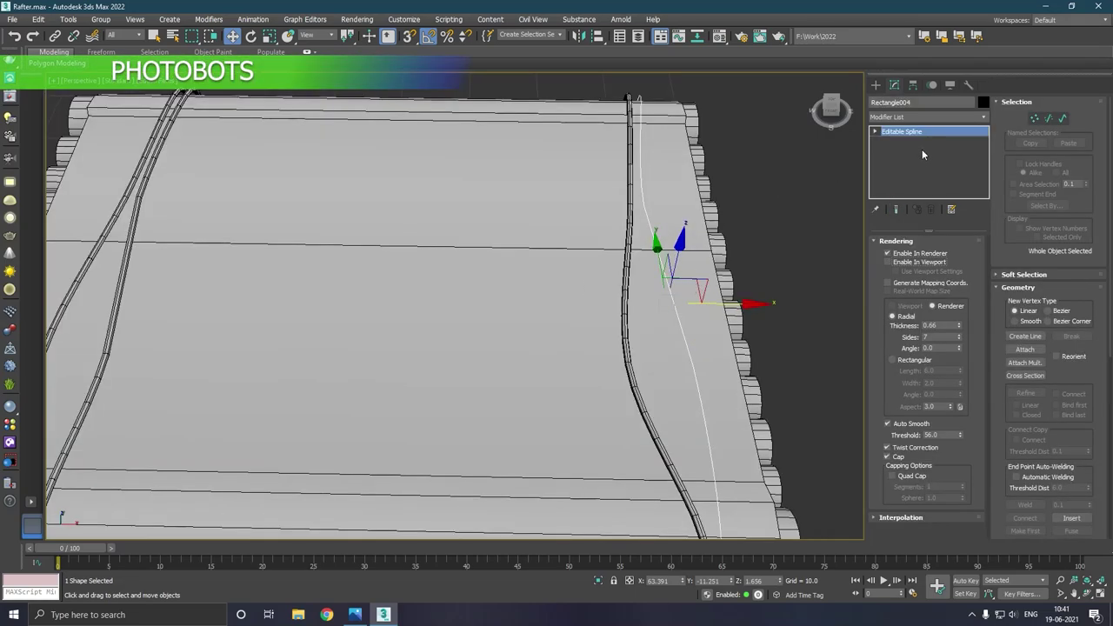
pyautogui.press('1')
pyautogui.scroll(-4, 763, 316)
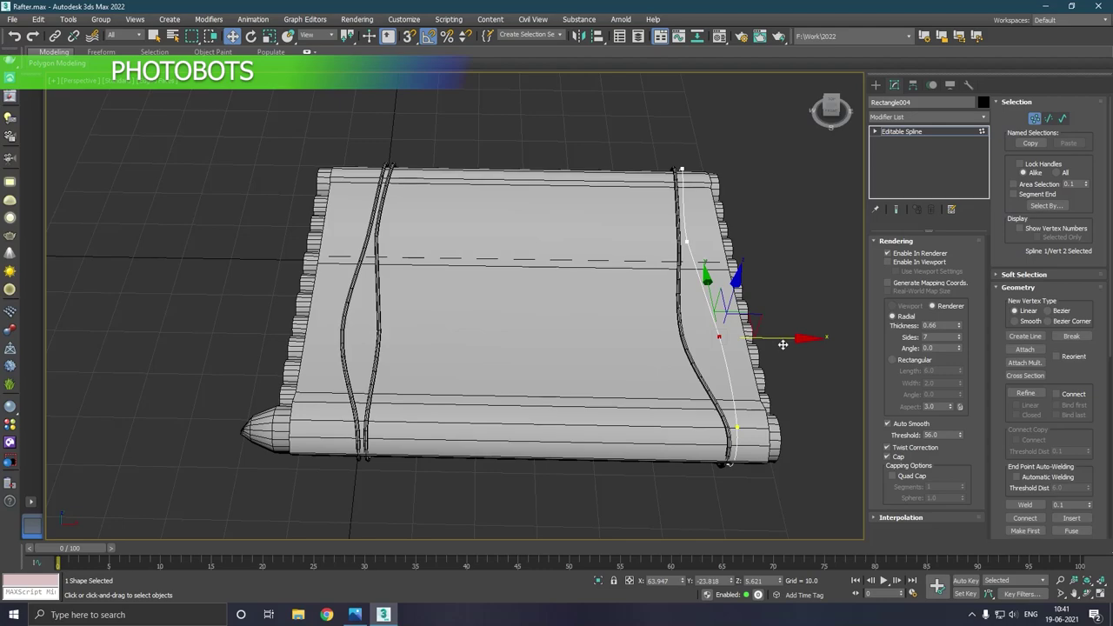
pyautogui.moveTo(783, 344); pyautogui.dragTo(762, 346)
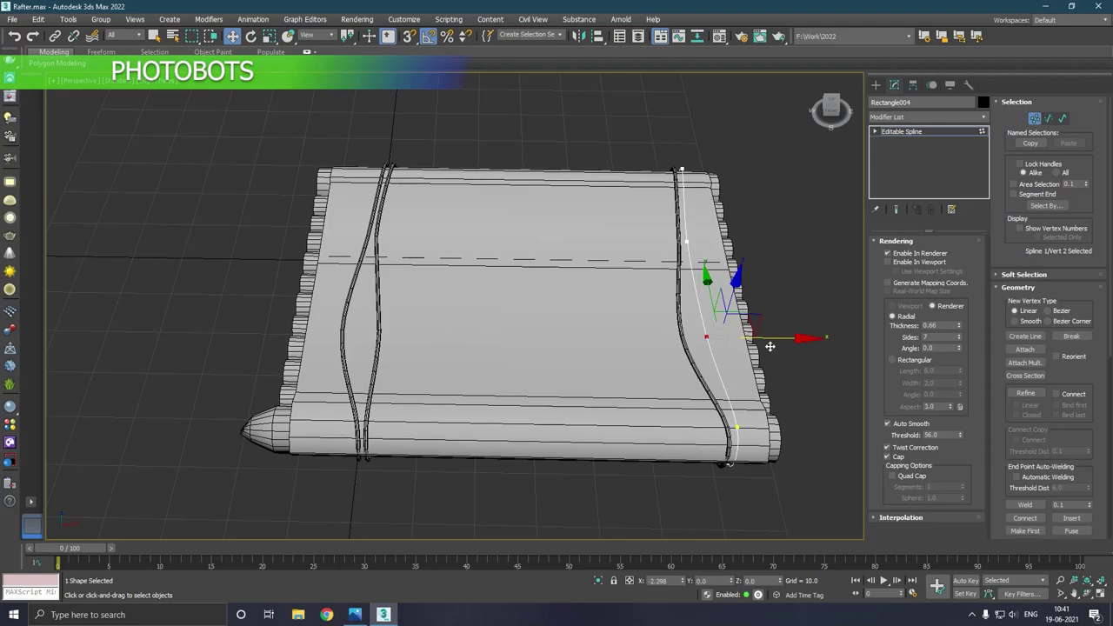
pyautogui.click(905, 265)
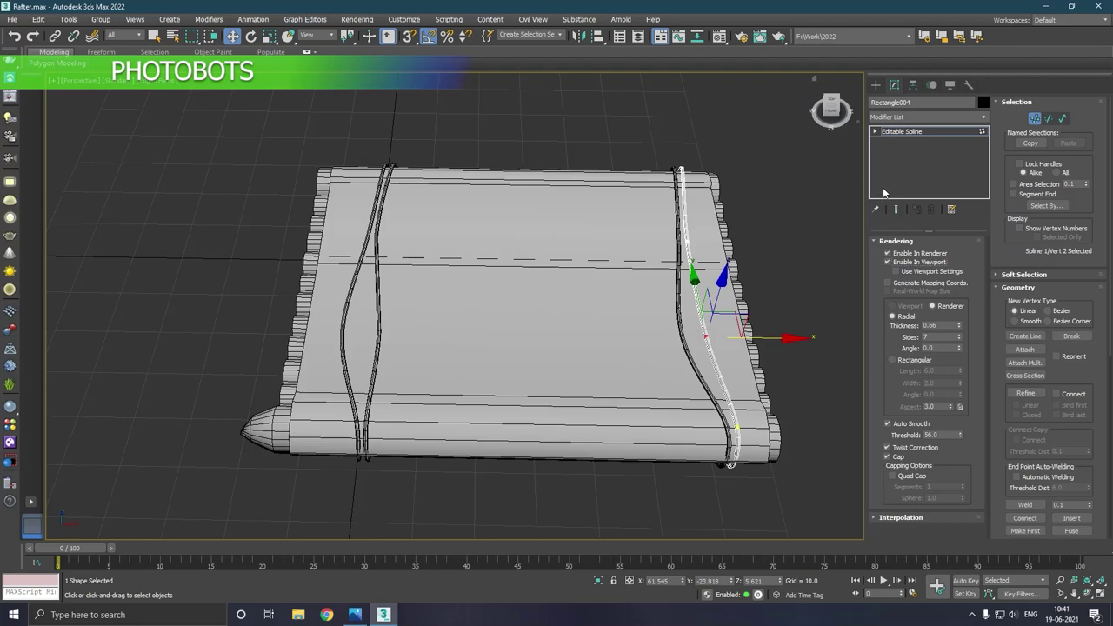
pyautogui.click(911, 133)
# - Bend the neighbouring copied rope by moving its middle vertex right, shown as a tube
pyautogui.click(682, 322)
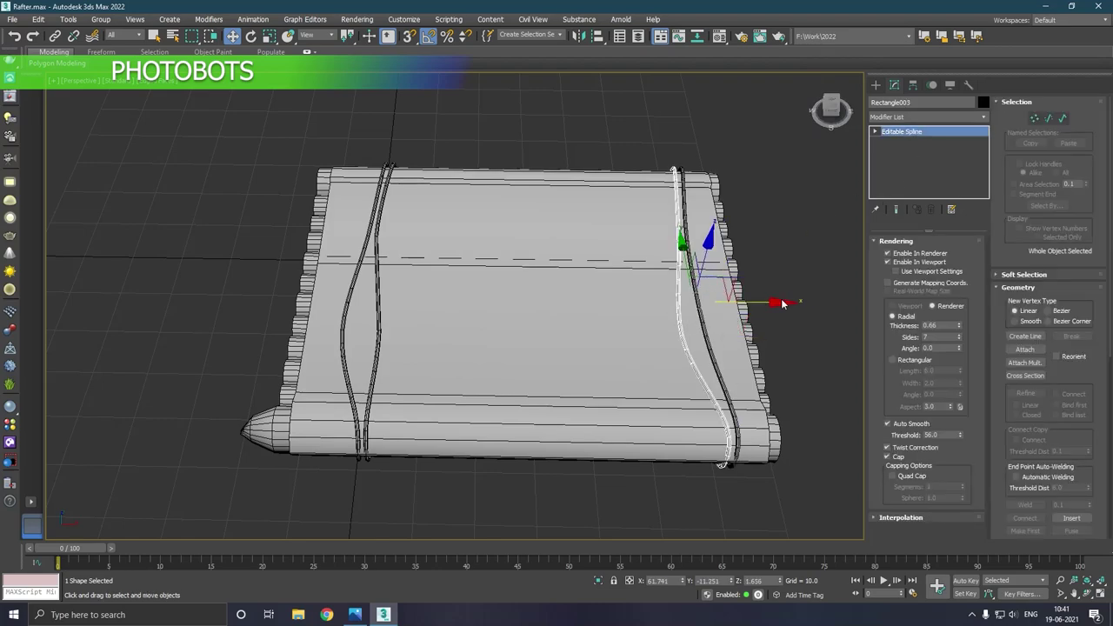
pyautogui.click(886, 262)
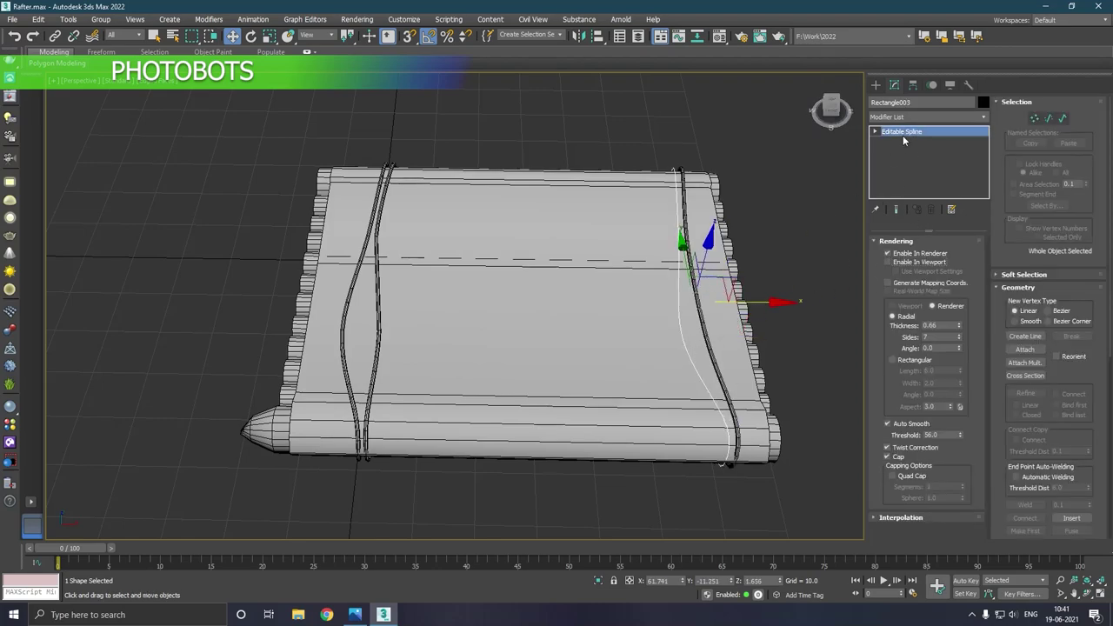
pyautogui.press('1')
pyautogui.click(680, 334)
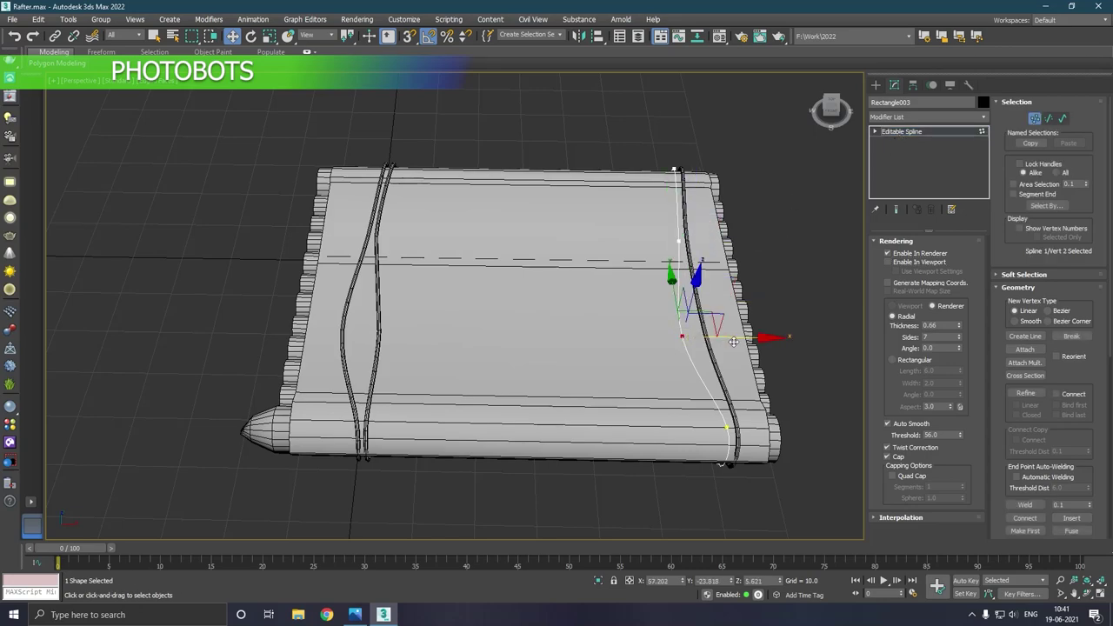
pyautogui.moveTo(732, 342); pyautogui.dragTo(764, 341)
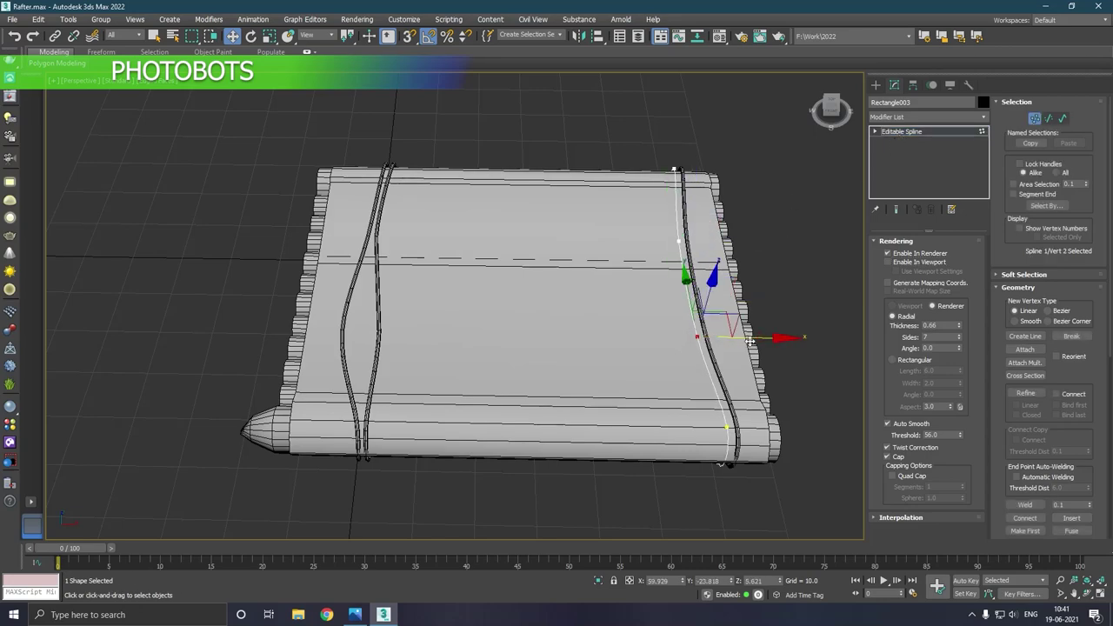
pyautogui.click(898, 261)
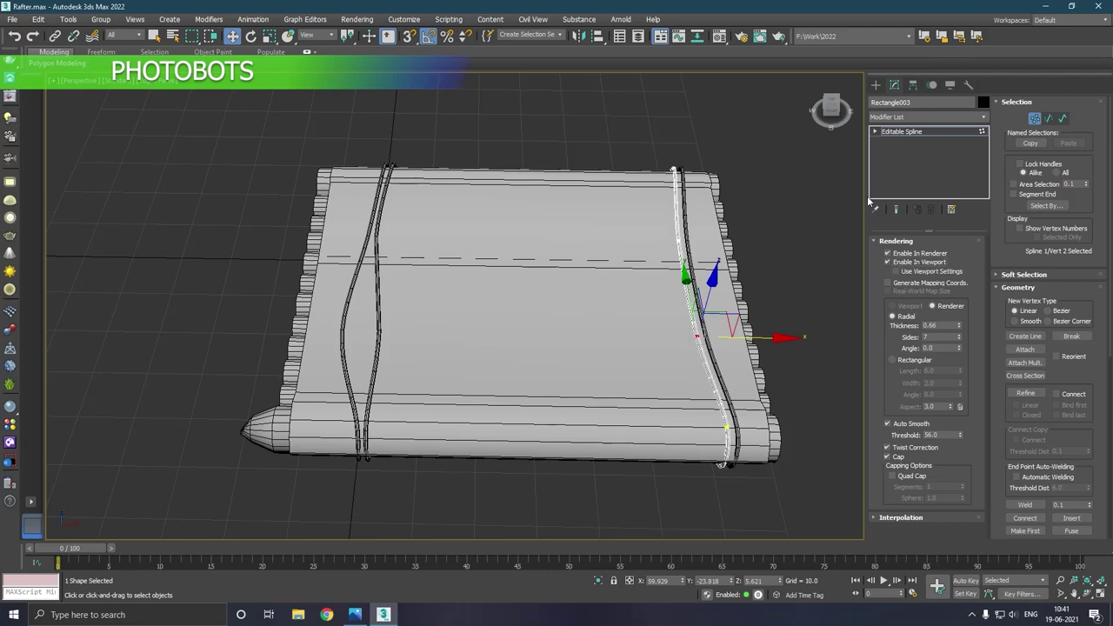
pyautogui.click(902, 132)
pyautogui.scroll(-3, 766, 209)
pyautogui.keyDown('alt'); pyautogui.moveTo(709, 217); pyautogui.dragTo(768, 204, button='middle'); pyautogui.keyUp('alt')
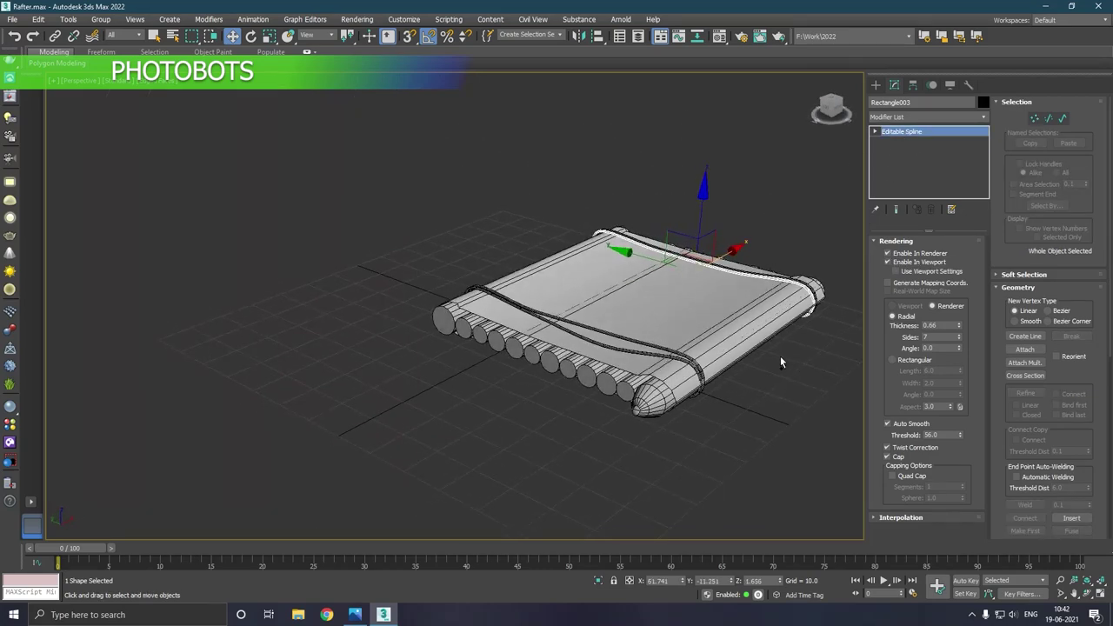